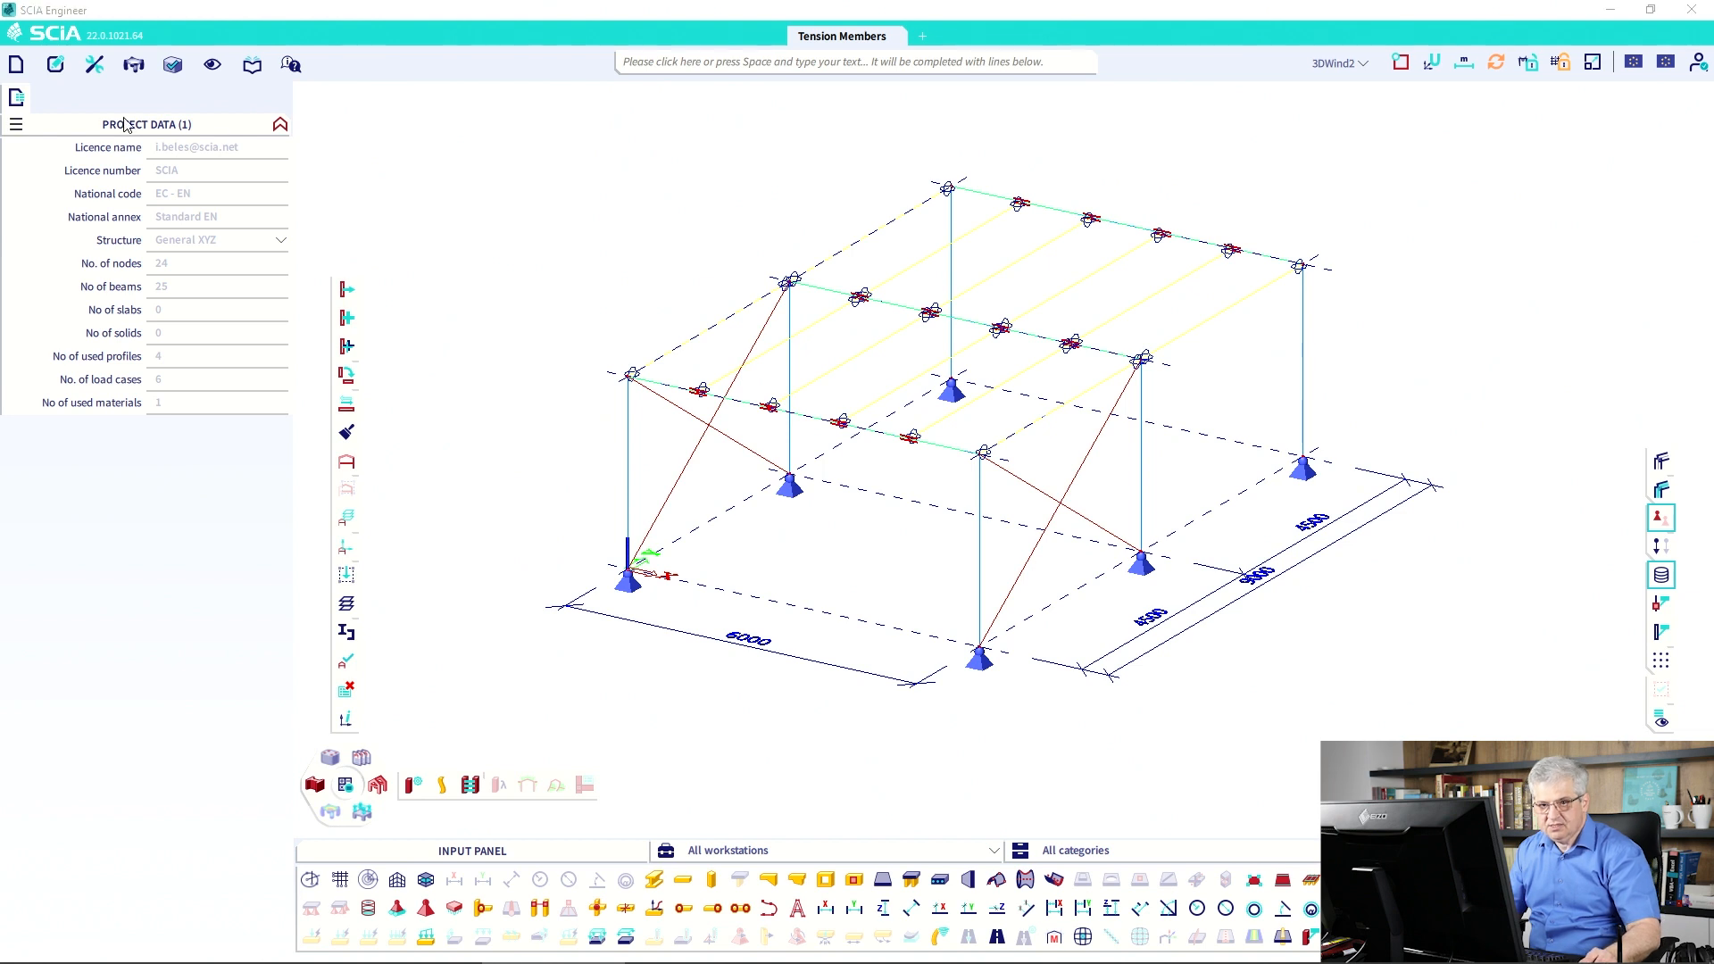
Tick Nonlinearity and Beam local nonlinearity in the project's Functionality settings.
{"action": "left_click", "coordinate": [18, 67]}
{"action": "left_click", "coordinate": [63, 209]}
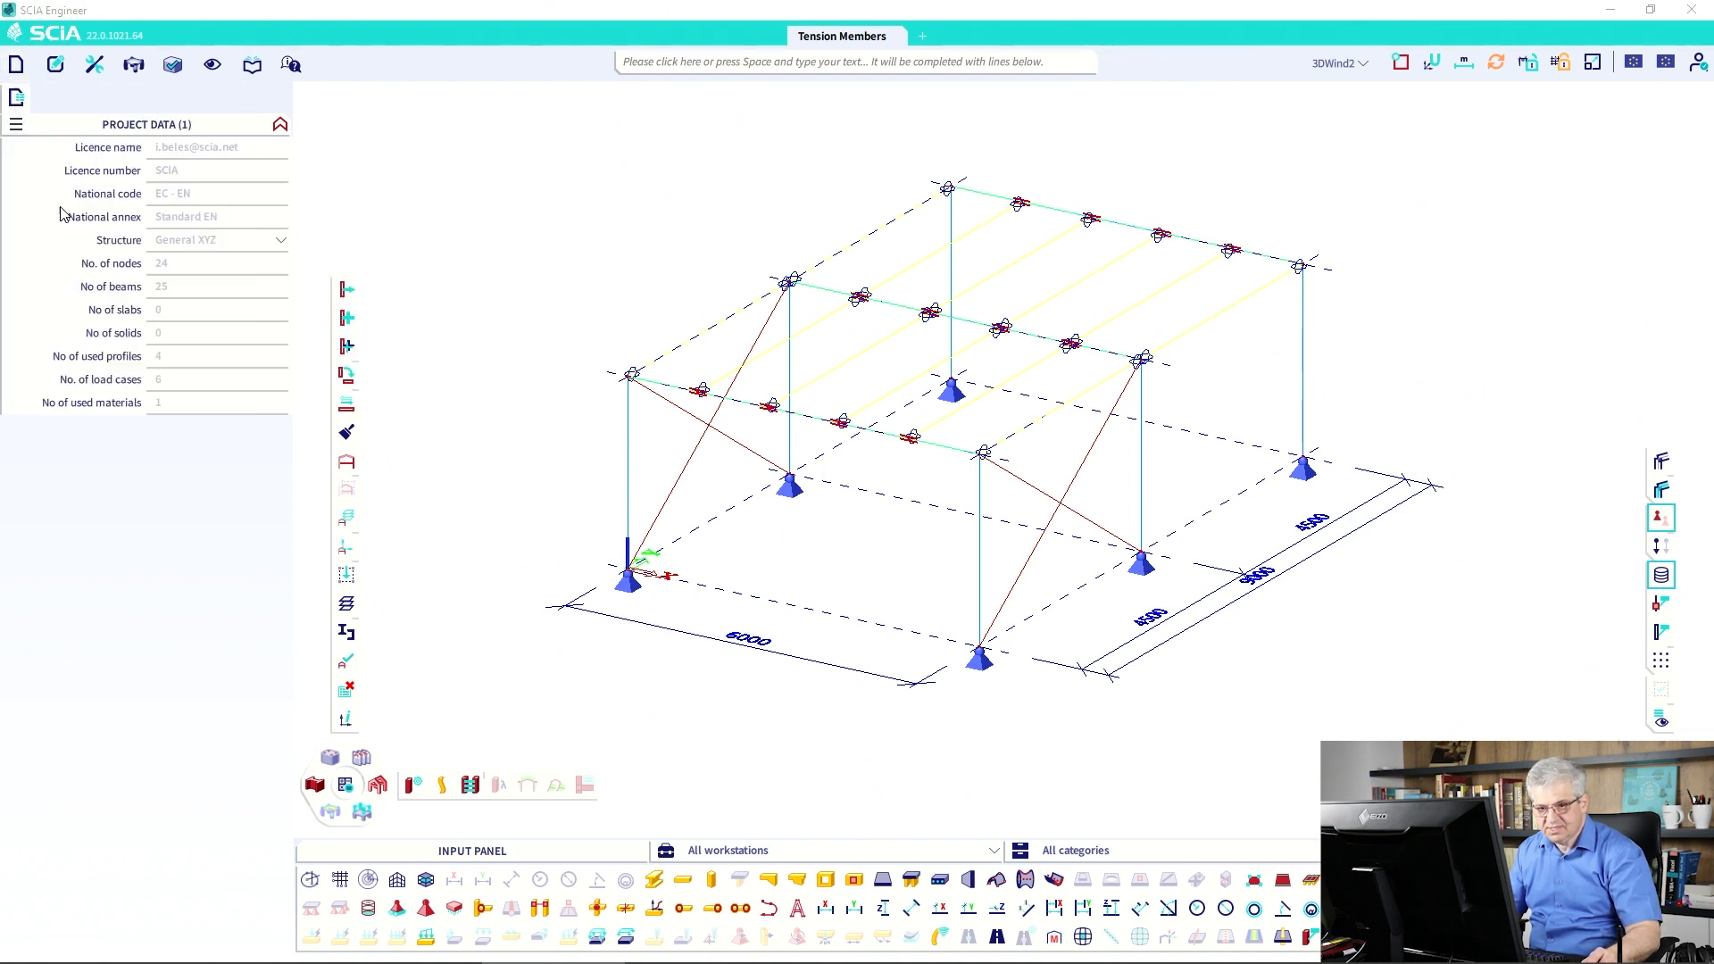
{"action": "left_click", "coordinate": [695, 318]}
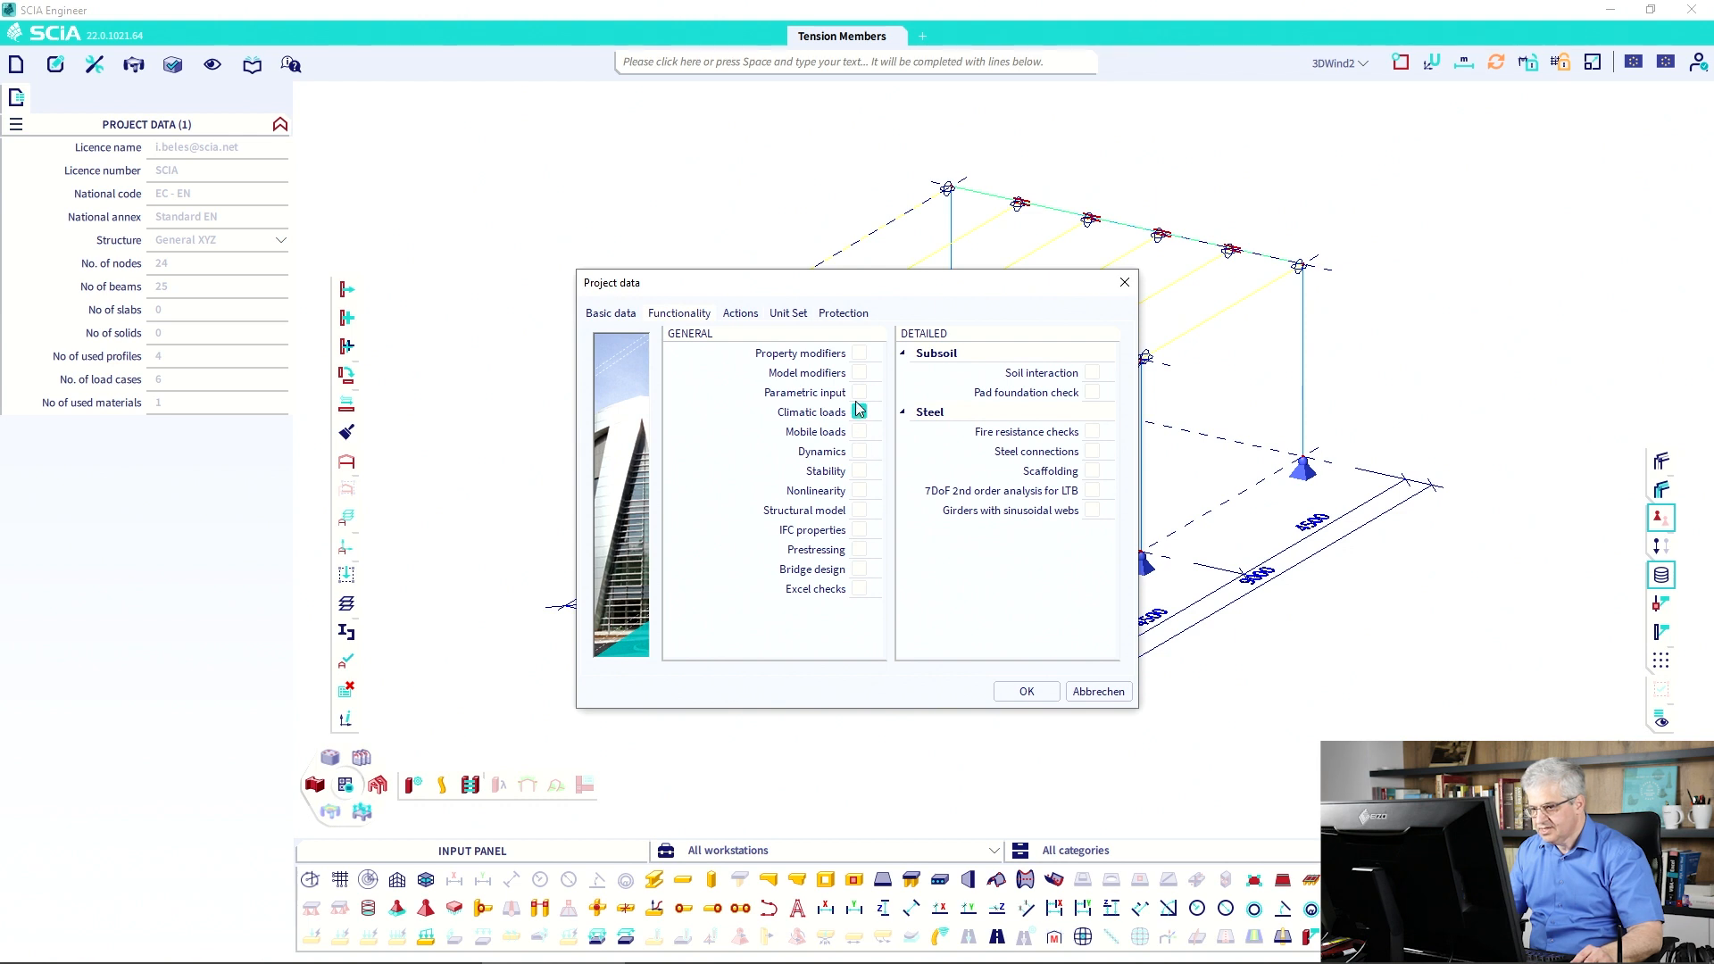
{"action": "left_click", "coordinate": [859, 491]}
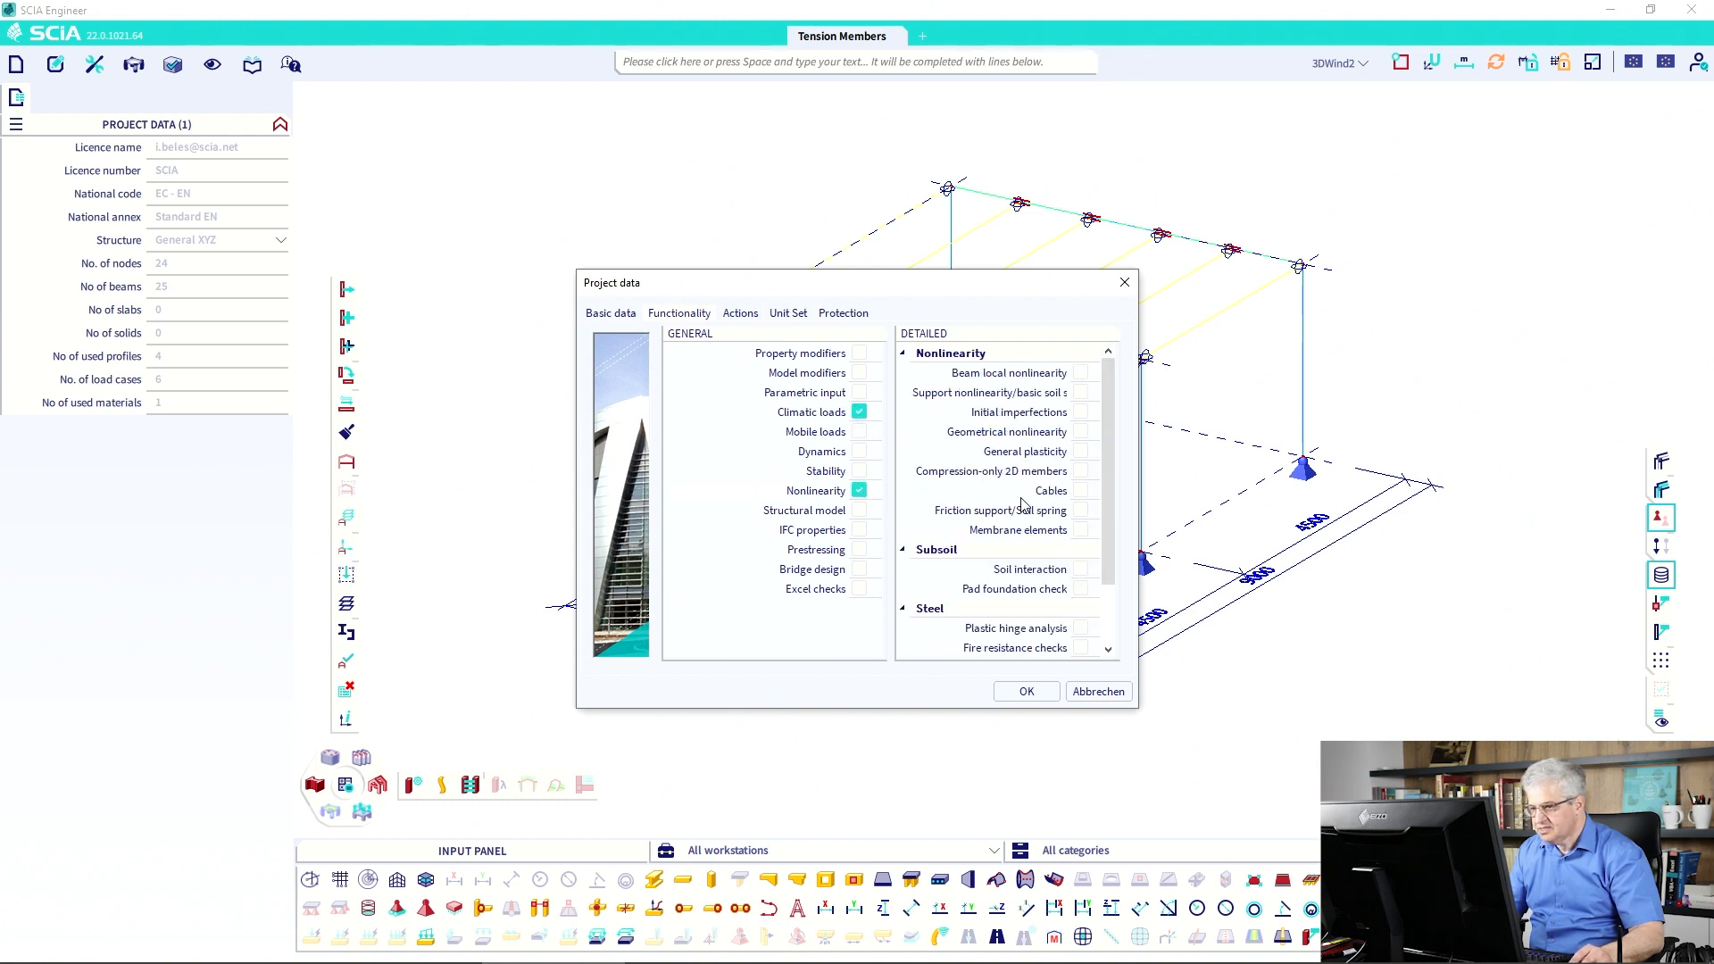
{"action": "left_click", "coordinate": [1080, 375]}
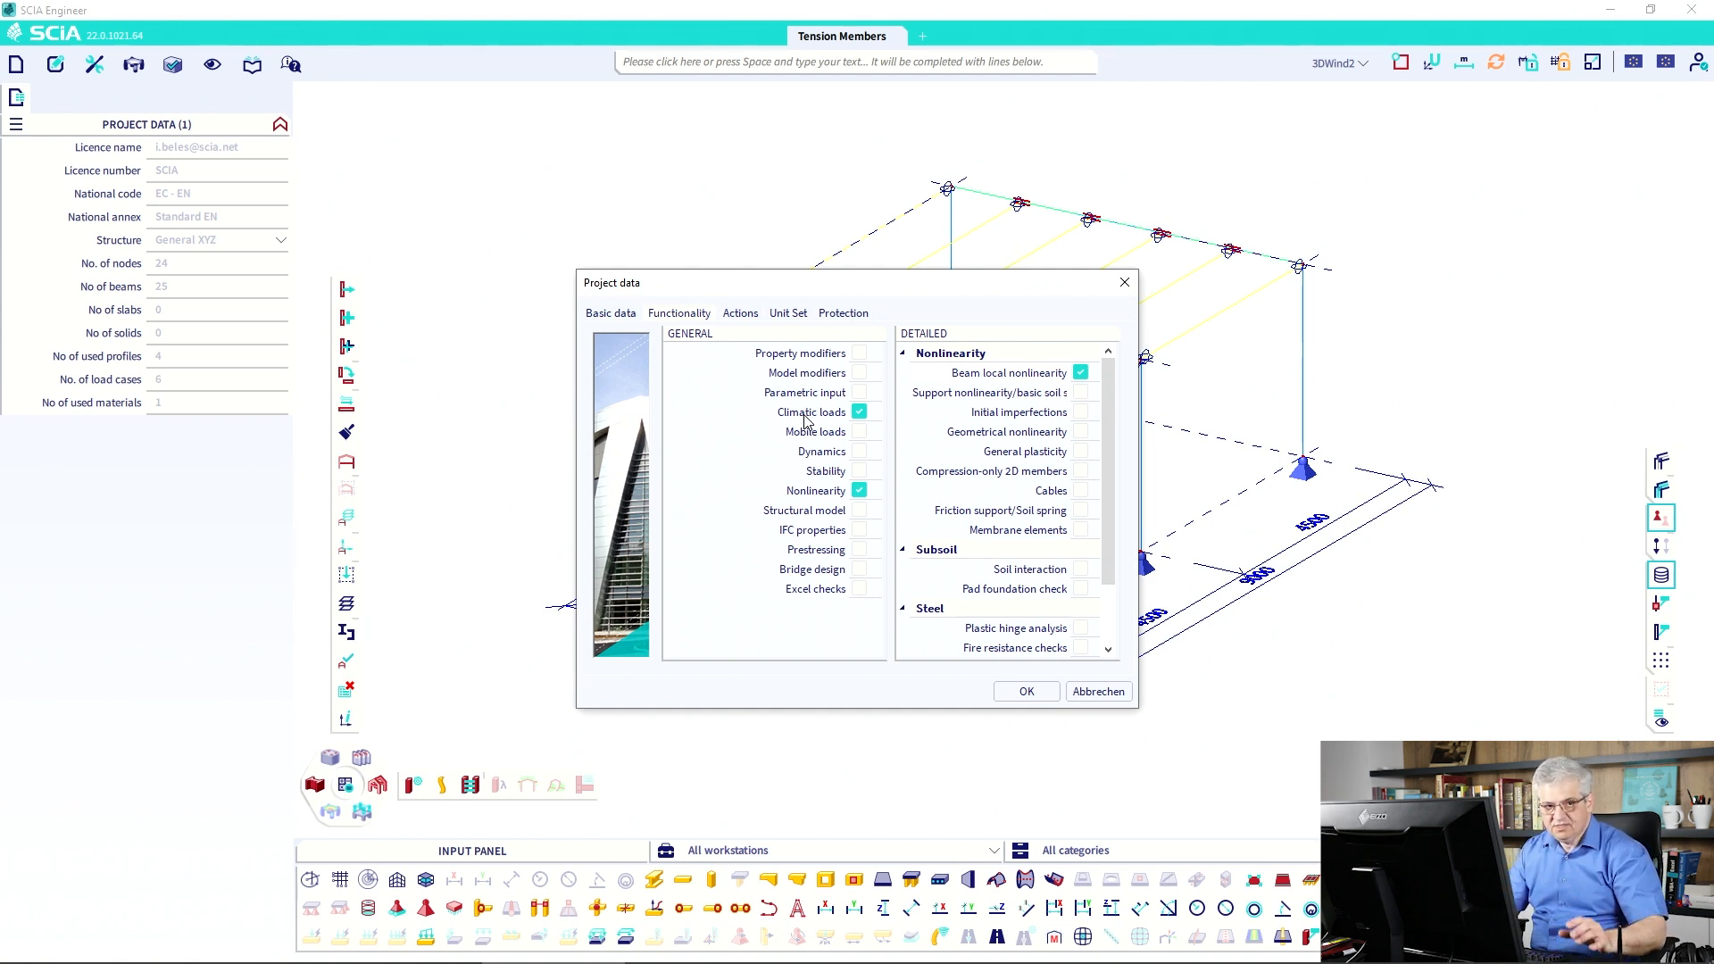
{"action": "left_click", "coordinate": [1025, 693]}
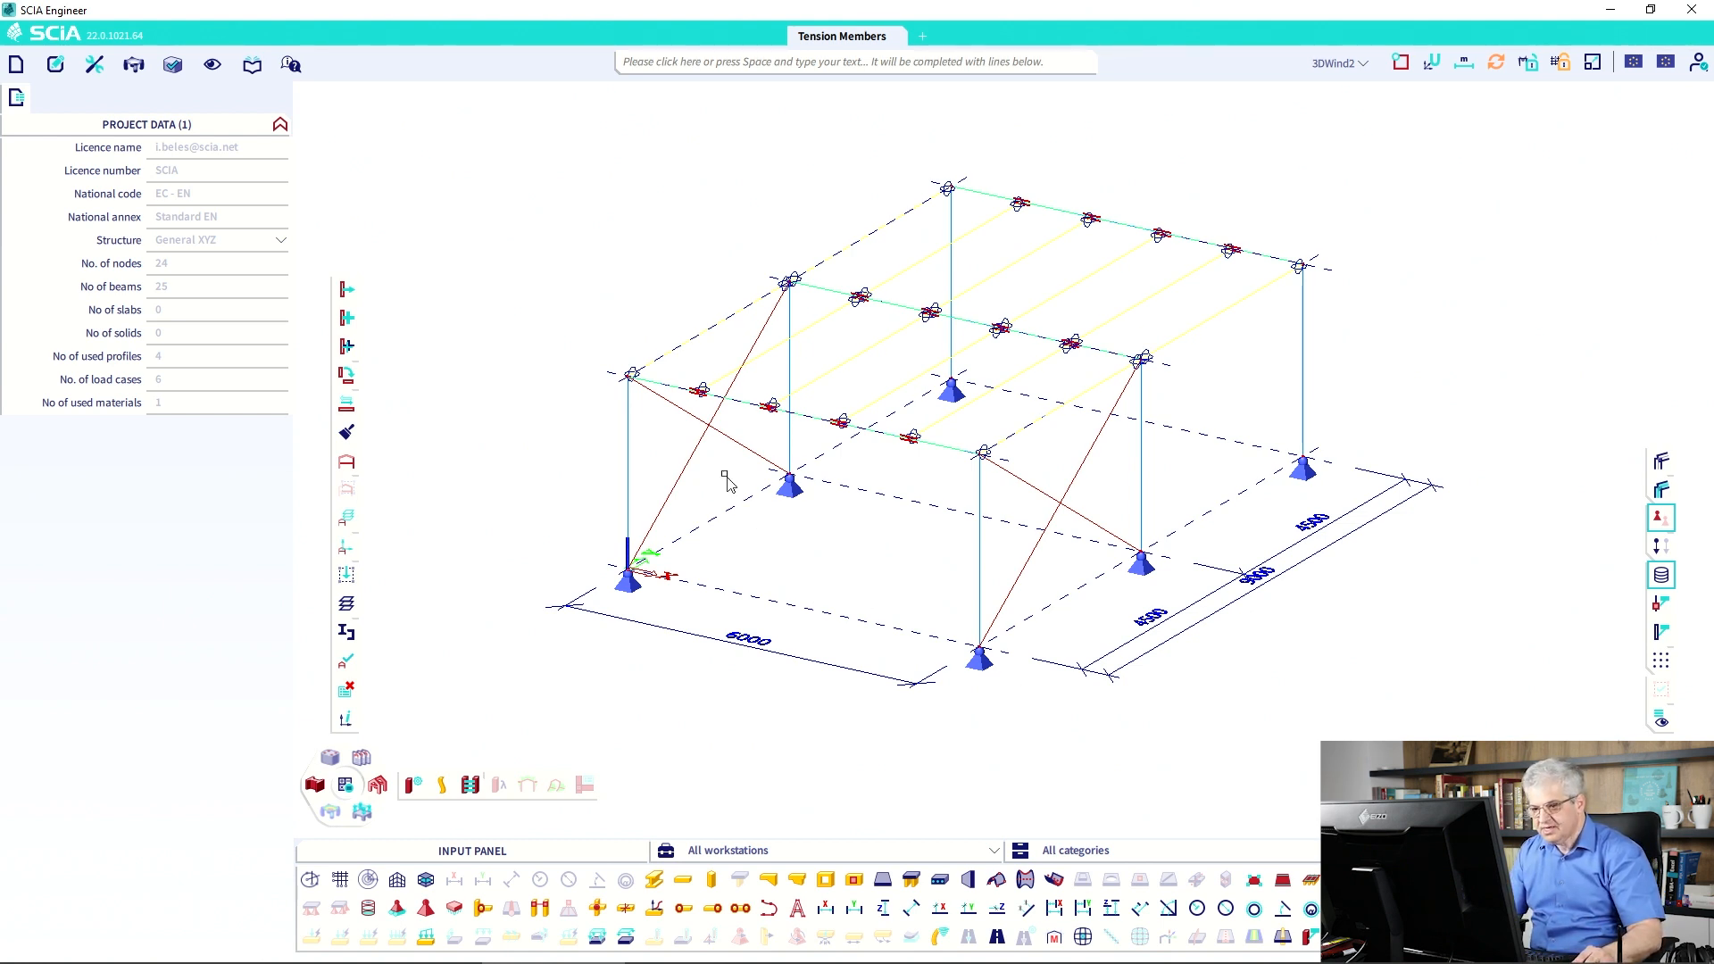
Set FEM type to axial force only for diagonals B24, B25 and the other two braces.
{"action": "left_click", "coordinate": [705, 442]}
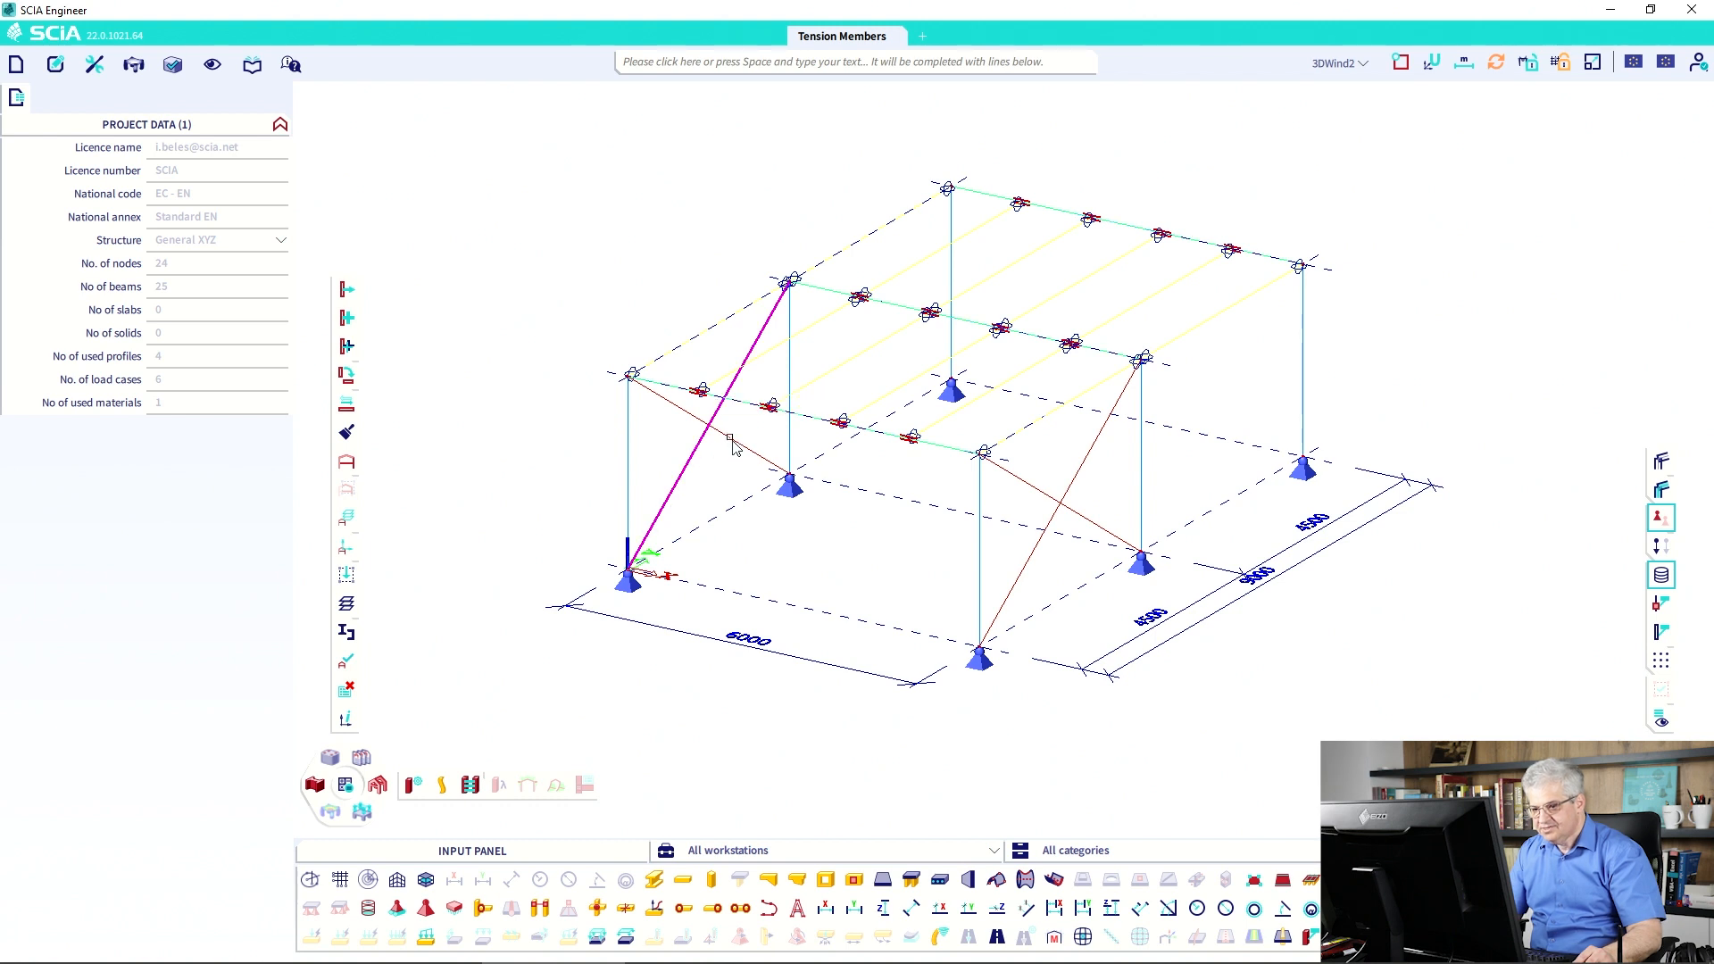
{"action": "left_click", "coordinate": [730, 444]}
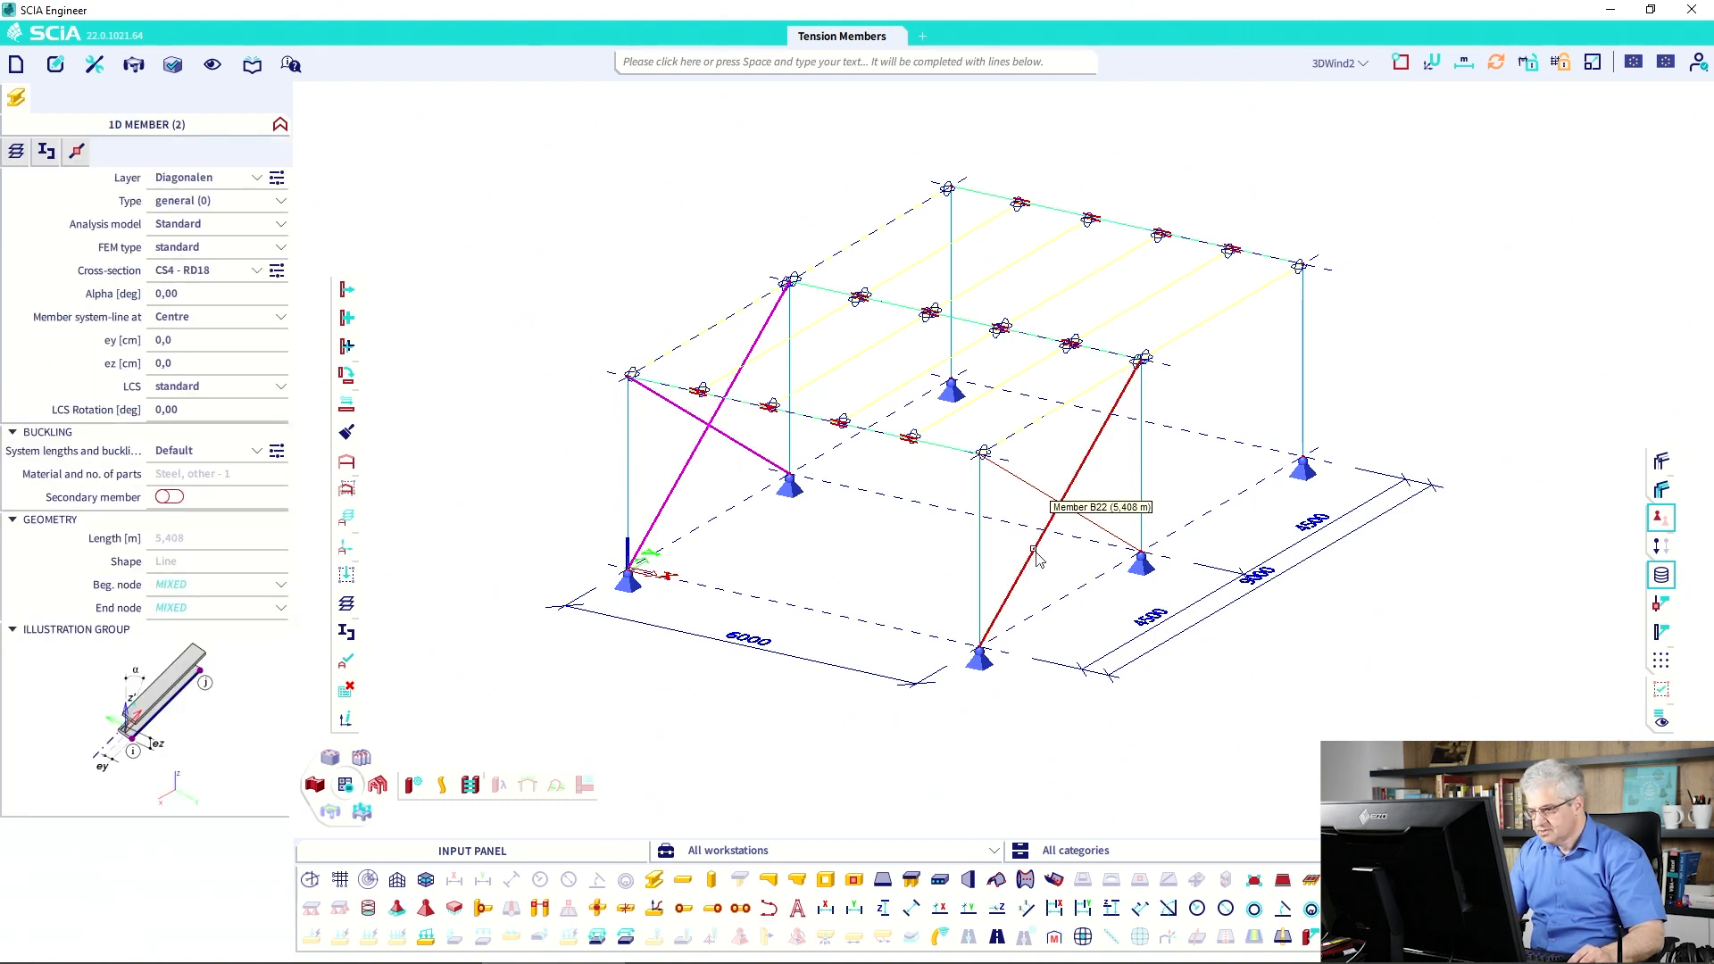
{"action": "left_click", "coordinate": [1051, 503]}
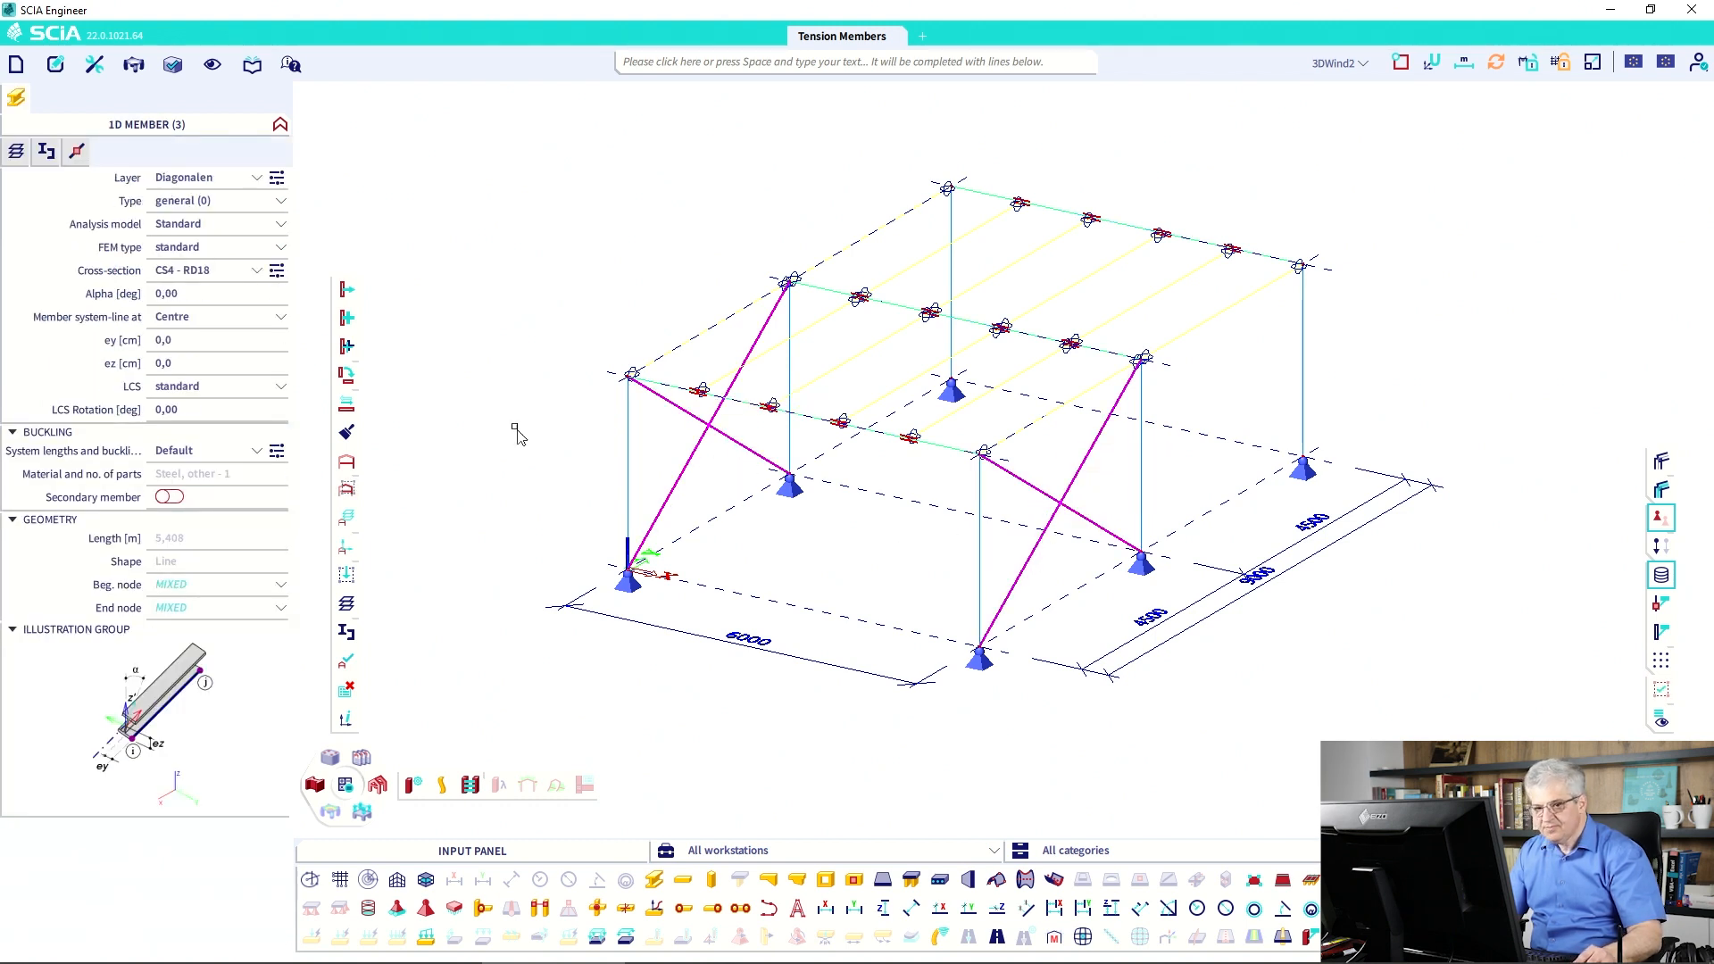
{"action": "left_click", "coordinate": [204, 250]}
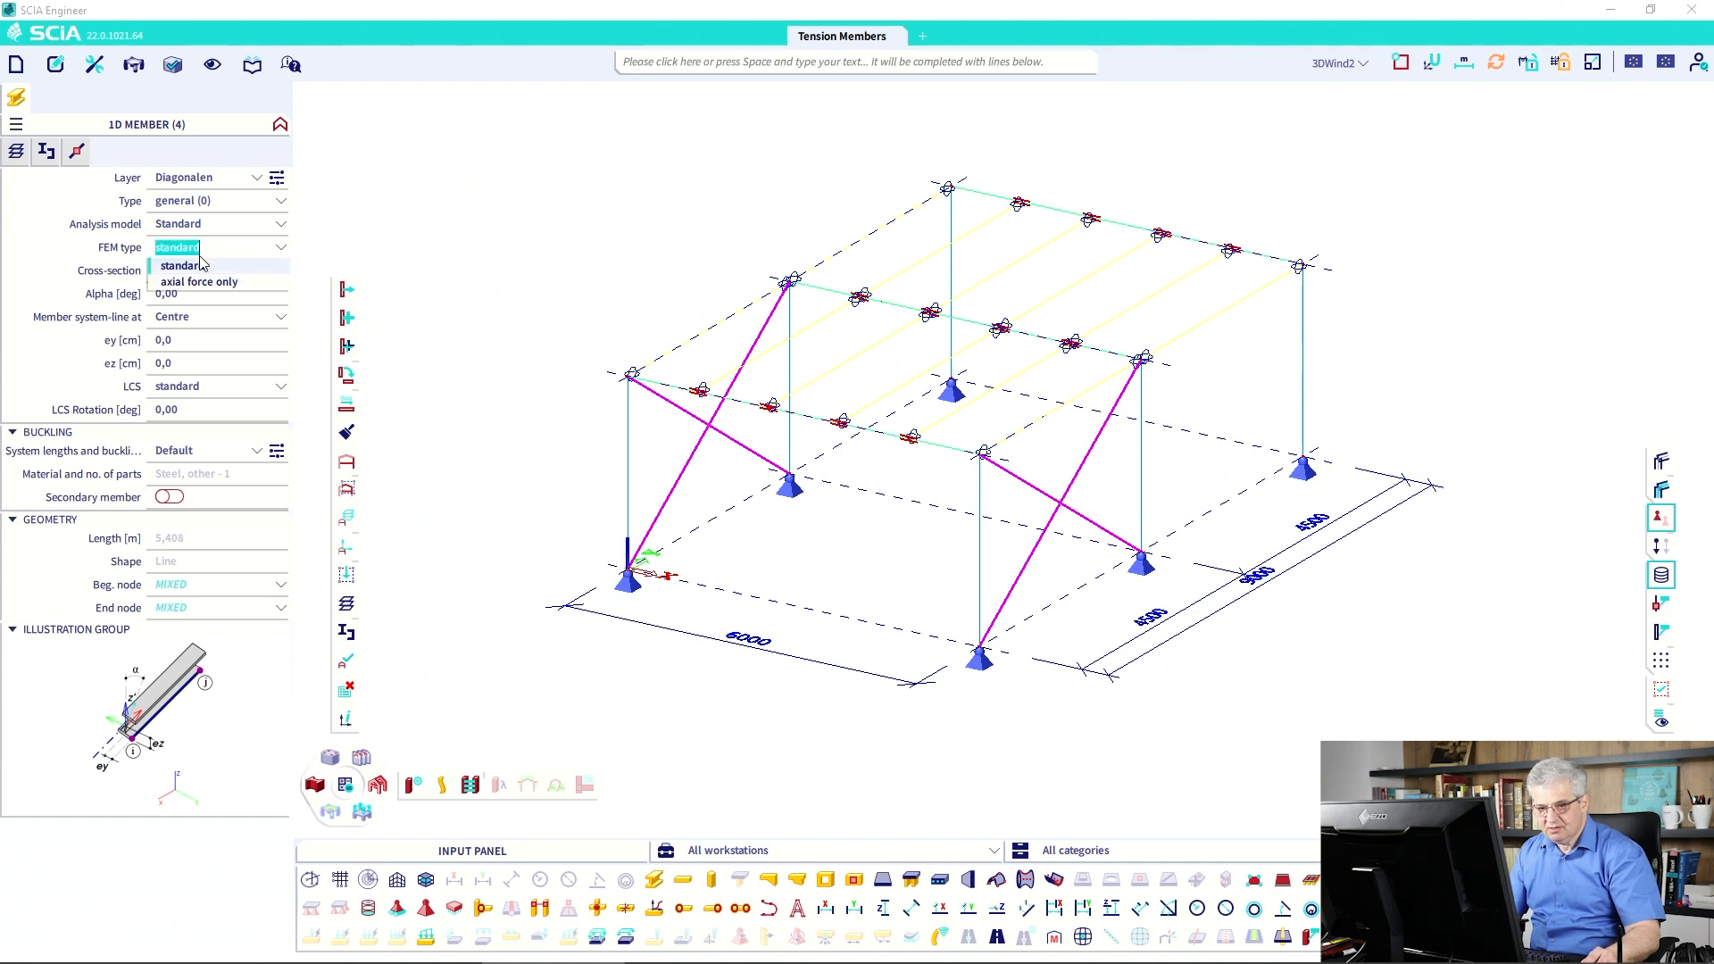
{"action": "left_click", "coordinate": [205, 283]}
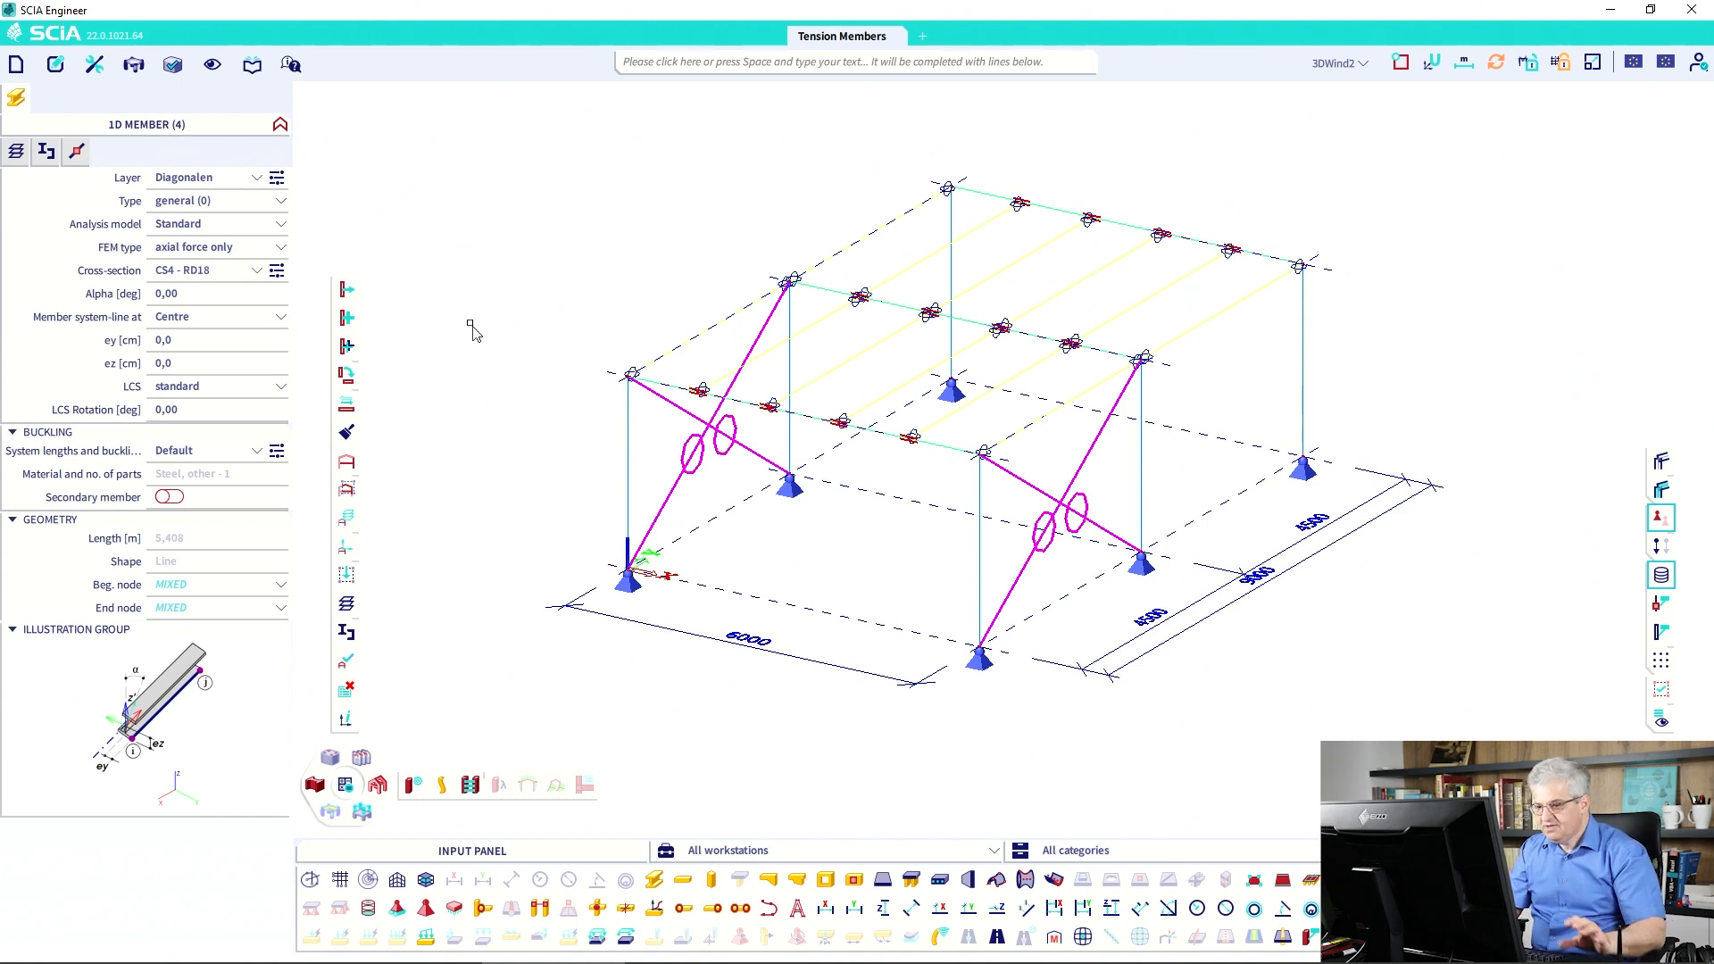
{"action": "key", "text": "Escape"}
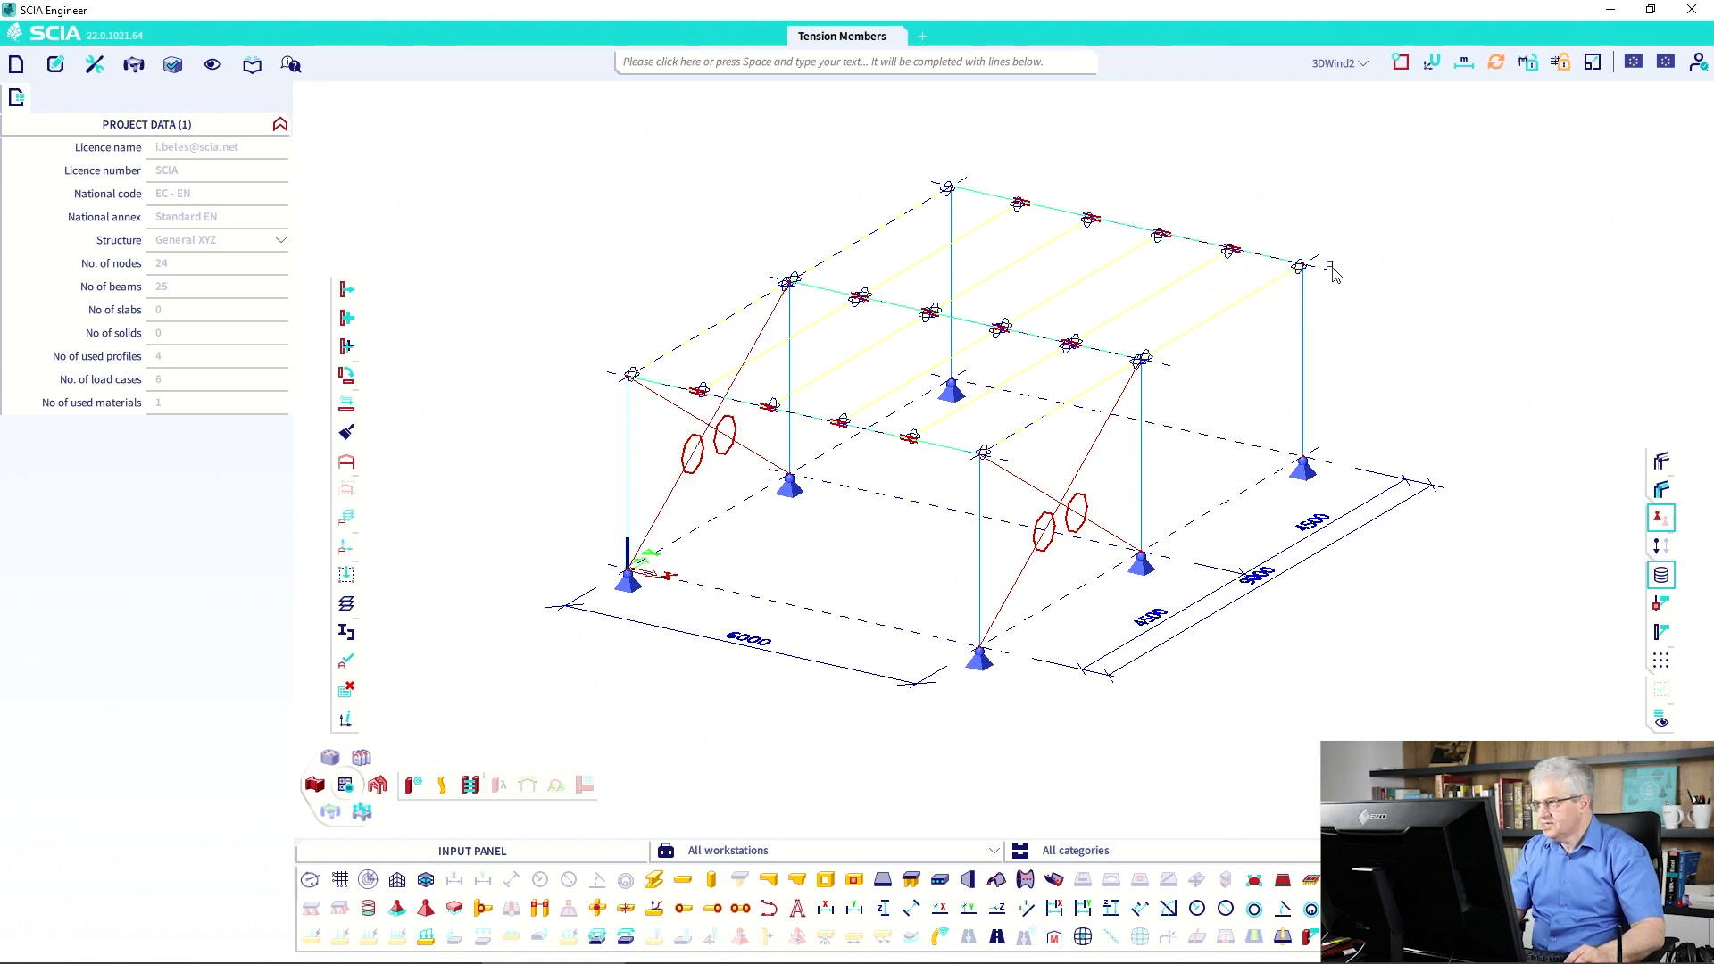
Change the Line symbols size in the scale settings to 0,1 m.
{"action": "left_click", "coordinate": [1594, 64]}
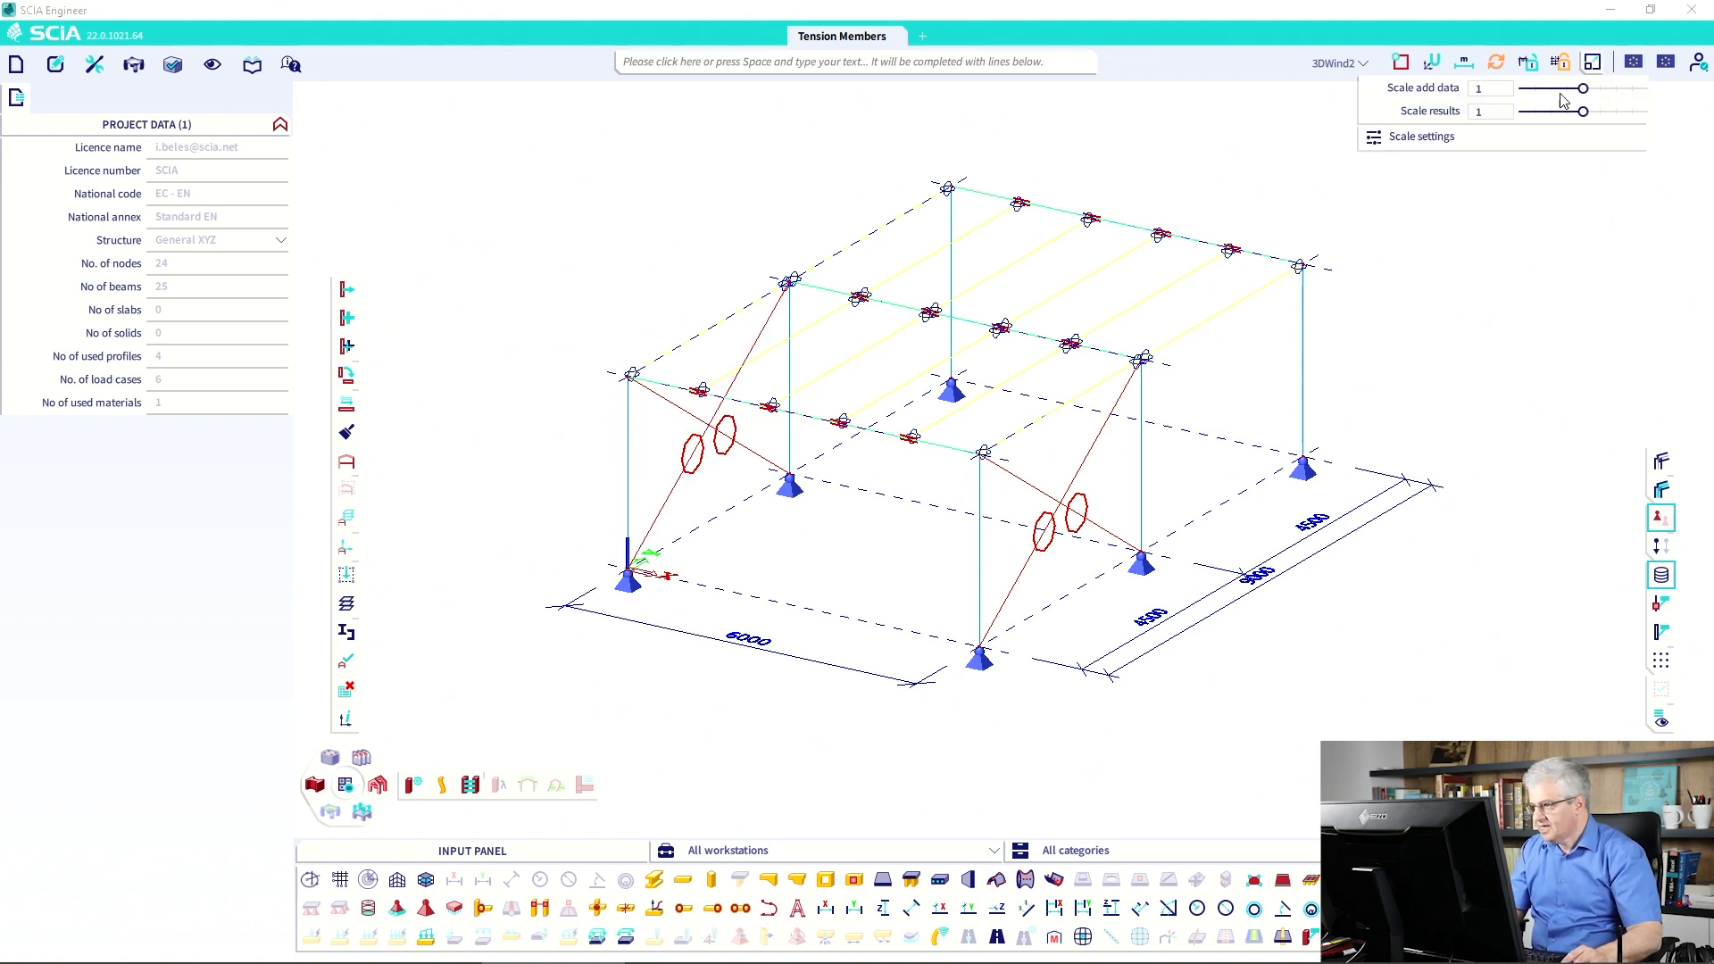
{"action": "left_click", "coordinate": [1379, 137]}
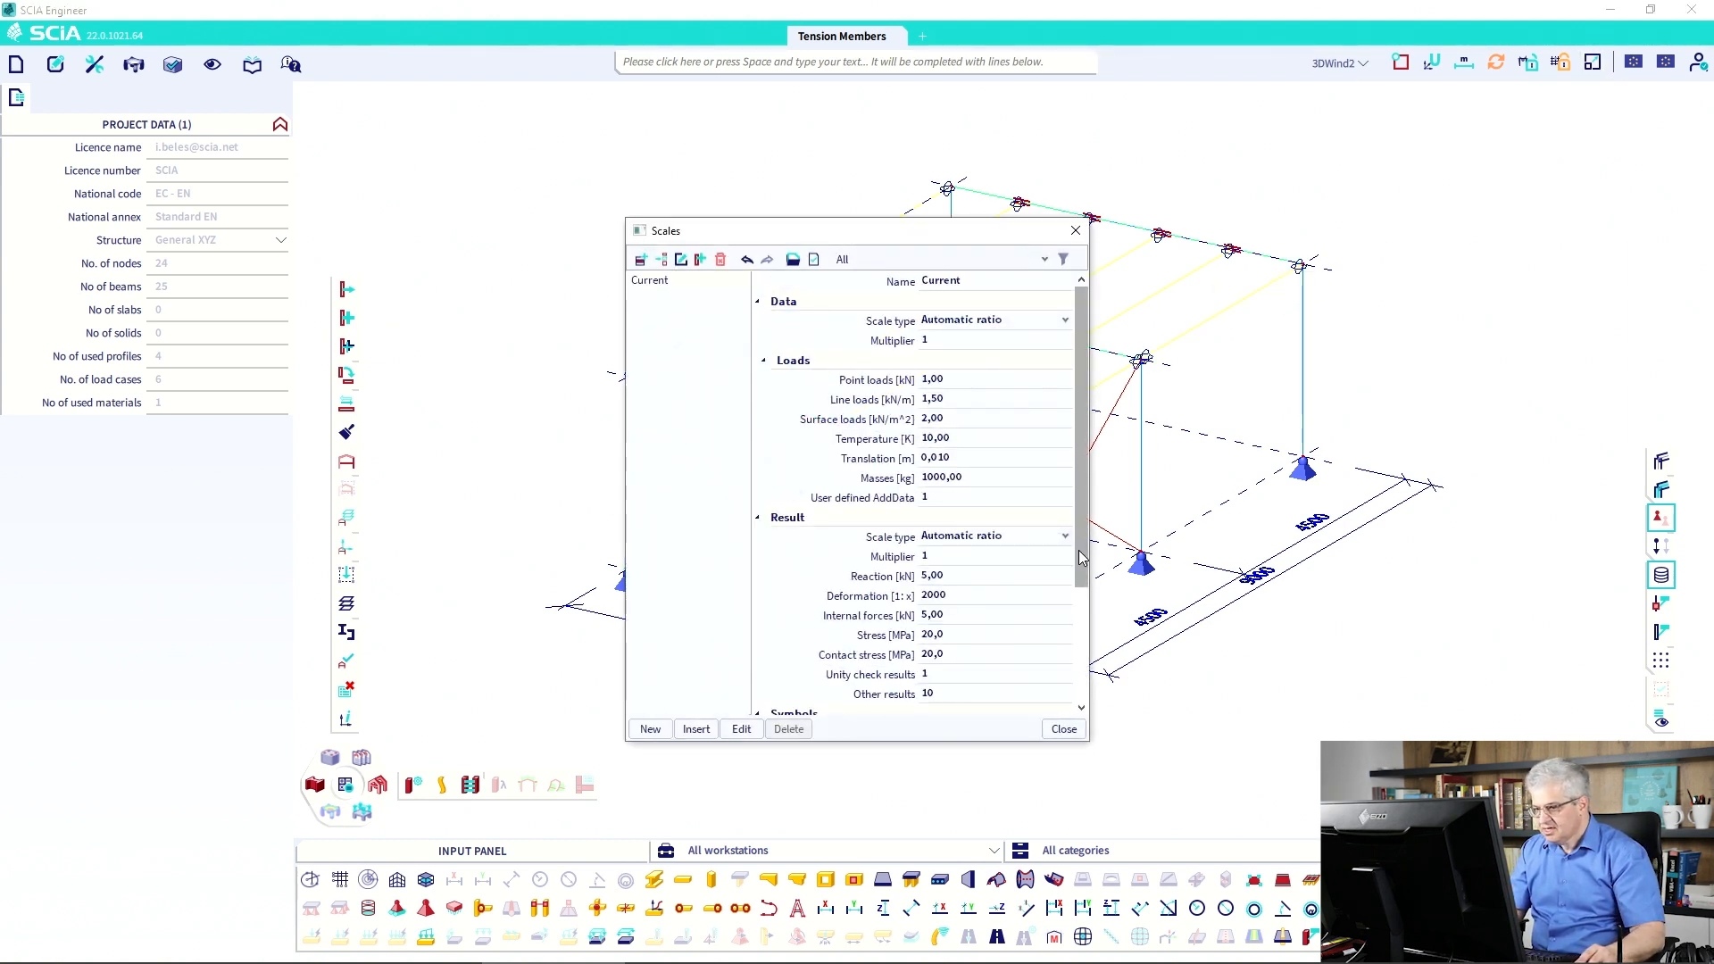
{"action": "scroll", "coordinate": [826, 572], "scroll_direction": "down", "scroll_amount": 3}
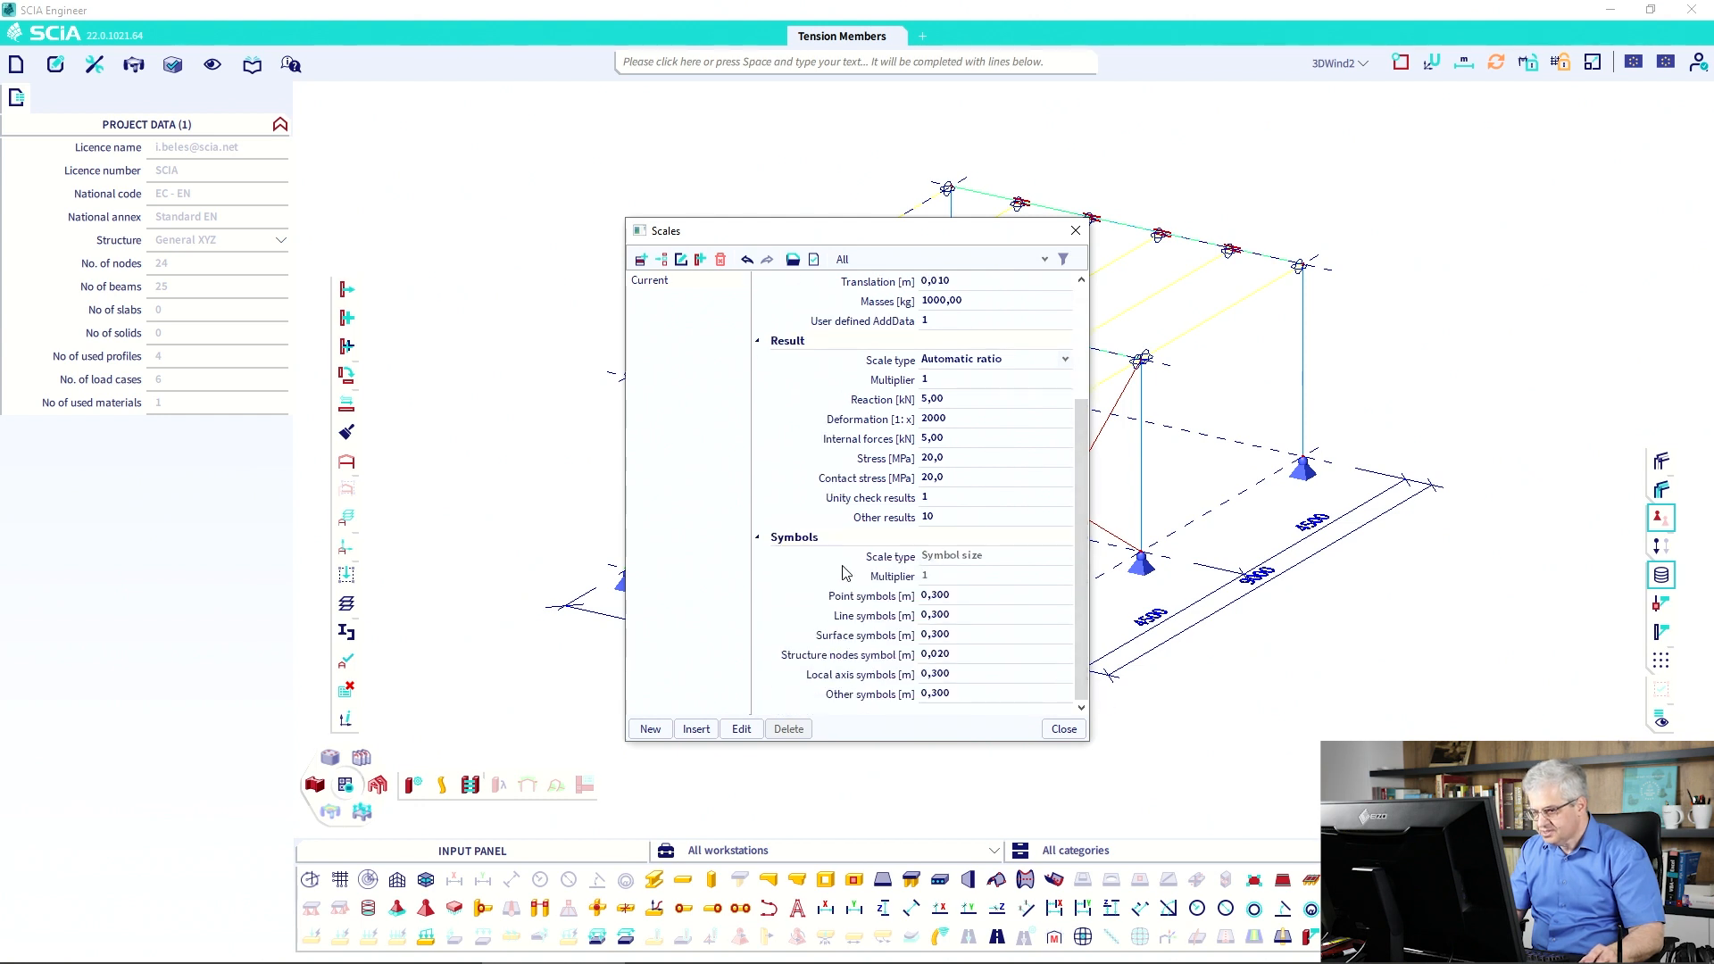
{"action": "left_click", "coordinate": [966, 614]}
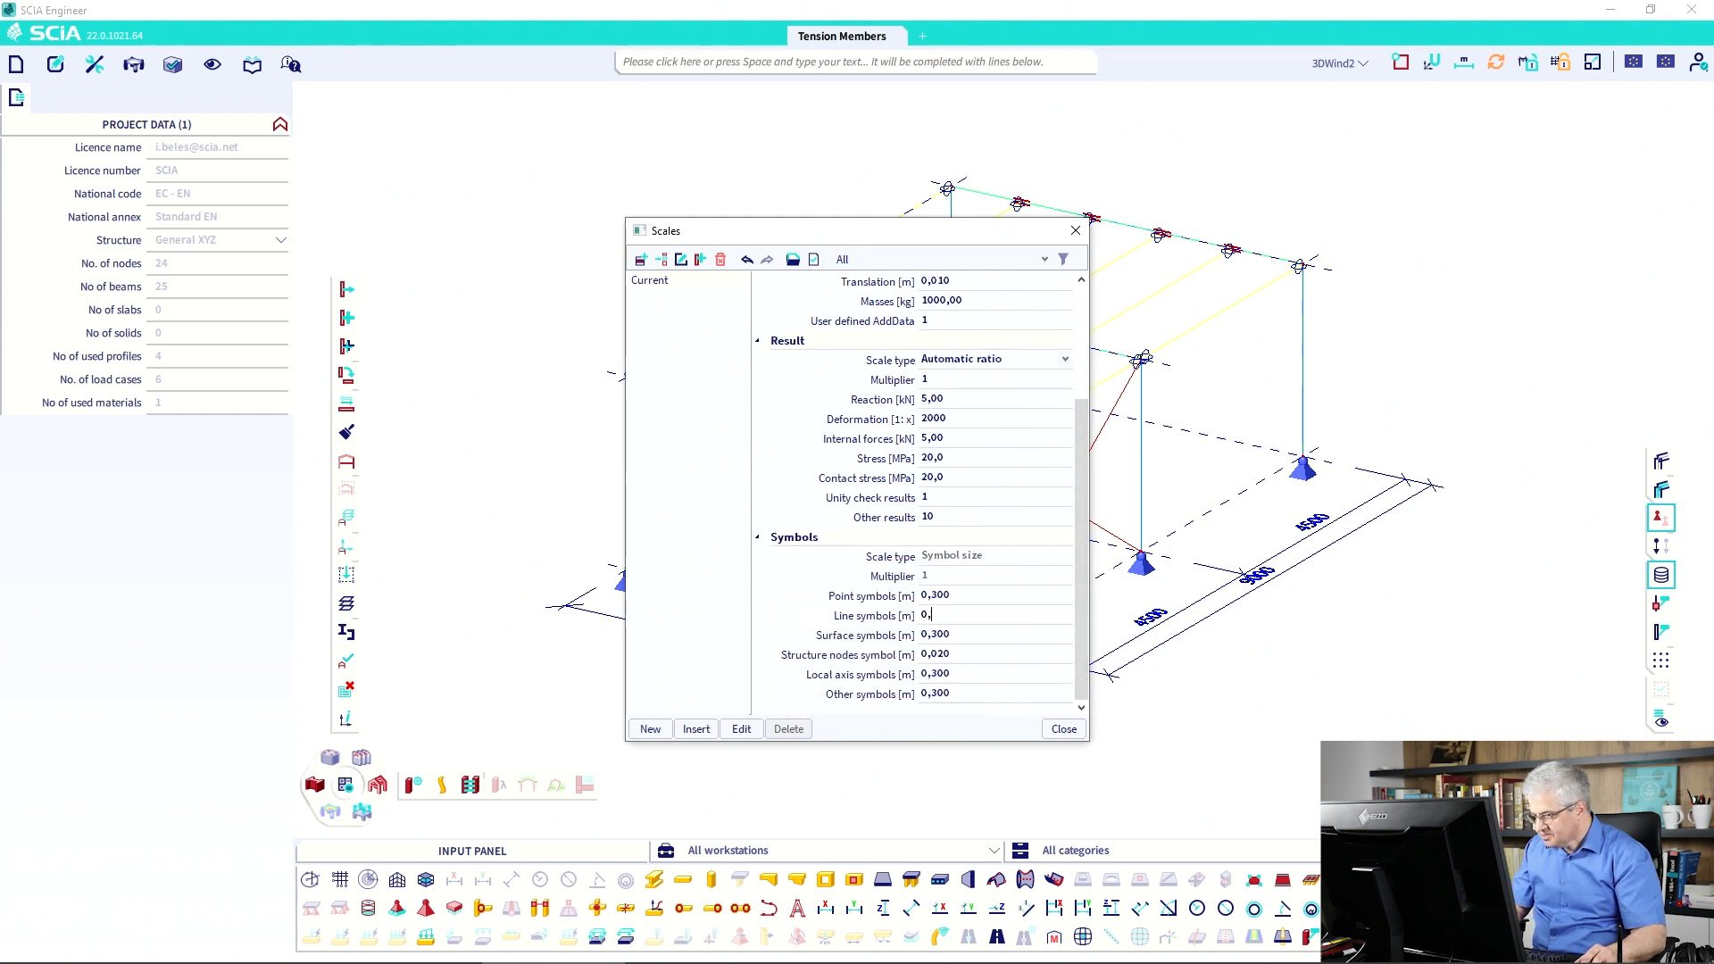
{"action": "type", "text": "0,1"}
{"action": "left_click", "coordinate": [1063, 728]}
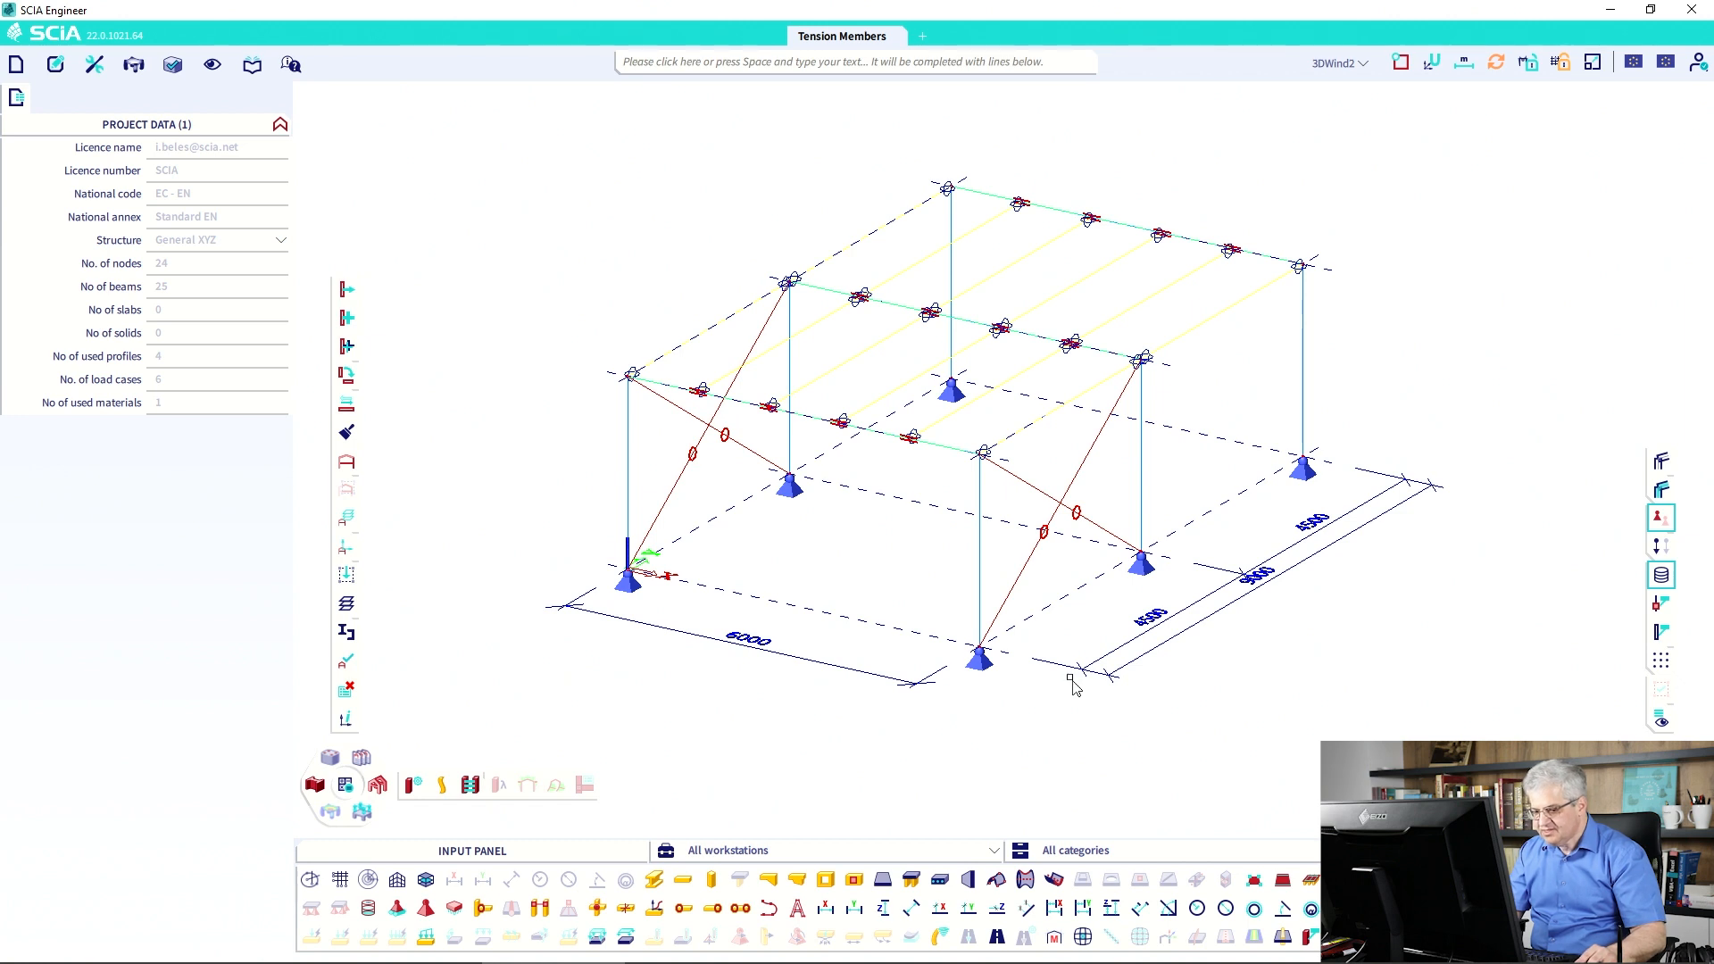
Filter the input panel to Structure tools and show the Boundary conditions category.
{"action": "left_click", "coordinate": [671, 855]}
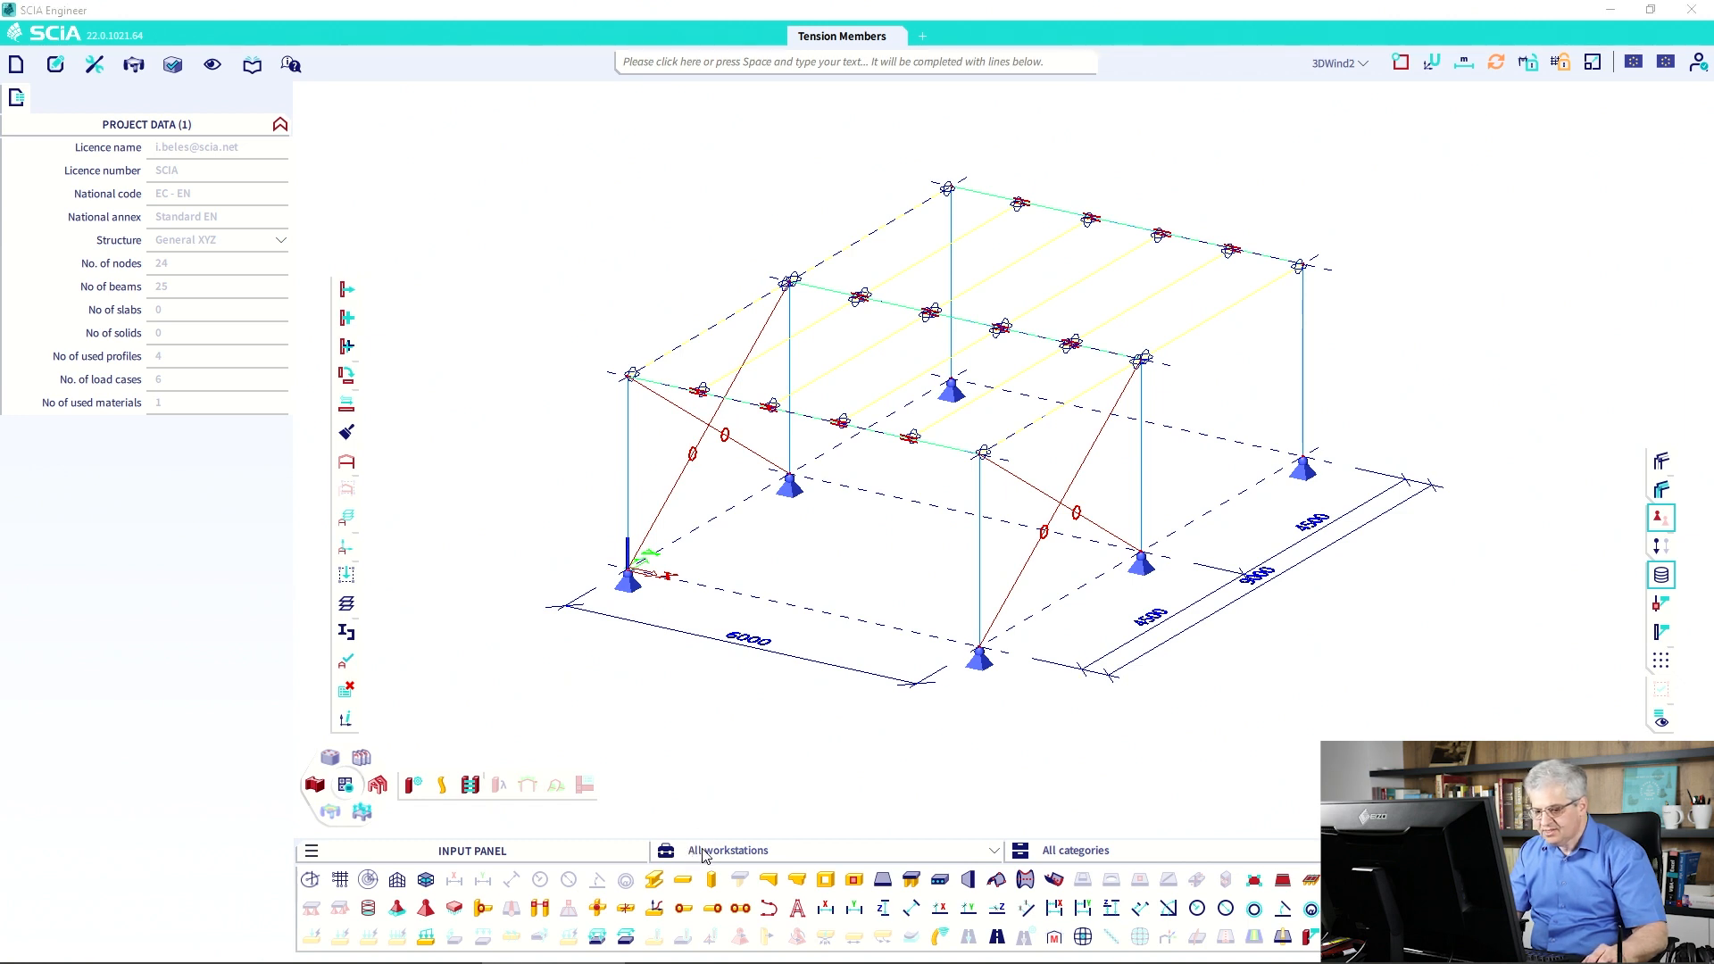
{"action": "left_click", "coordinate": [706, 855]}
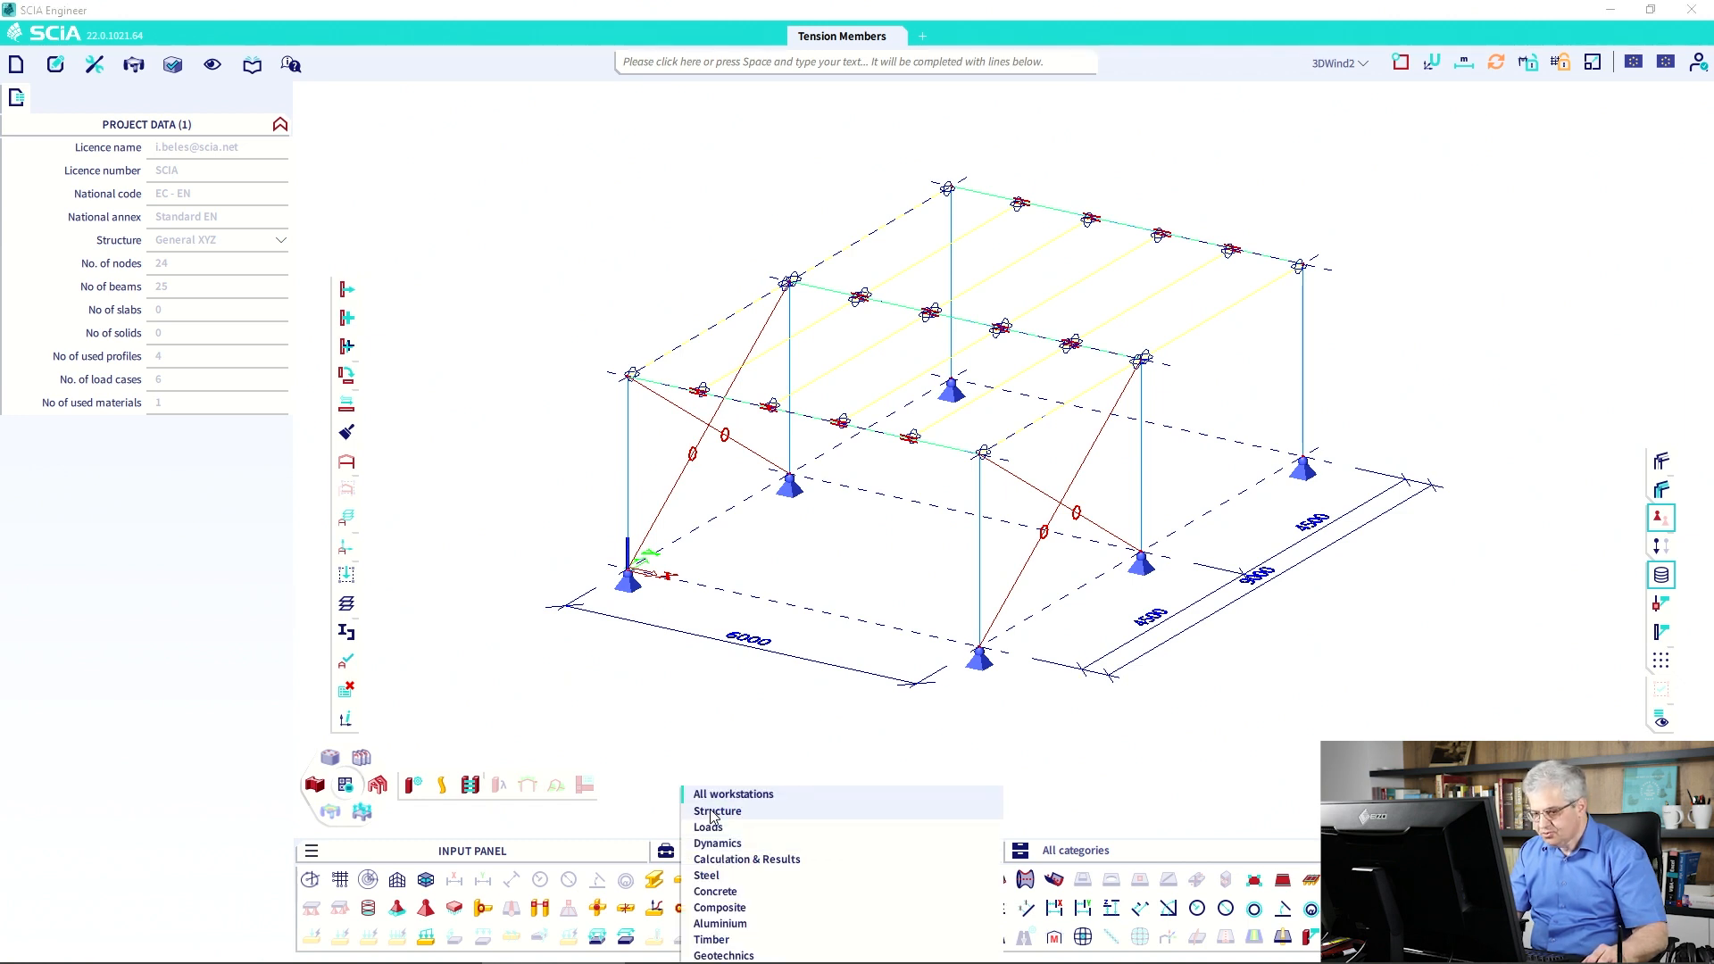
{"action": "left_click", "coordinate": [716, 811]}
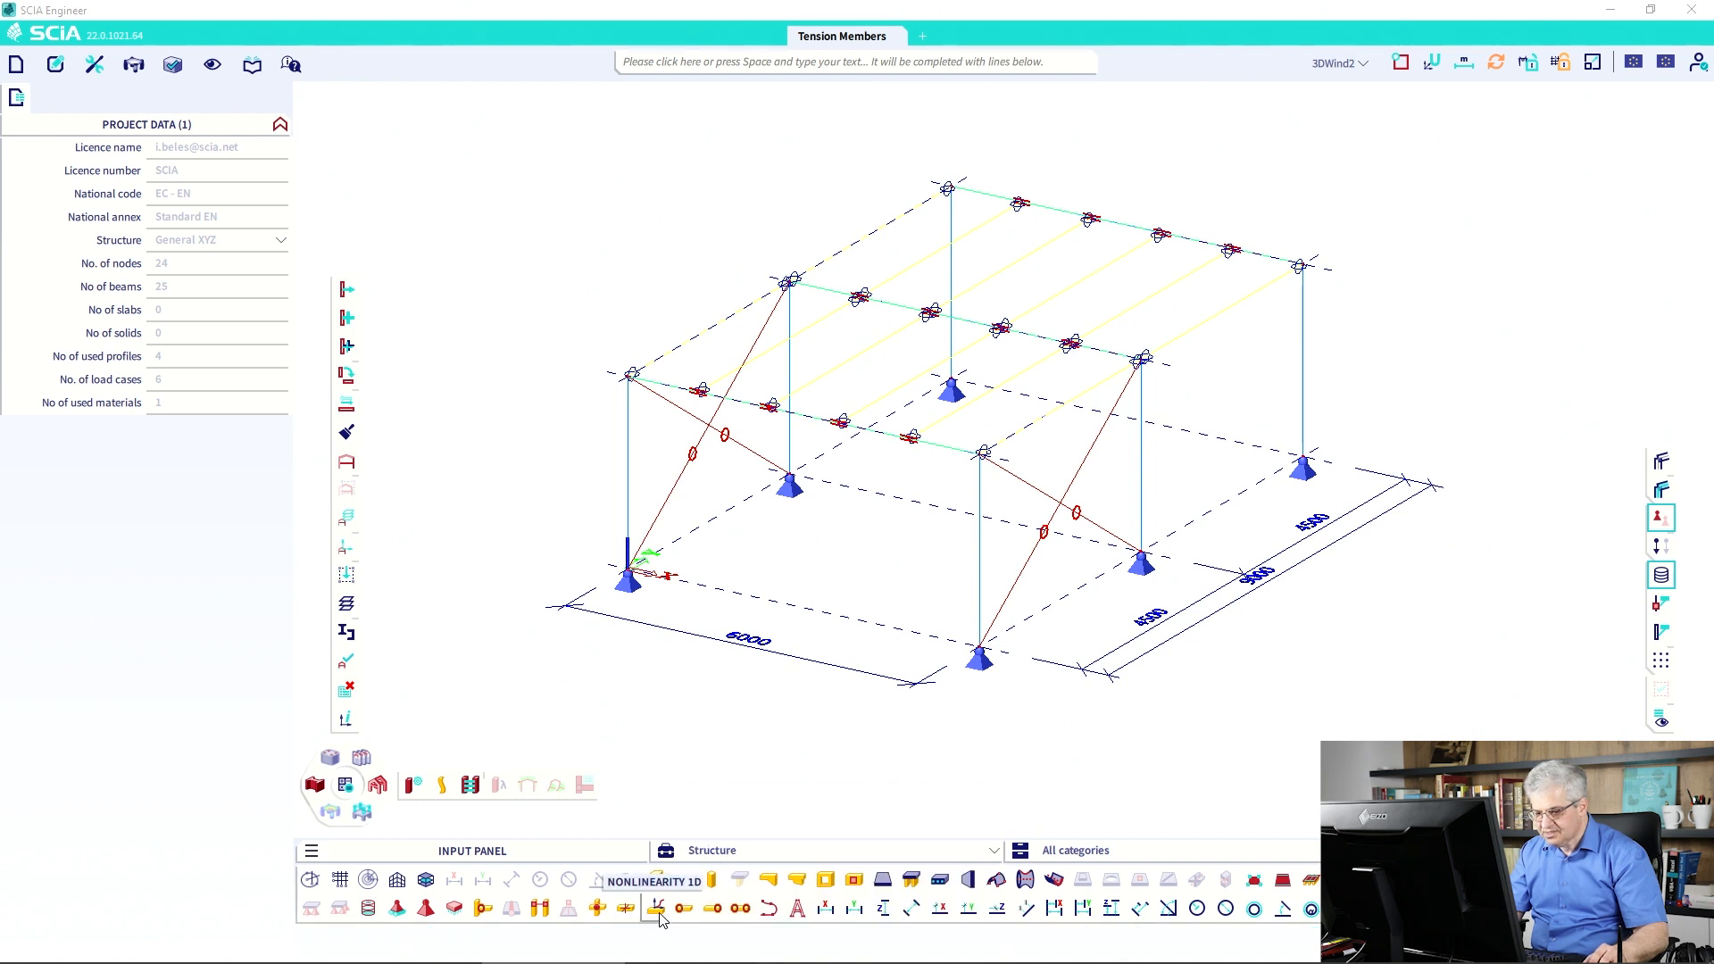
{"action": "left_click", "coordinate": [1085, 850]}
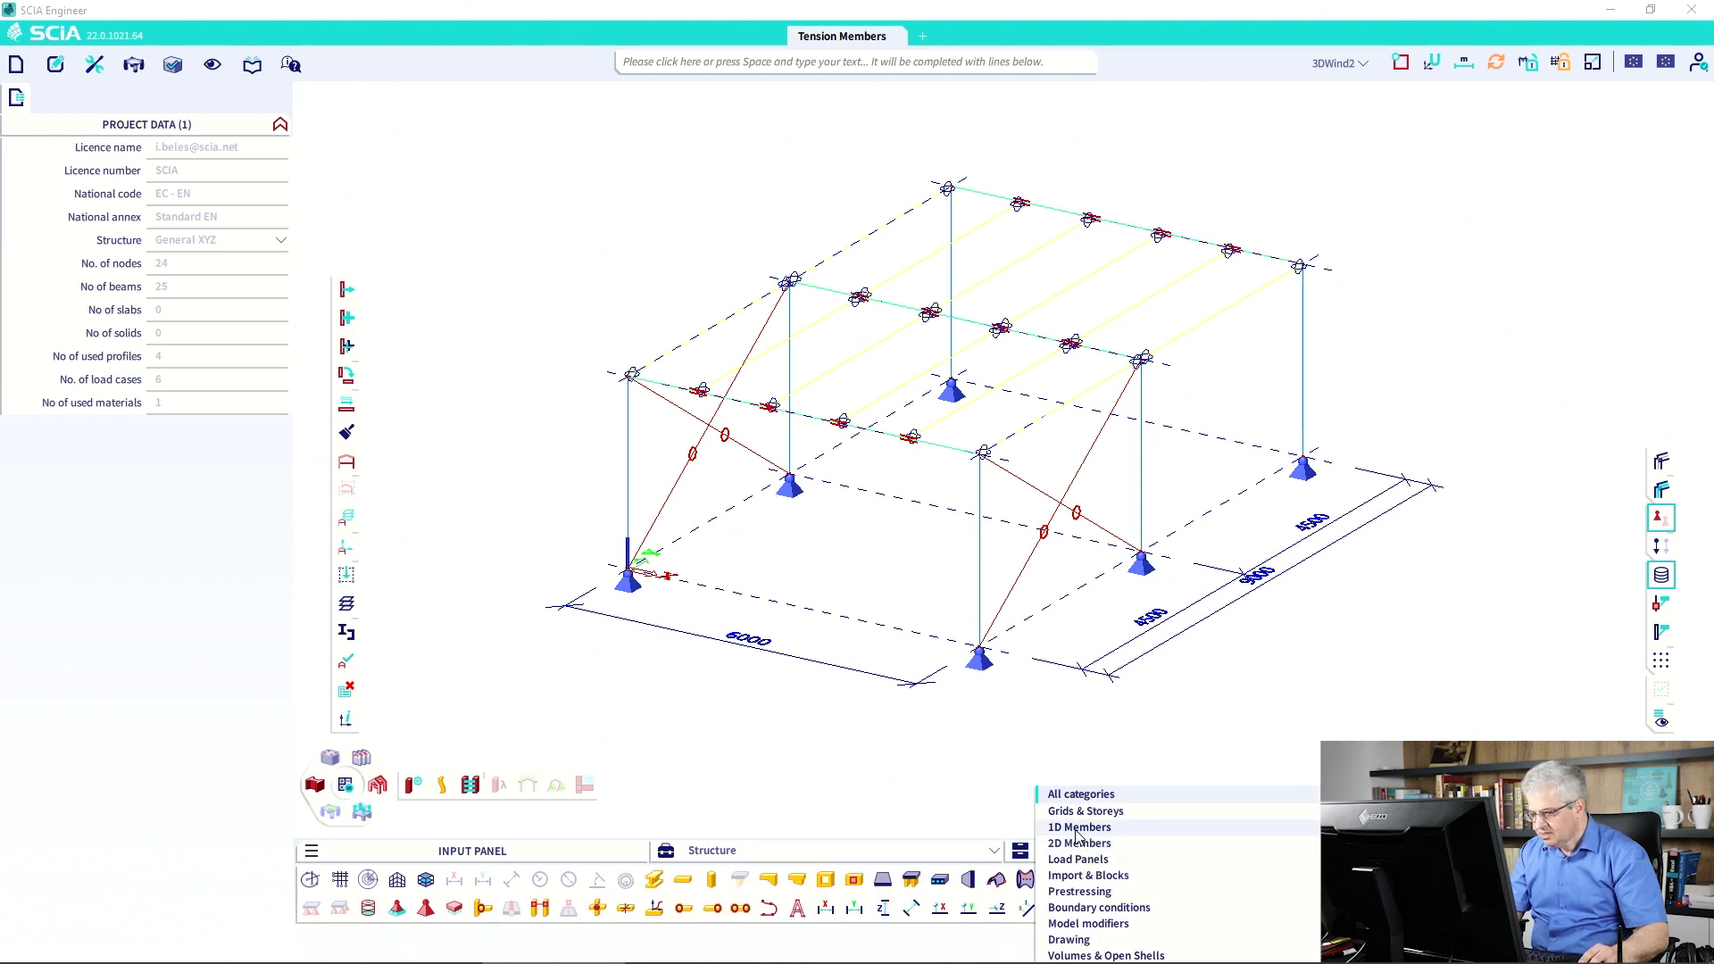
{"action": "left_click", "coordinate": [1079, 827]}
{"action": "left_click", "coordinate": [1047, 855]}
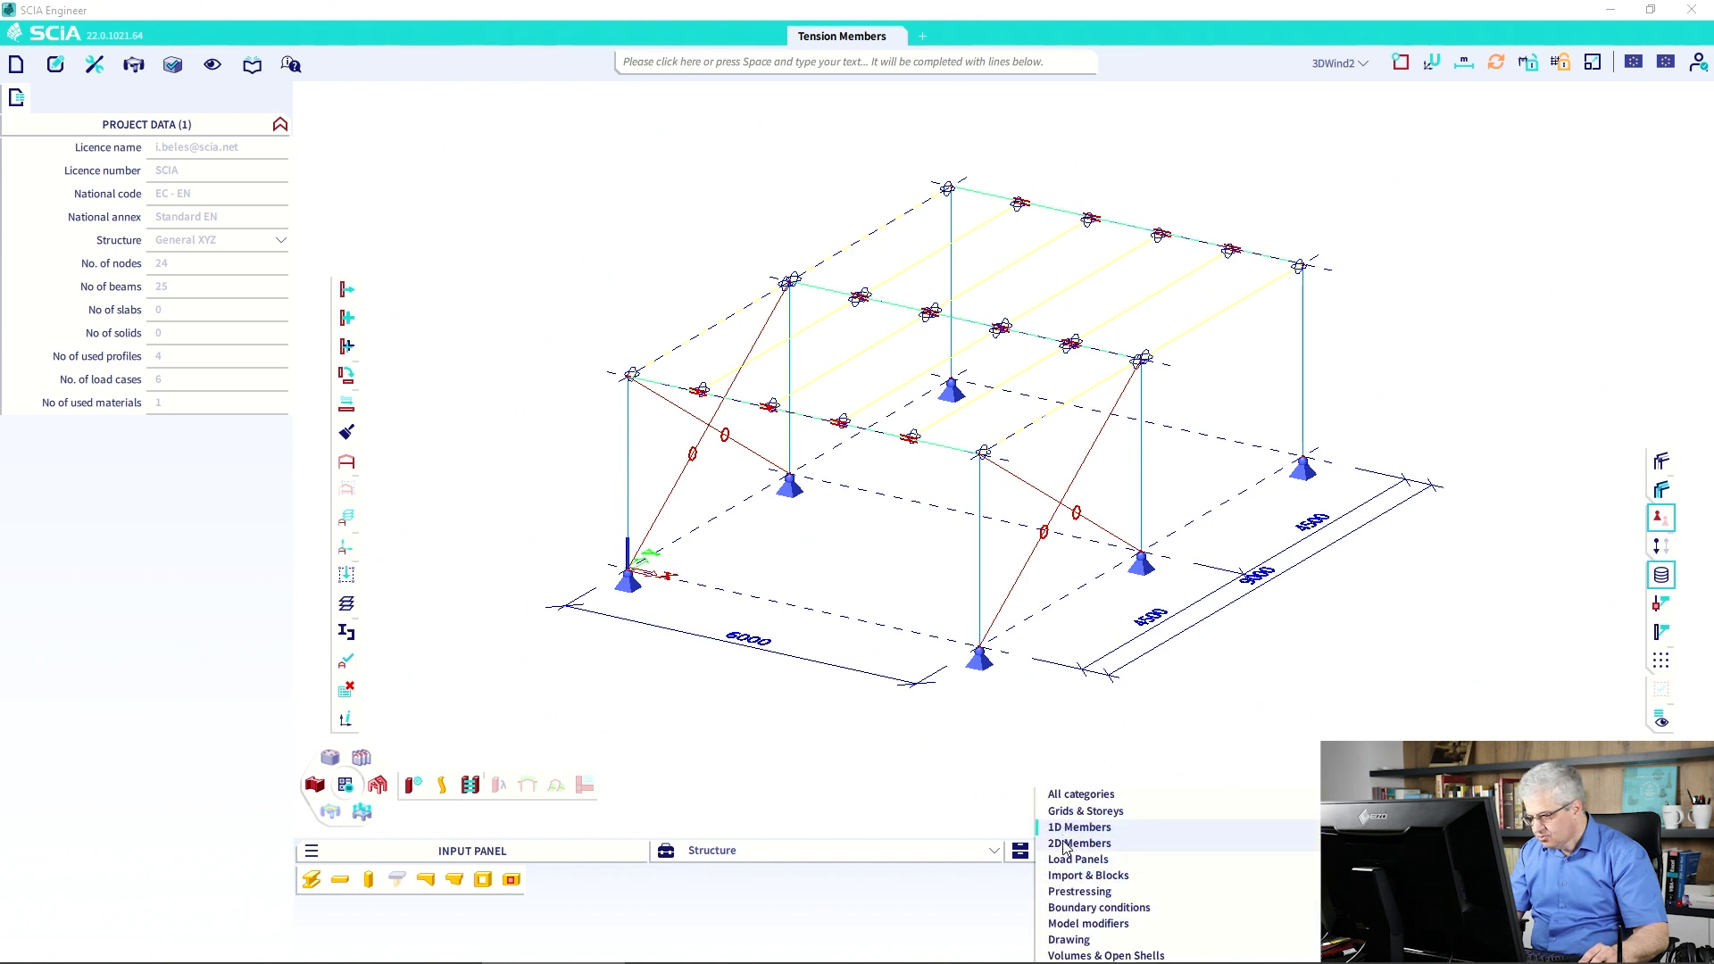
{"action": "left_click", "coordinate": [1068, 908]}
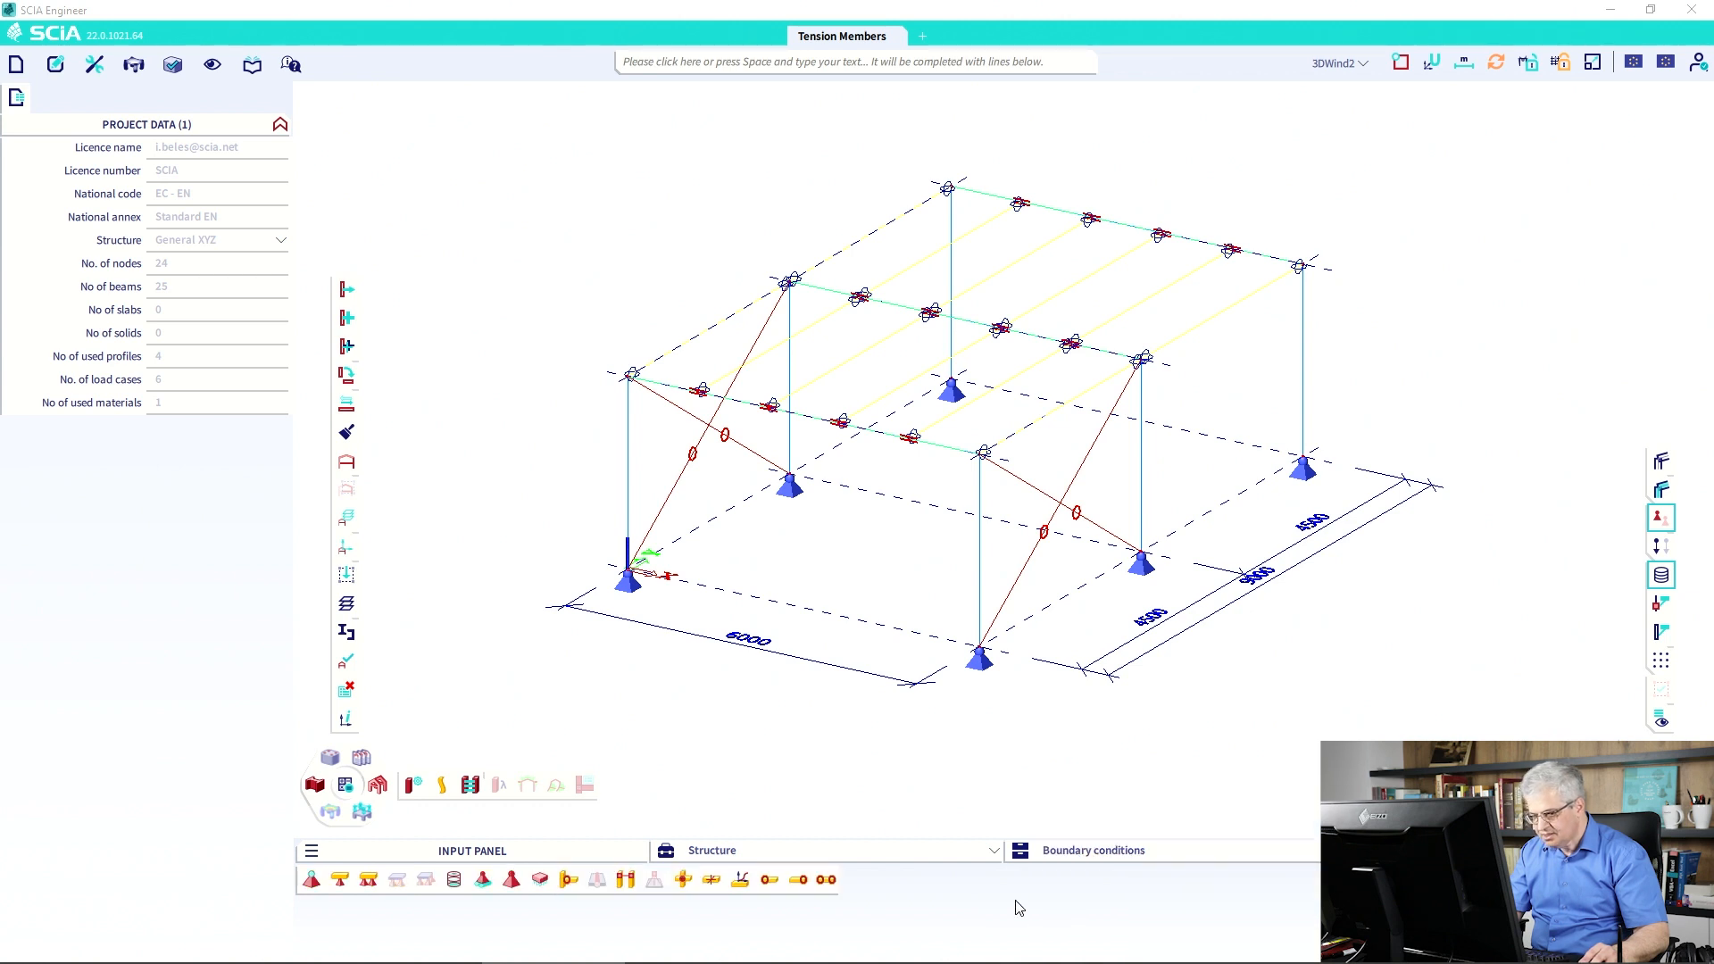
Create Tension only beam nonlinearity BN1 and apply it to both X-brace diagonal pairs.
{"action": "left_click", "coordinate": [741, 881]}
{"action": "left_click", "coordinate": [1050, 379]}
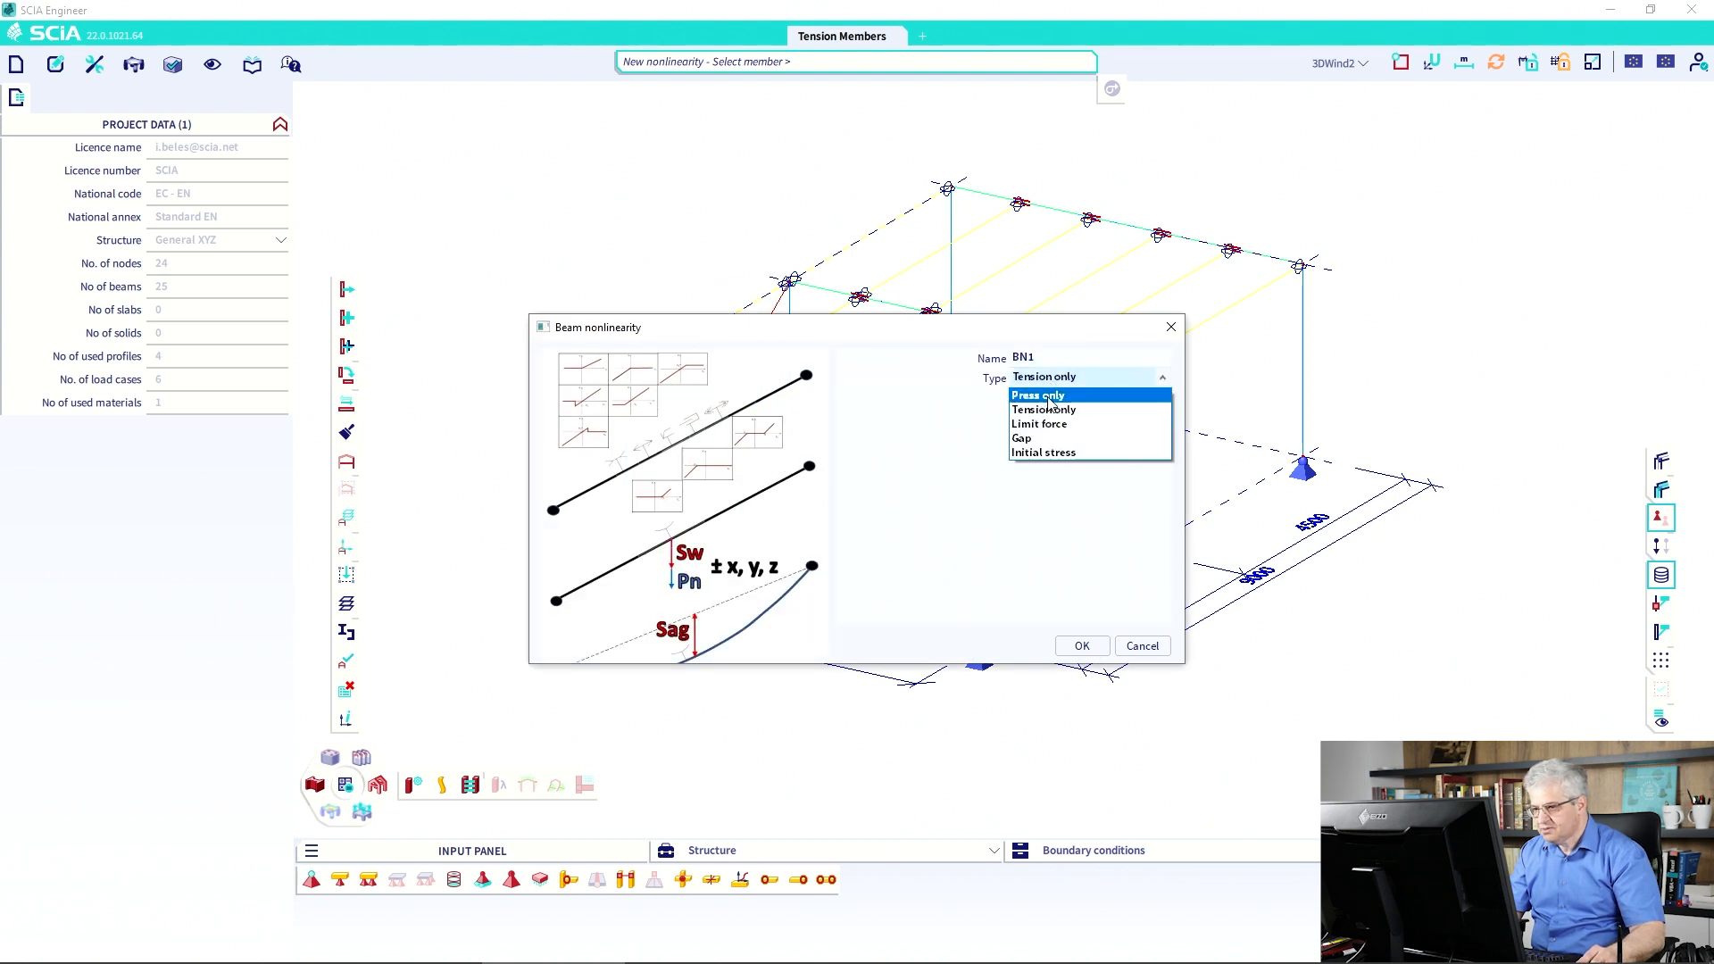
{"action": "left_click", "coordinate": [1047, 412]}
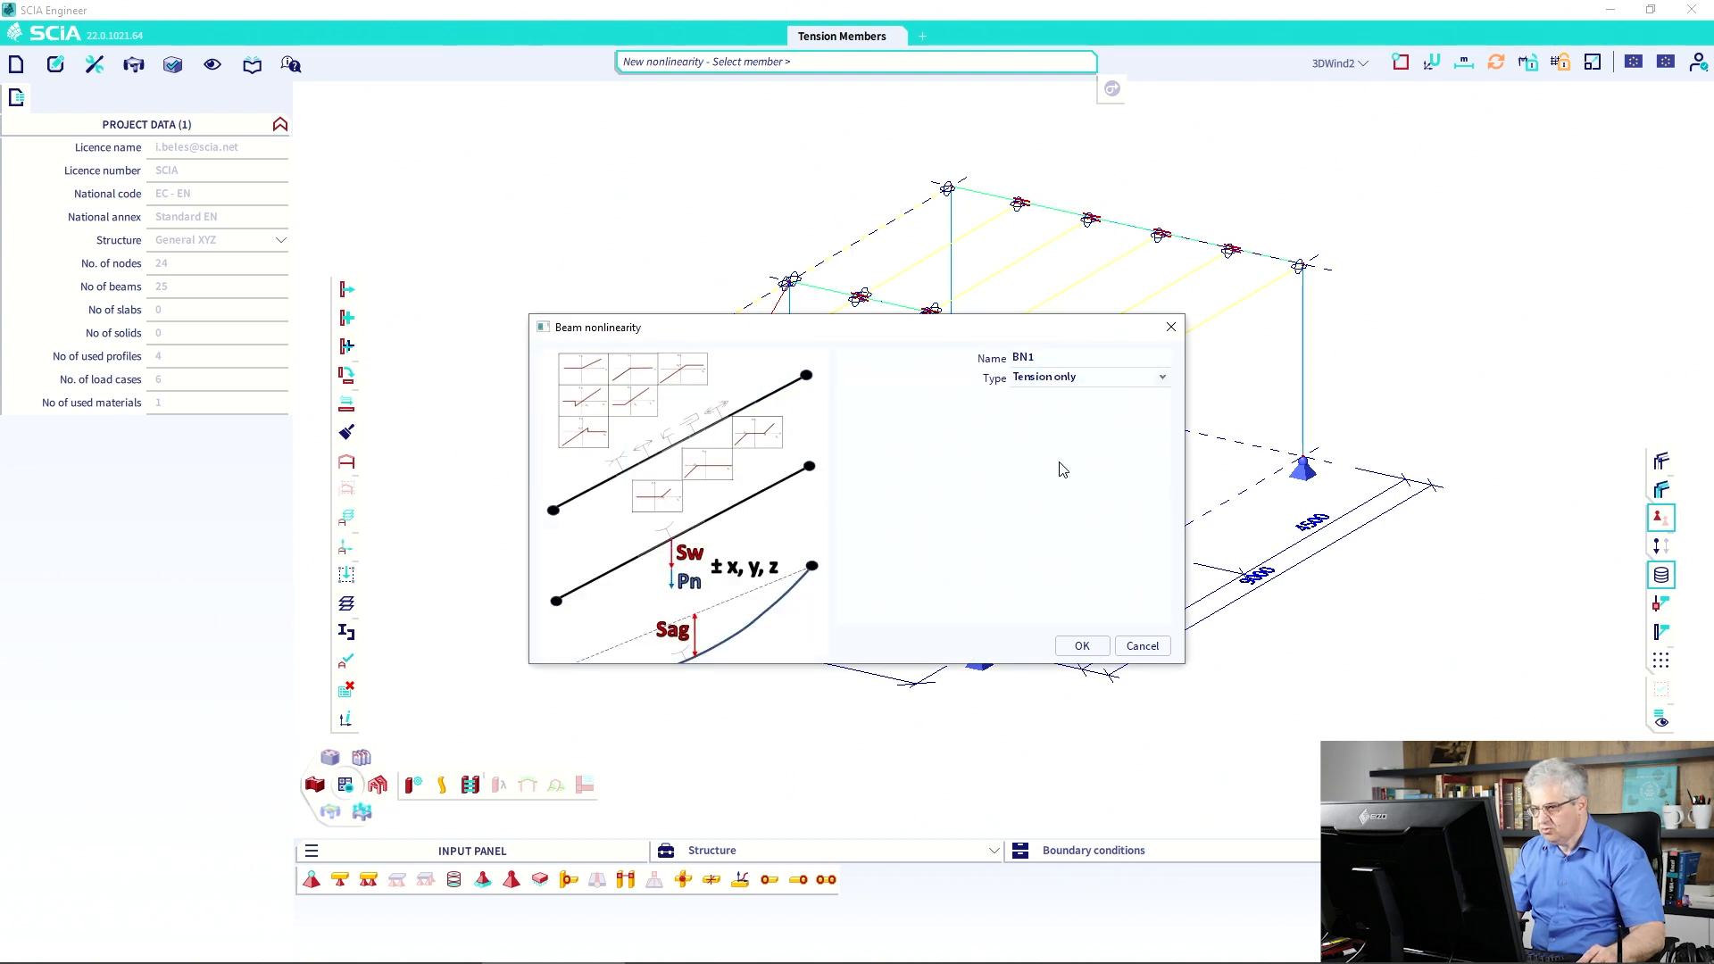
{"action": "left_click", "coordinate": [1082, 645]}
{"action": "left_click_drag", "start_coordinate": [1071, 541], "coordinate": [1026, 487]}
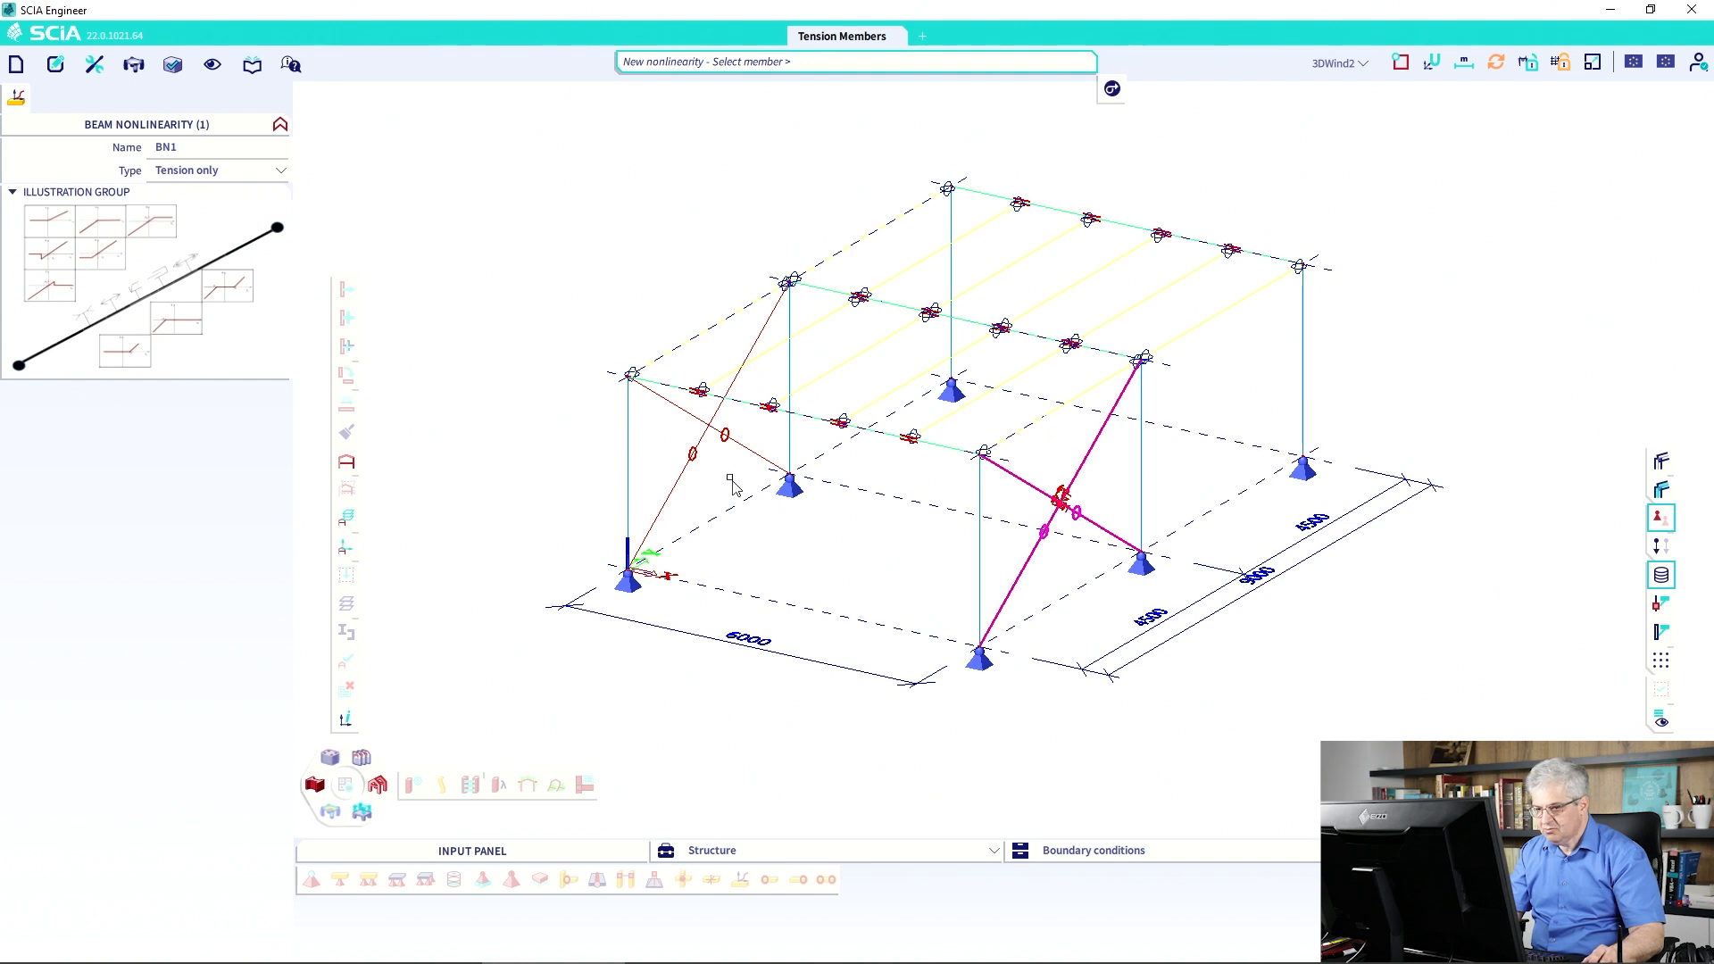
{"action": "left_click_drag", "start_coordinate": [729, 477], "coordinate": [673, 412]}
{"action": "key", "text": "Escape"}
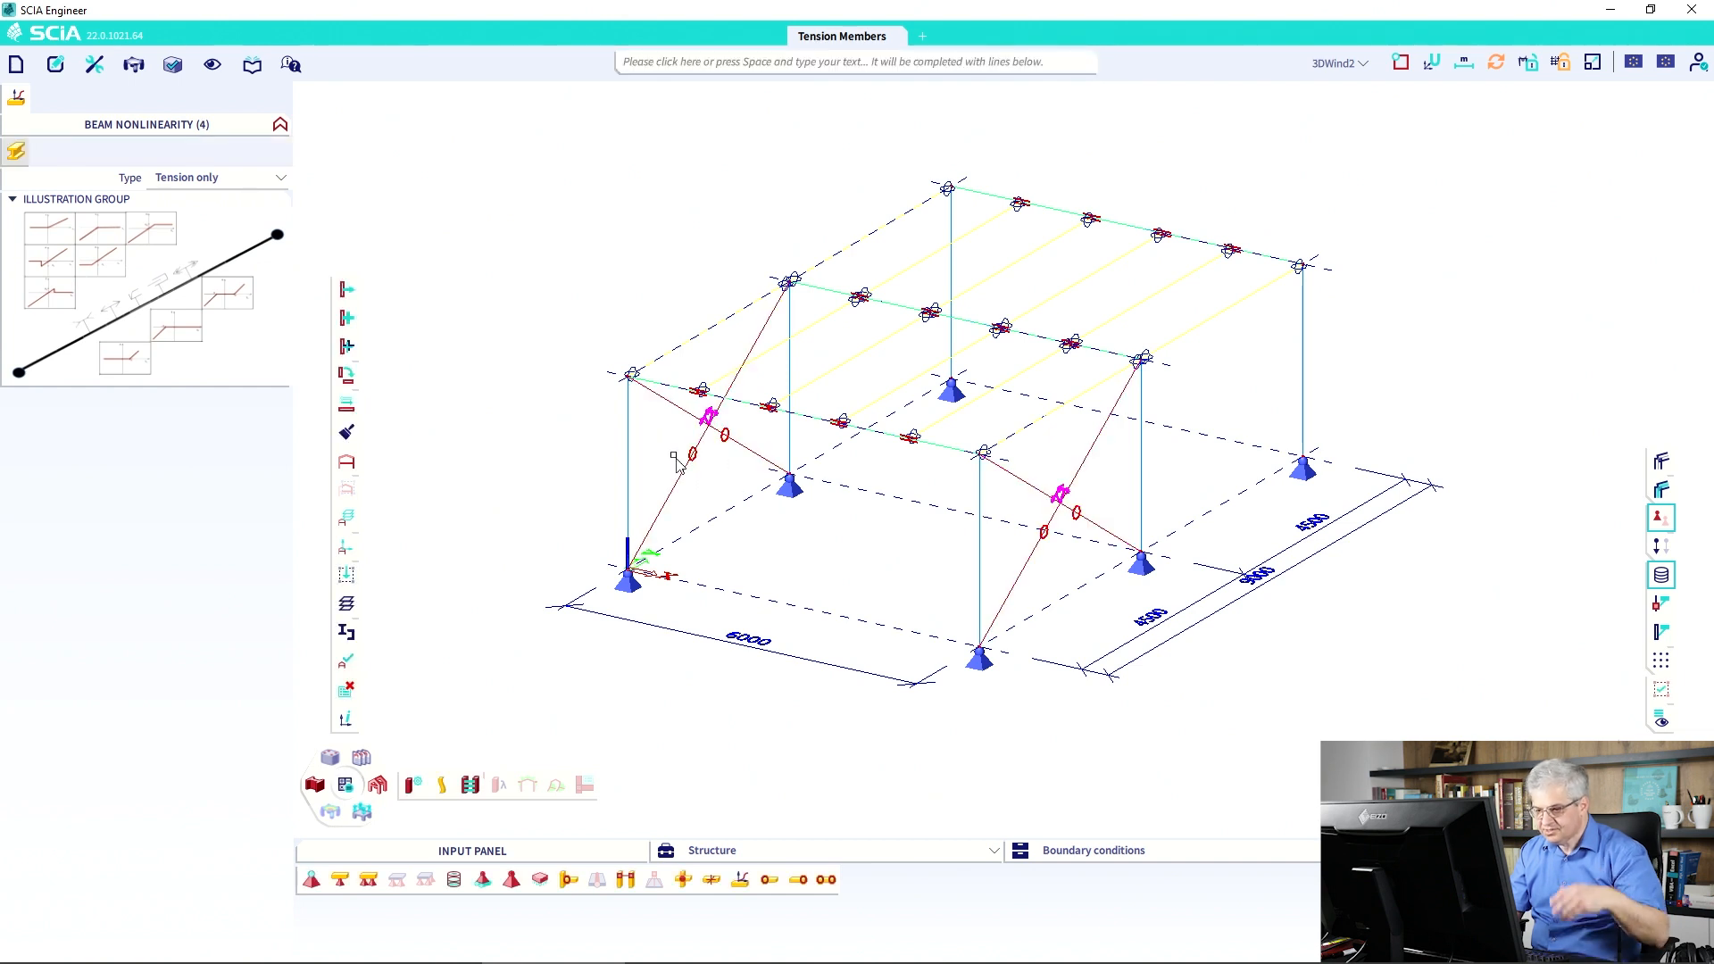
{"action": "key", "text": "Escape"}
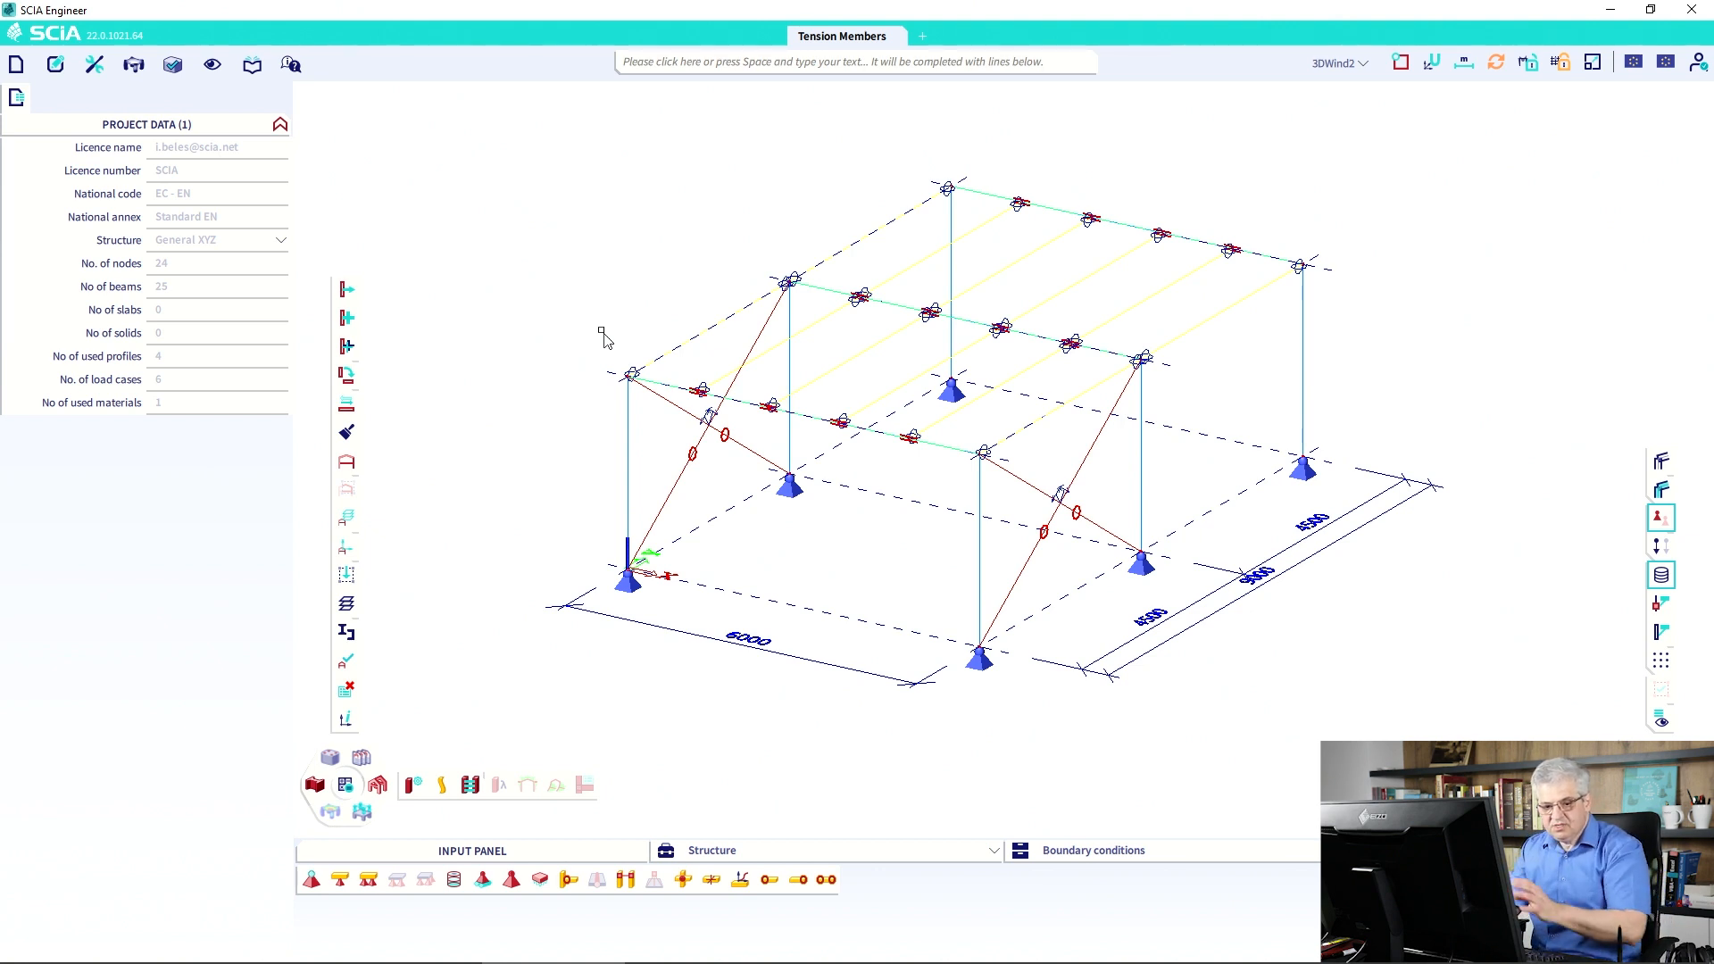
Rename combination GZT – Gruppe B to ULS_6.10 in the Combinations dialog, then close it.
{"action": "left_click", "coordinate": [252, 66]}
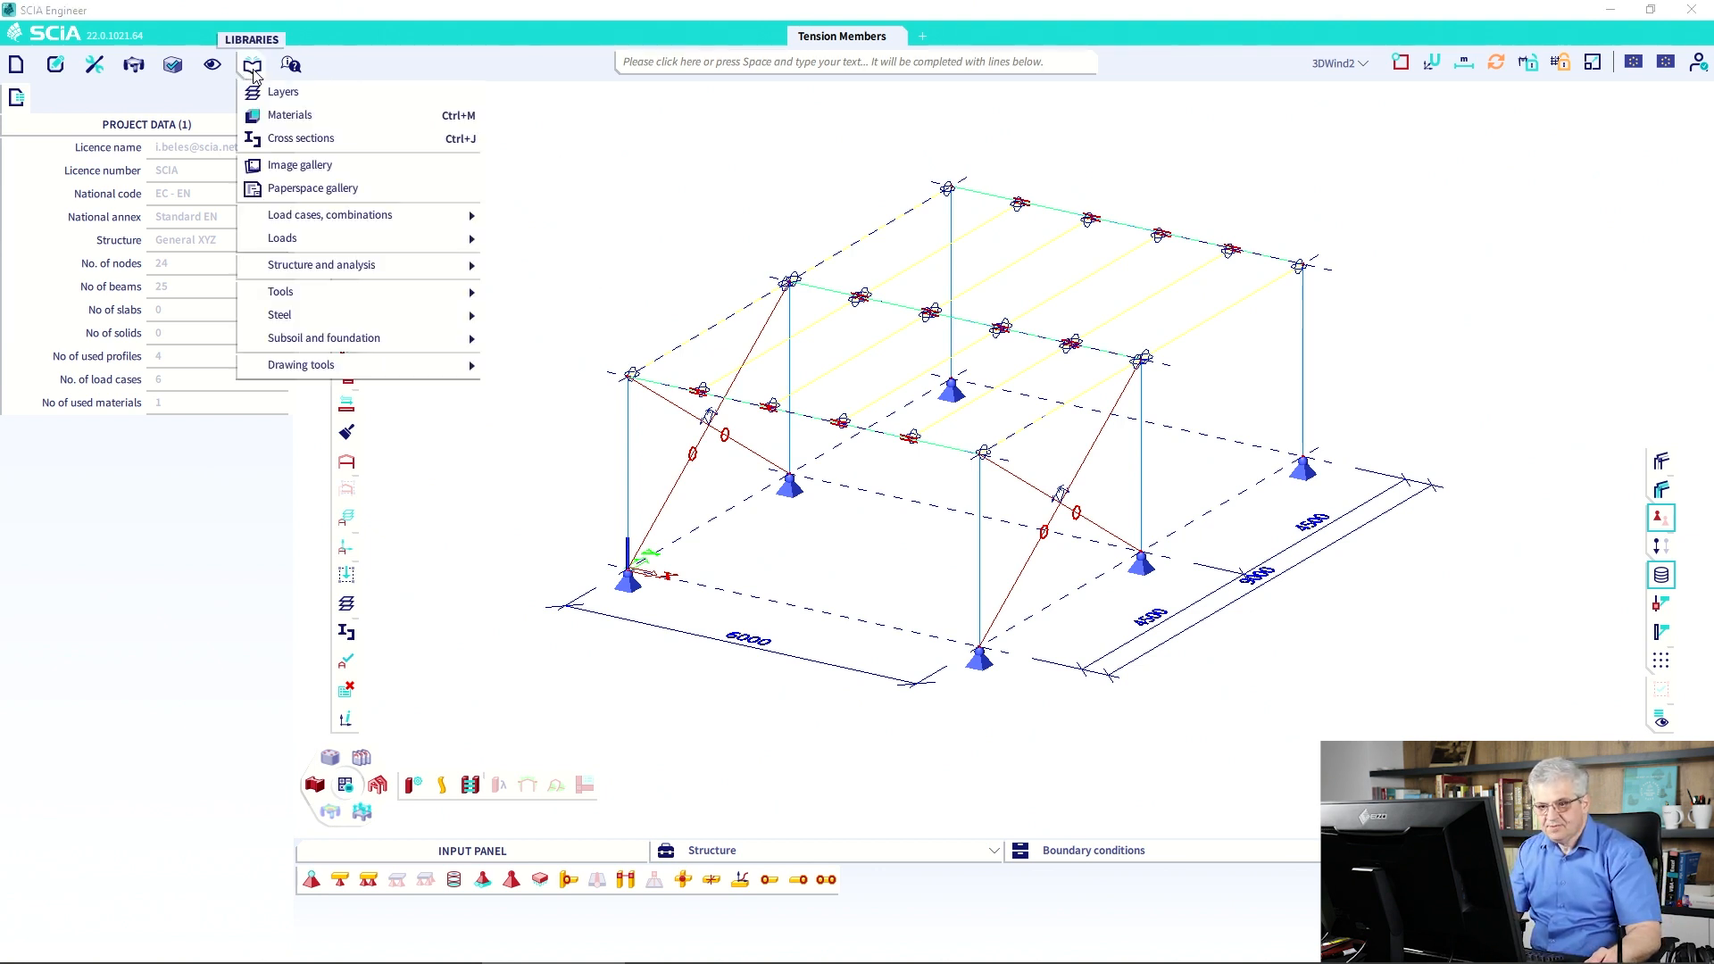
{"action": "left_click", "coordinate": [528, 273]}
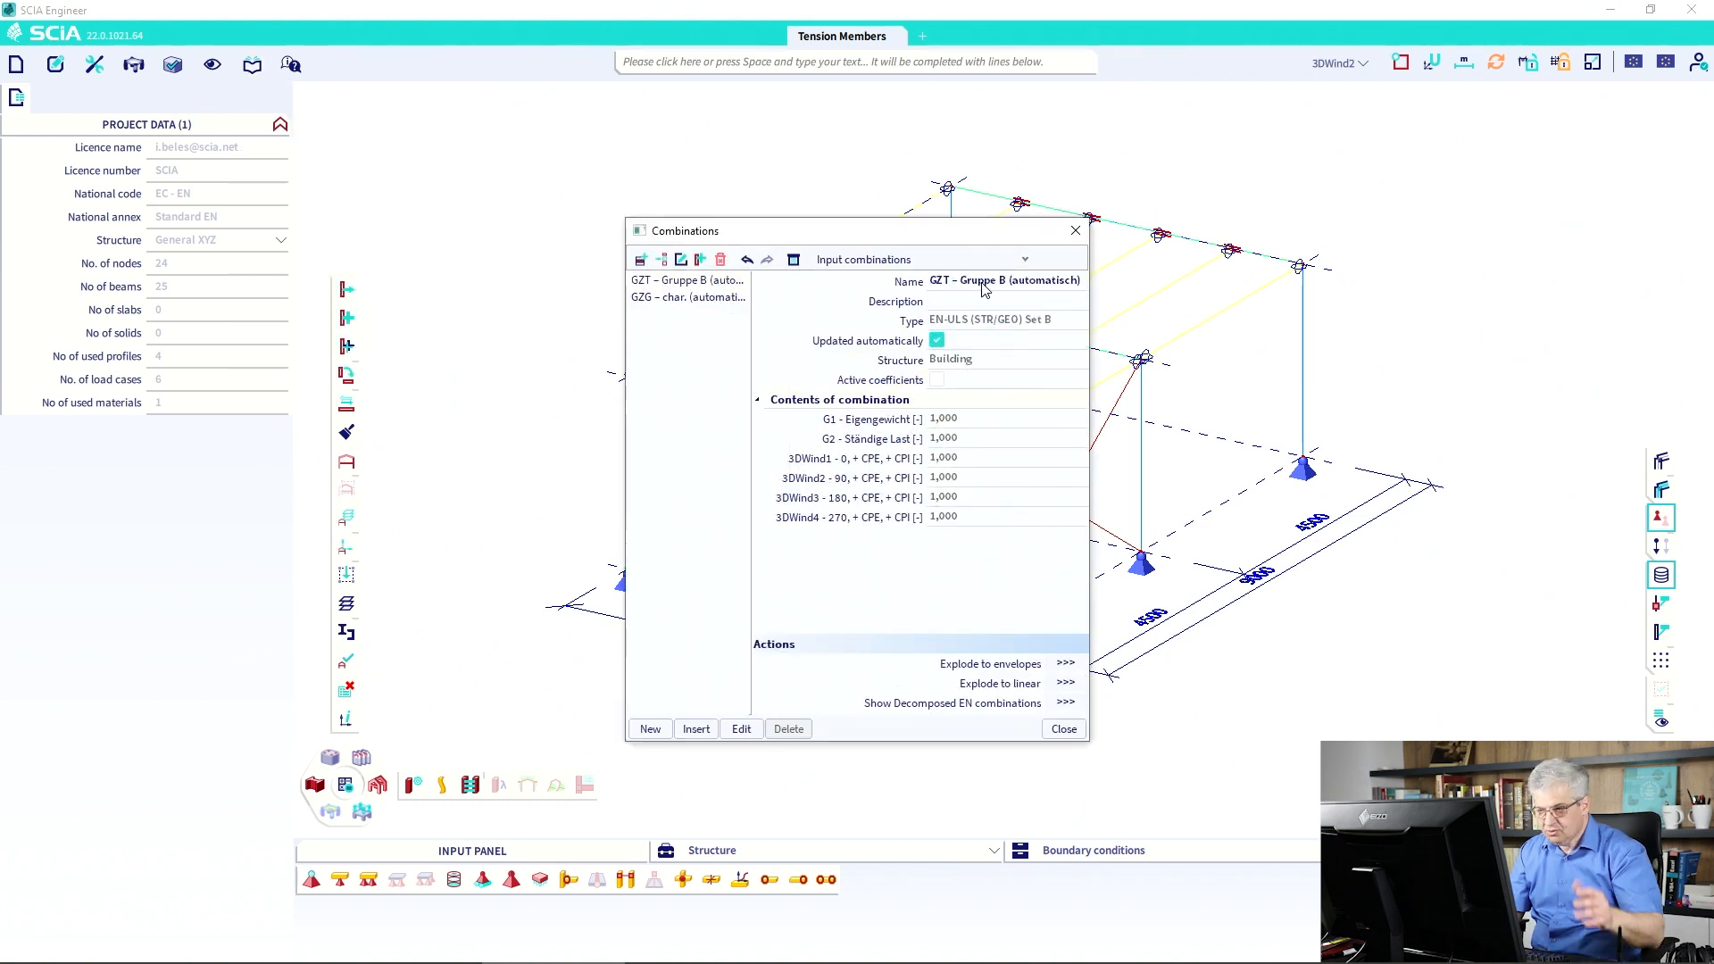
{"action": "left_click", "coordinate": [955, 282]}
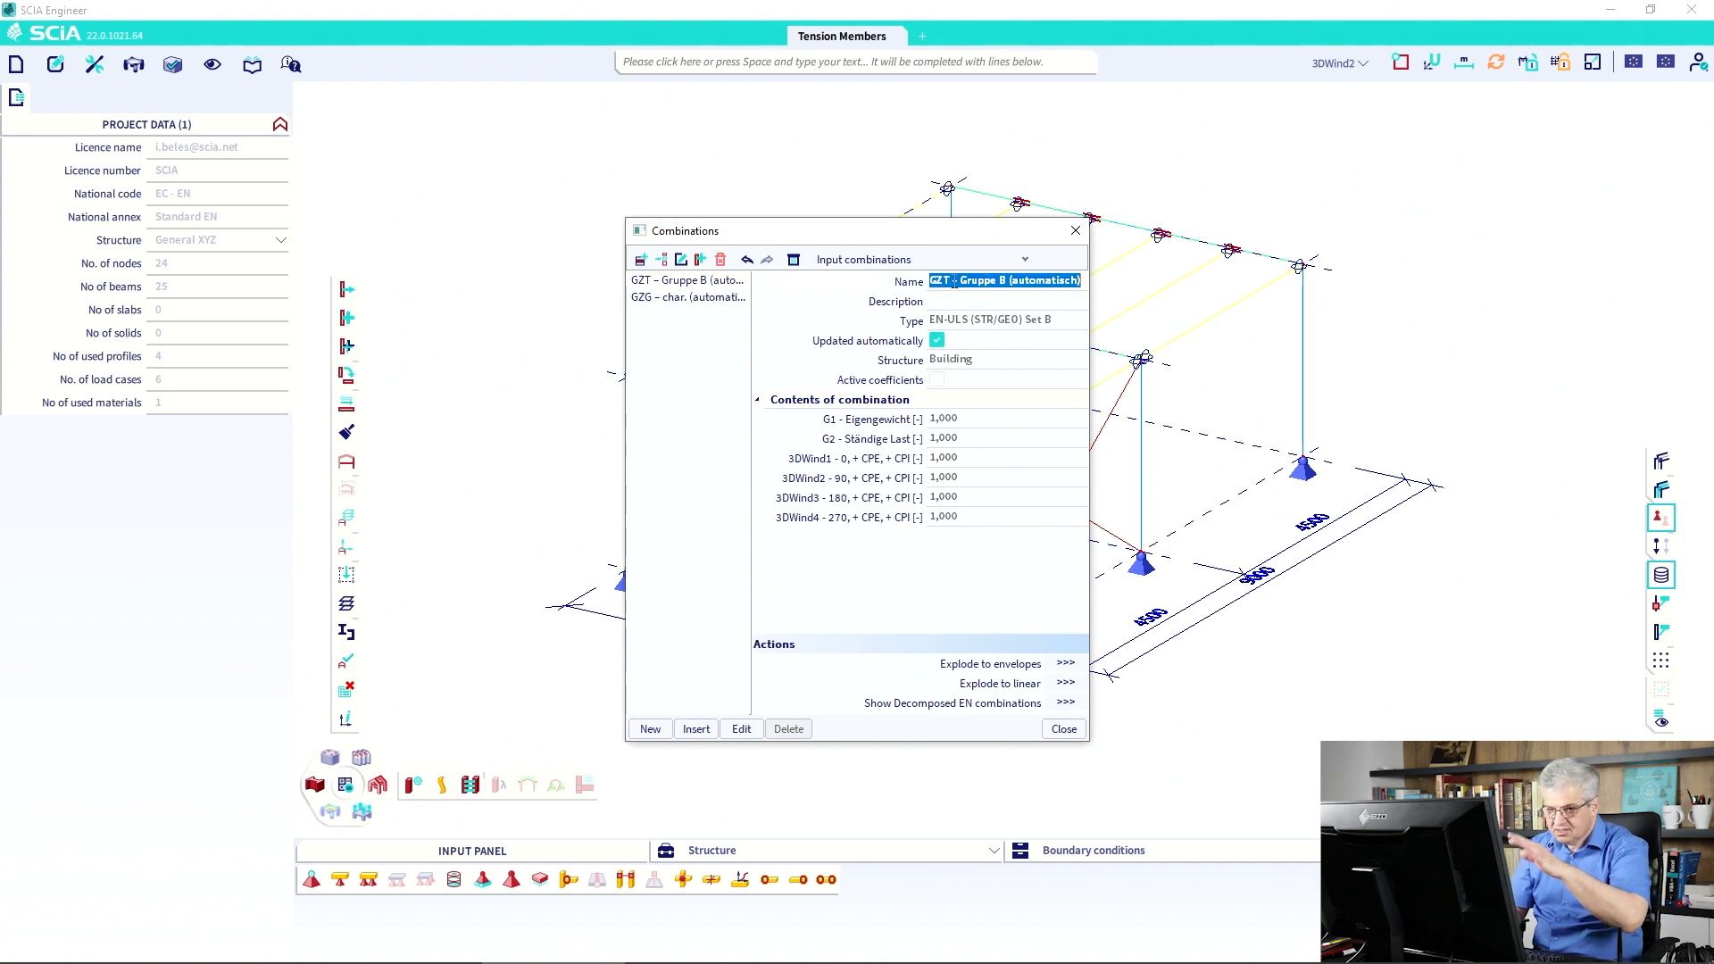
{"action": "type", "text": "U"}
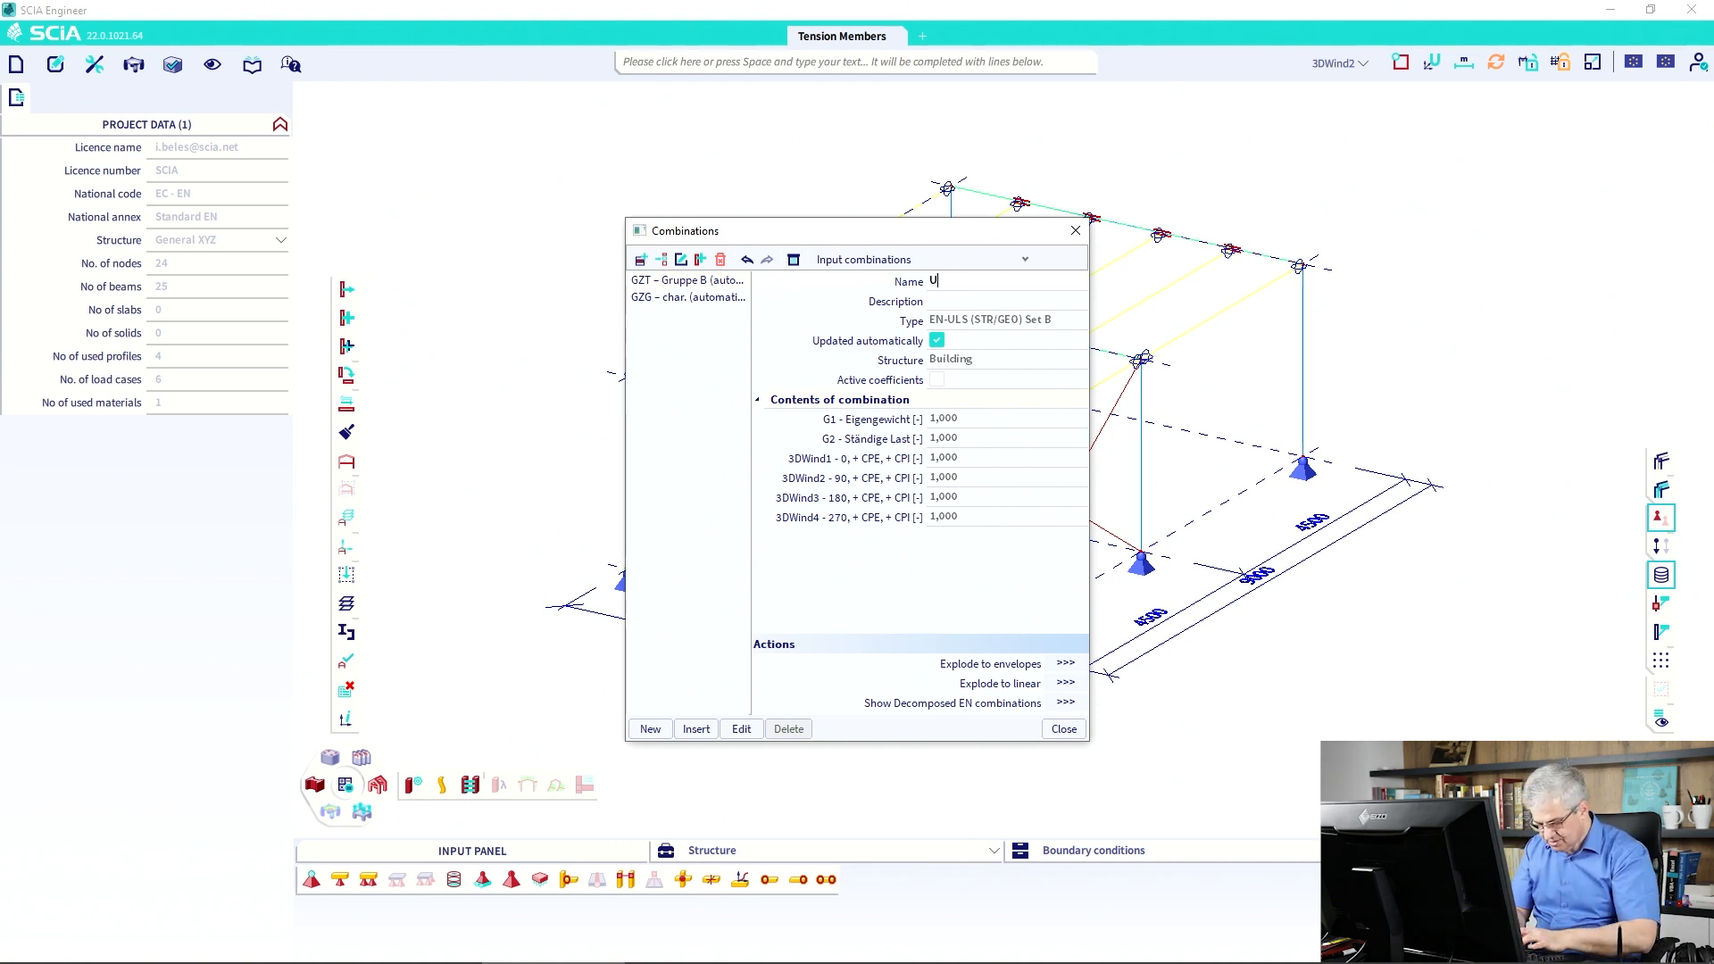
{"action": "type", "text": "LS"}
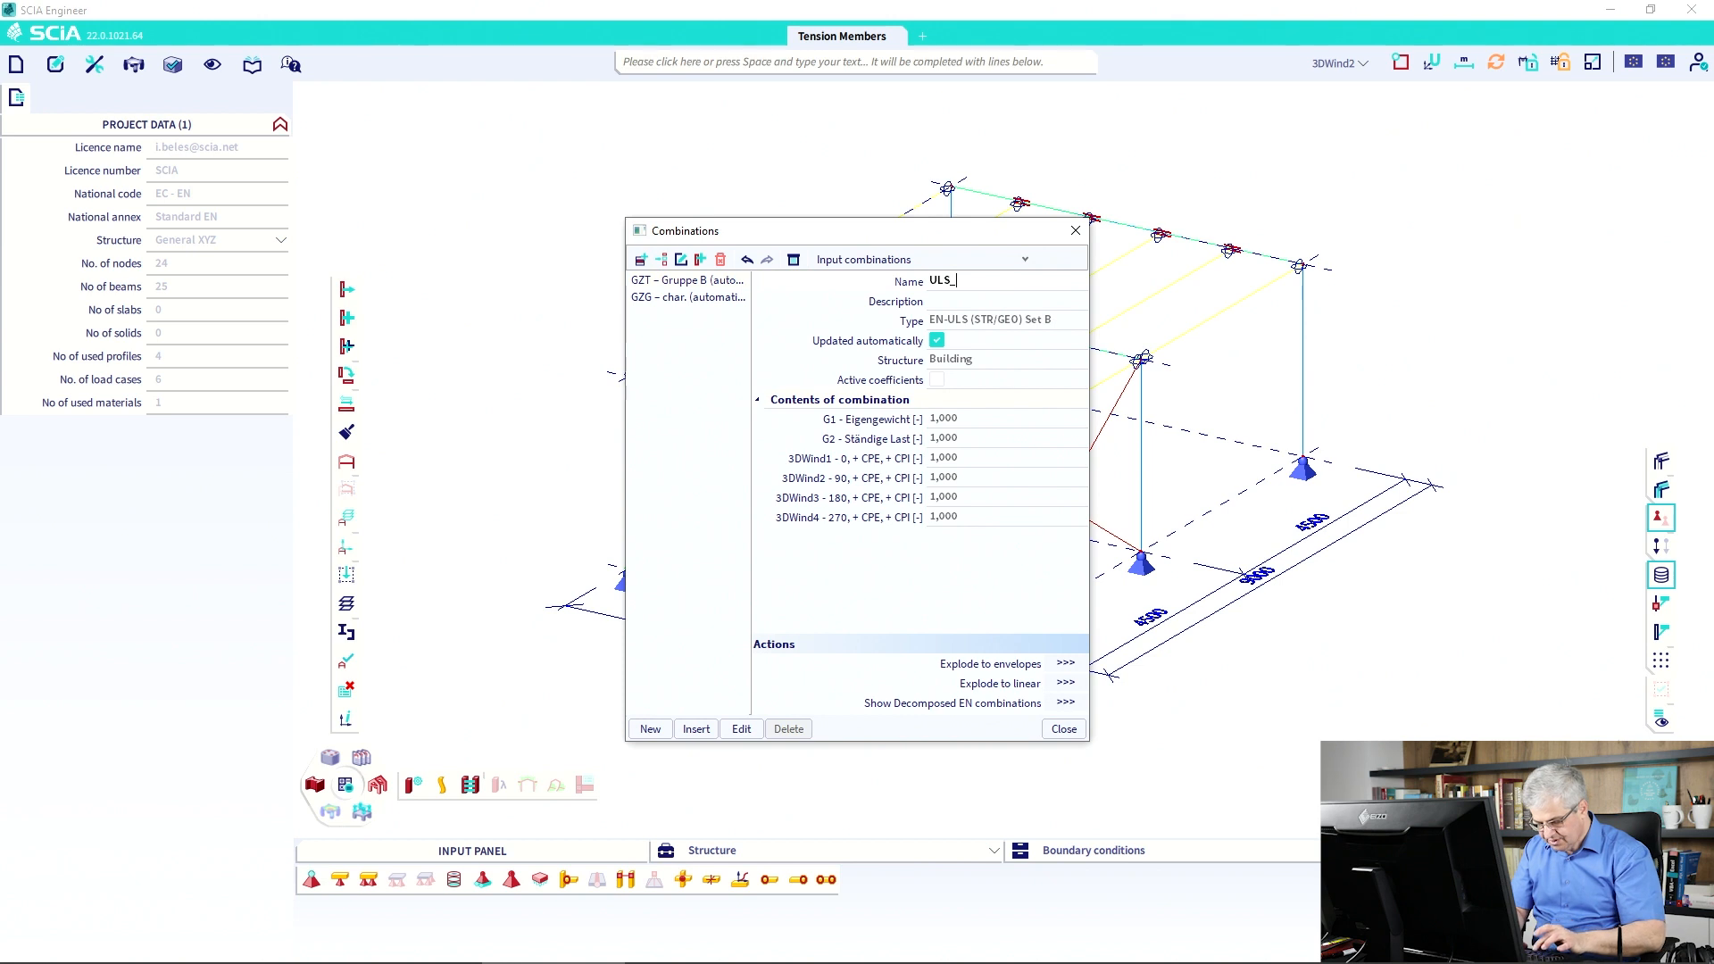
{"action": "type", "text": "_6.10"}
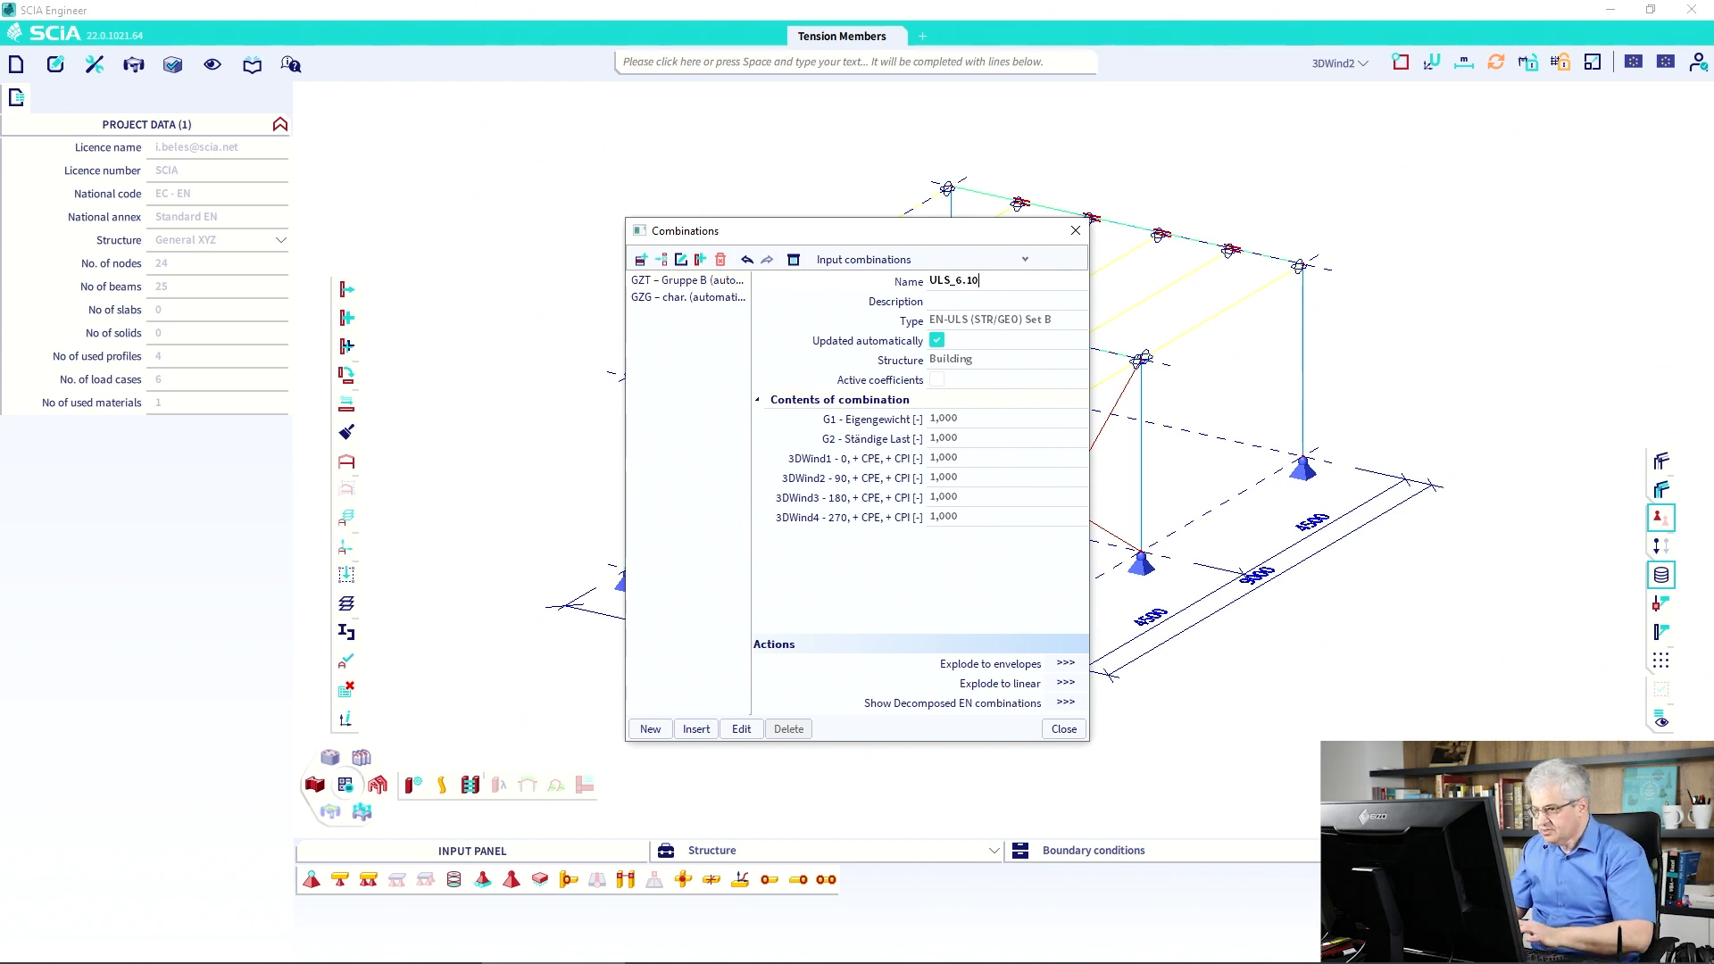
{"action": "key", "text": "Return"}
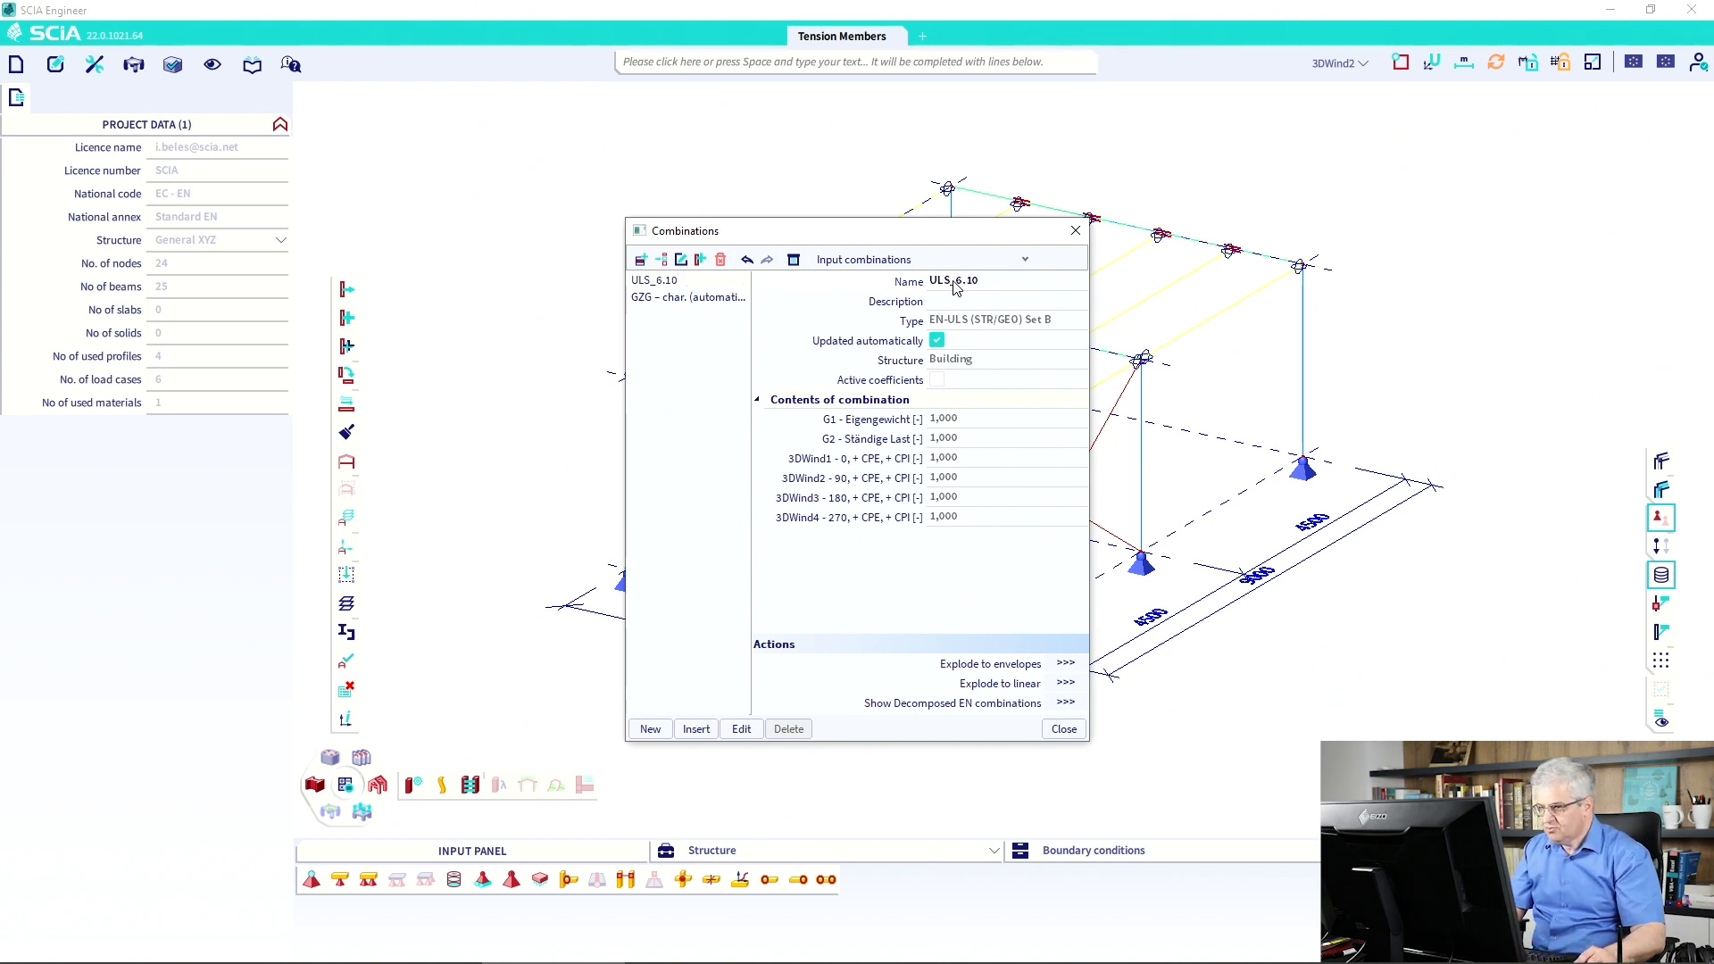
{"action": "left_click", "coordinate": [1063, 729]}
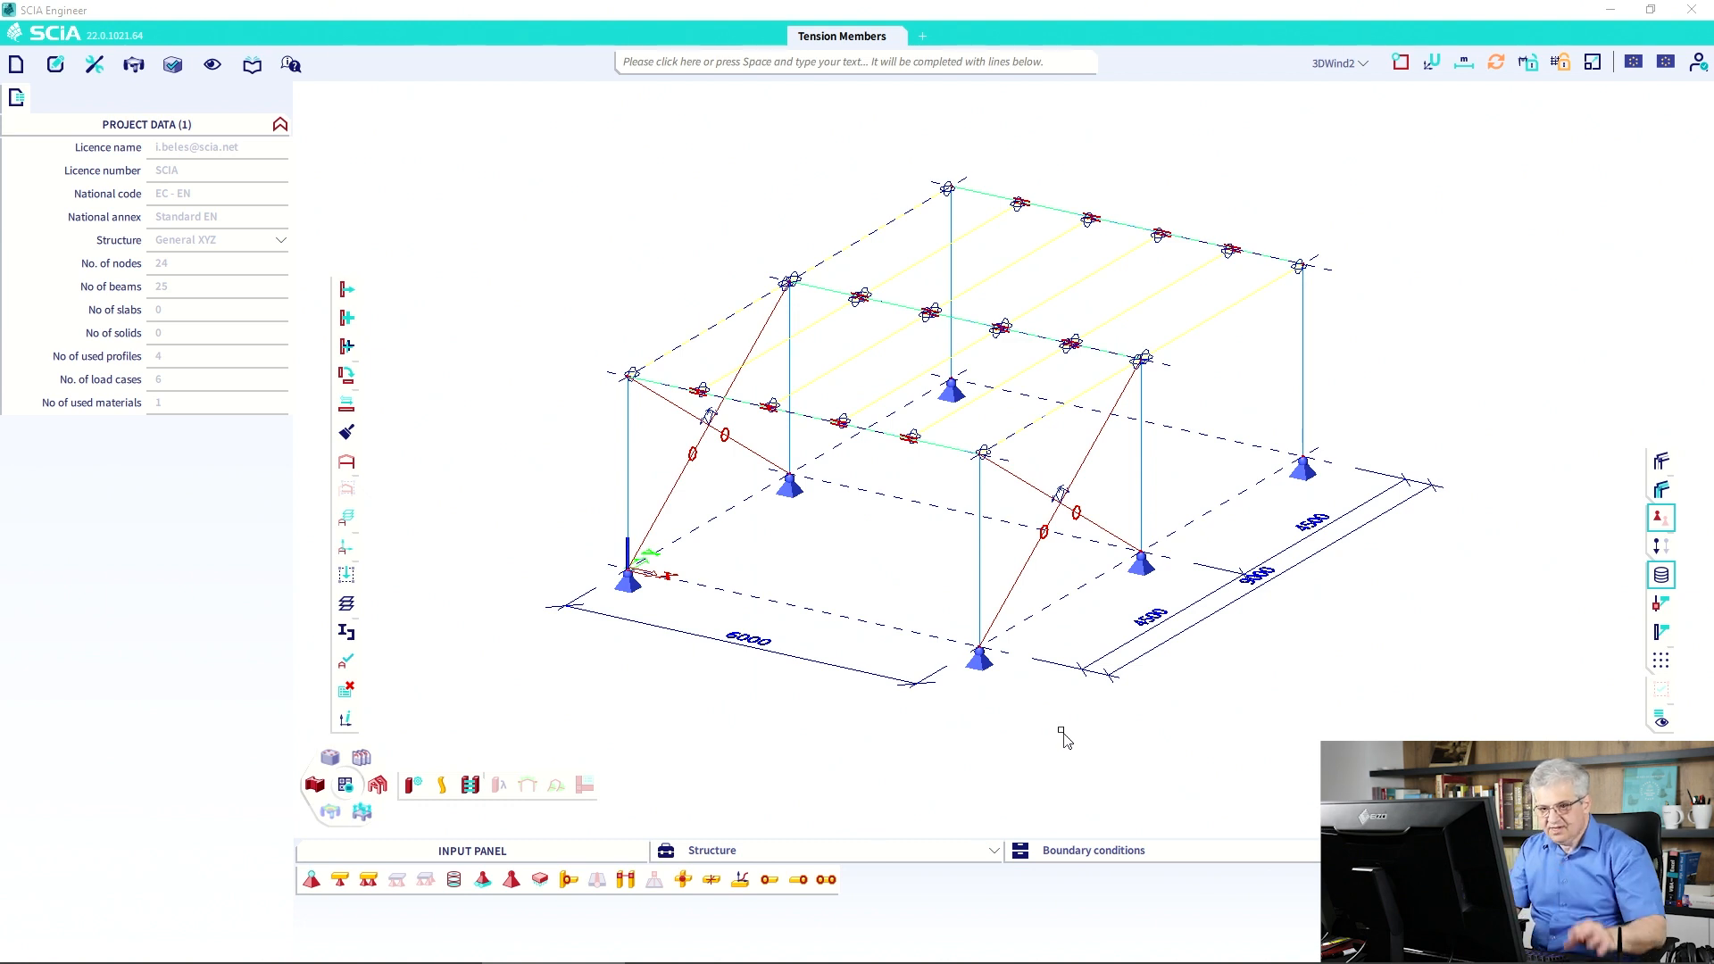
{"action": "left_click", "coordinate": [249, 68]}
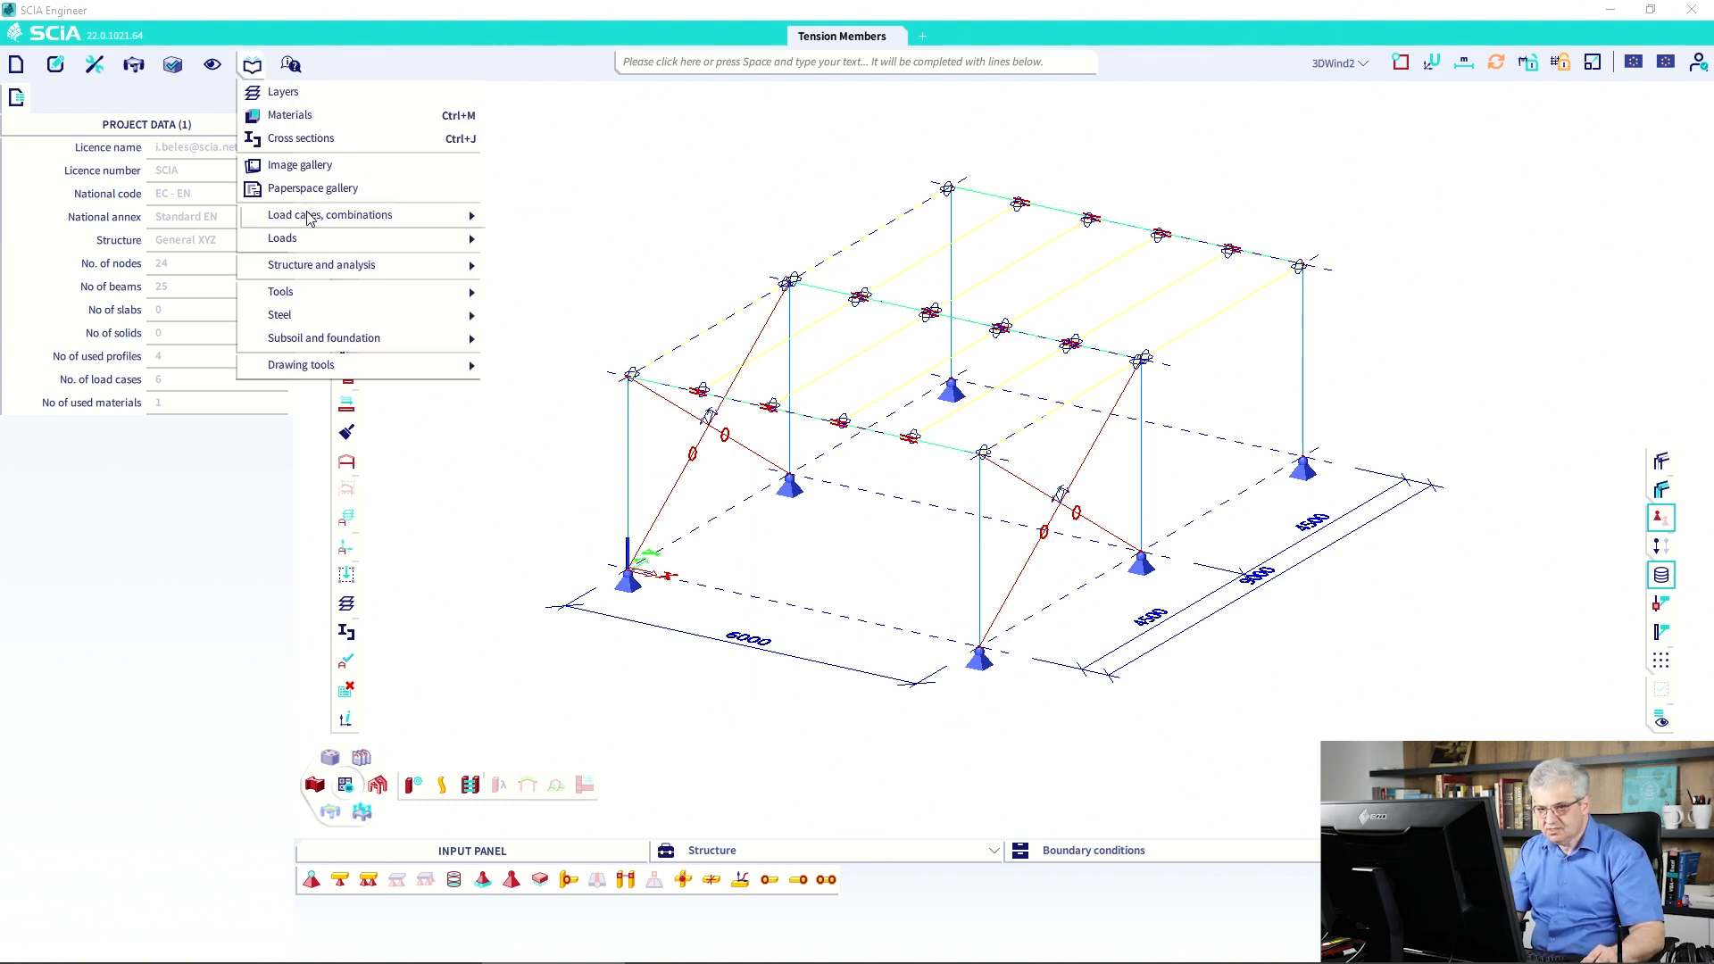
{"action": "mouse_move", "coordinate": [308, 217]}
{"action": "left_click", "coordinate": [600, 289]}
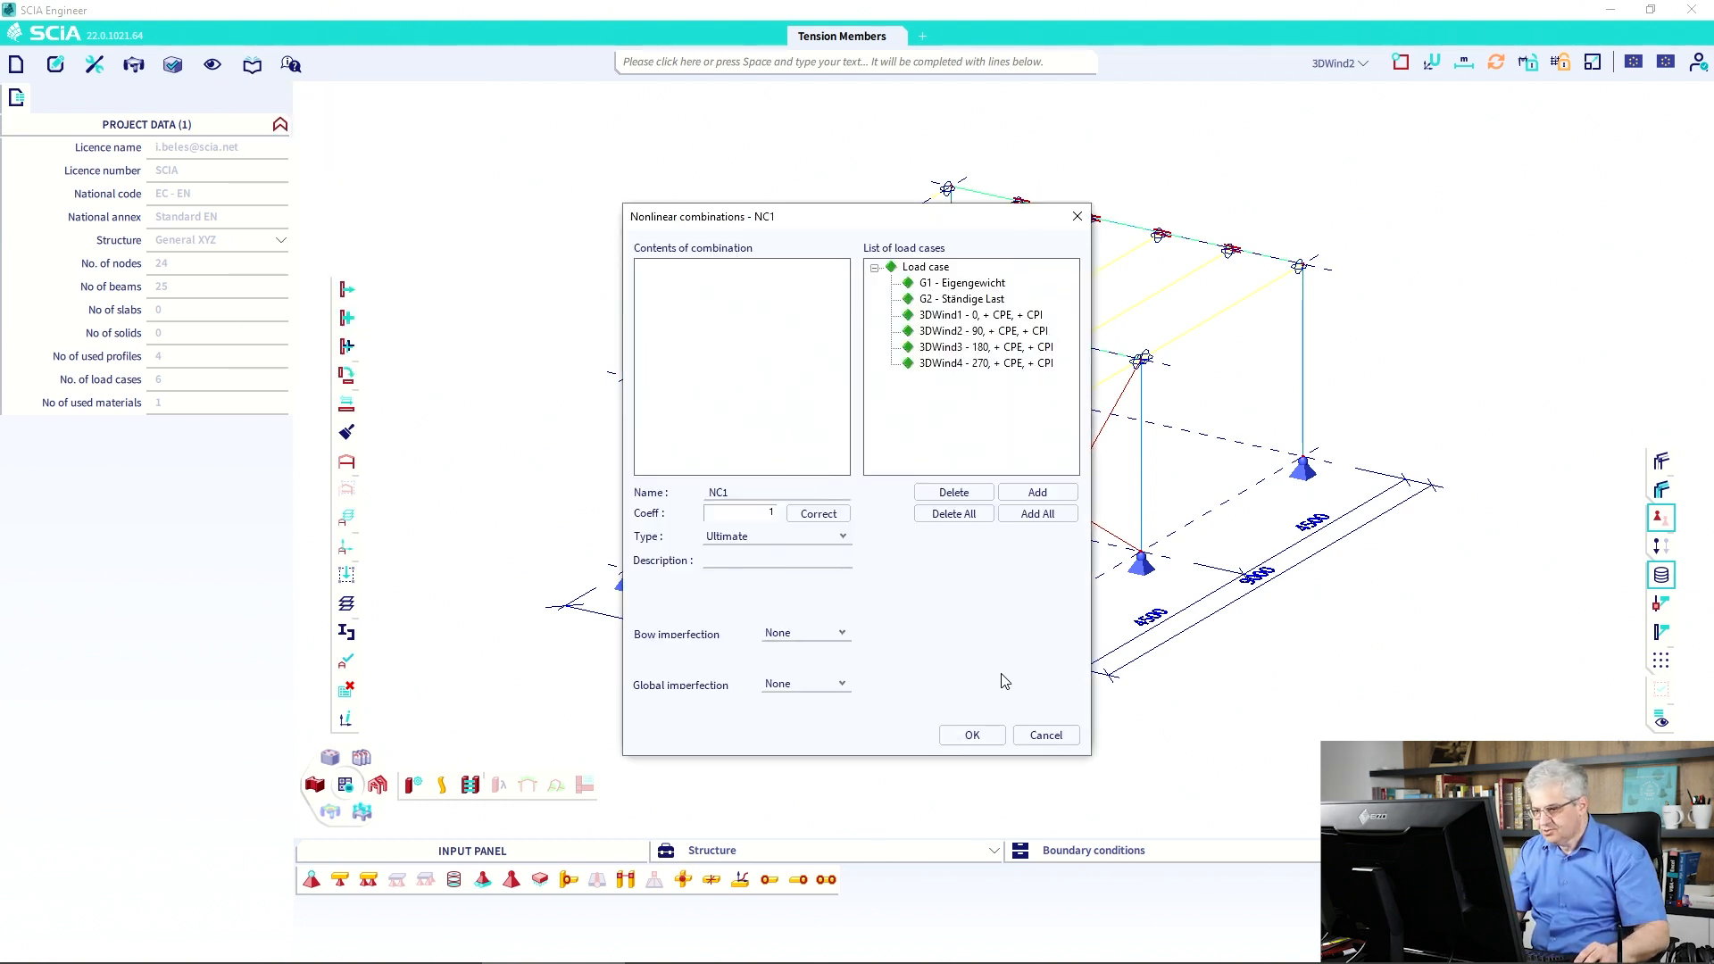
{"action": "left_click", "coordinate": [1037, 735]}
{"action": "left_click", "coordinate": [1061, 730]}
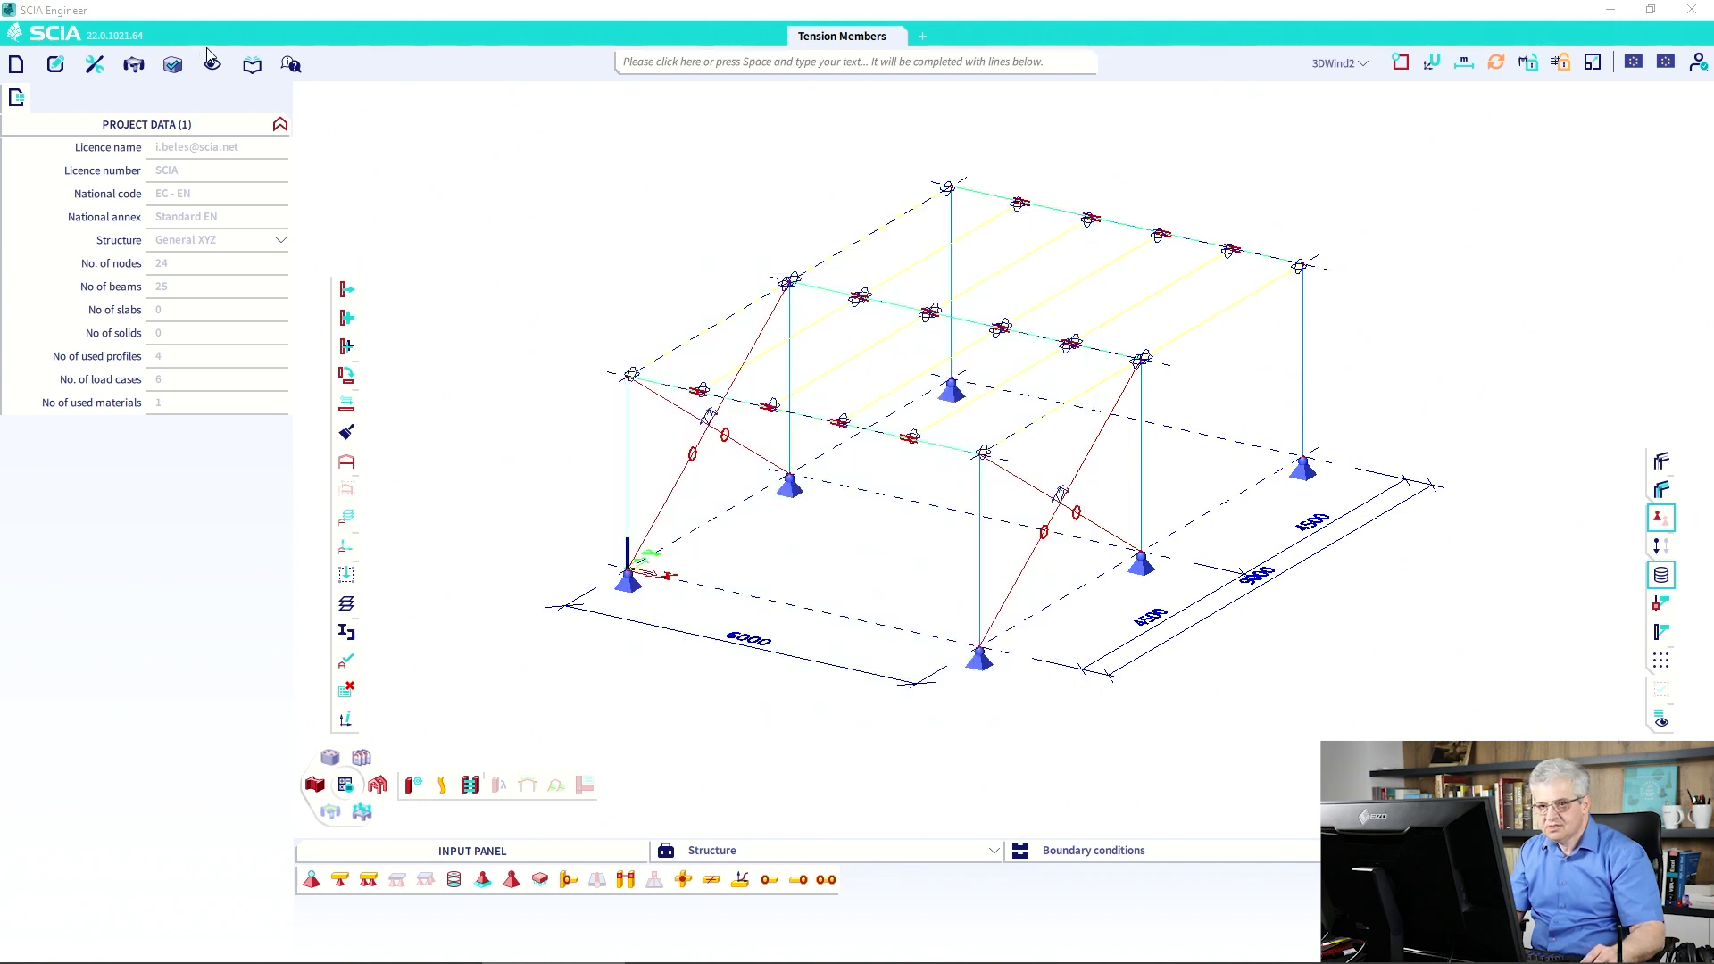
{"action": "left_click", "coordinate": [251, 64]}
{"action": "mouse_move", "coordinate": [308, 215]}
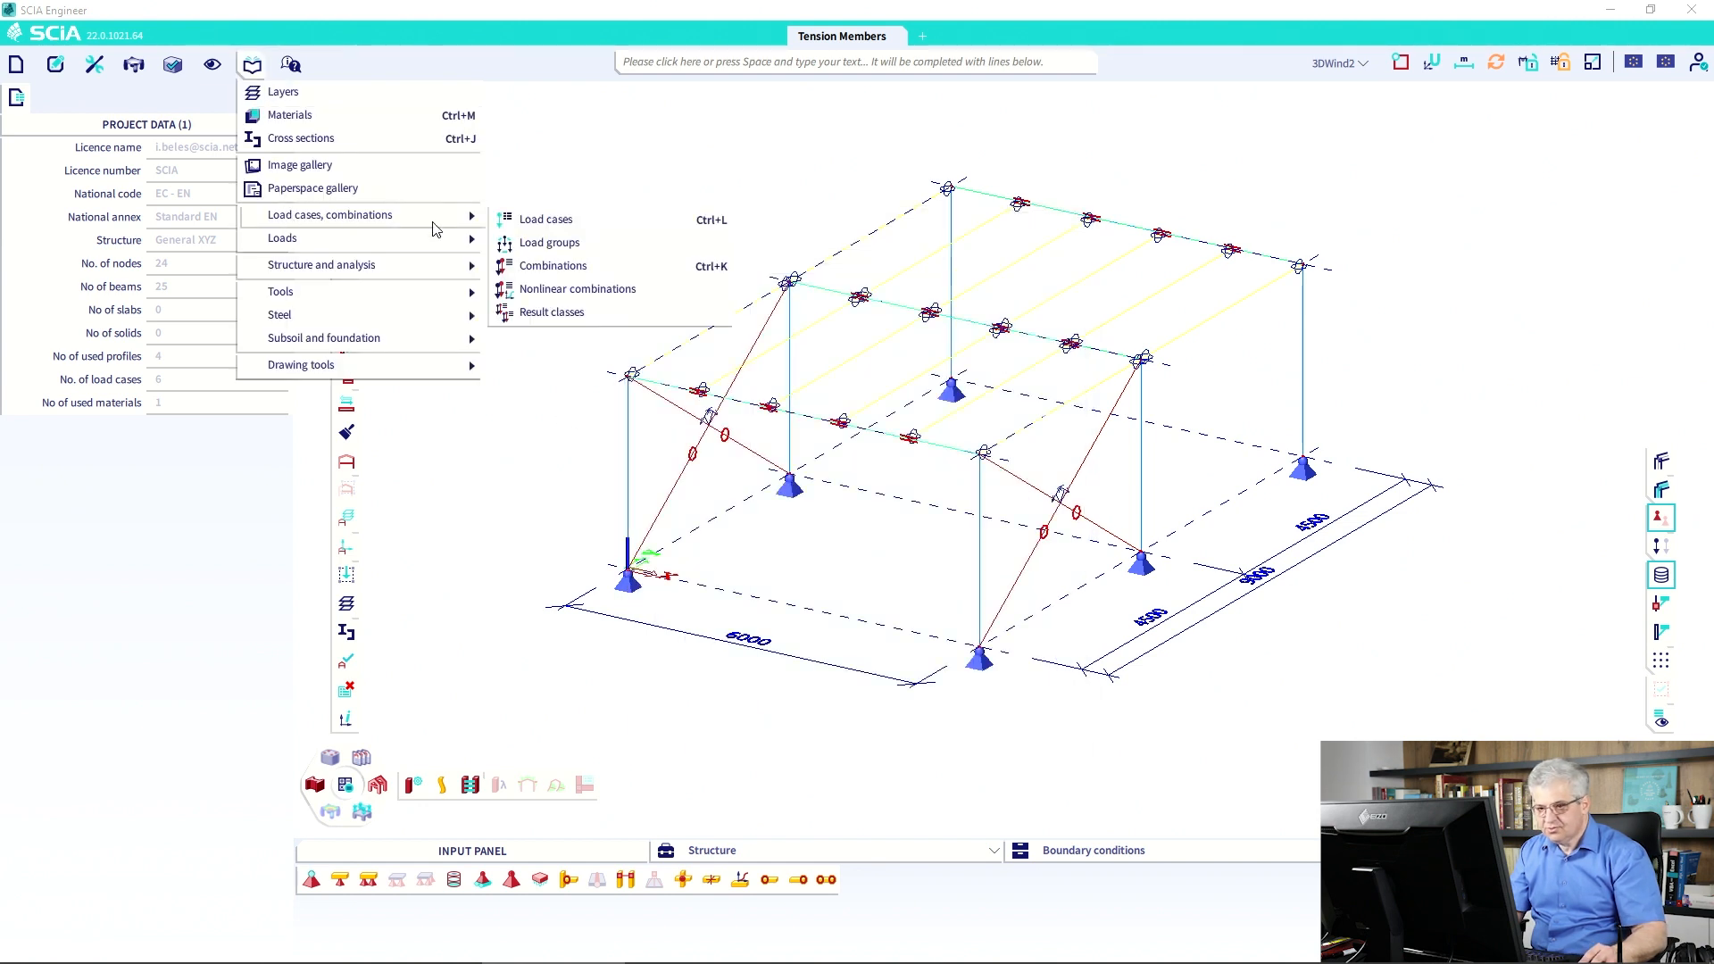
{"action": "left_click", "coordinate": [568, 267]}
{"action": "left_click", "coordinate": [953, 260]}
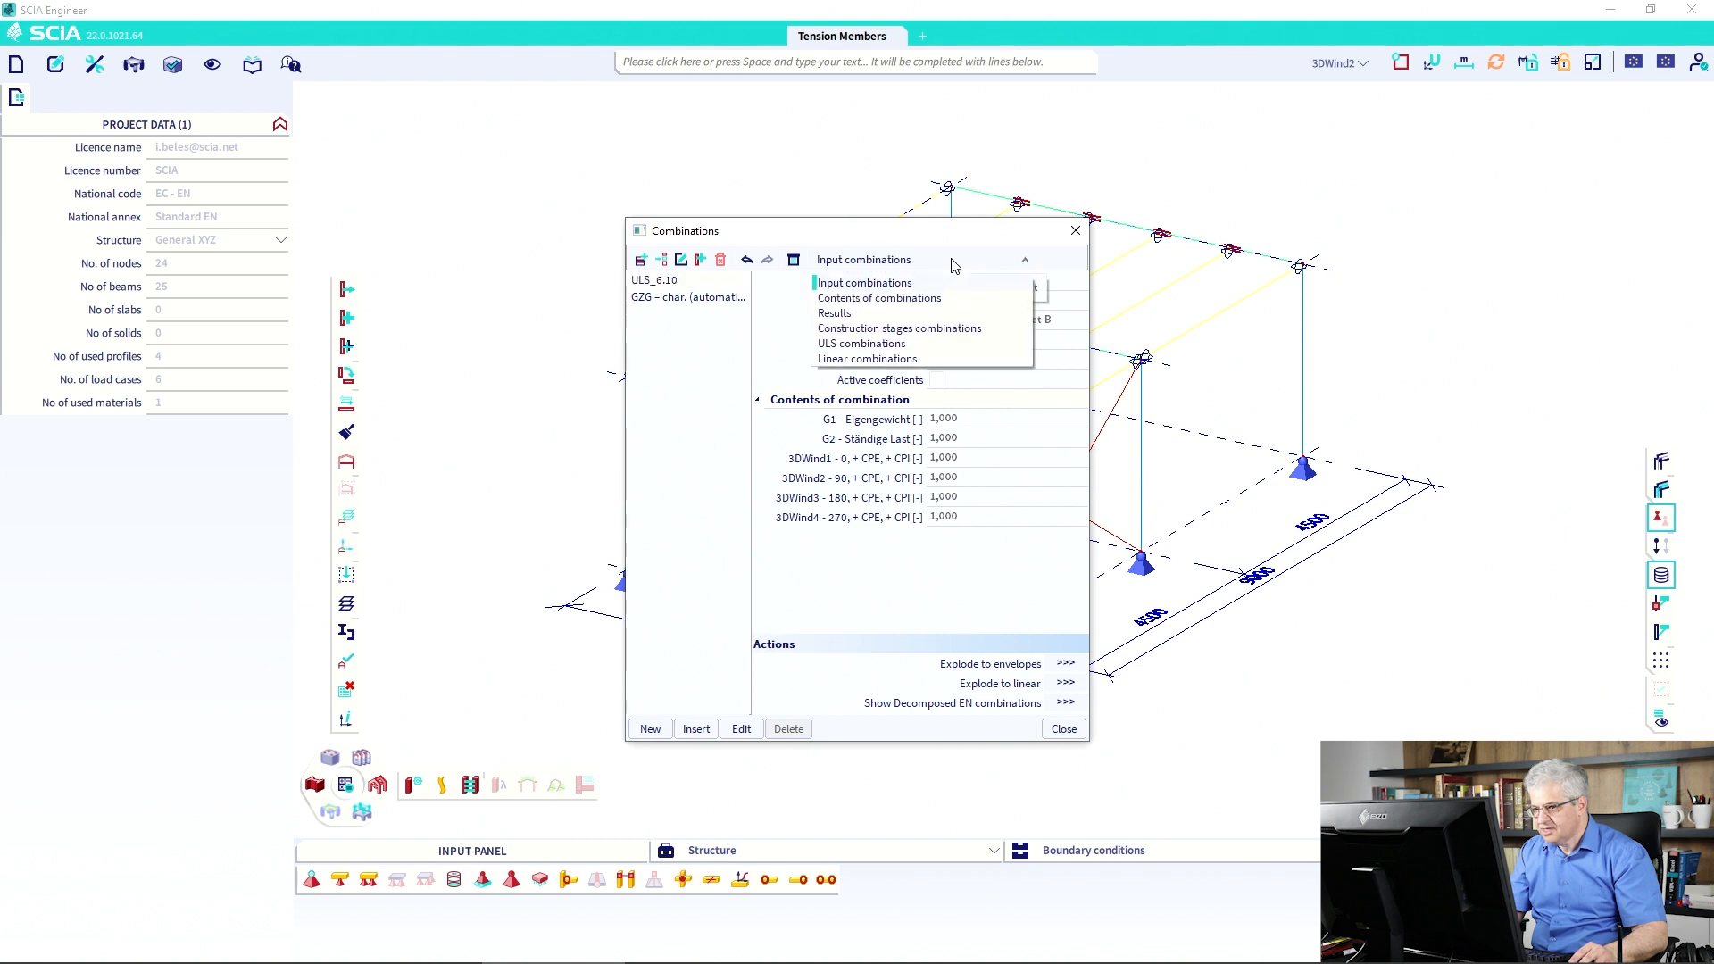
{"action": "left_click", "coordinate": [926, 299]}
{"action": "left_click", "coordinate": [666, 314]}
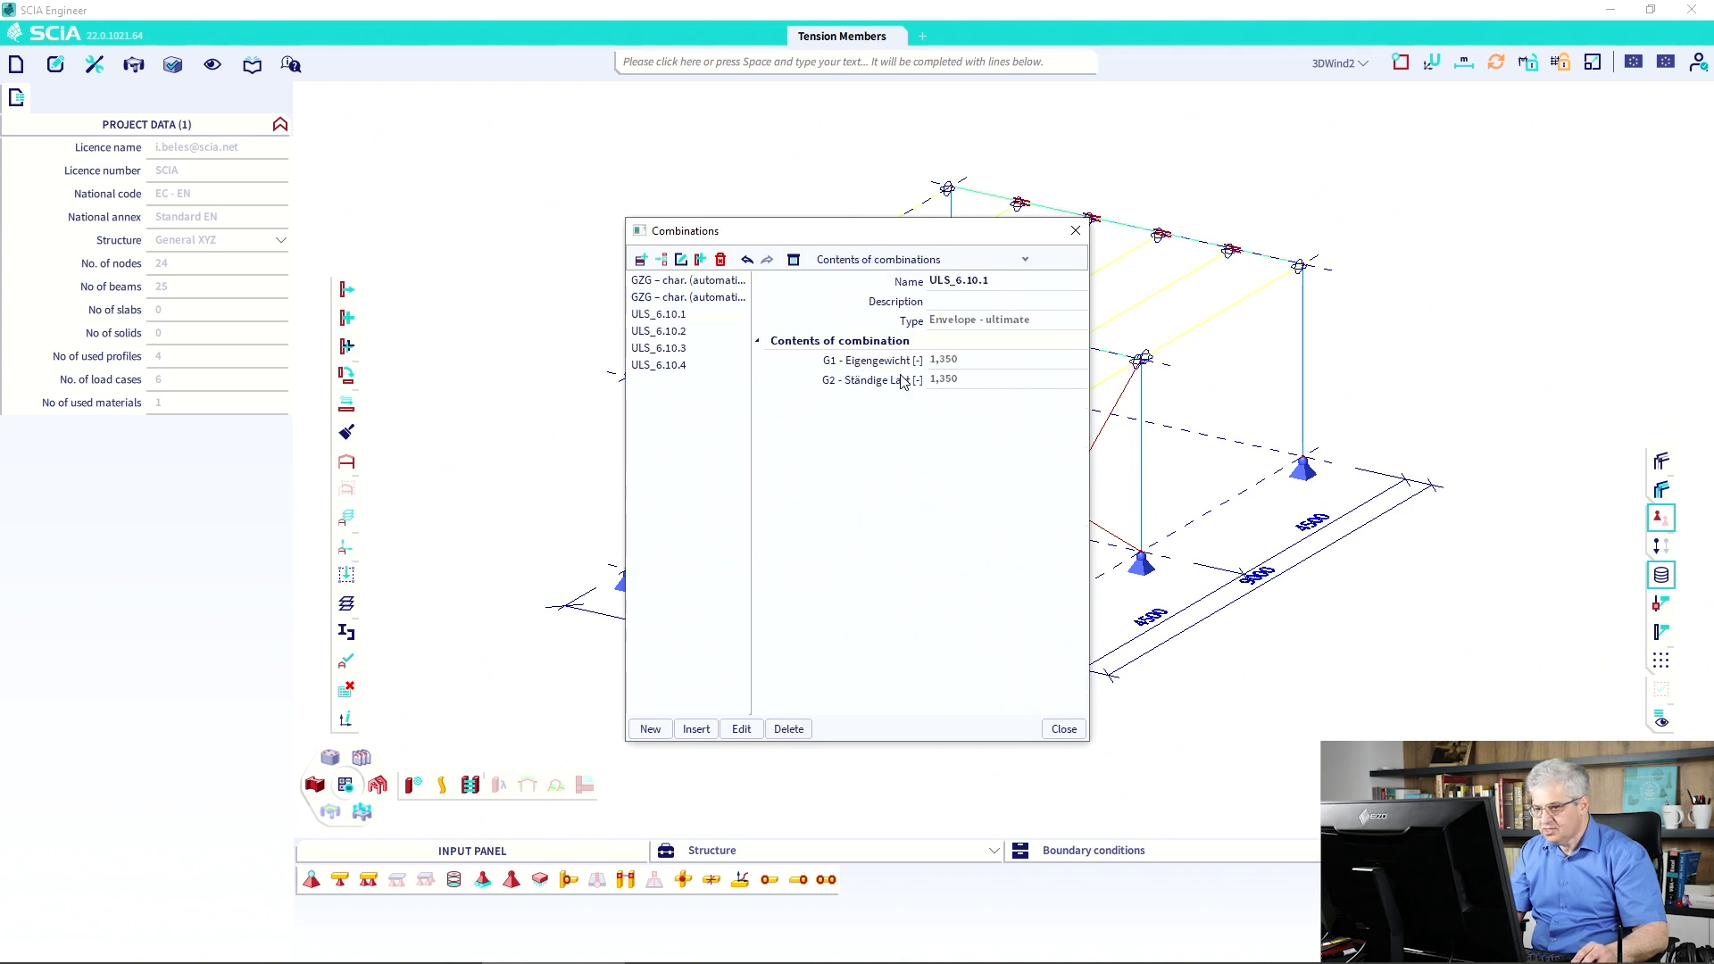
{"action": "left_click", "coordinate": [658, 348]}
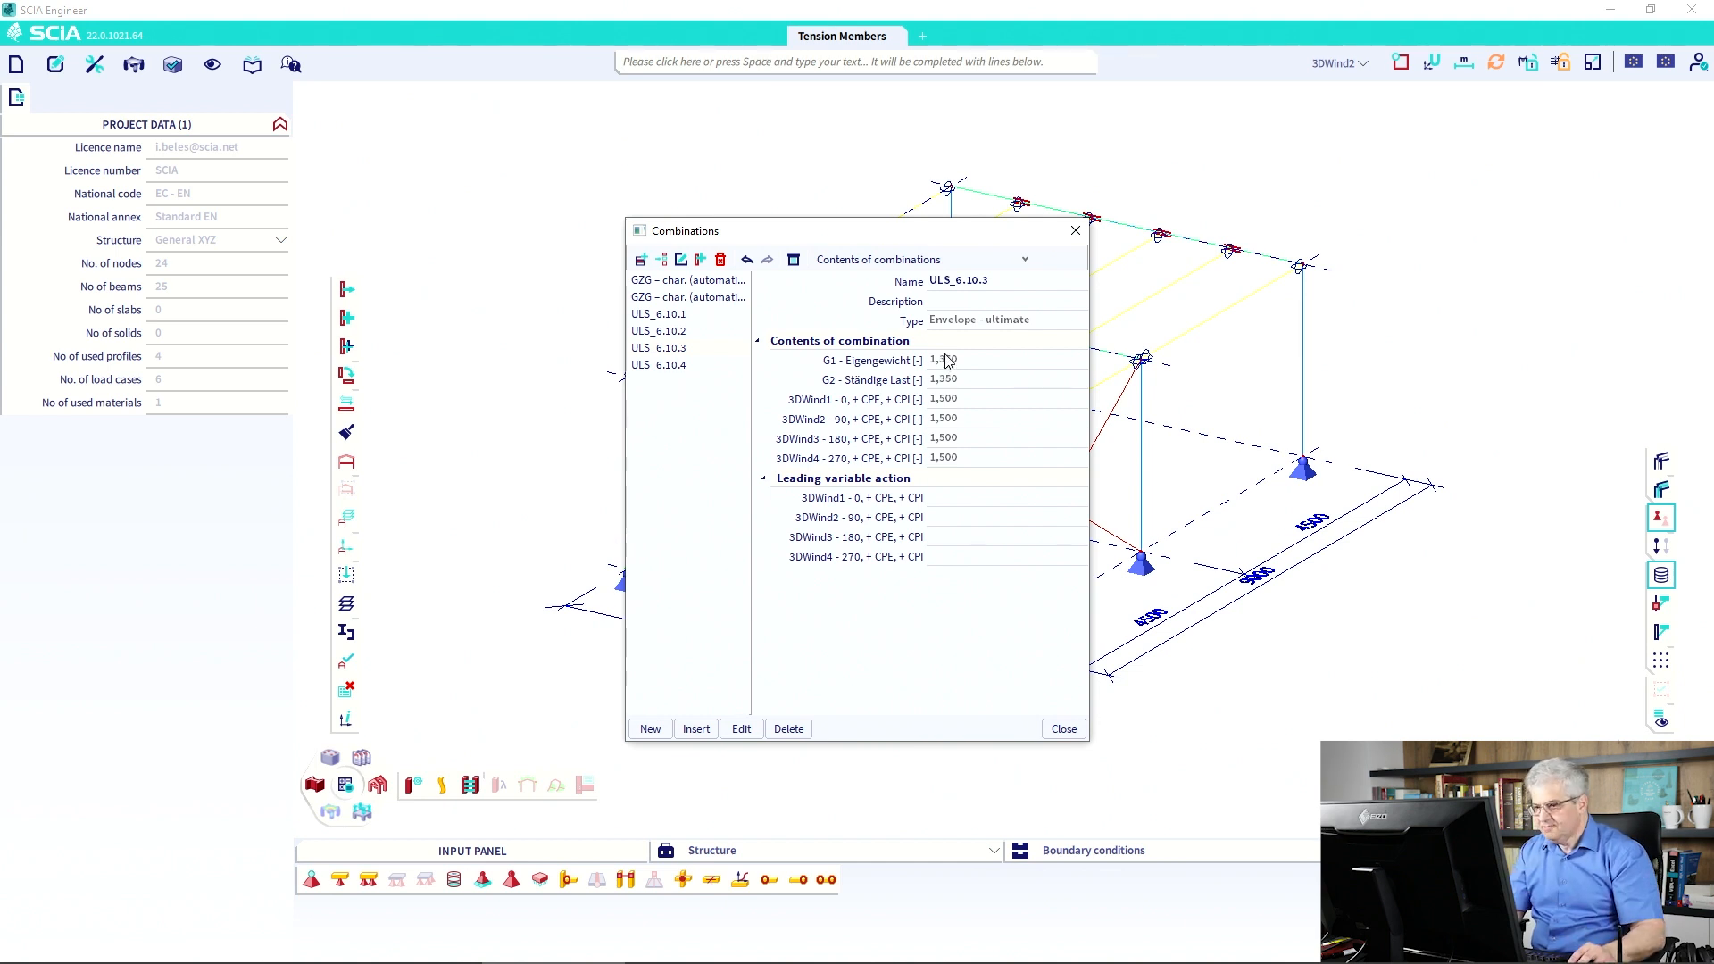
{"action": "left_click", "coordinate": [1061, 729]}
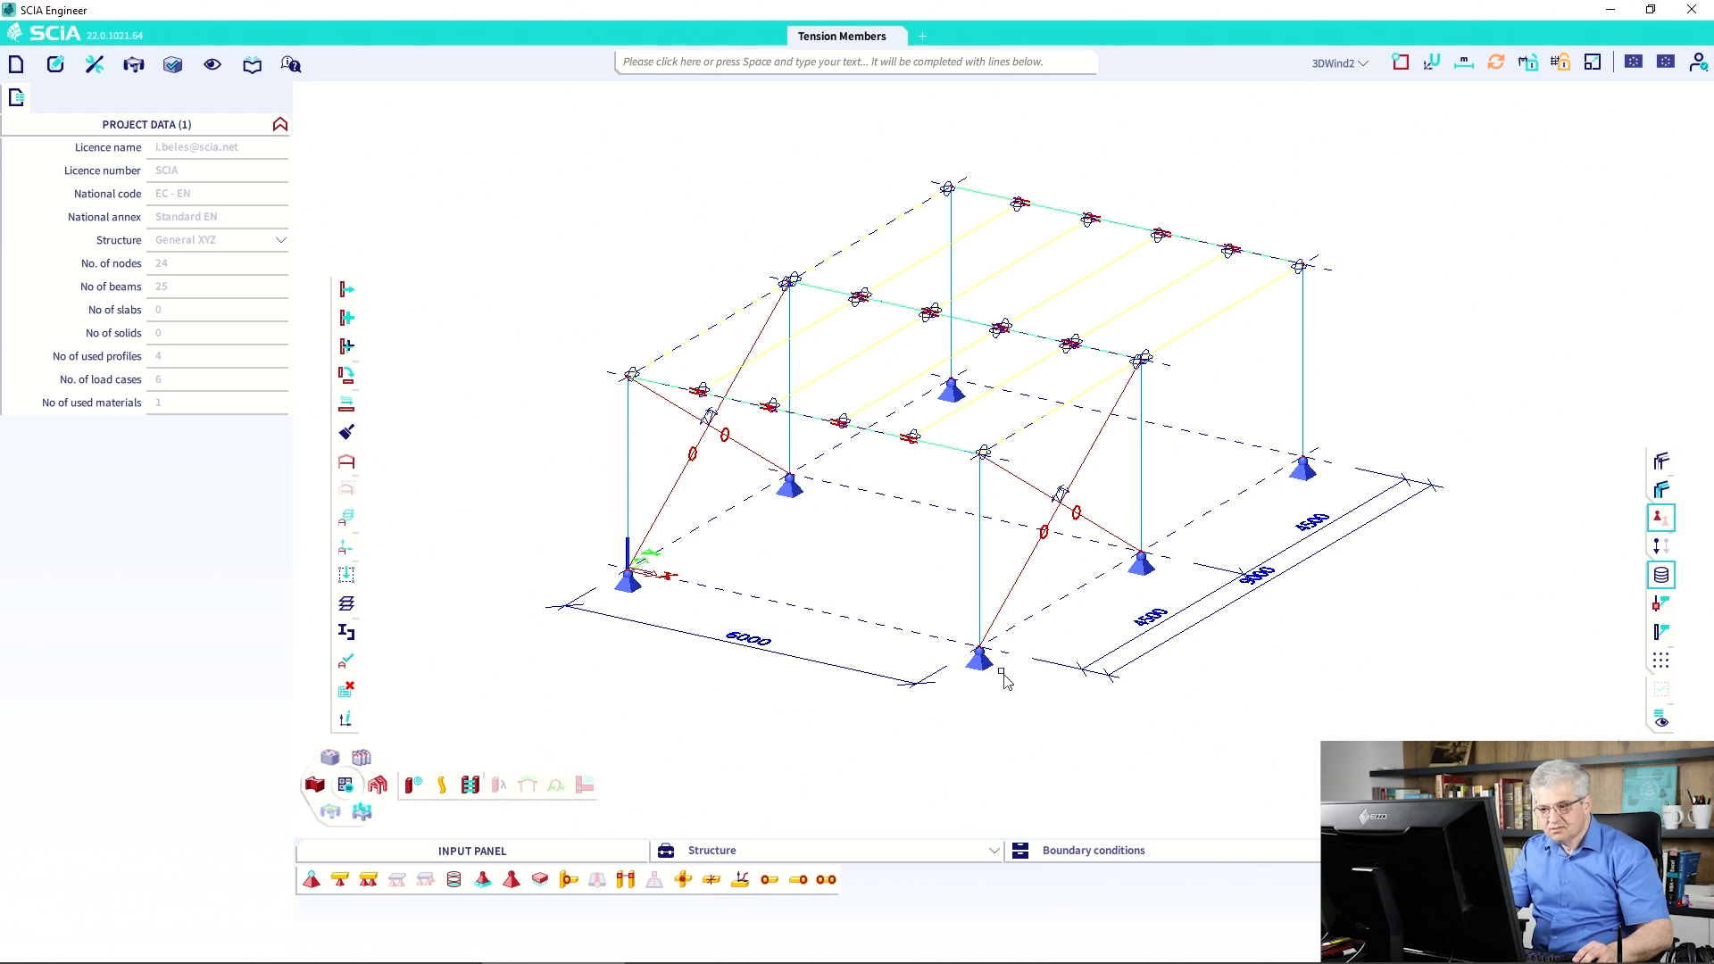
{"action": "left_click", "coordinate": [212, 65]}
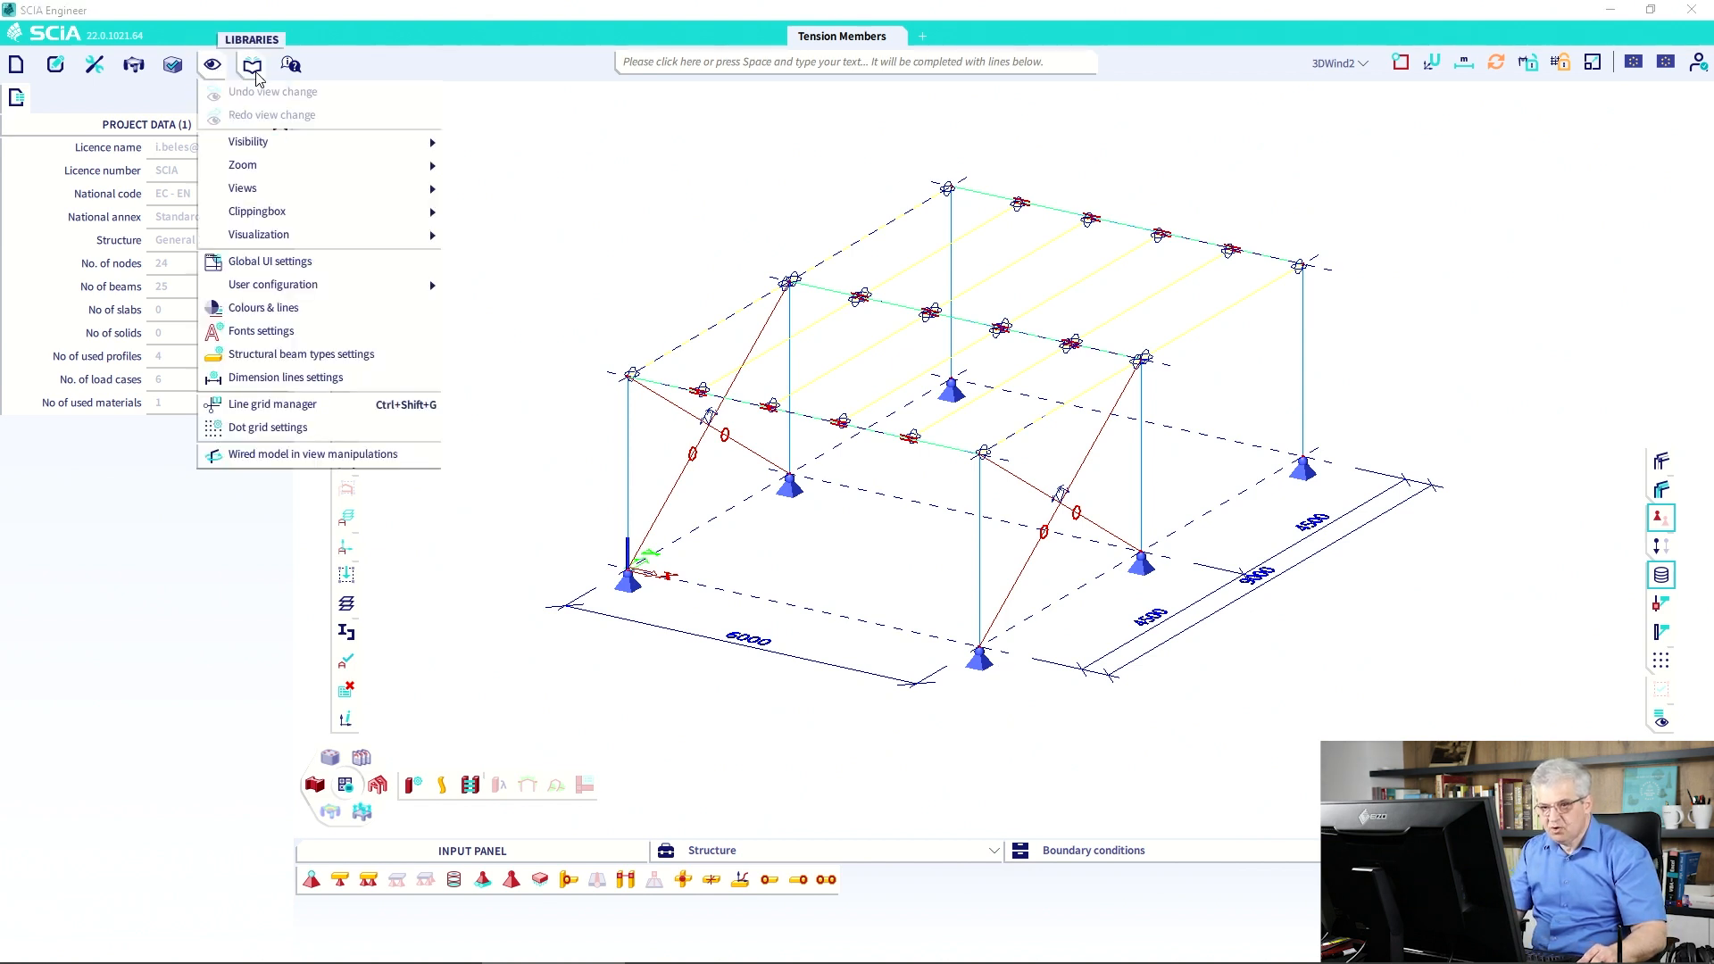
{"action": "left_click", "coordinate": [252, 64]}
{"action": "mouse_move", "coordinate": [375, 215]}
{"action": "left_click", "coordinate": [527, 265]}
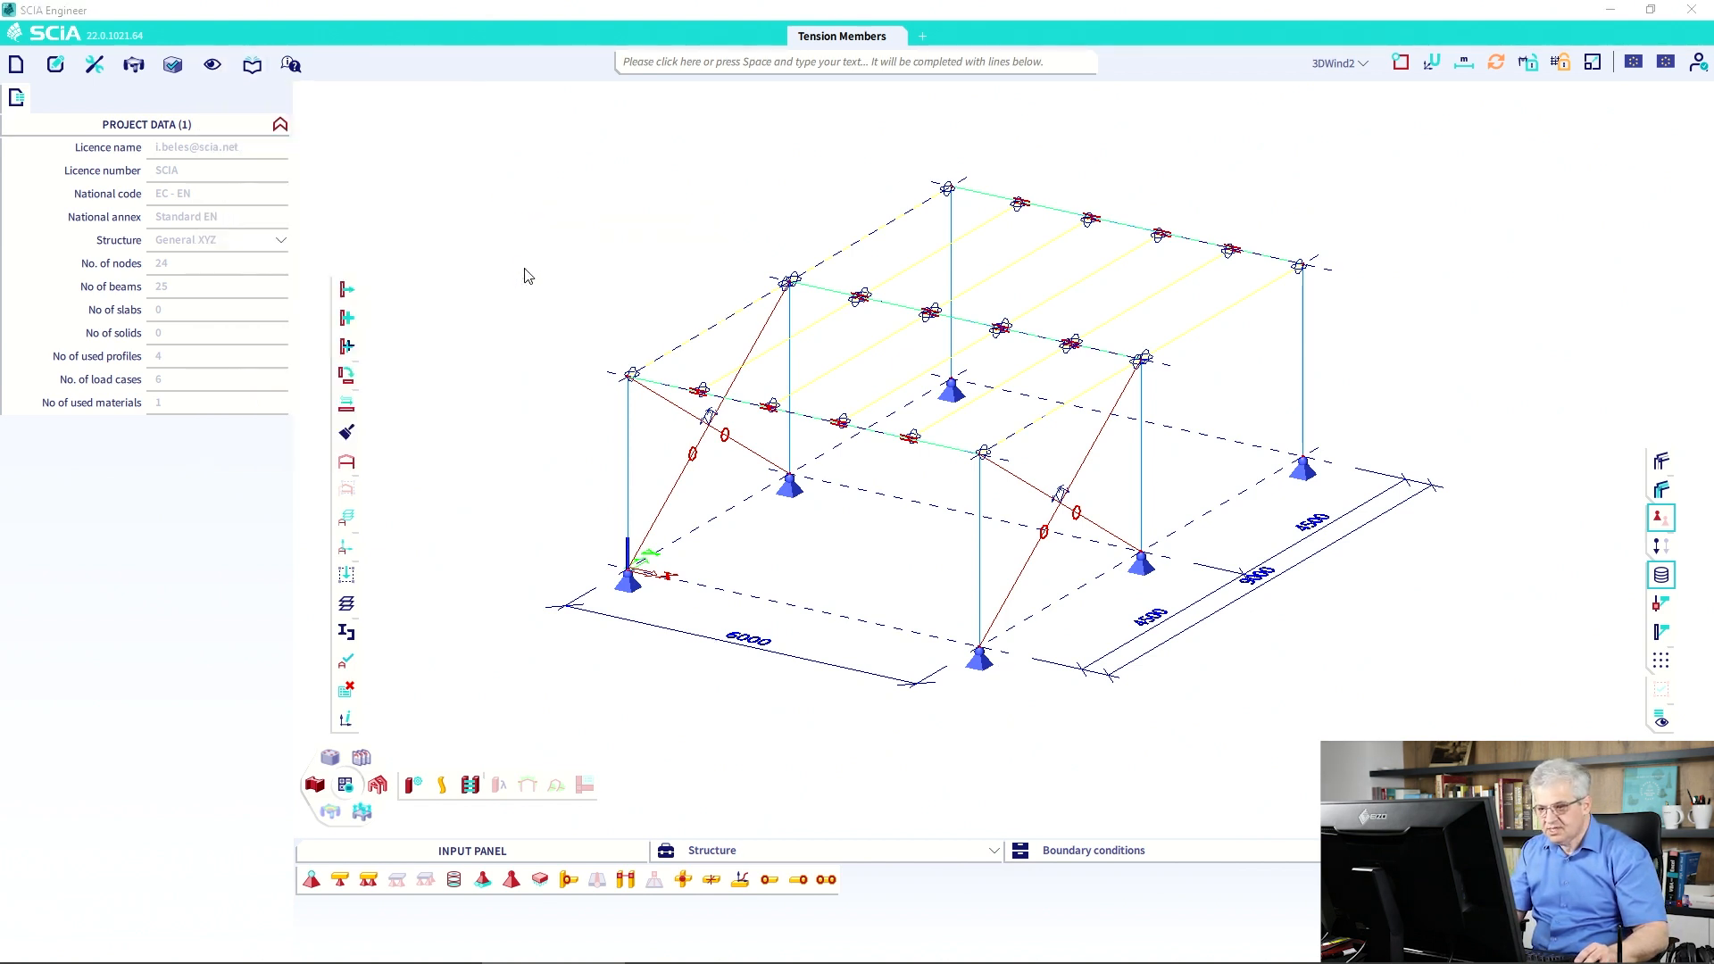
{"action": "left_click", "coordinate": [871, 263]}
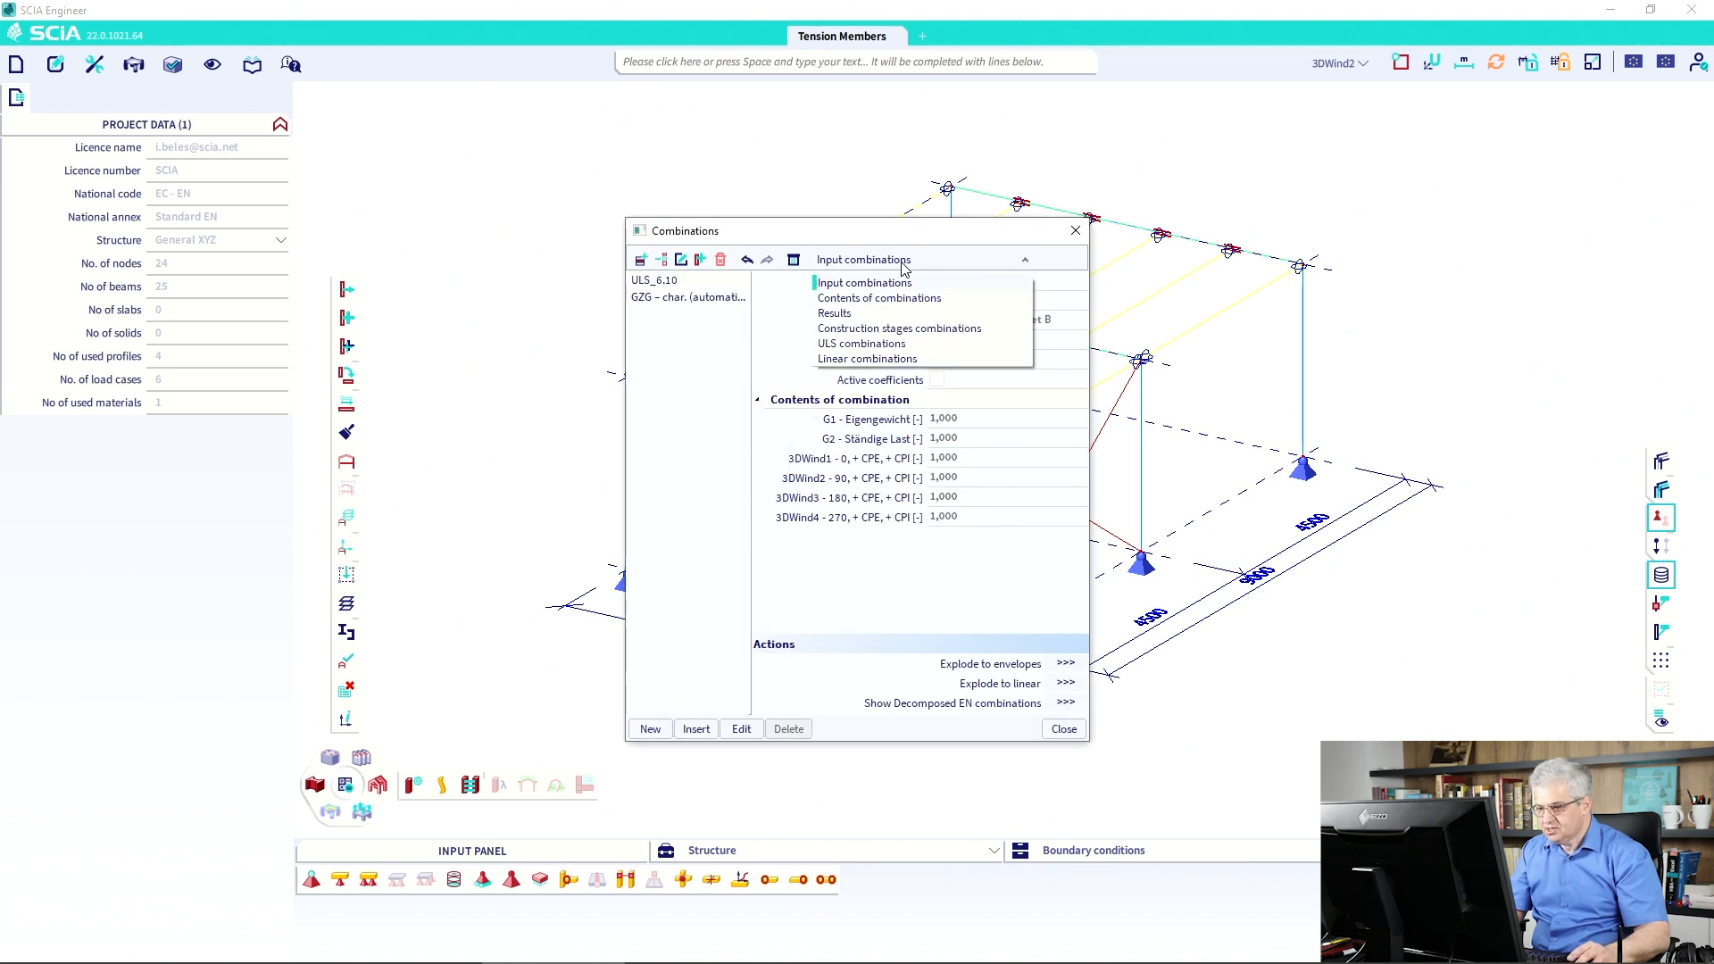
{"action": "left_click", "coordinate": [906, 282]}
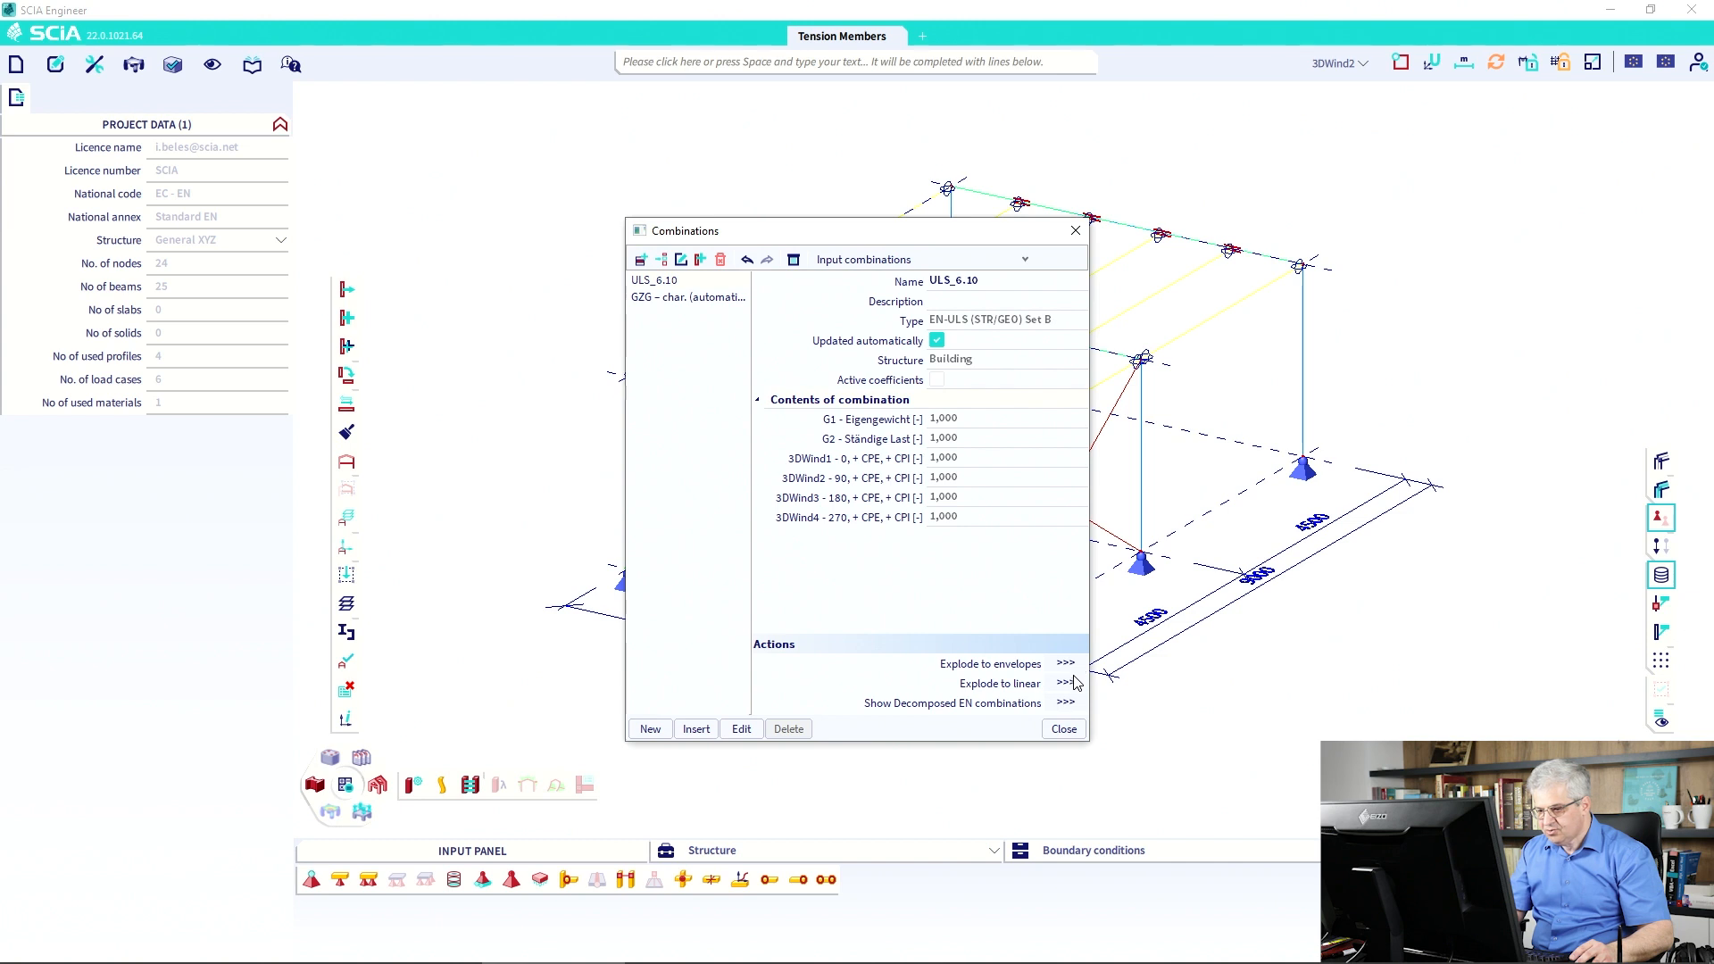
{"action": "left_click", "coordinate": [1060, 729]}
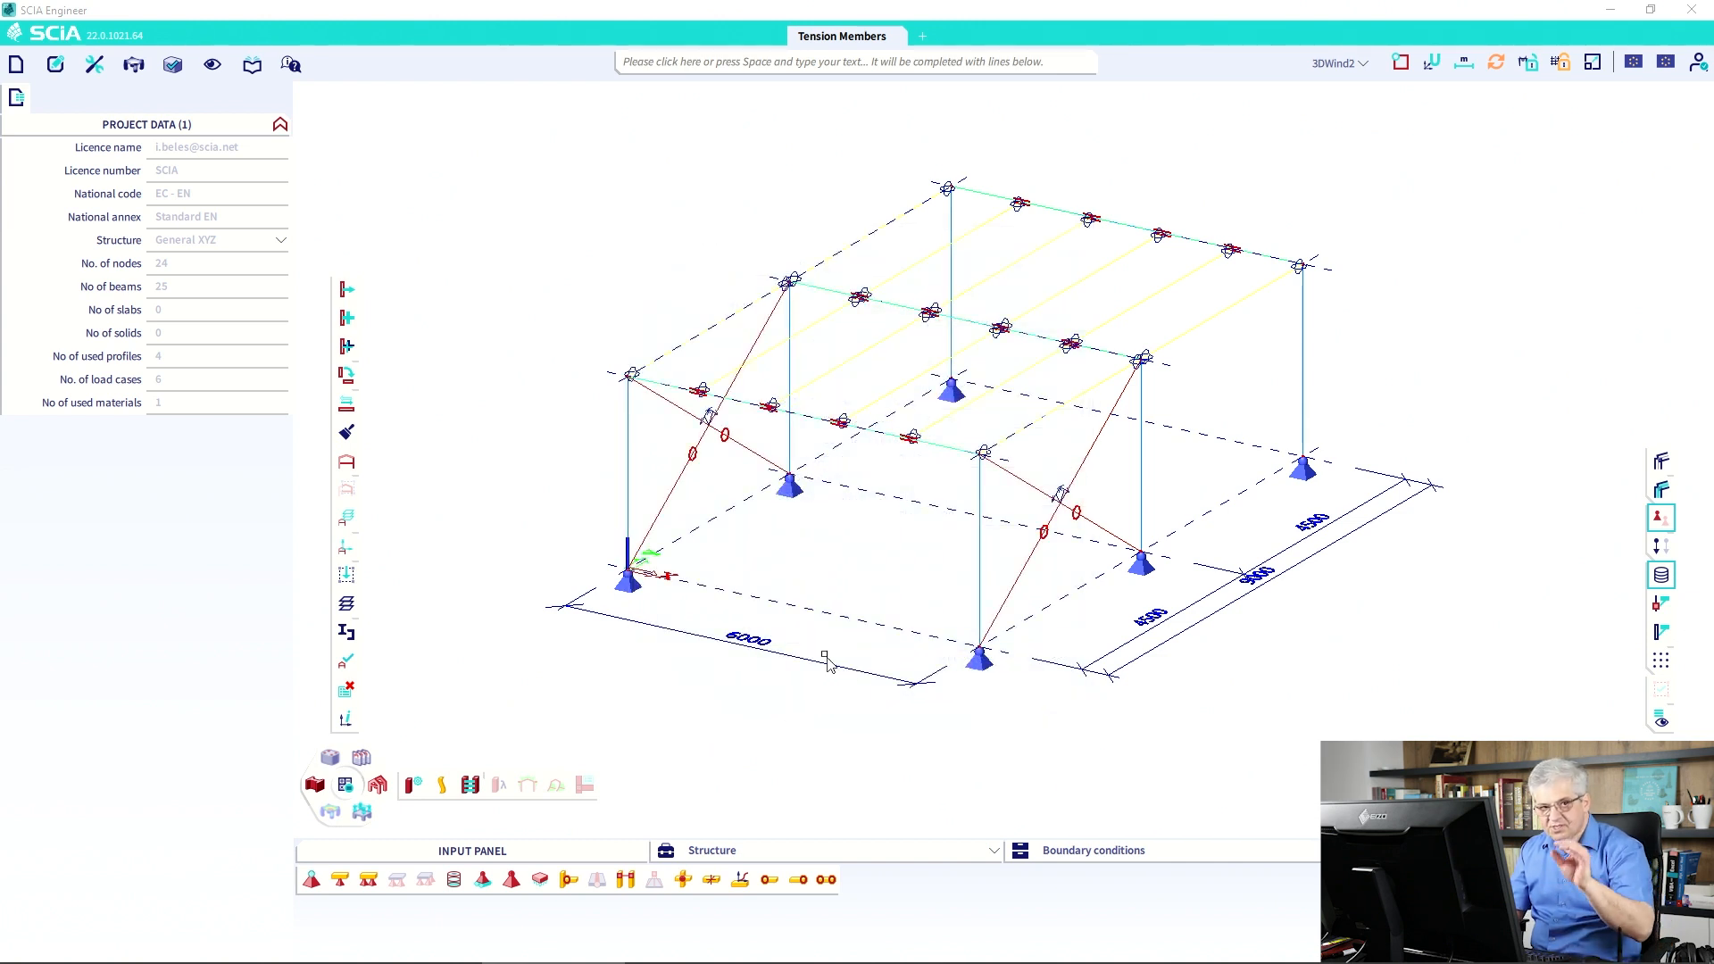
Calculate with Nonlinear analysis ticked and acknowledge the summary (3.5 mm, -10.3 mrad).
{"action": "left_click", "coordinate": [347, 787]}
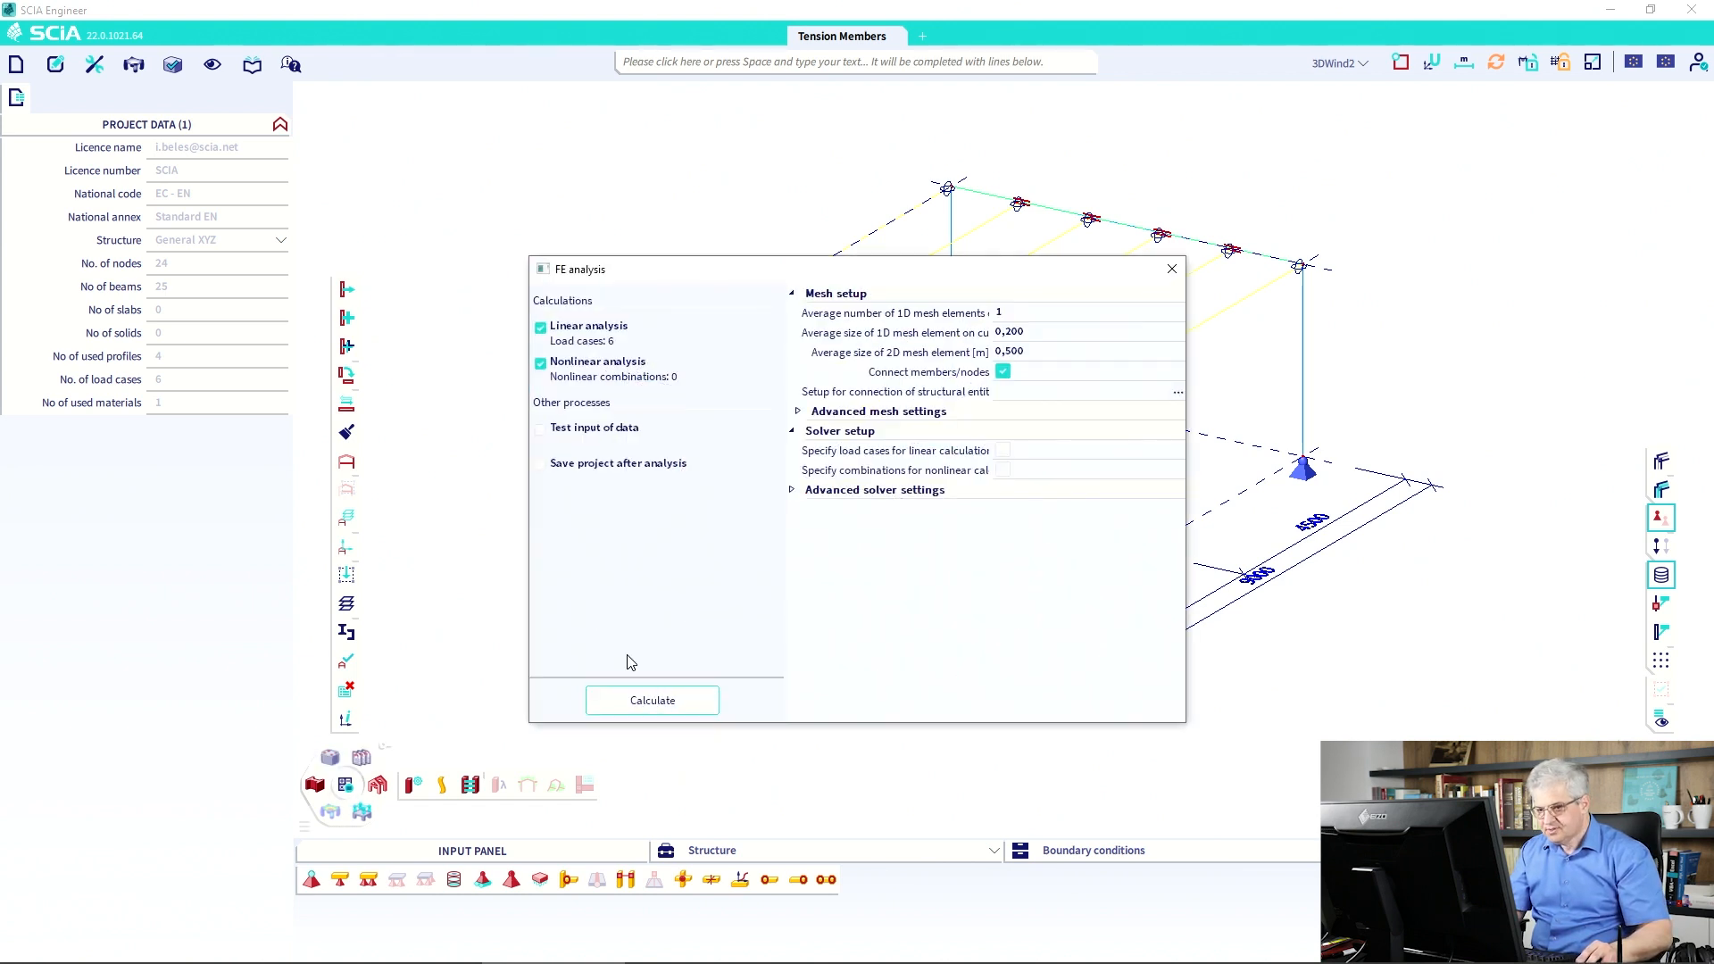
{"action": "left_click", "coordinate": [540, 364]}
{"action": "left_click", "coordinate": [655, 710]}
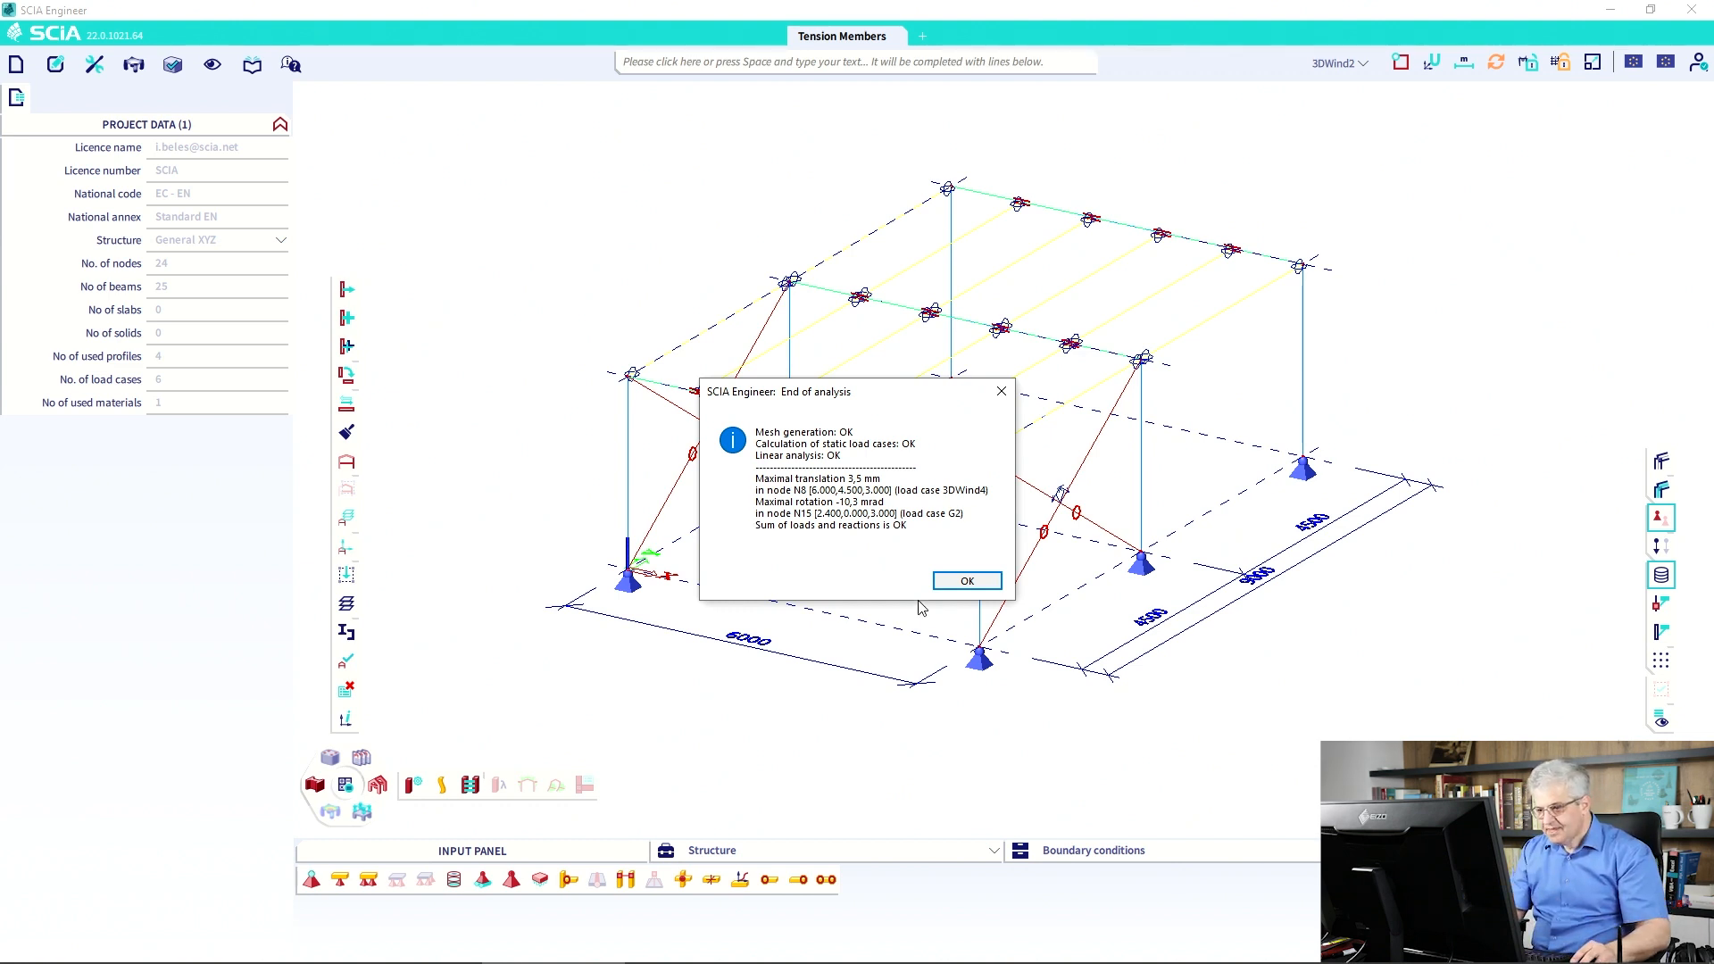
{"action": "left_click", "coordinate": [971, 581]}
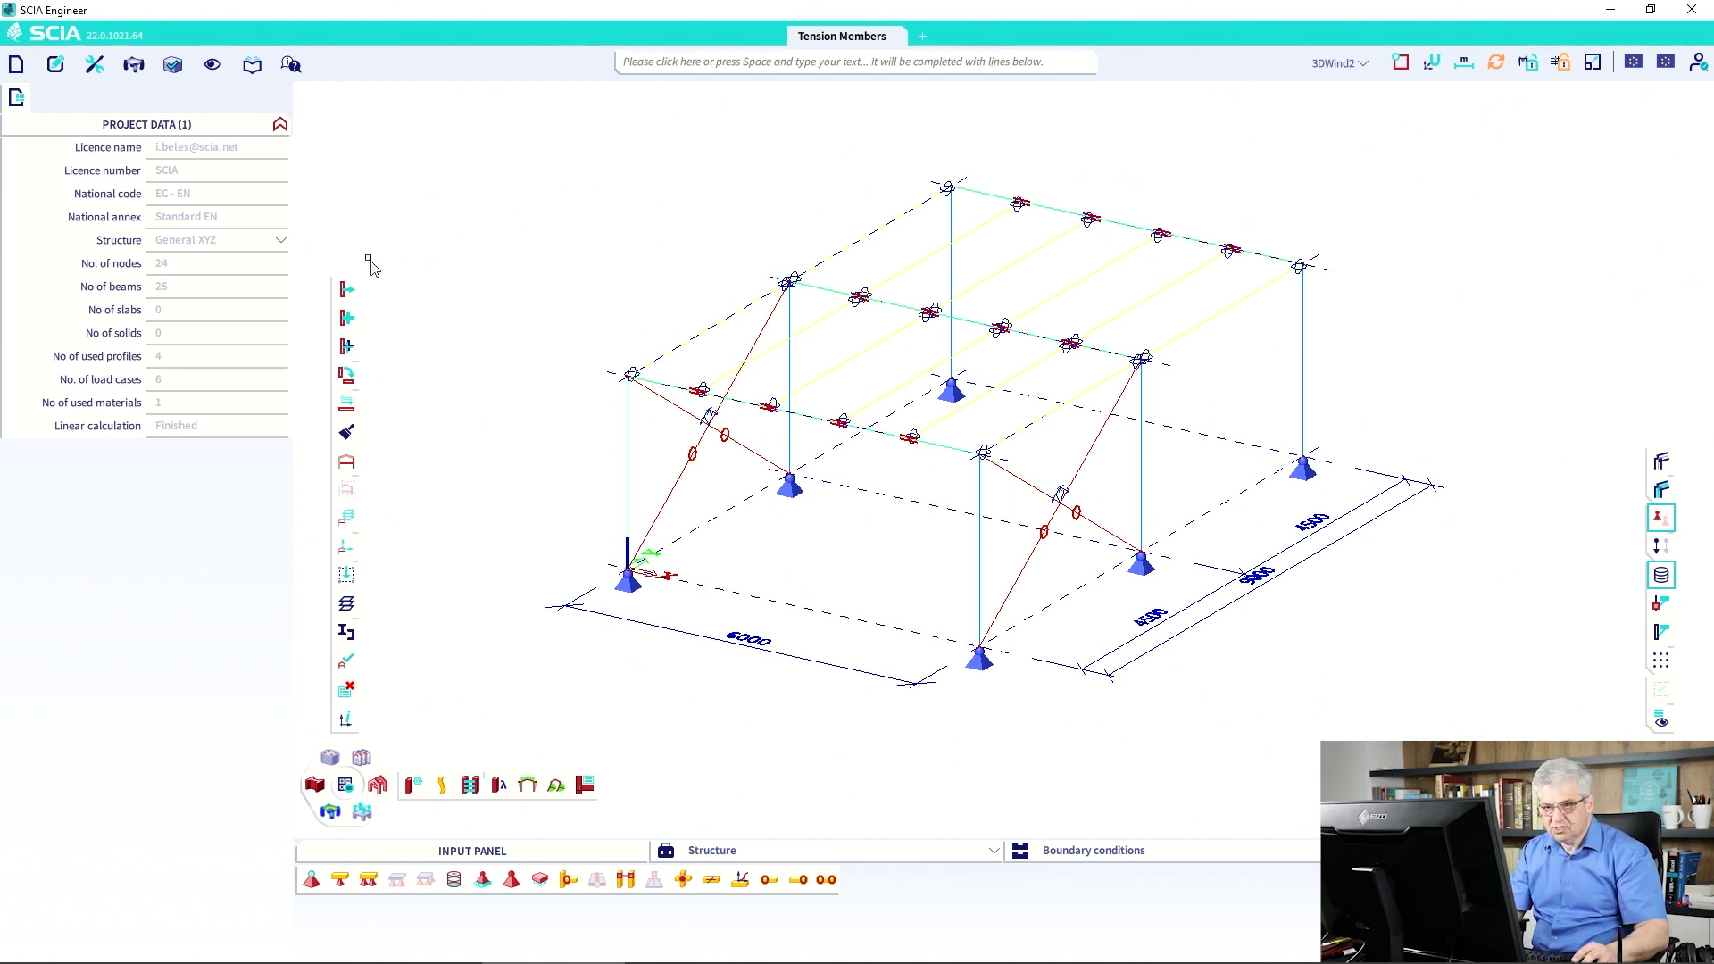
Open Nonlinear combinations, cancel the empty NC1, and start a new set from existing combinations.
{"action": "left_click", "coordinate": [252, 64]}
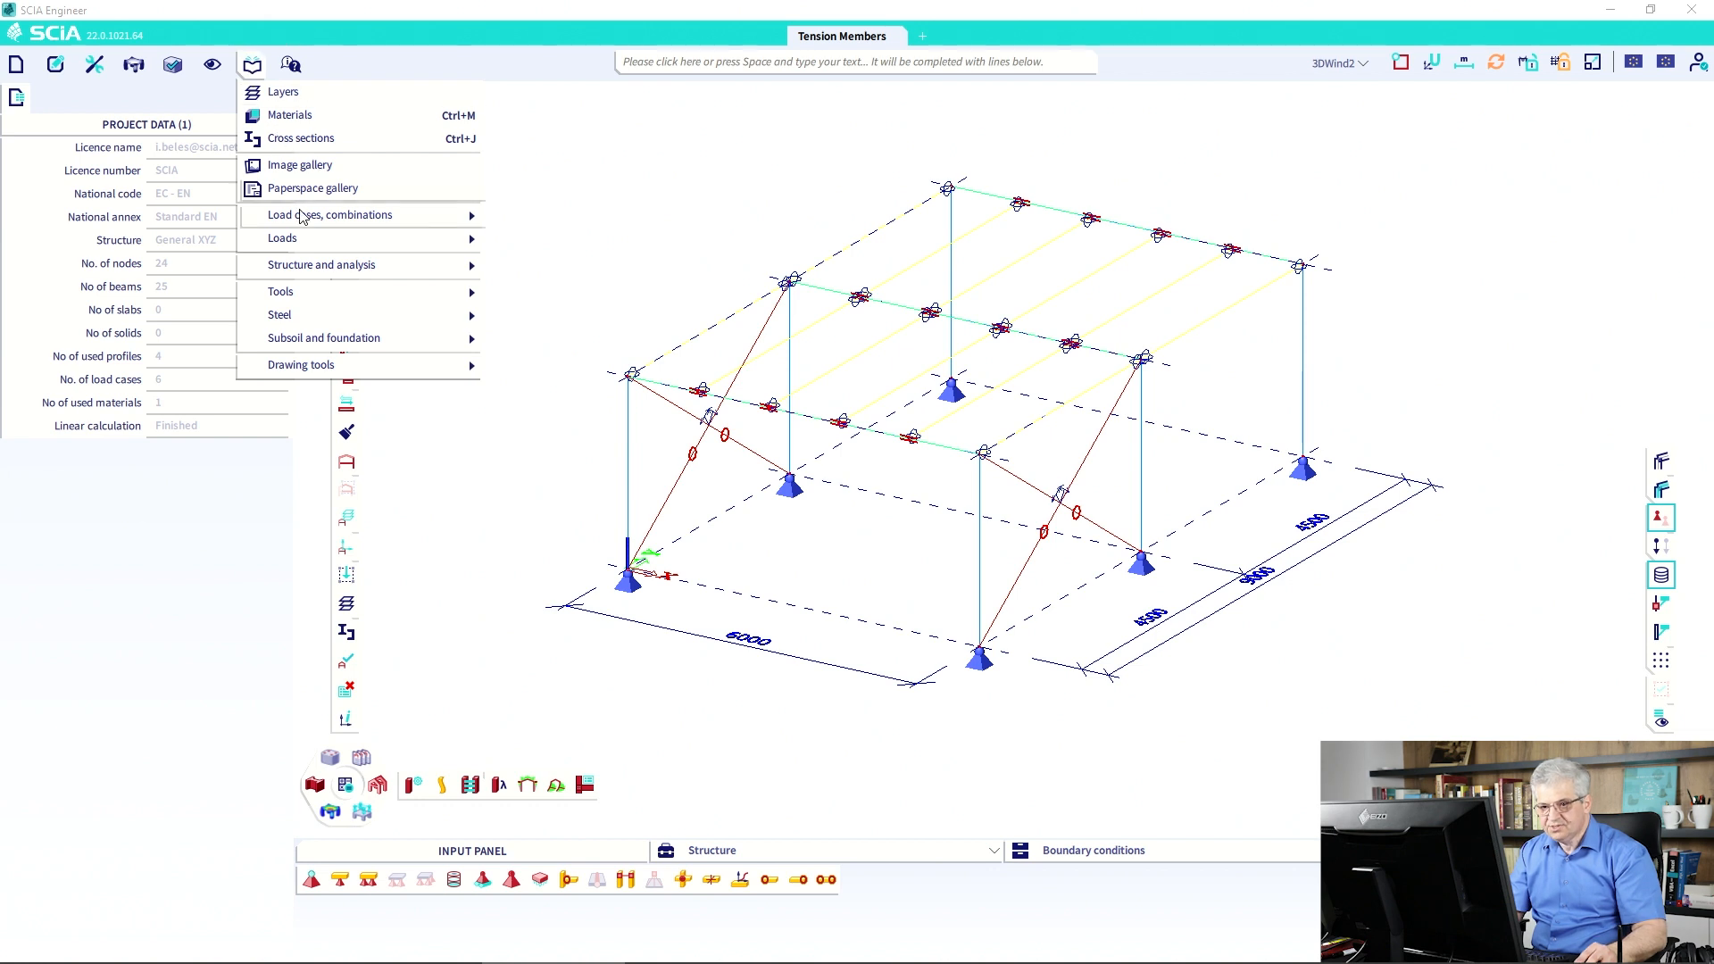
{"action": "mouse_move", "coordinate": [301, 216]}
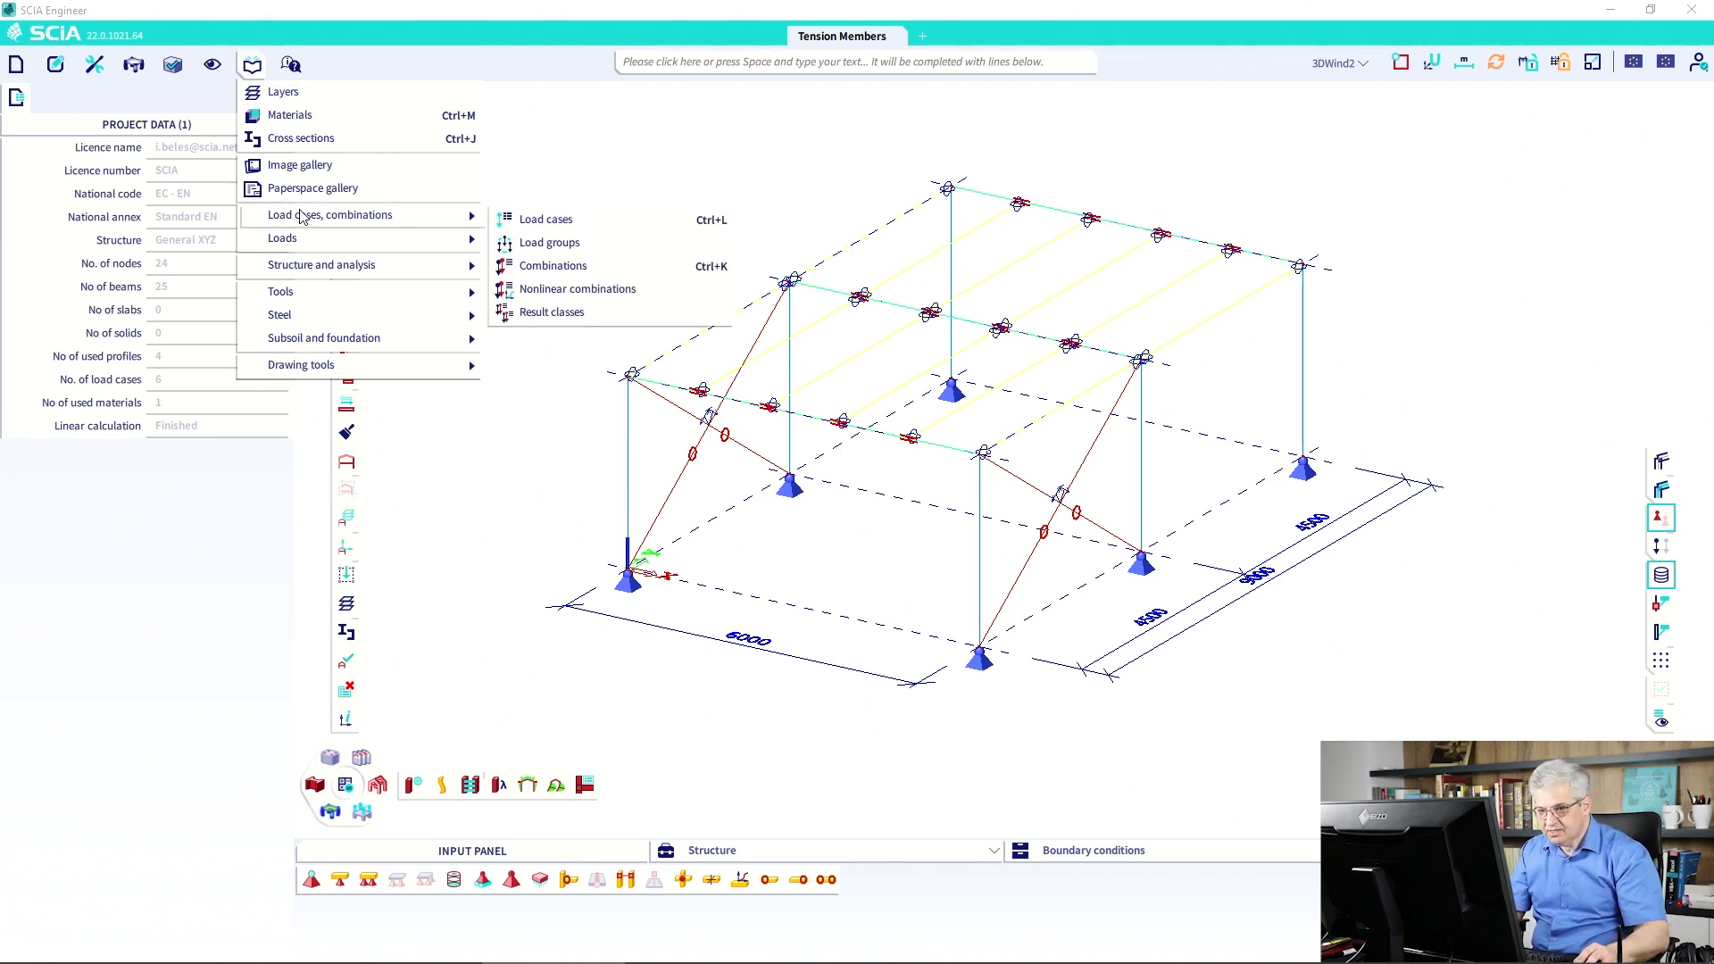
{"action": "left_click", "coordinate": [511, 294]}
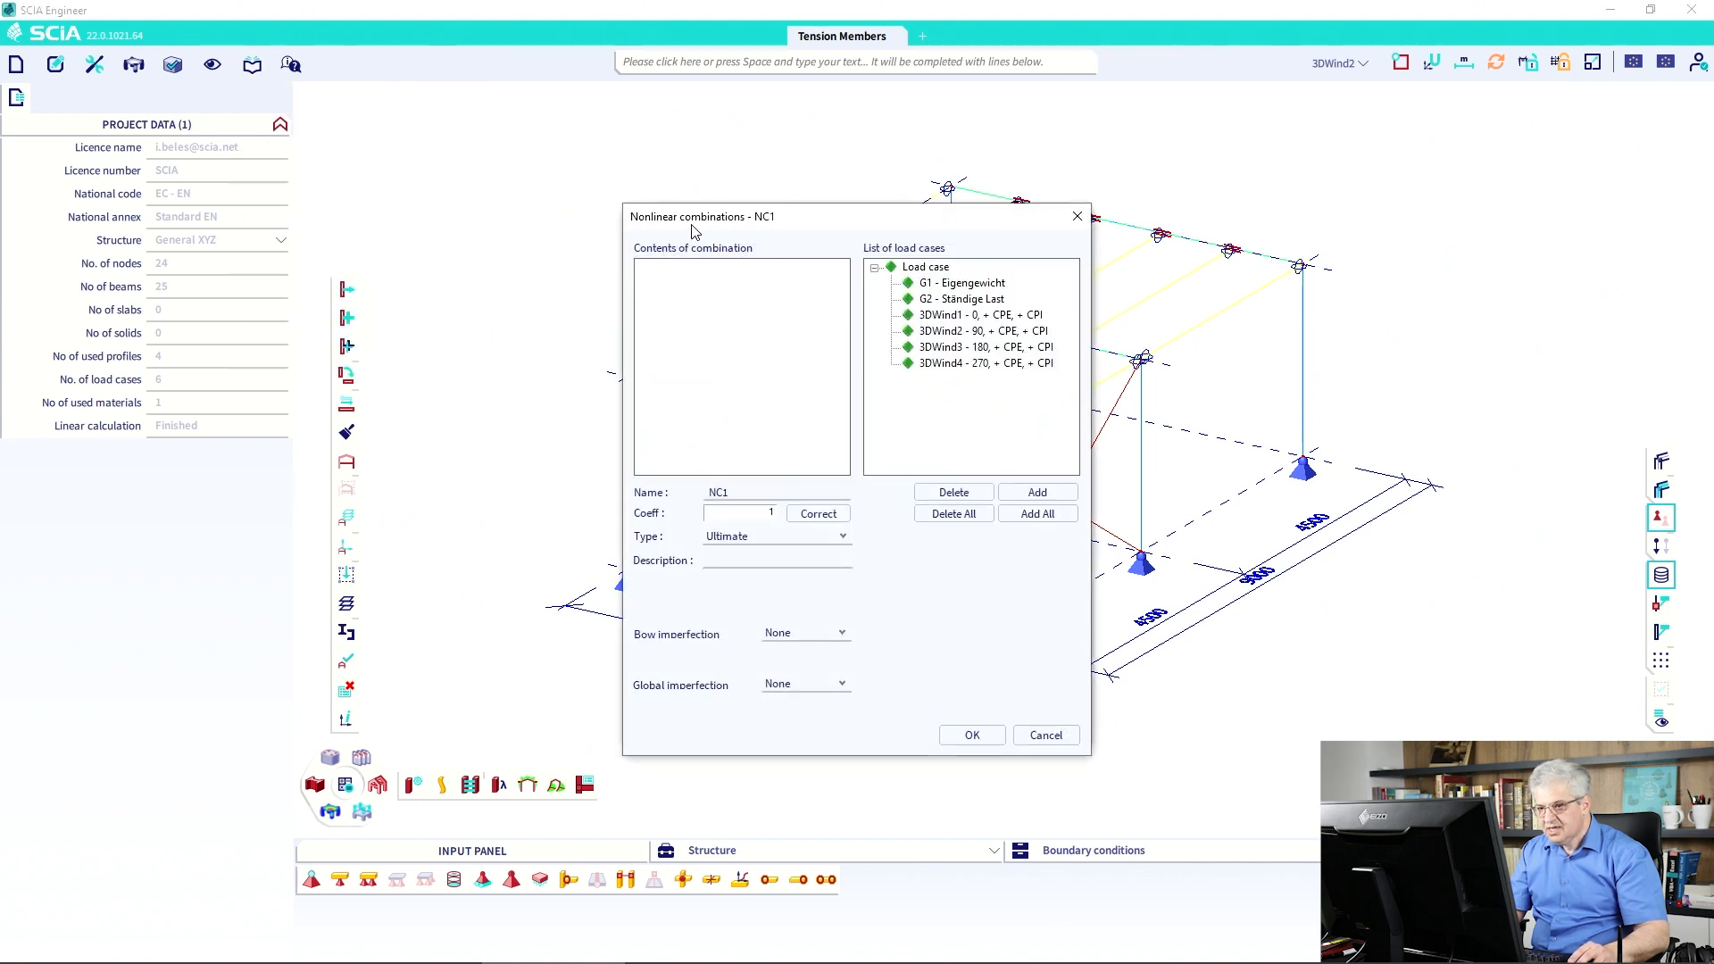
{"action": "left_click_drag", "start_coordinate": [698, 222], "coordinate": [673, 191]}
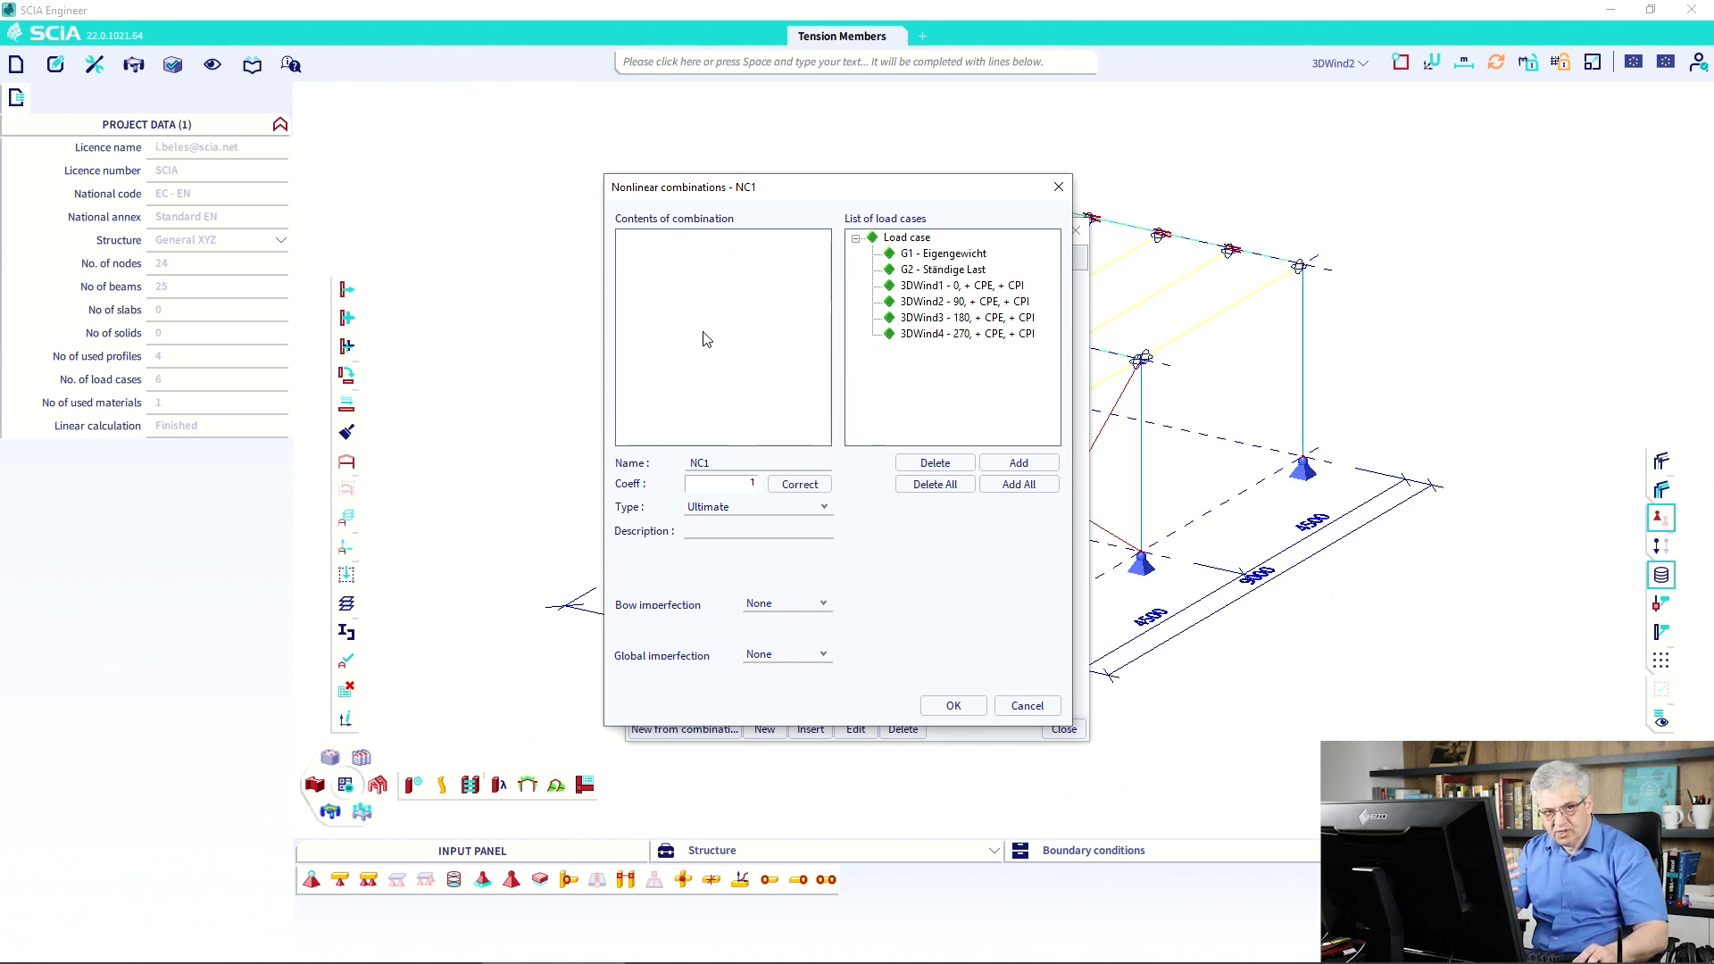
{"action": "left_click", "coordinate": [1022, 705]}
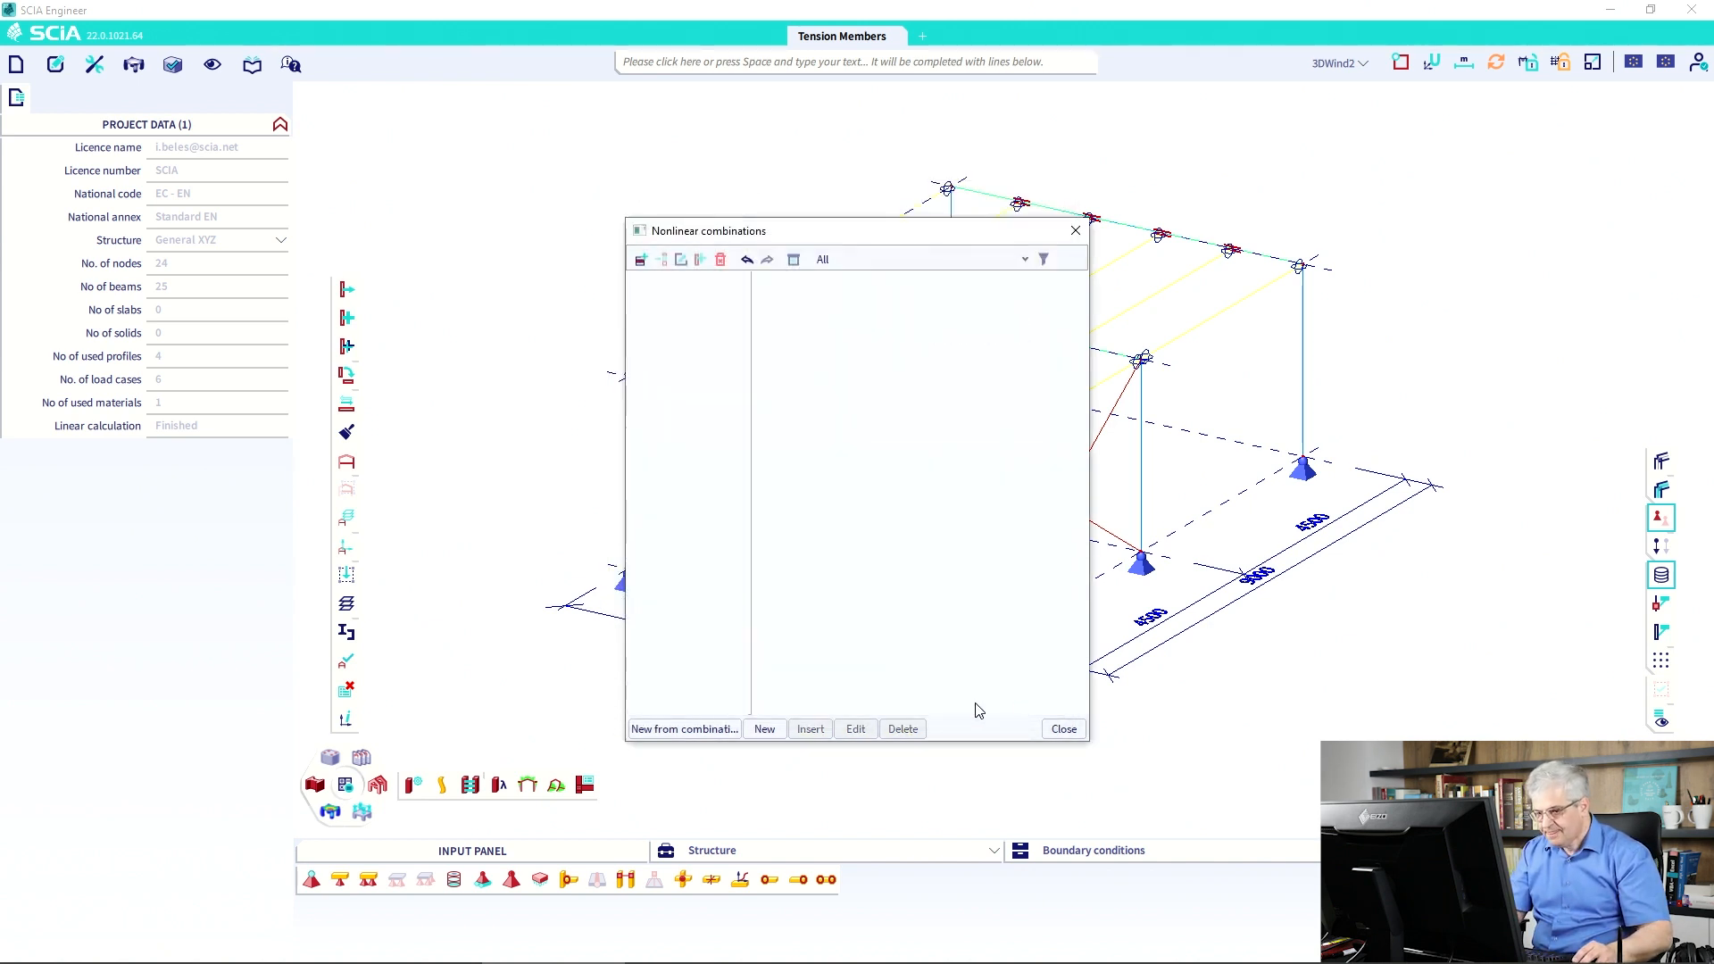
{"action": "left_click", "coordinate": [694, 730]}
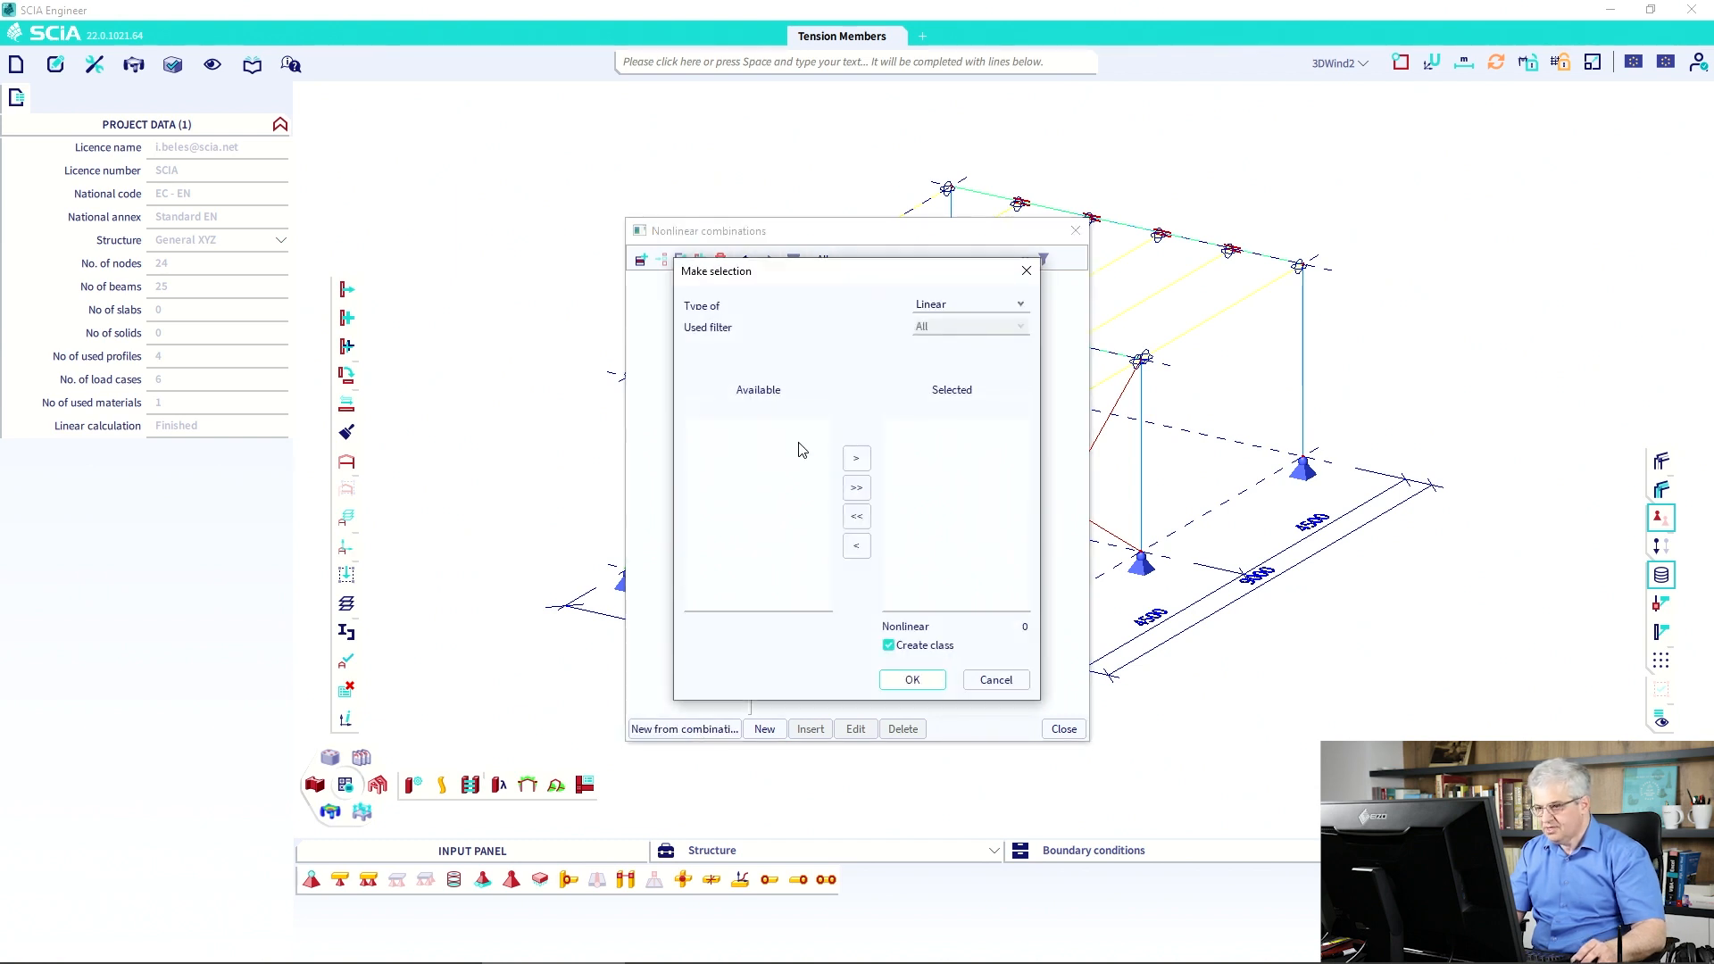
Set source type to Envelope, move ULS_6.10 to Selected, and filter to All dangerous.
{"action": "left_click", "coordinate": [957, 304]}
{"action": "left_click", "coordinate": [957, 304]}
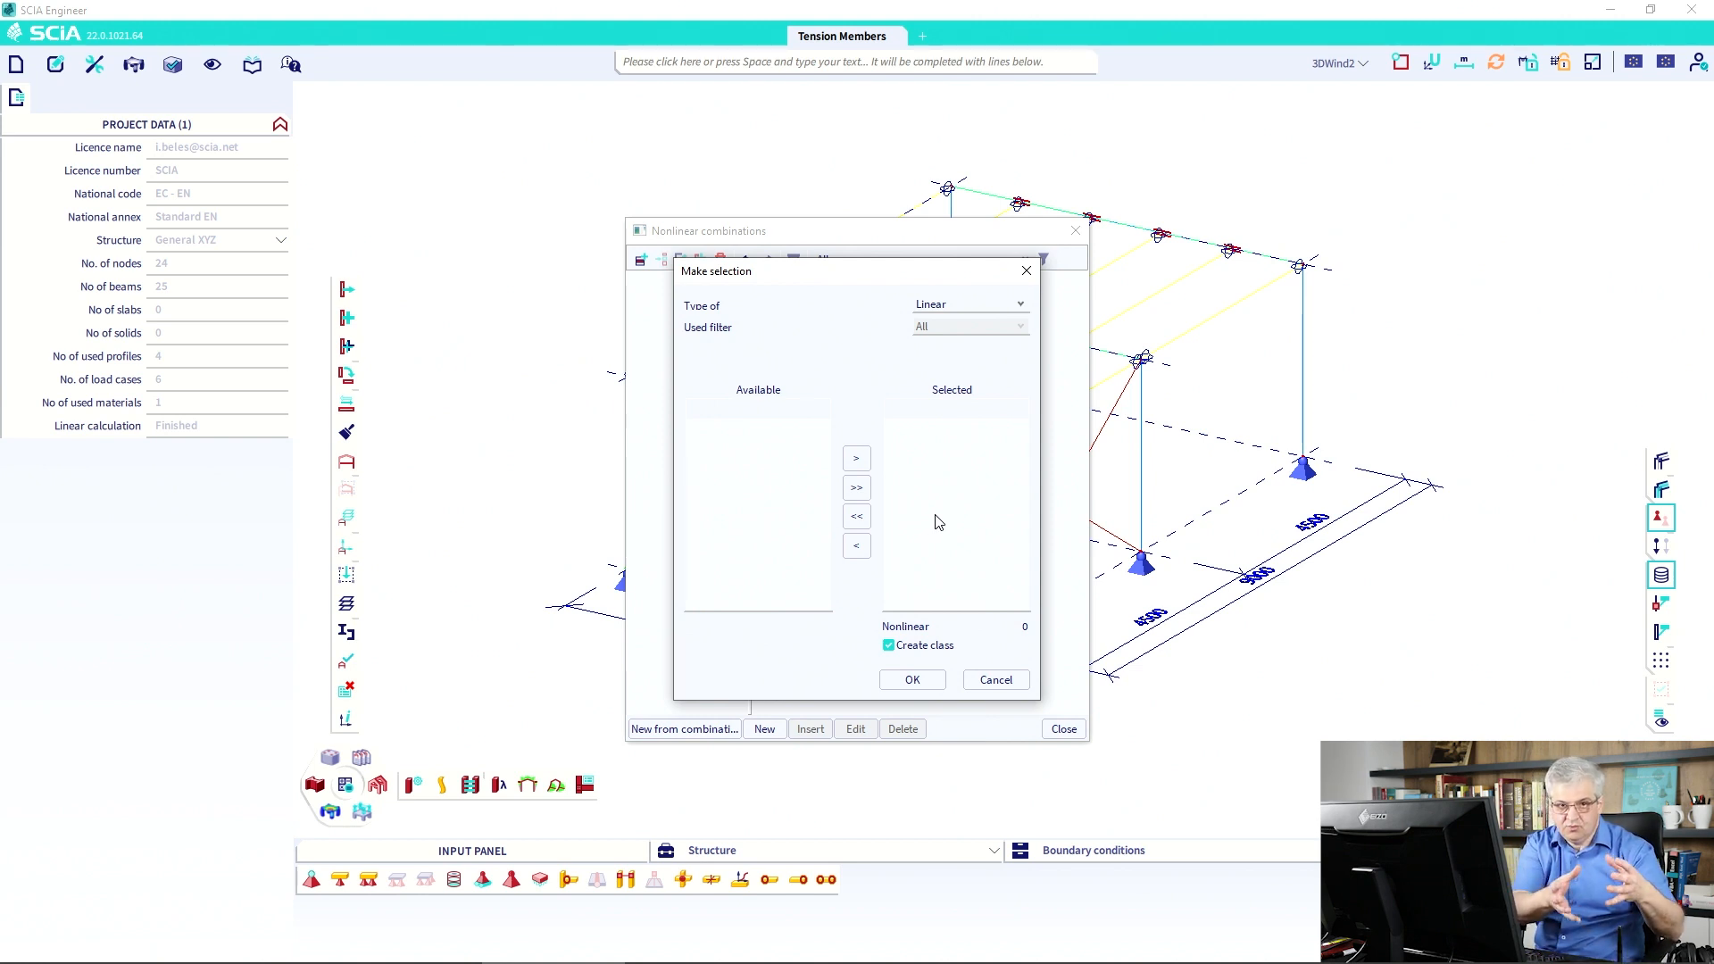
{"action": "left_click", "coordinate": [939, 304]}
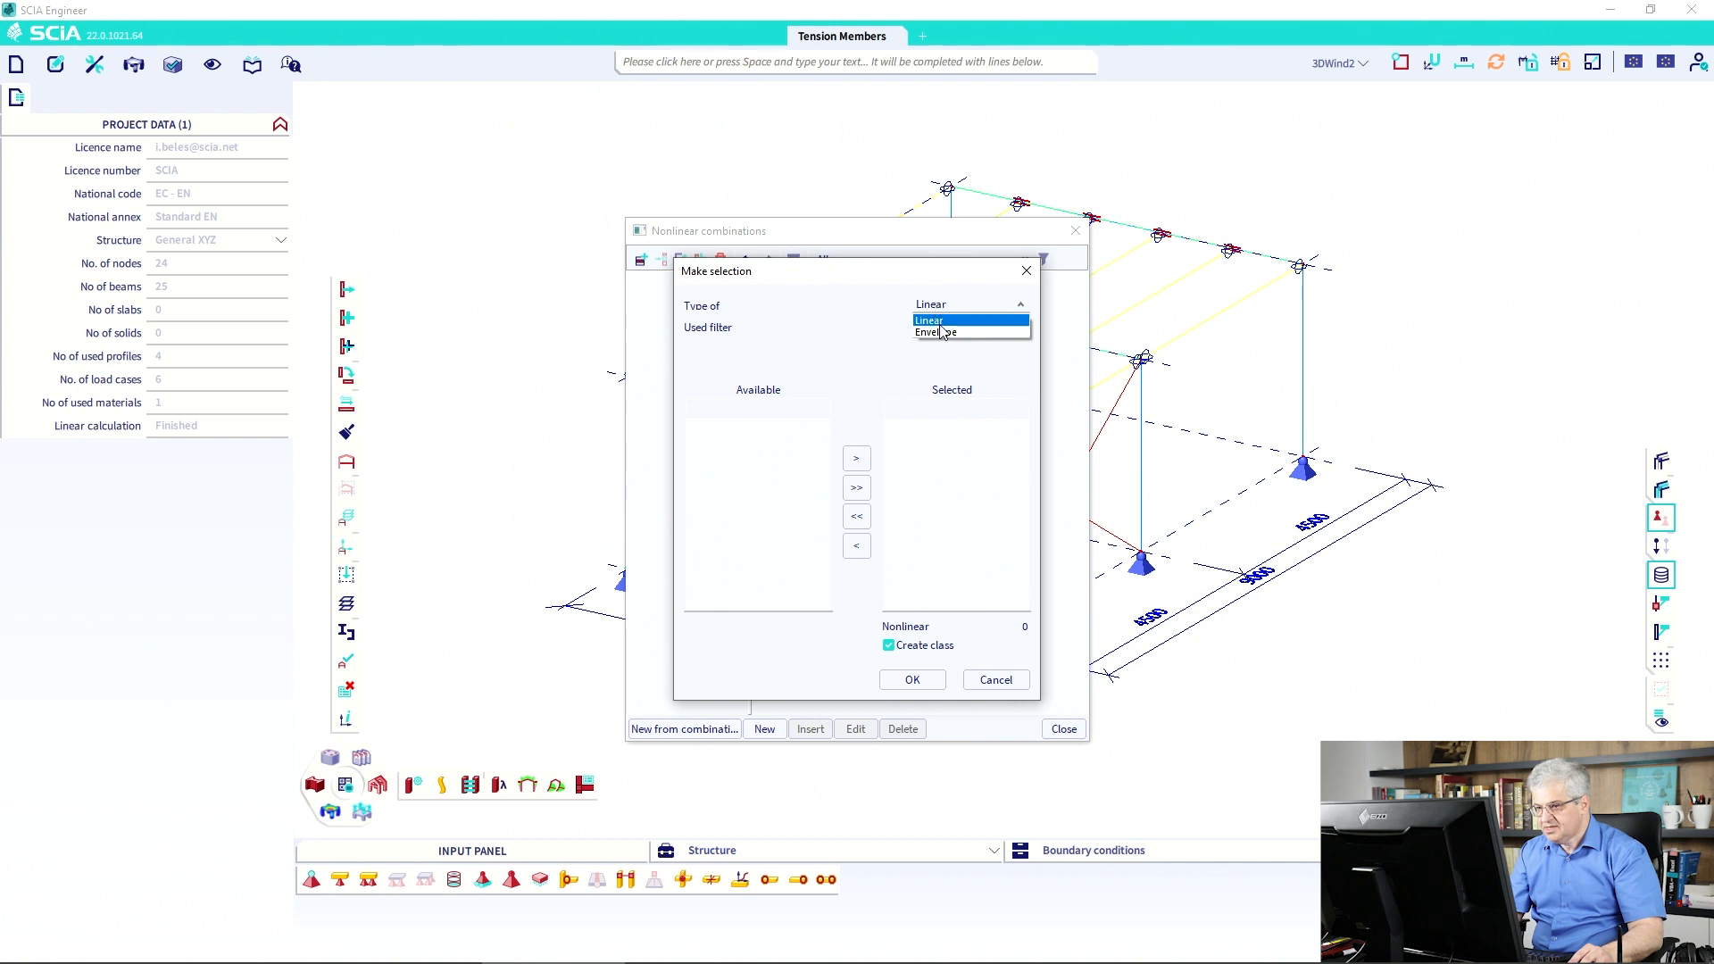
{"action": "left_click", "coordinate": [942, 337]}
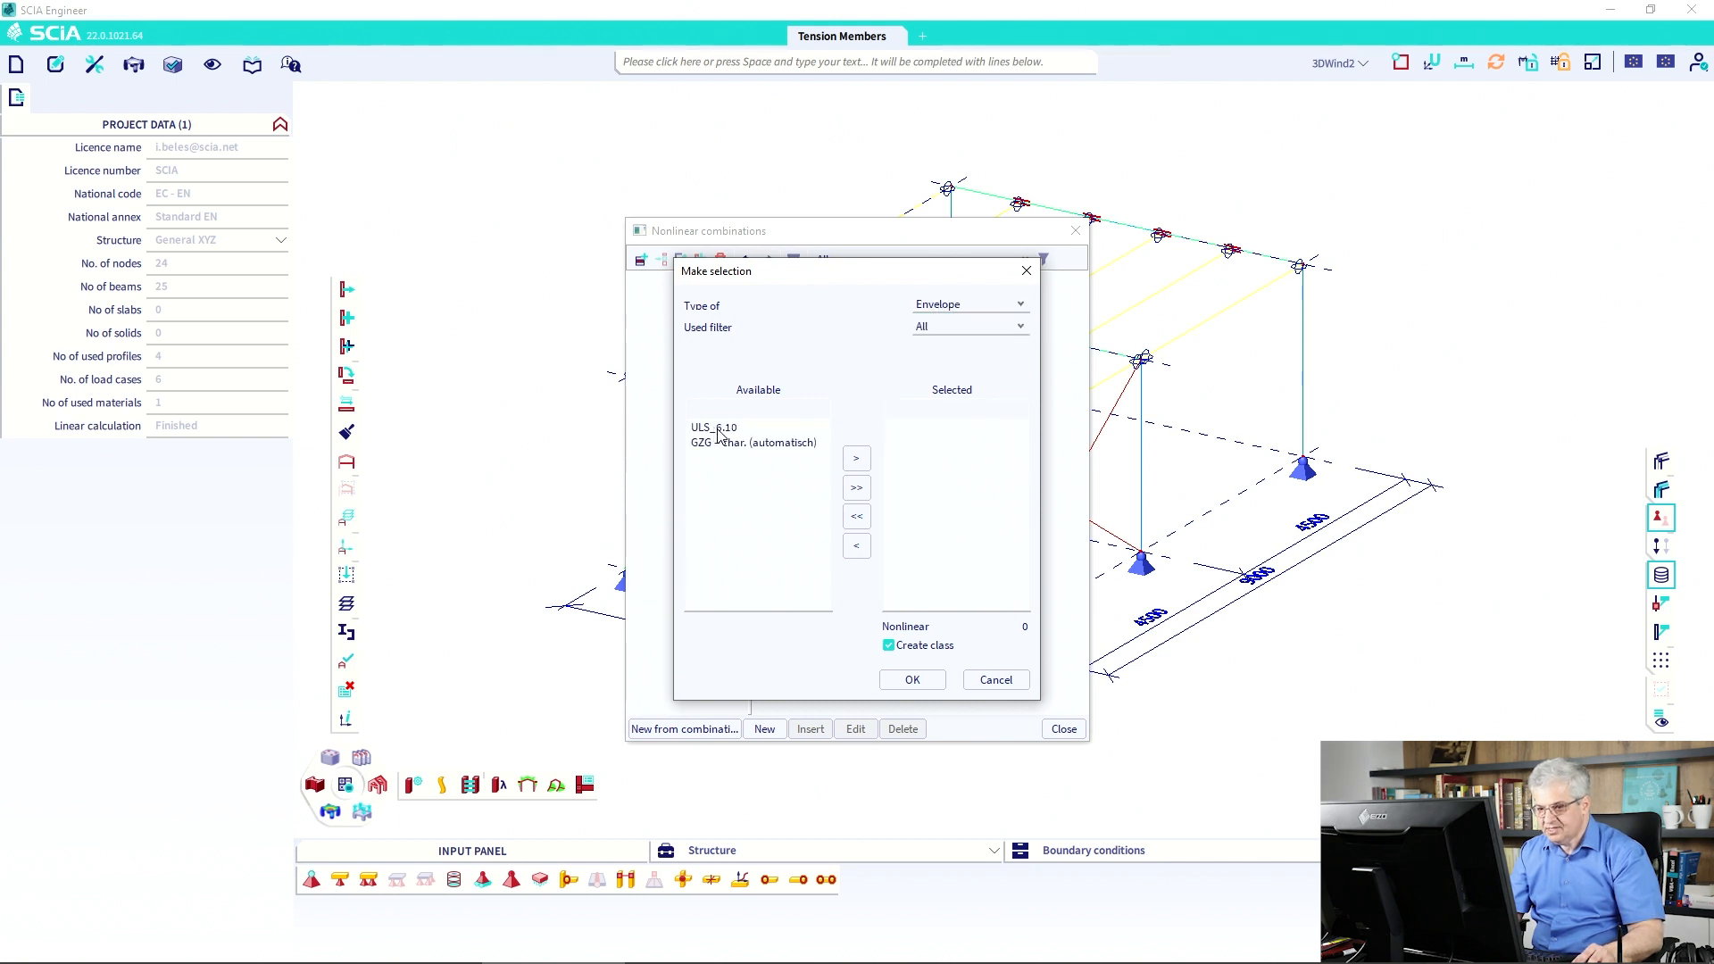
{"action": "left_click", "coordinate": [856, 458]}
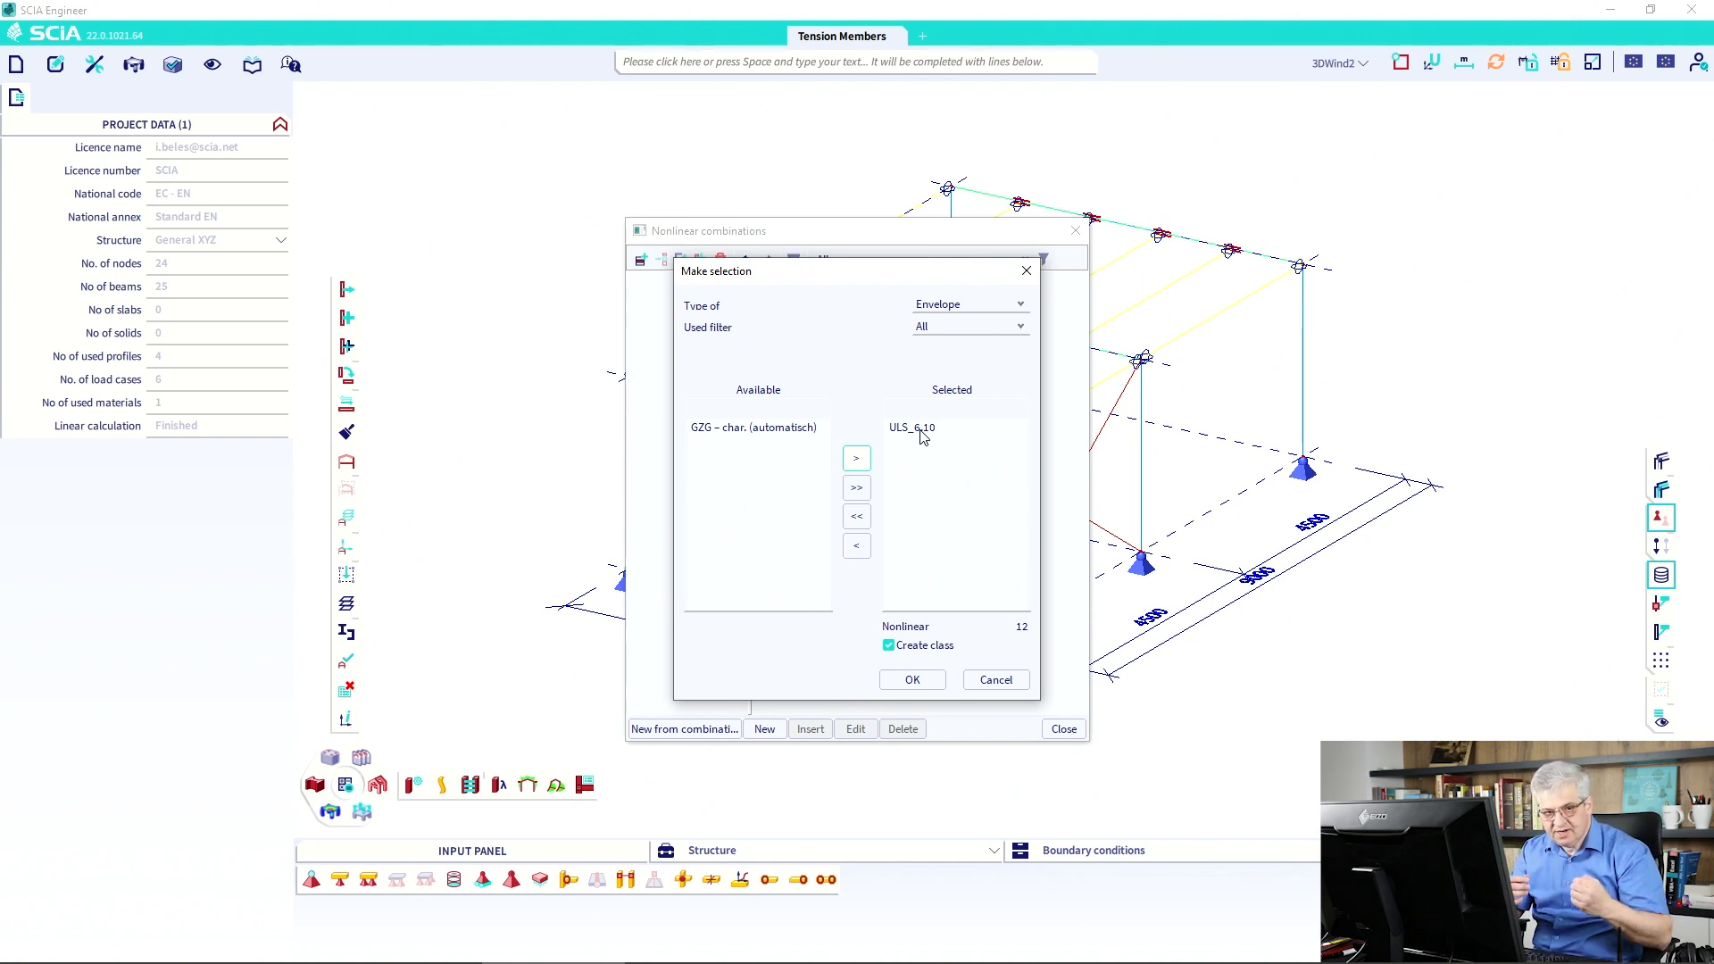
{"action": "left_click", "coordinate": [934, 330]}
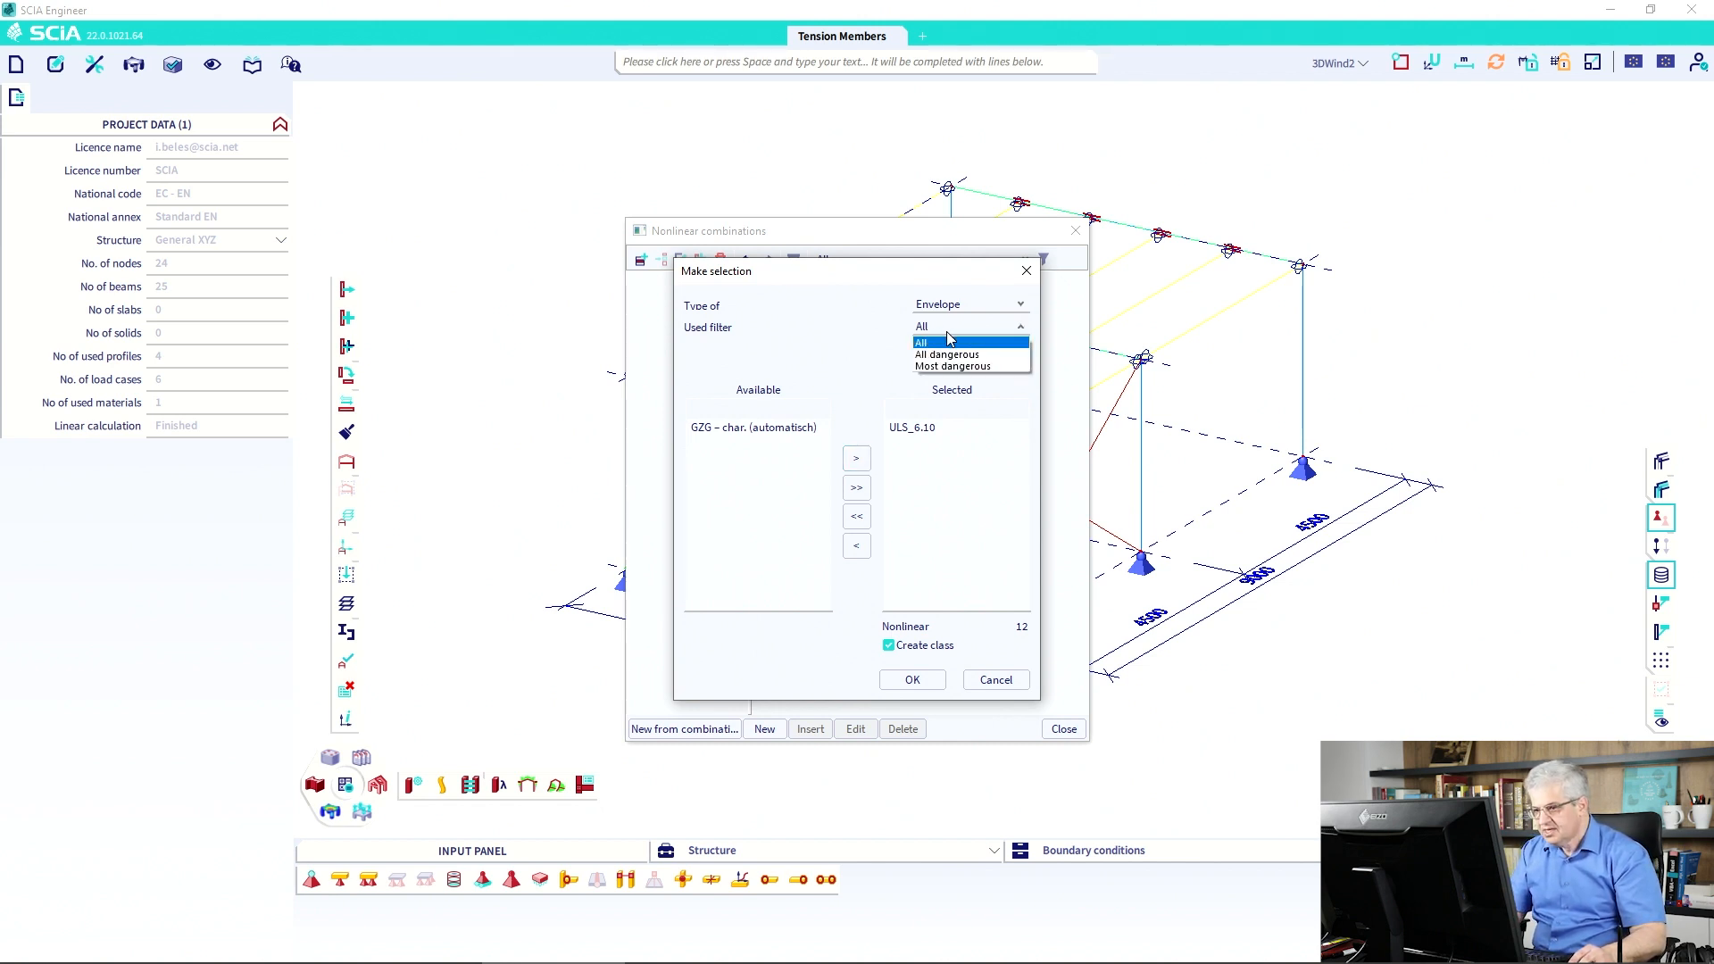
{"action": "left_click", "coordinate": [953, 355]}
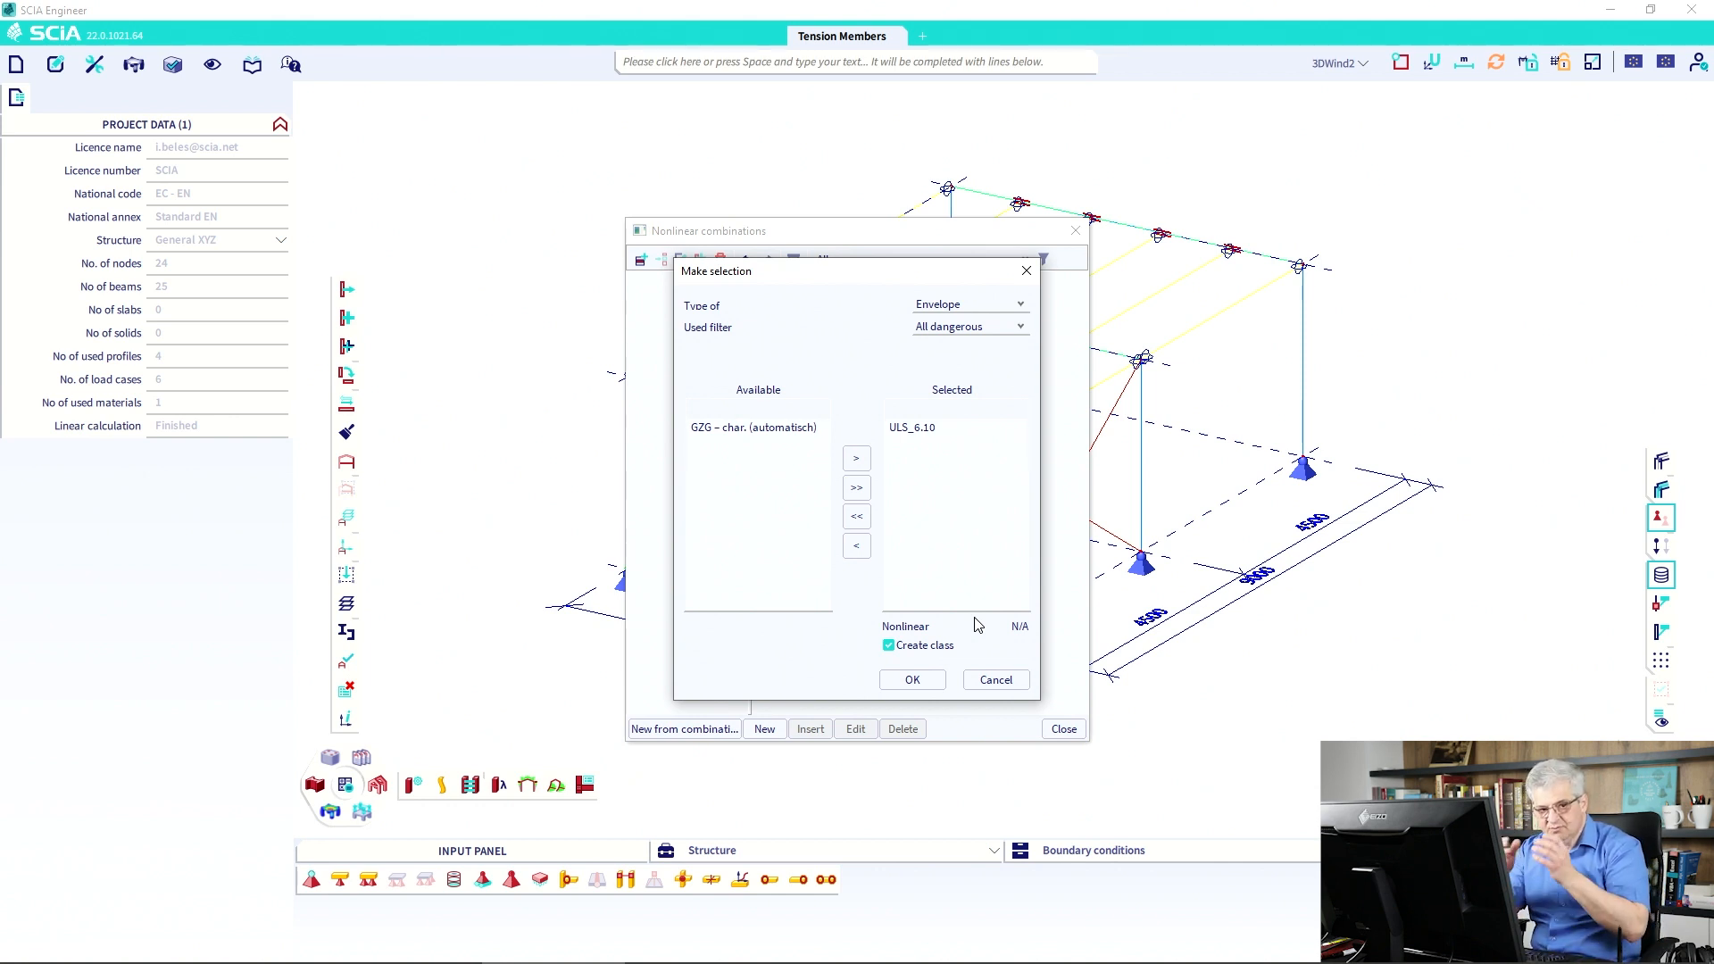
{"action": "left_click", "coordinate": [945, 330]}
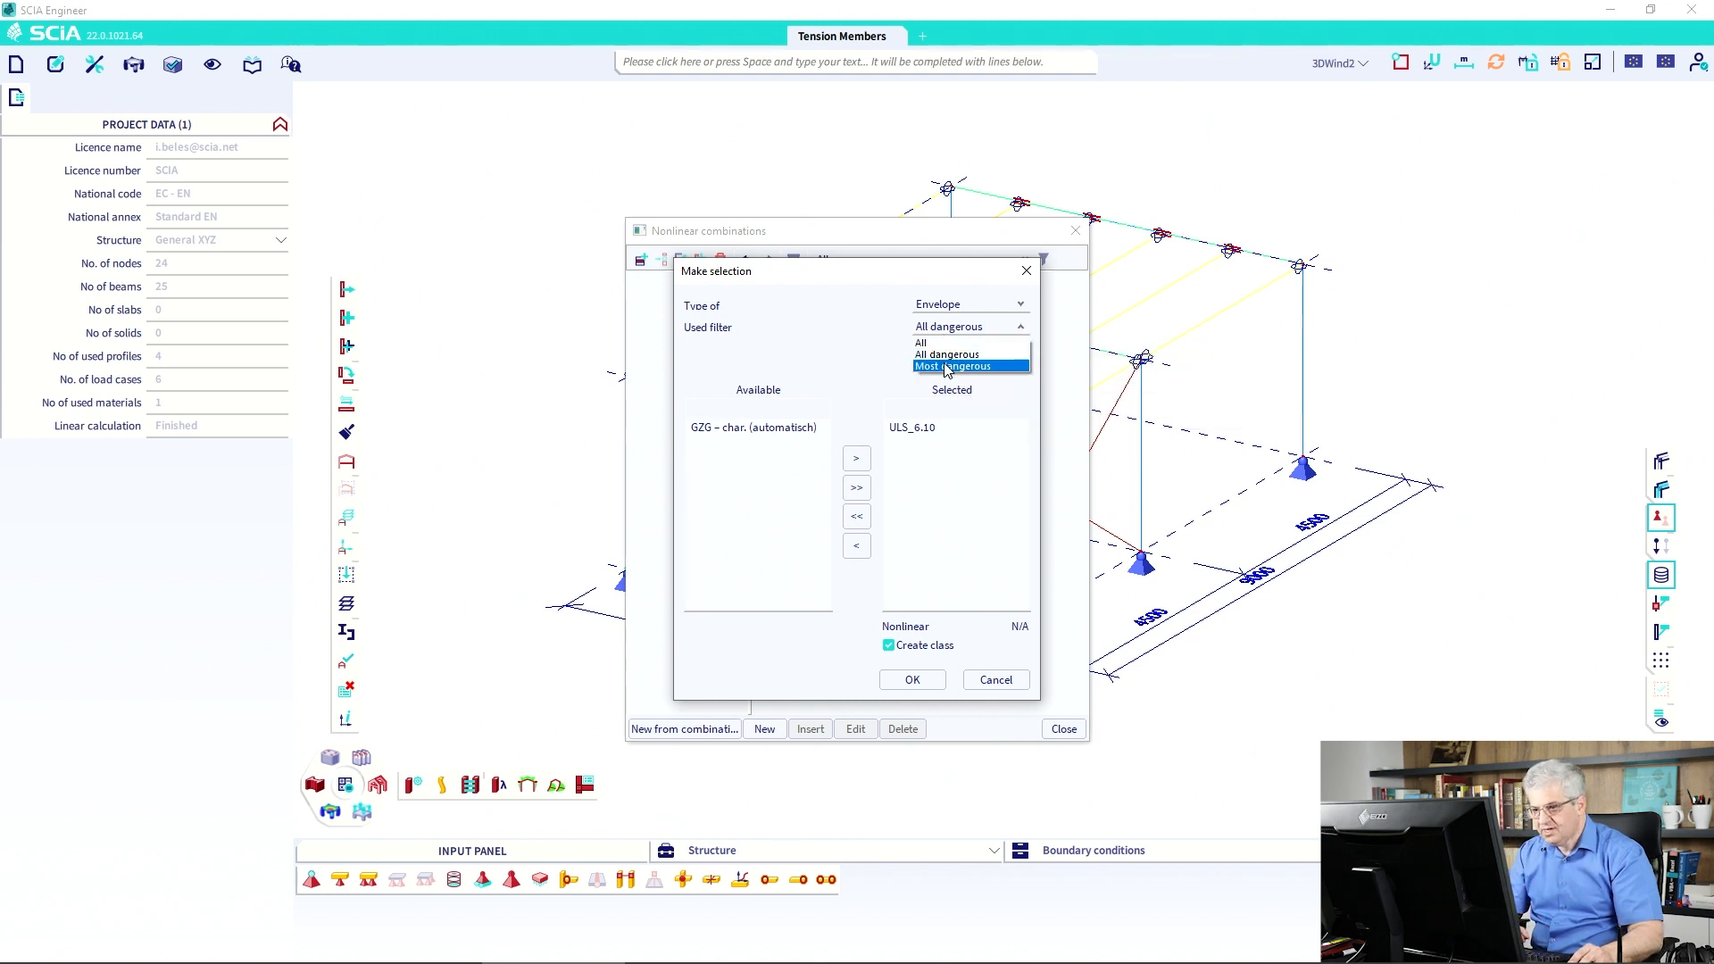
Try Most dangerous with Number 10, revert to All dangerous, and generate NC_ULS_6.10.1–10.
{"action": "left_click", "coordinate": [946, 370]}
{"action": "double_click", "coordinate": [930, 348]}
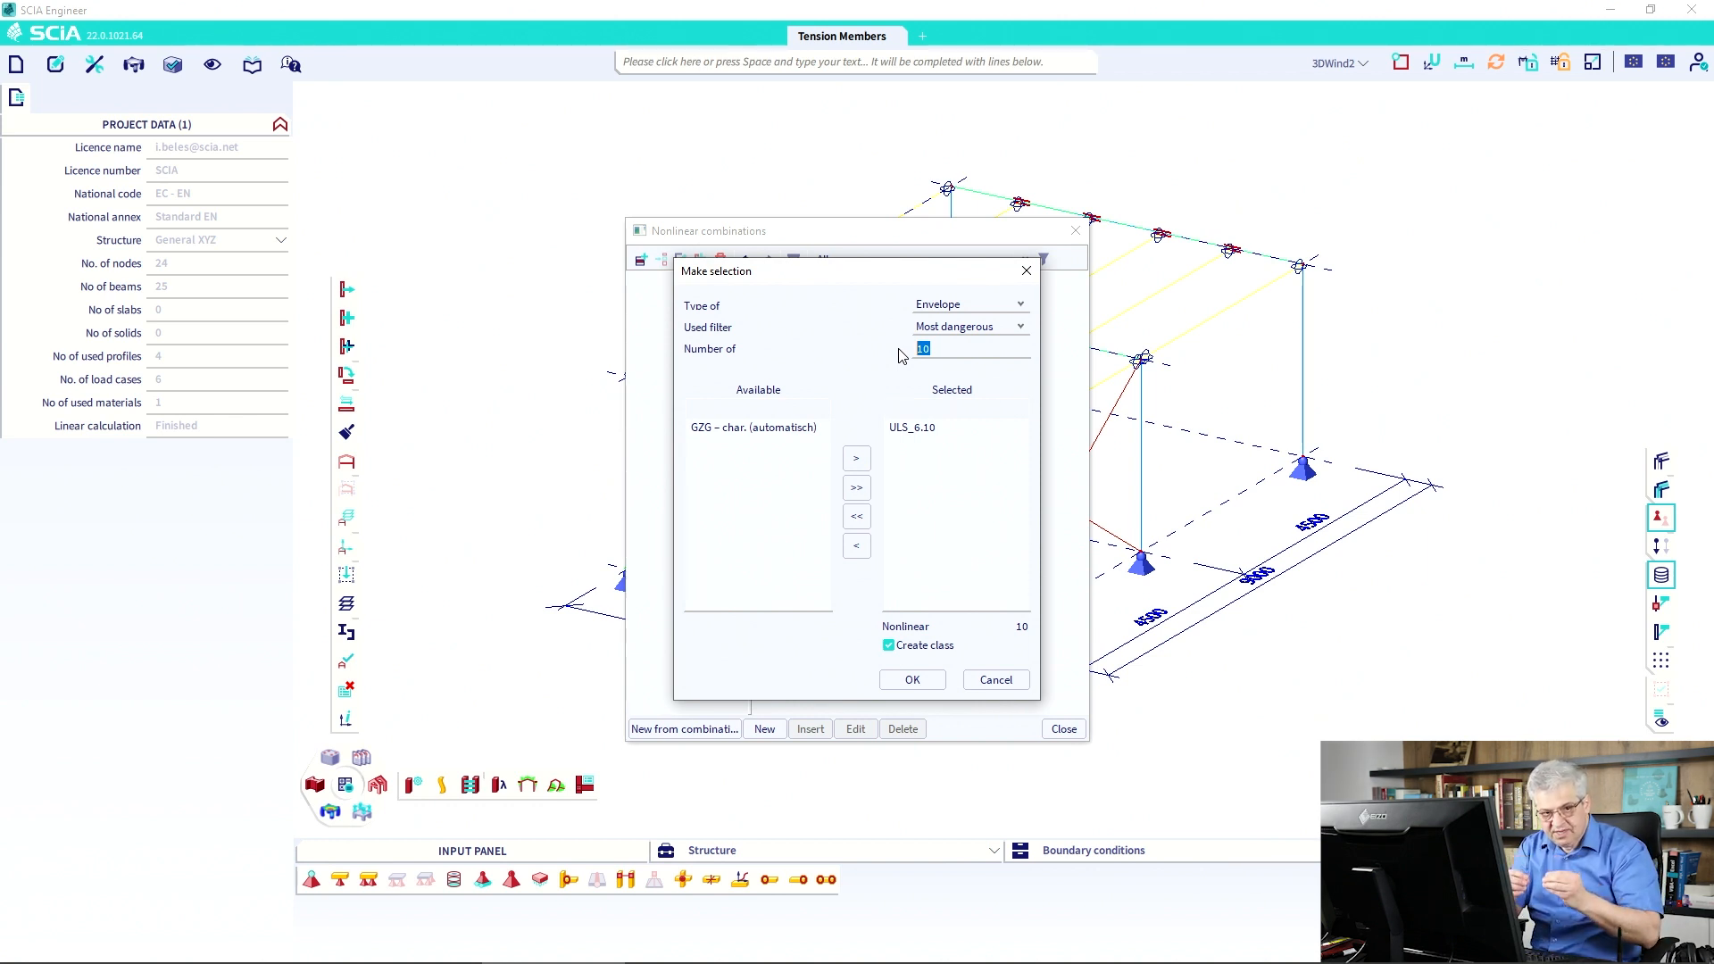
{"action": "left_click", "coordinate": [942, 347]}
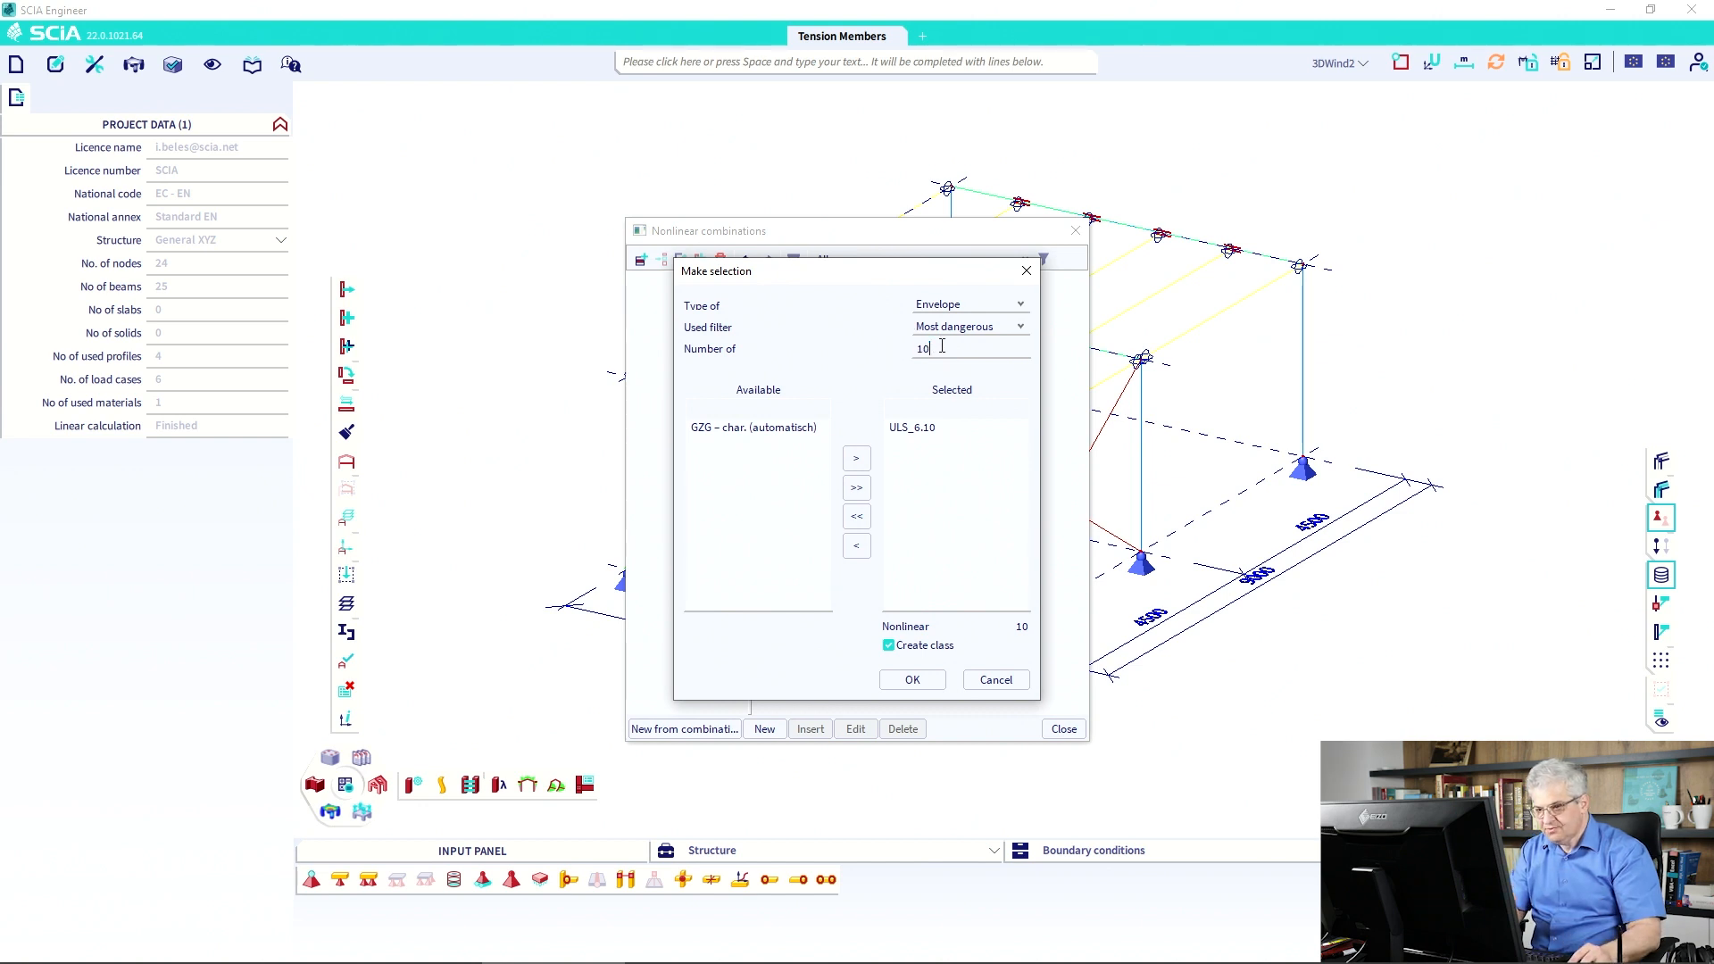
{"action": "left_click_drag", "start_coordinate": [941, 347], "coordinate": [899, 351]}
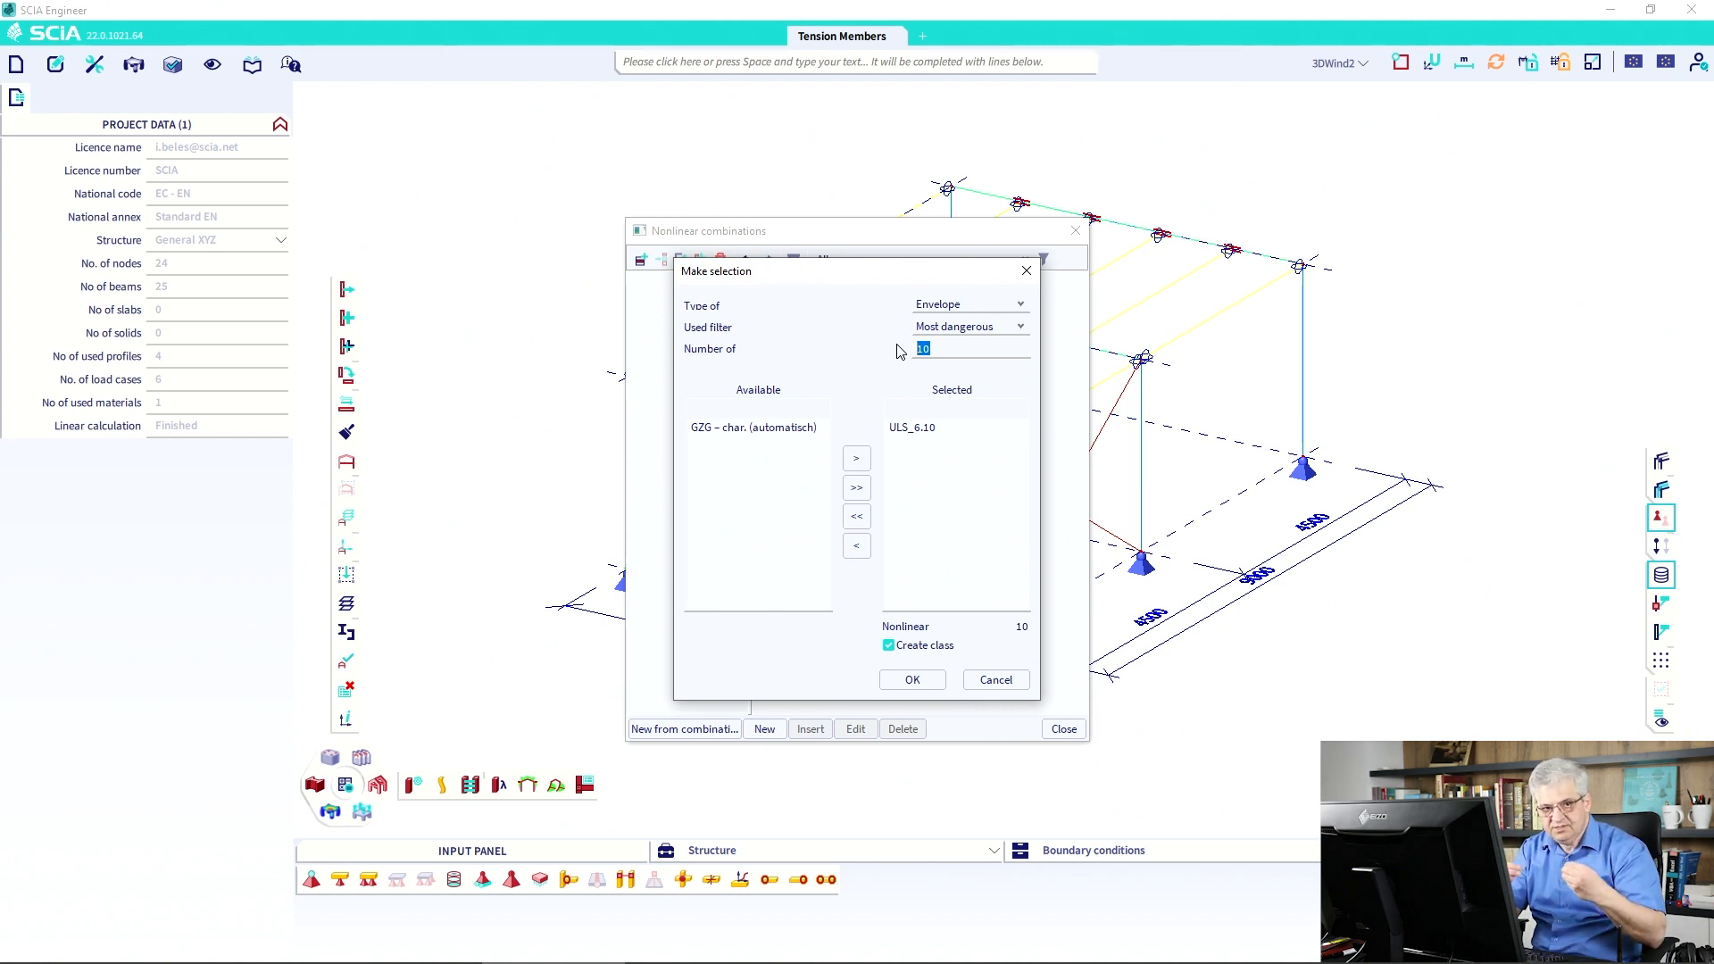
{"action": "left_click", "coordinate": [971, 328]}
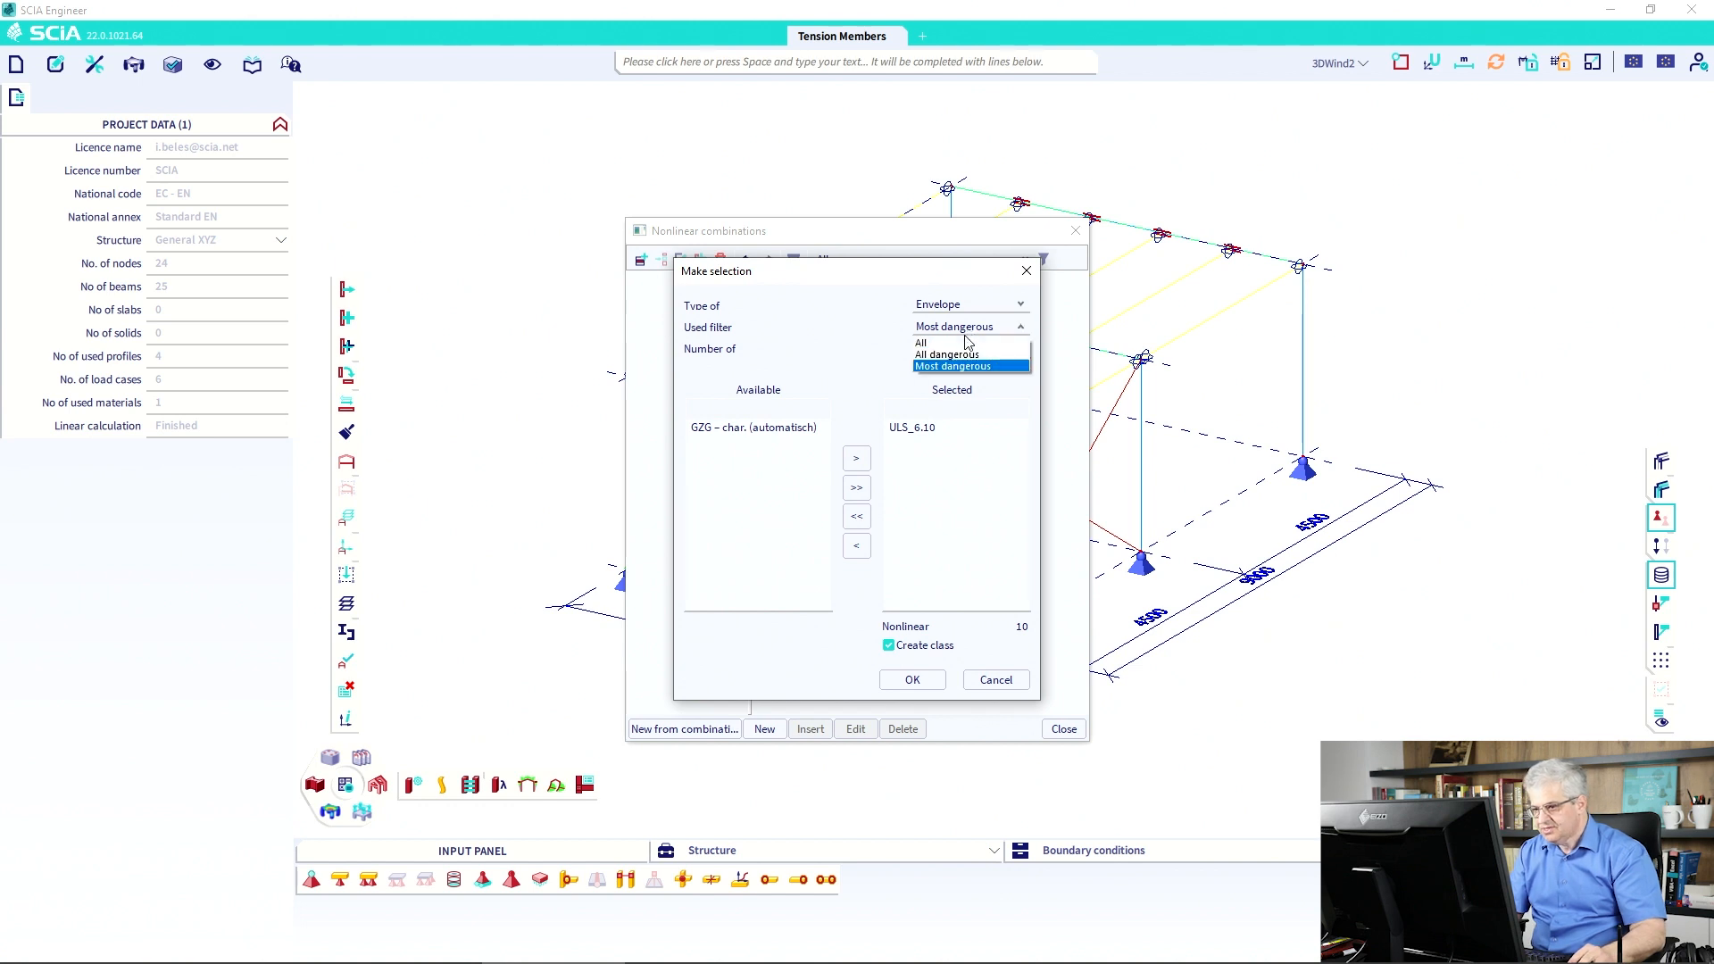
{"action": "left_click", "coordinate": [962, 355]}
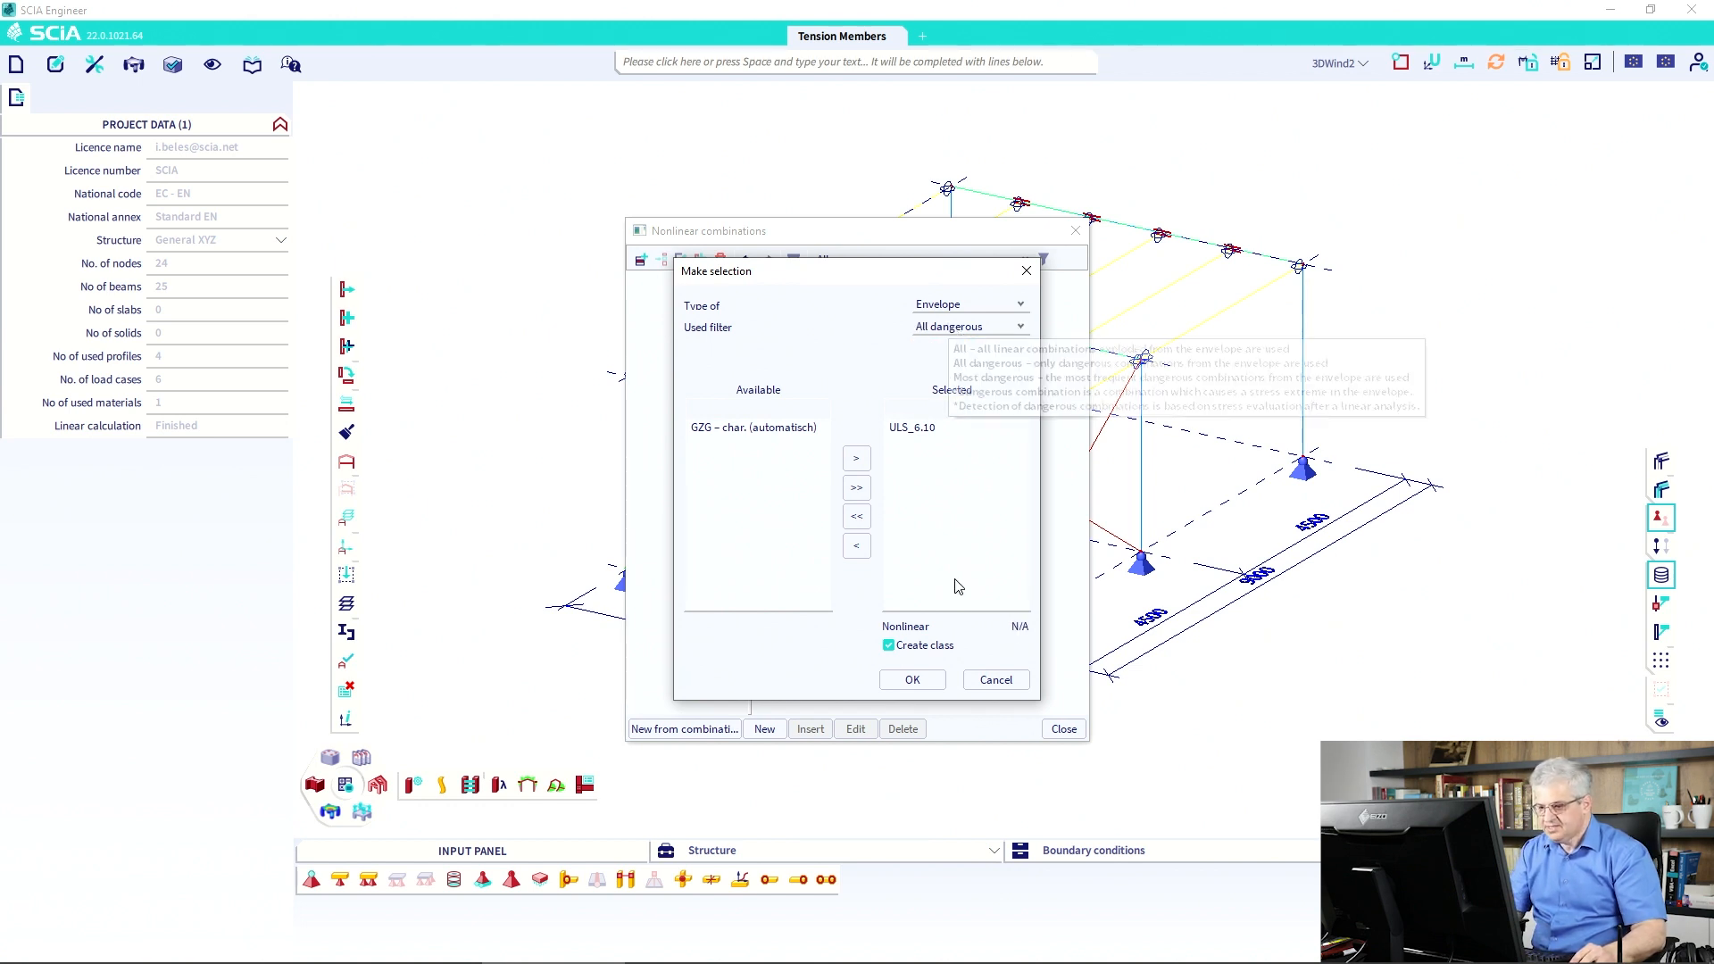
{"action": "left_click", "coordinate": [912, 680]}
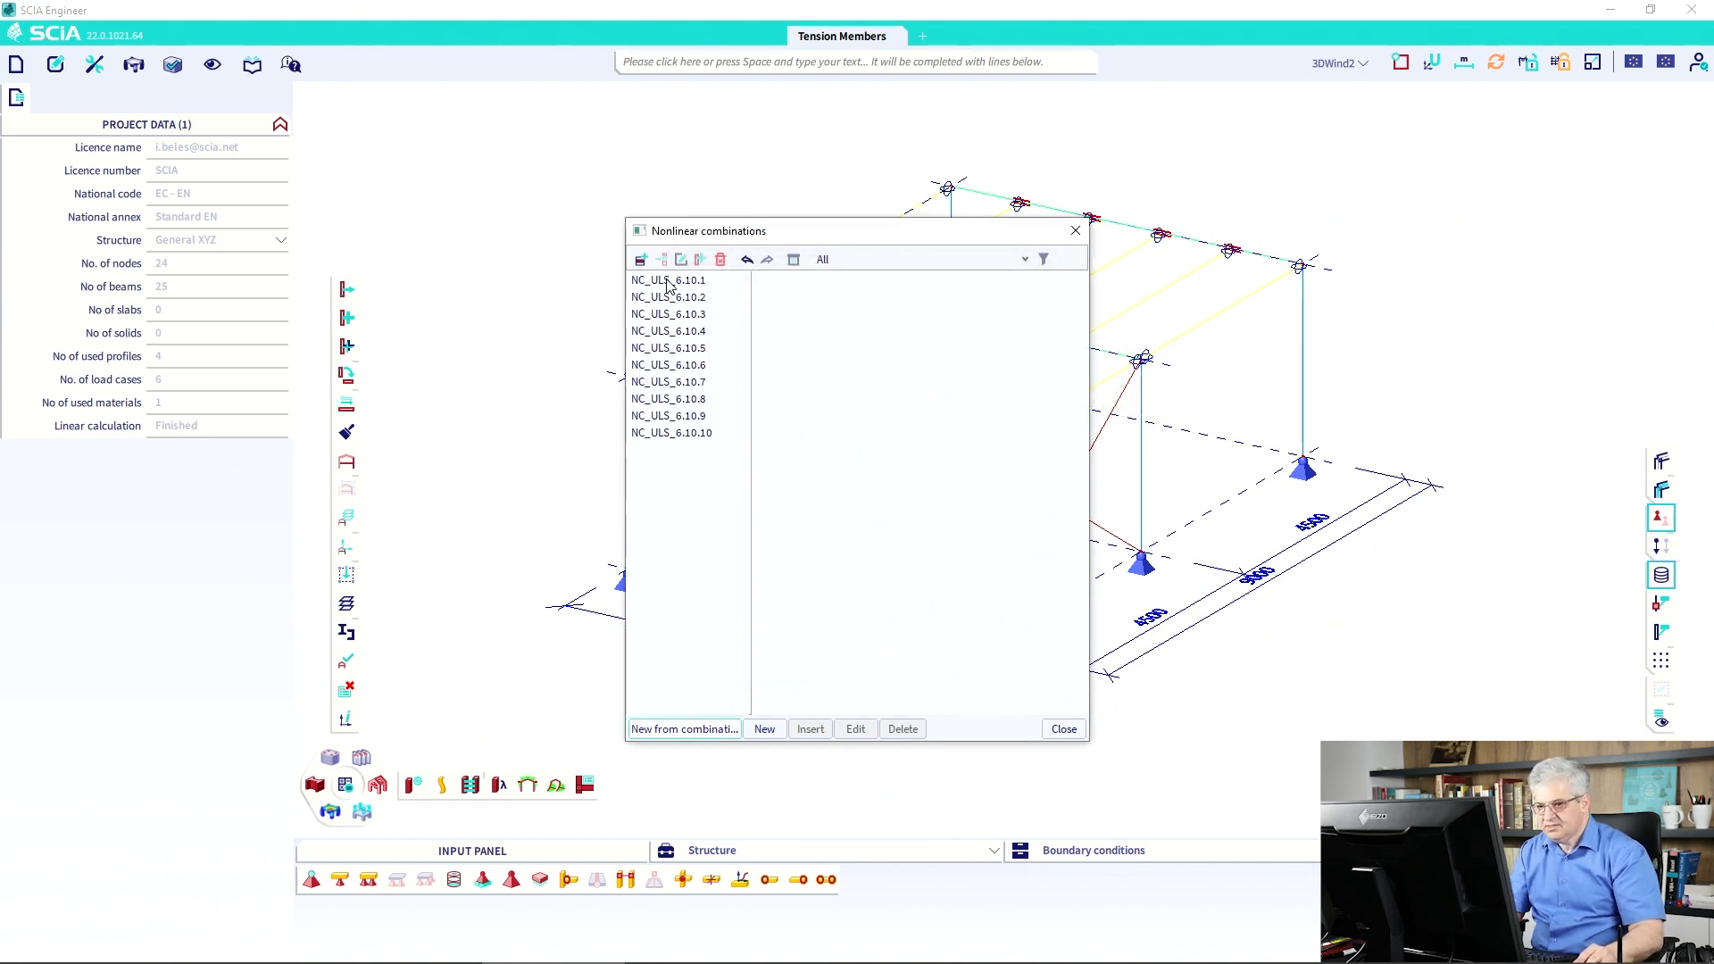
Inspect the load factors of NC_ULS_6.10.10 down to NC_ULS_6.10.7, including the wind factor.
{"action": "left_click", "coordinate": [695, 434]}
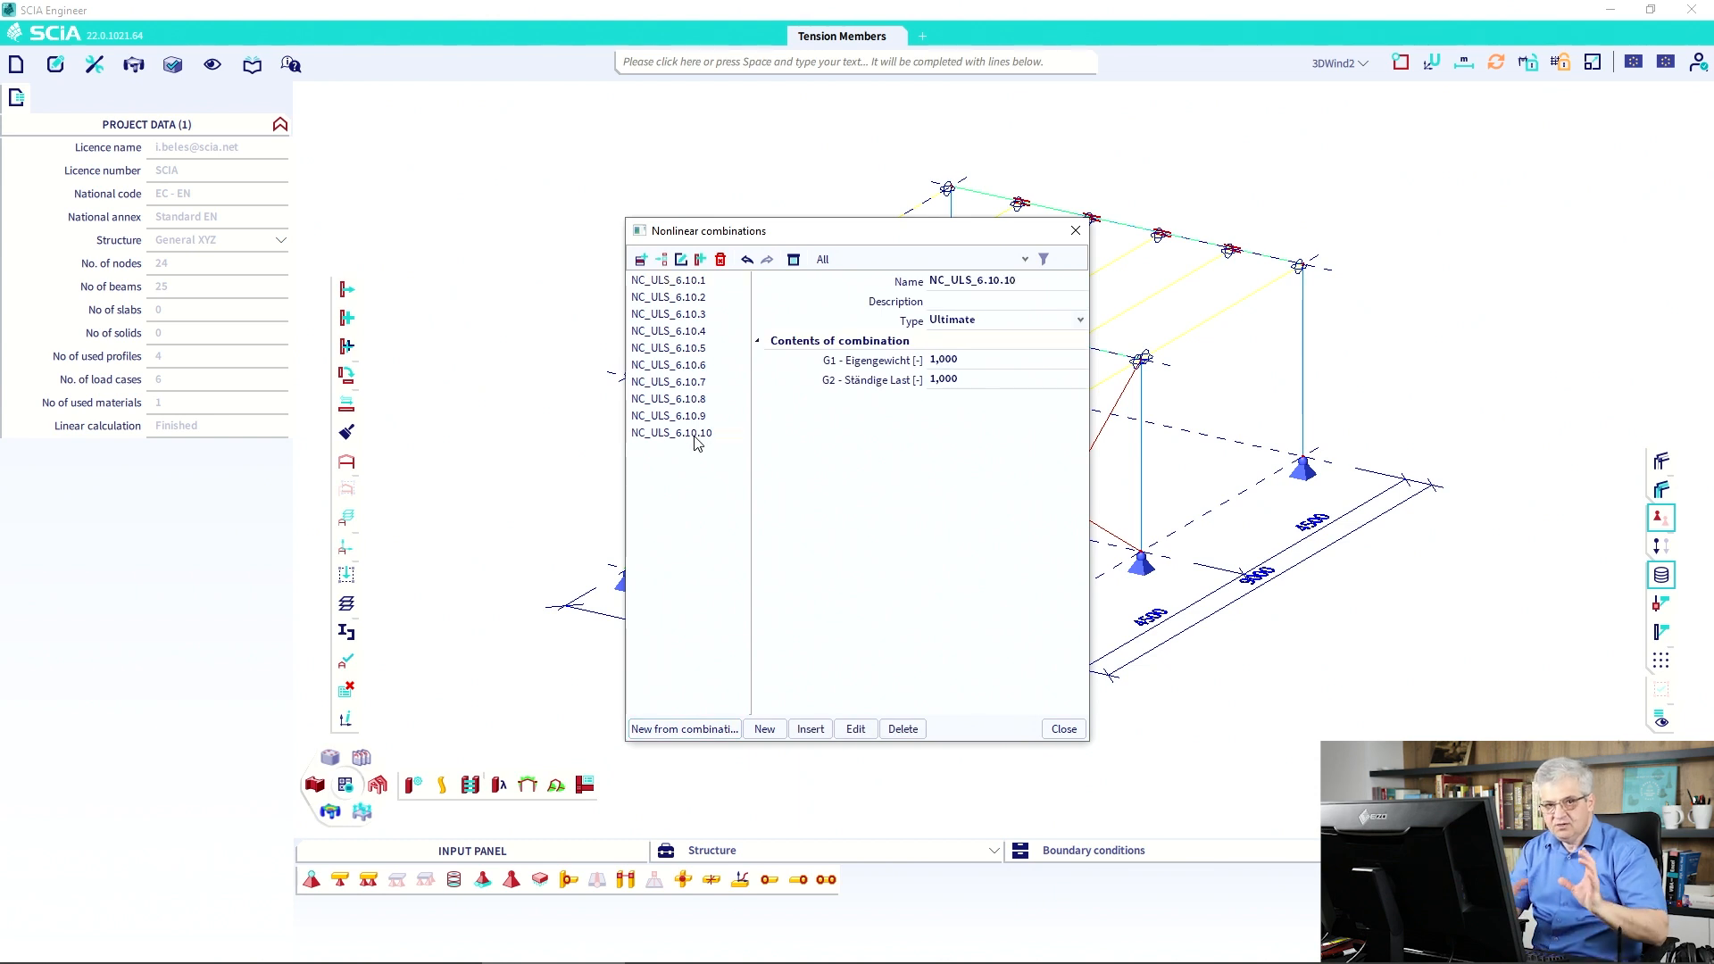
{"action": "left_click", "coordinate": [685, 416]}
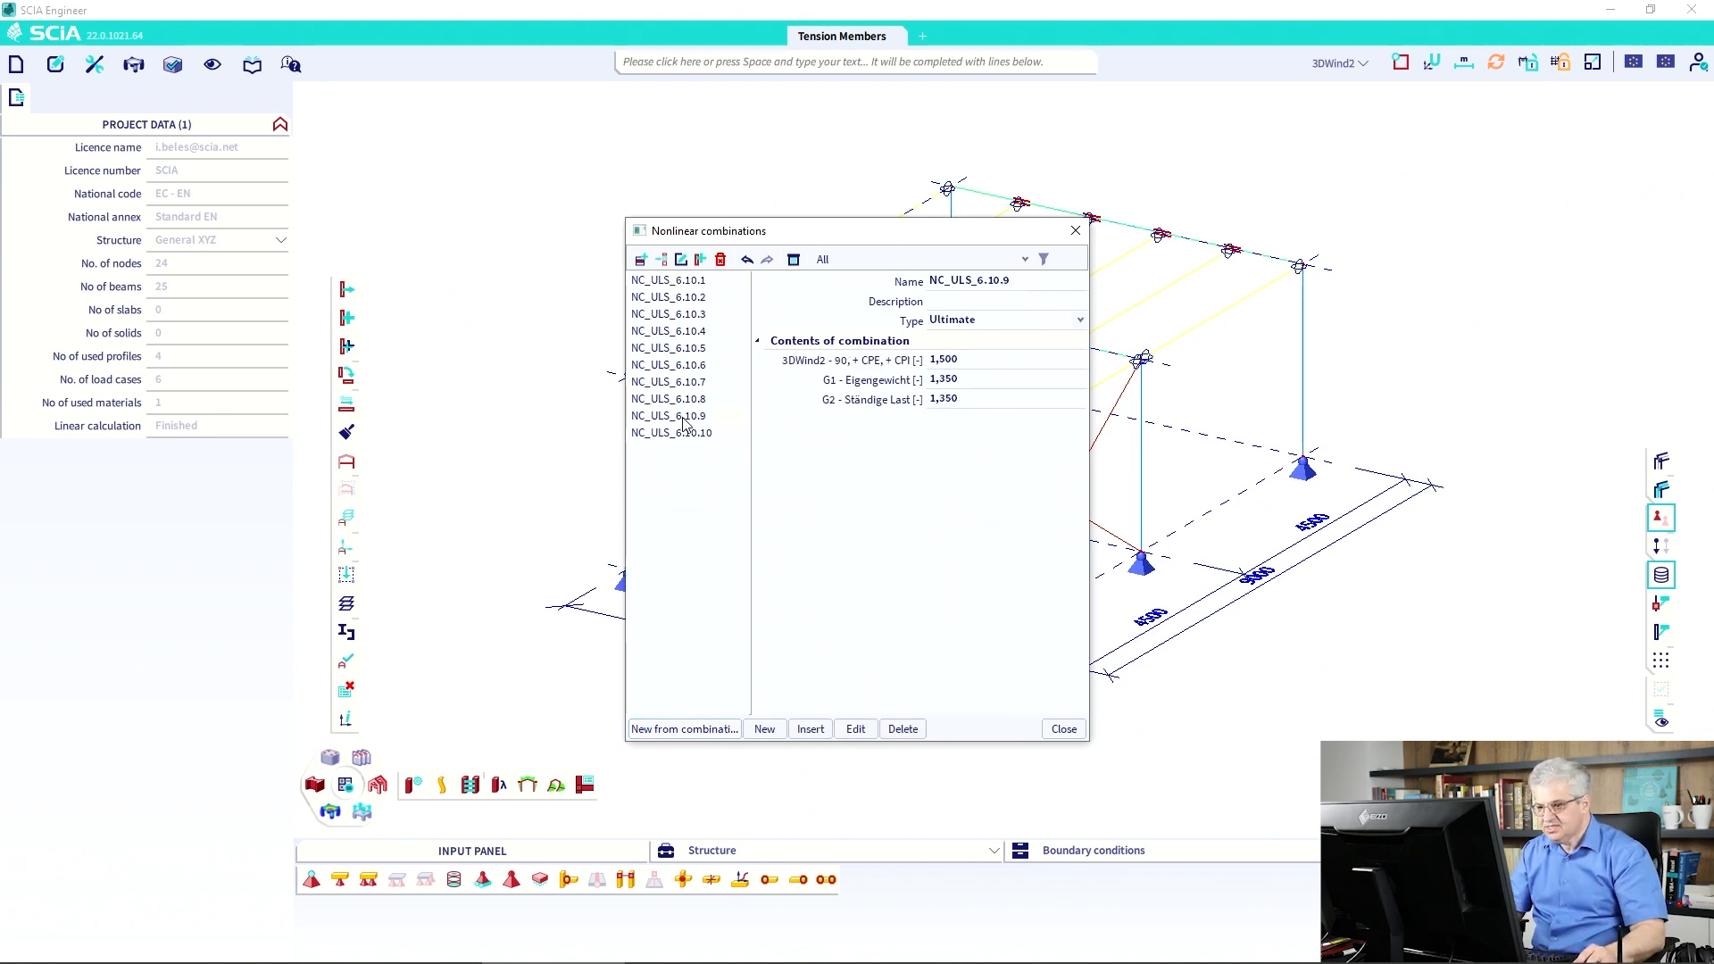
{"action": "left_click", "coordinate": [682, 399]}
{"action": "left_click", "coordinate": [676, 382]}
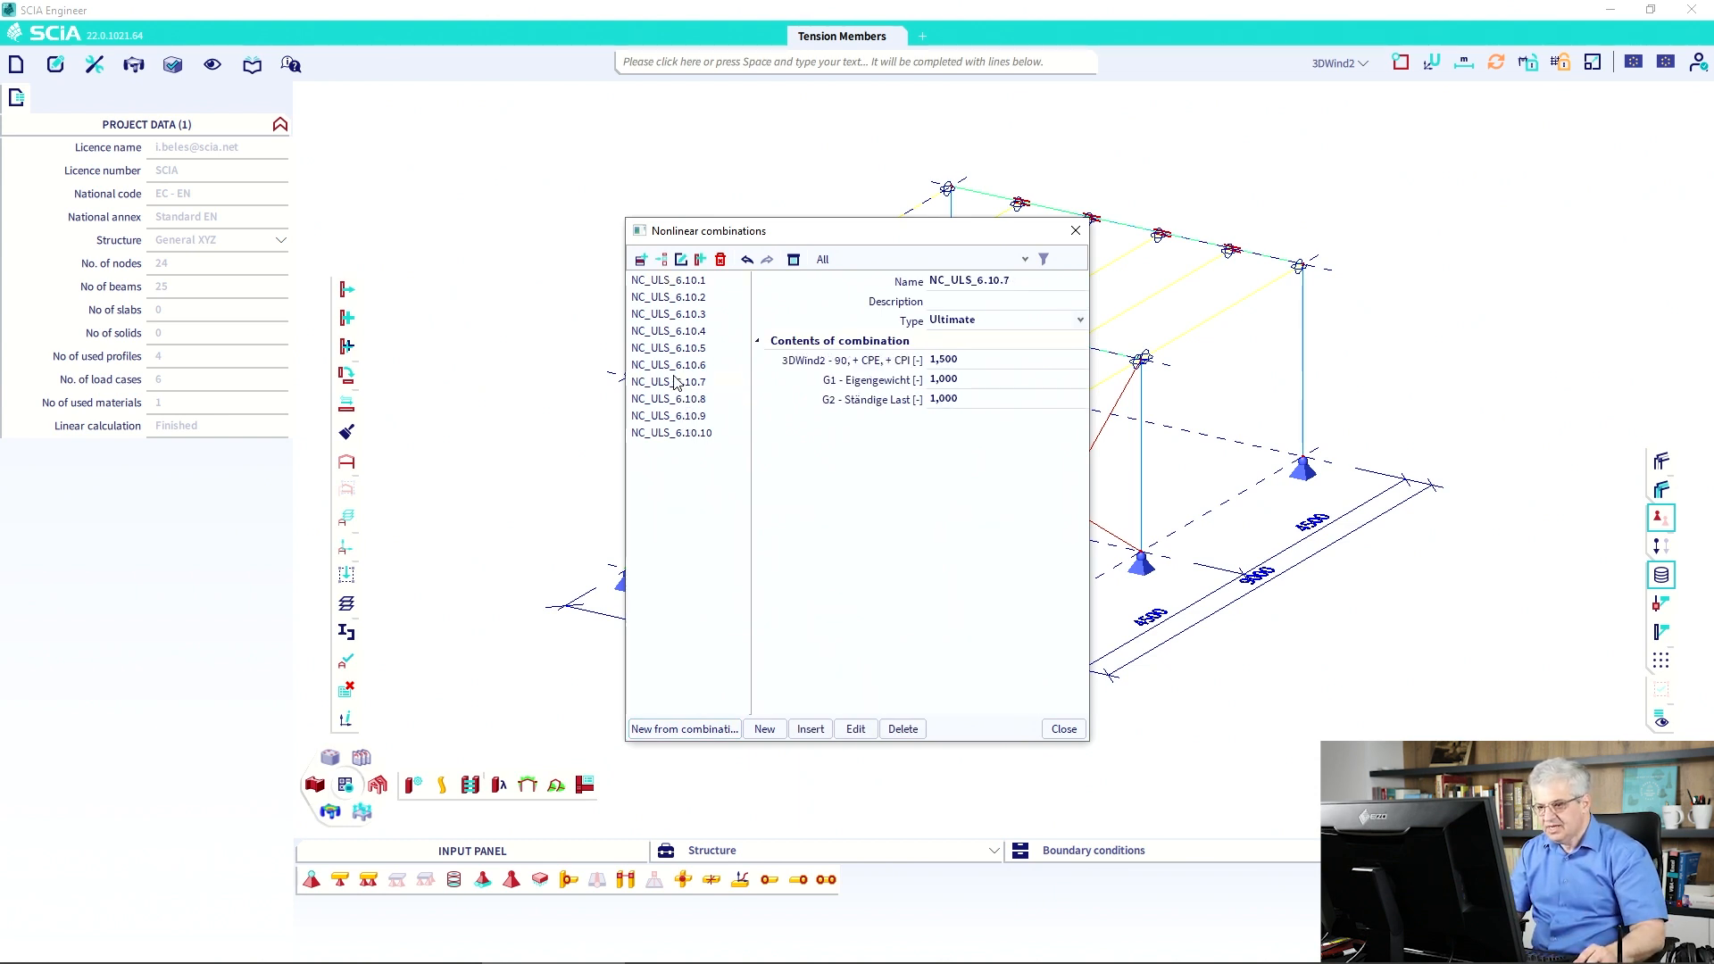
Close the combinations list and confirm FE analysis lists 10 nonlinear combinations.
{"action": "left_click", "coordinate": [1063, 728]}
{"action": "left_click", "coordinate": [345, 784]}
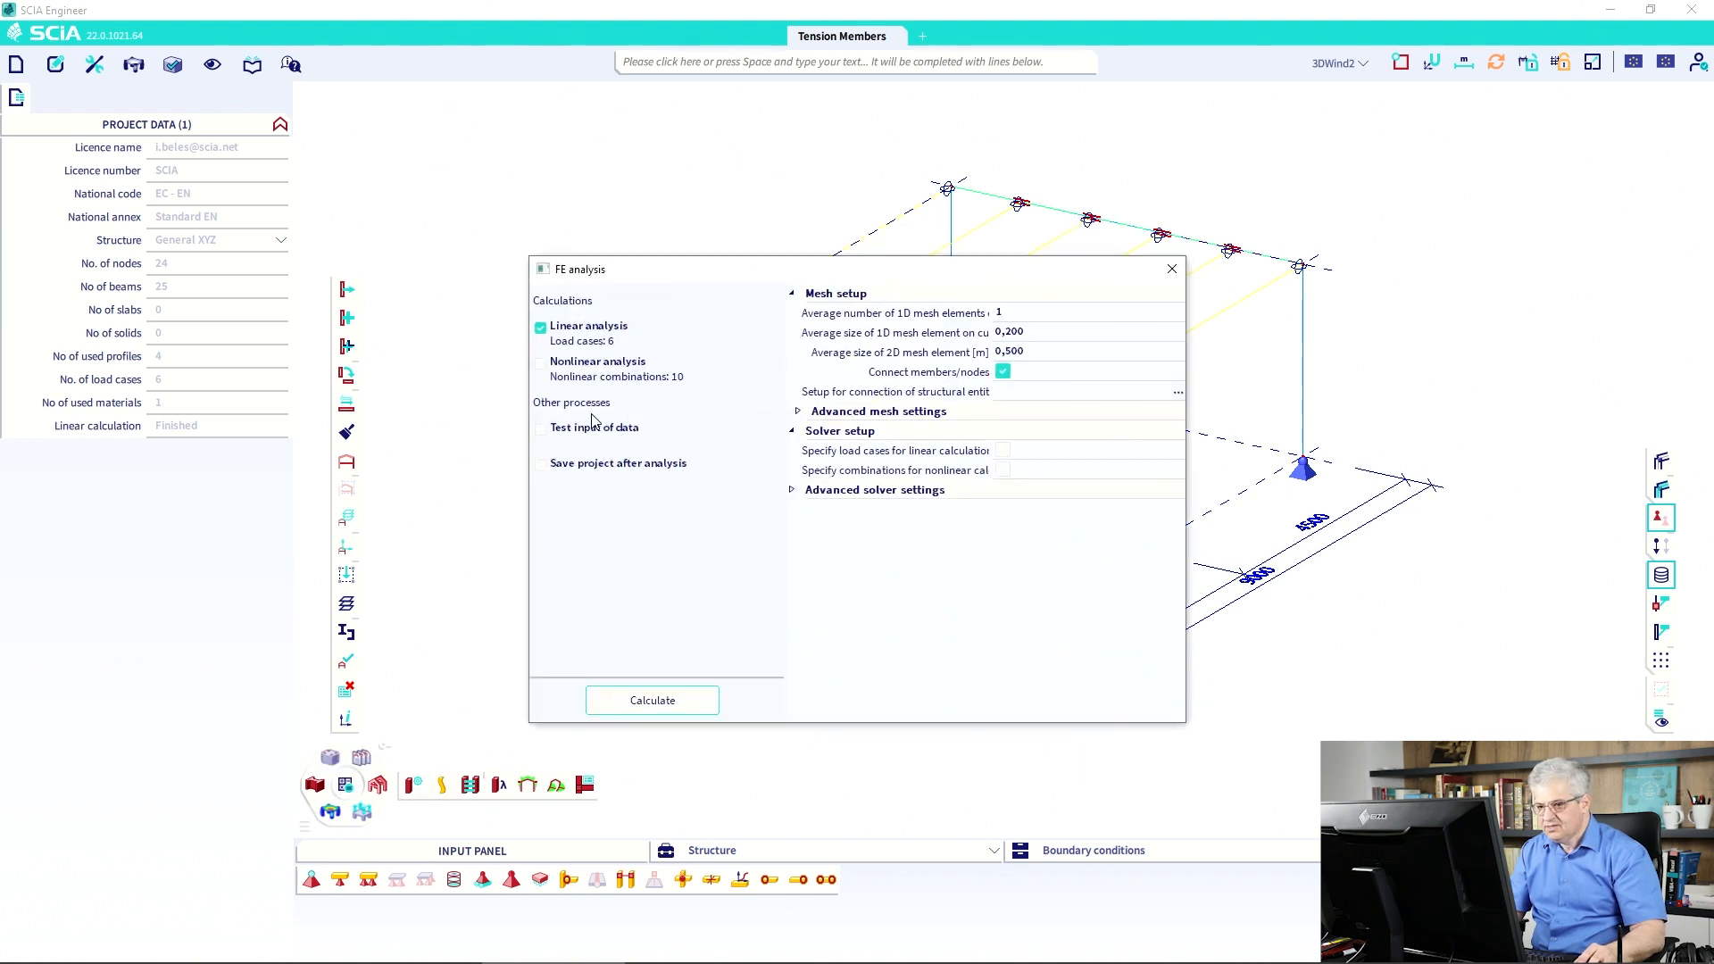
{"action": "left_click", "coordinate": [1171, 270]}
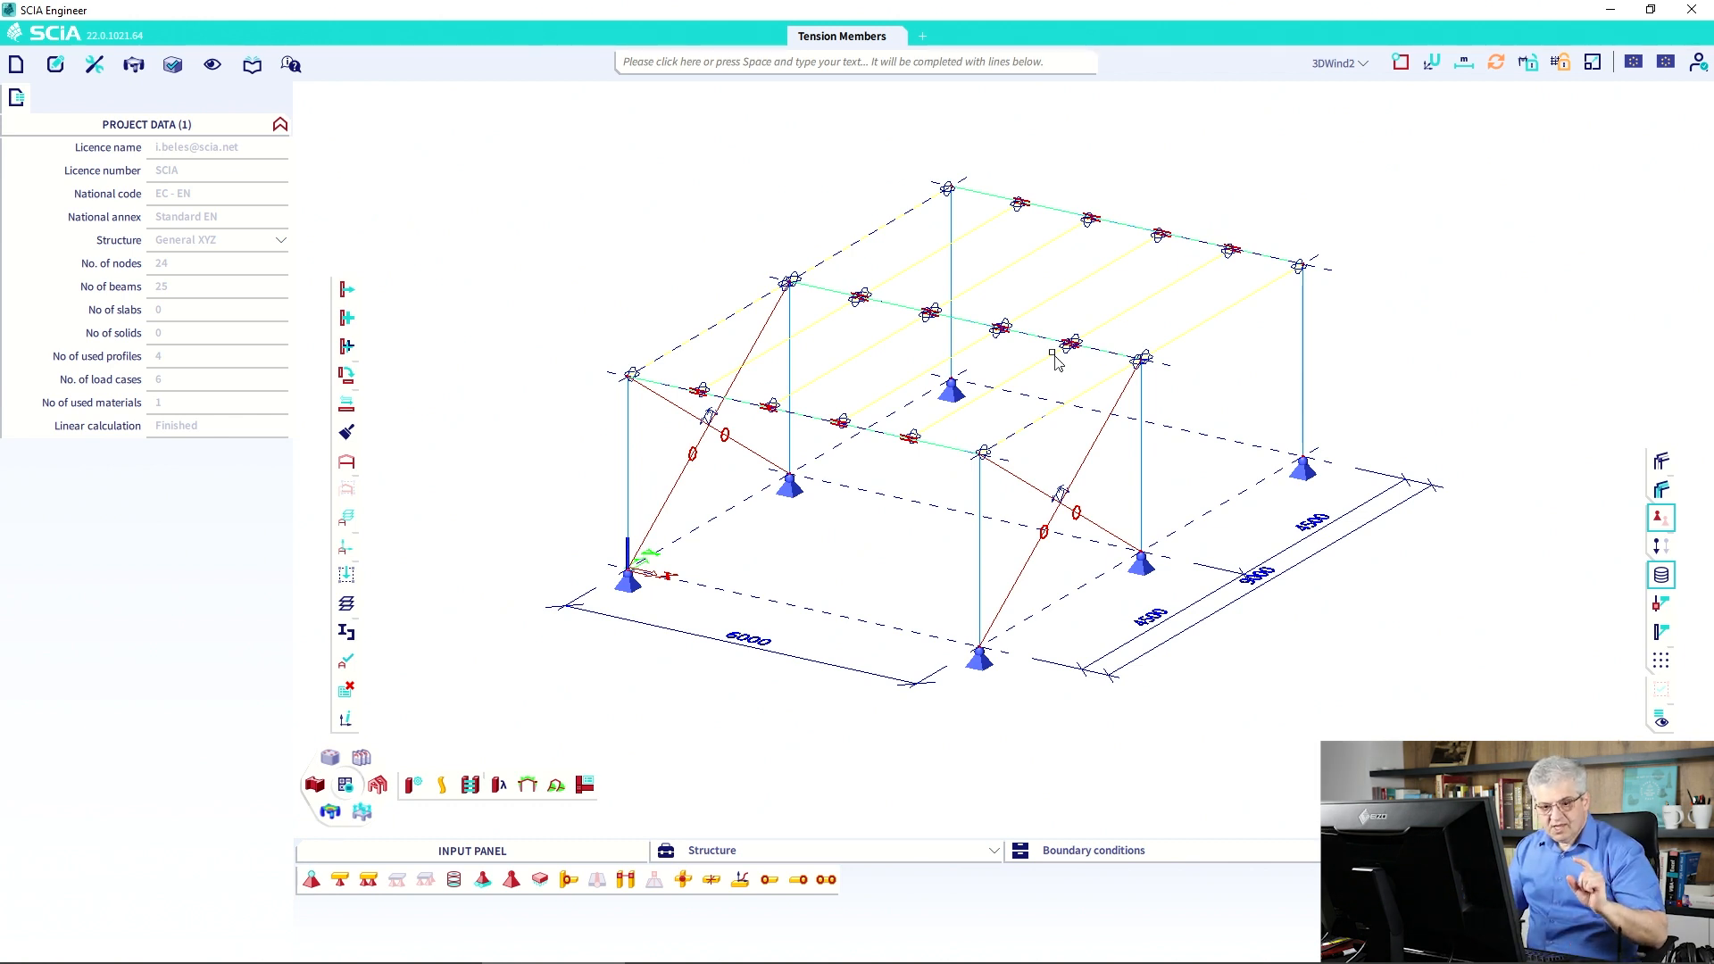
{"action": "left_click", "coordinate": [96, 66]}
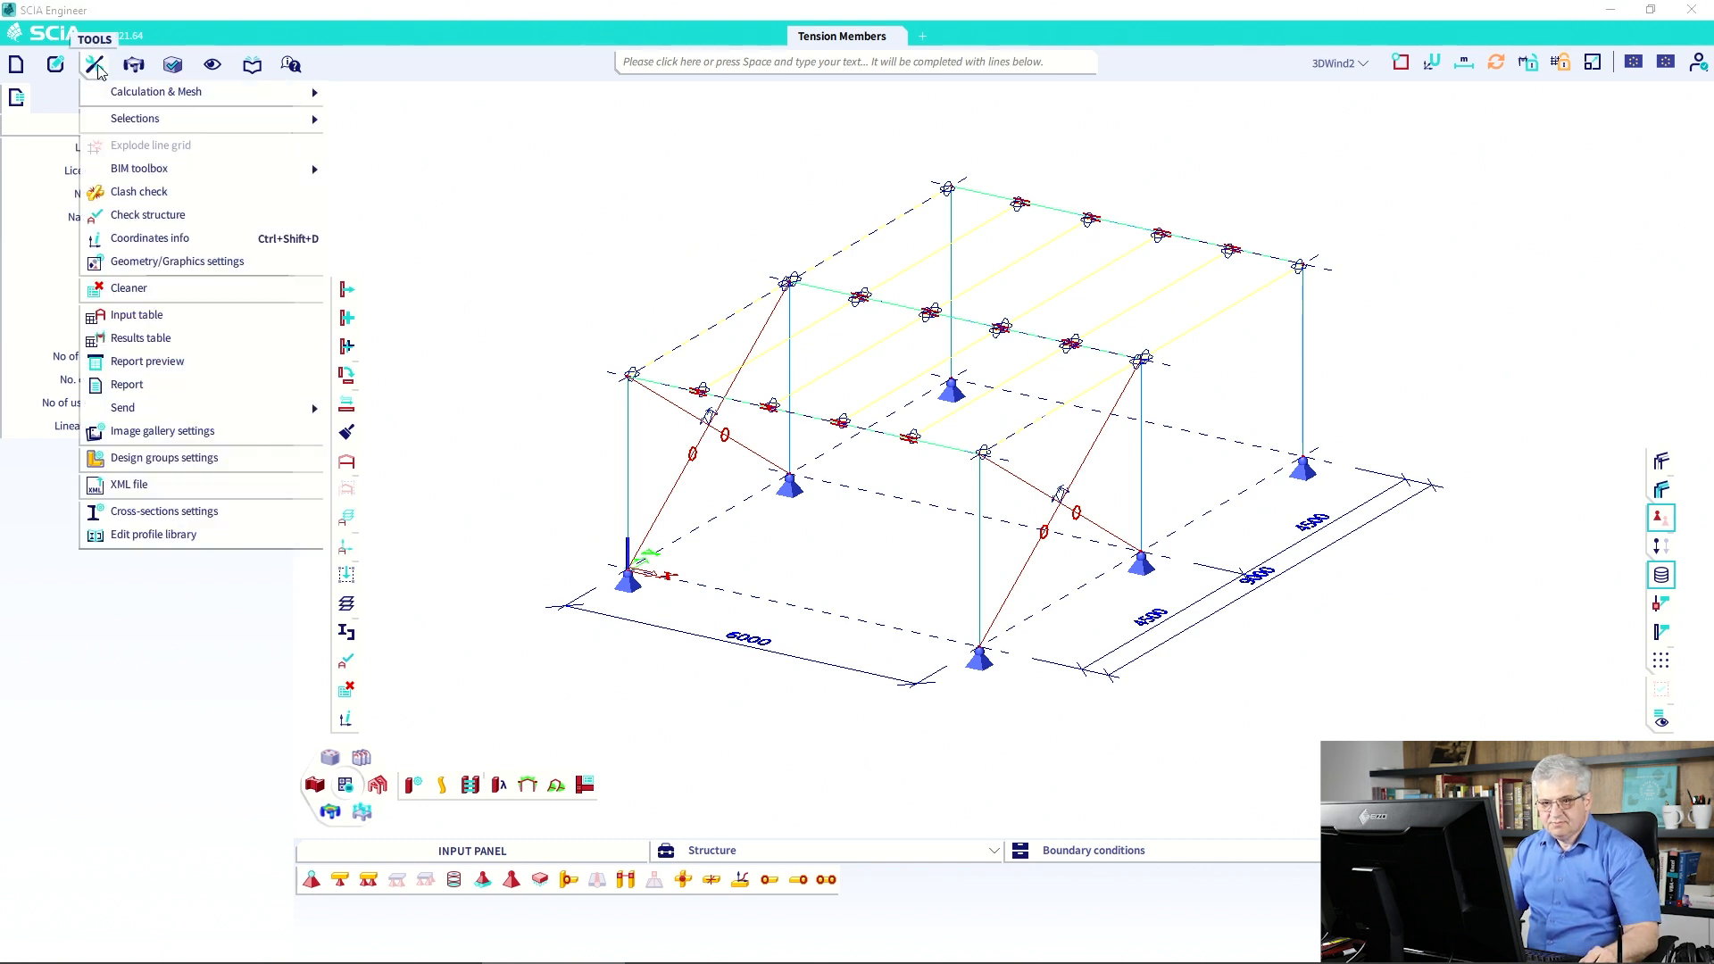
{"action": "mouse_move", "coordinate": [125, 94]}
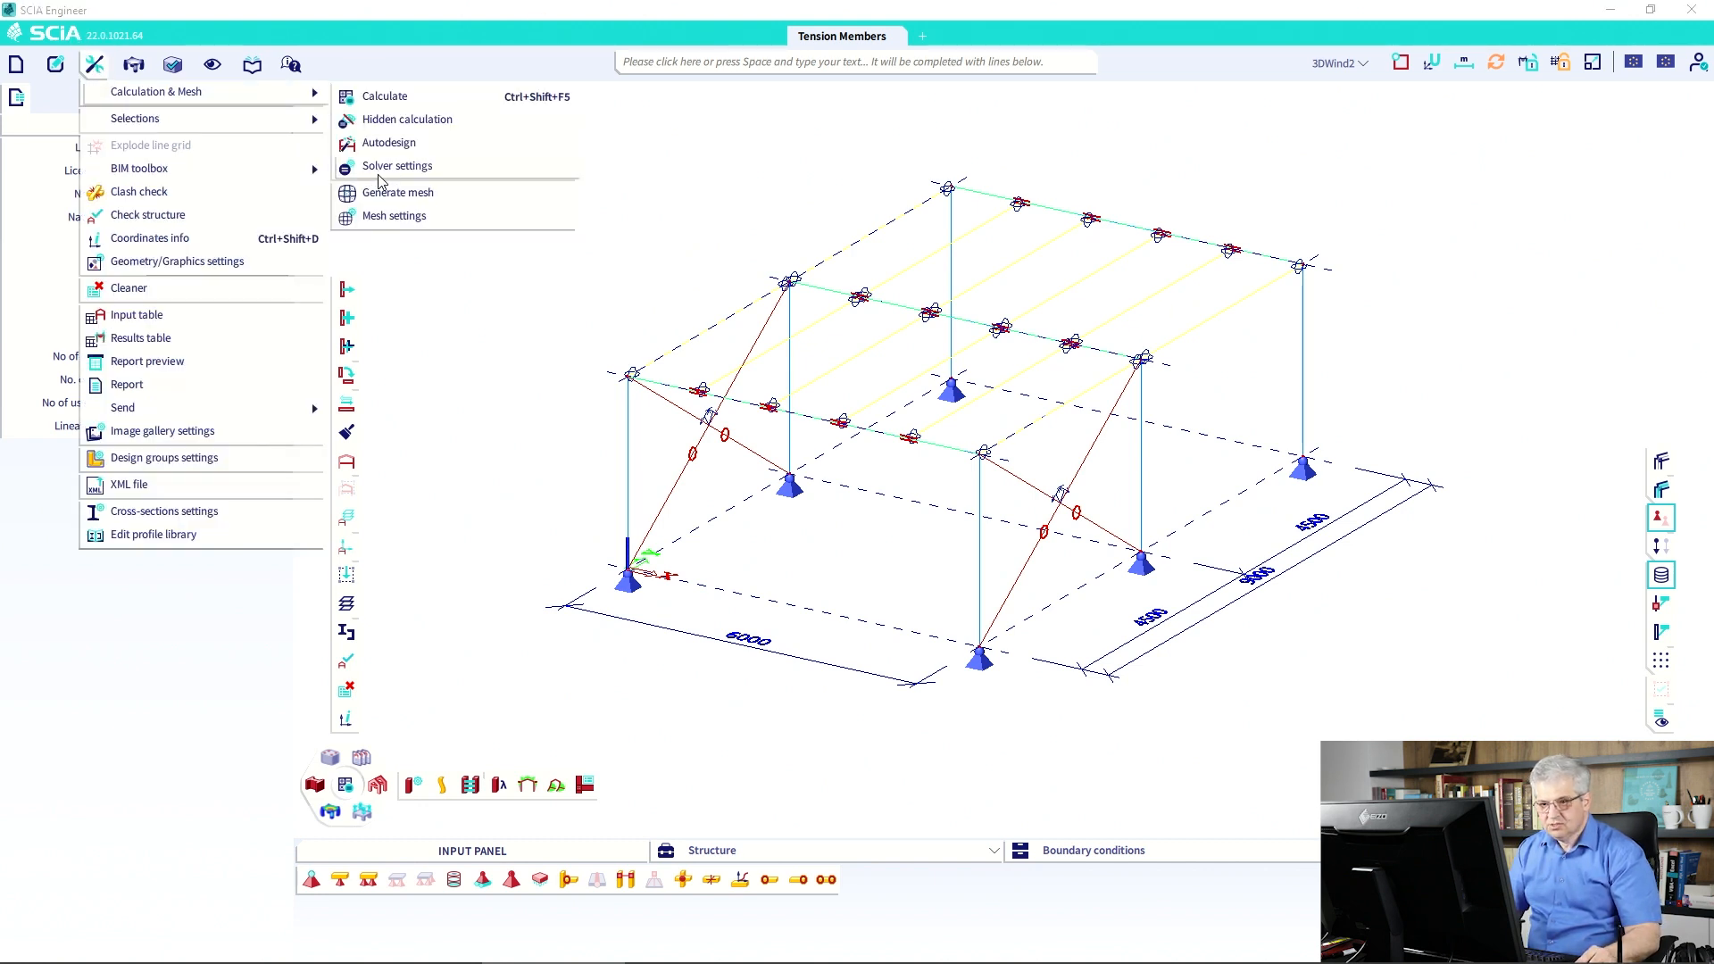
{"action": "left_click", "coordinate": [393, 216]}
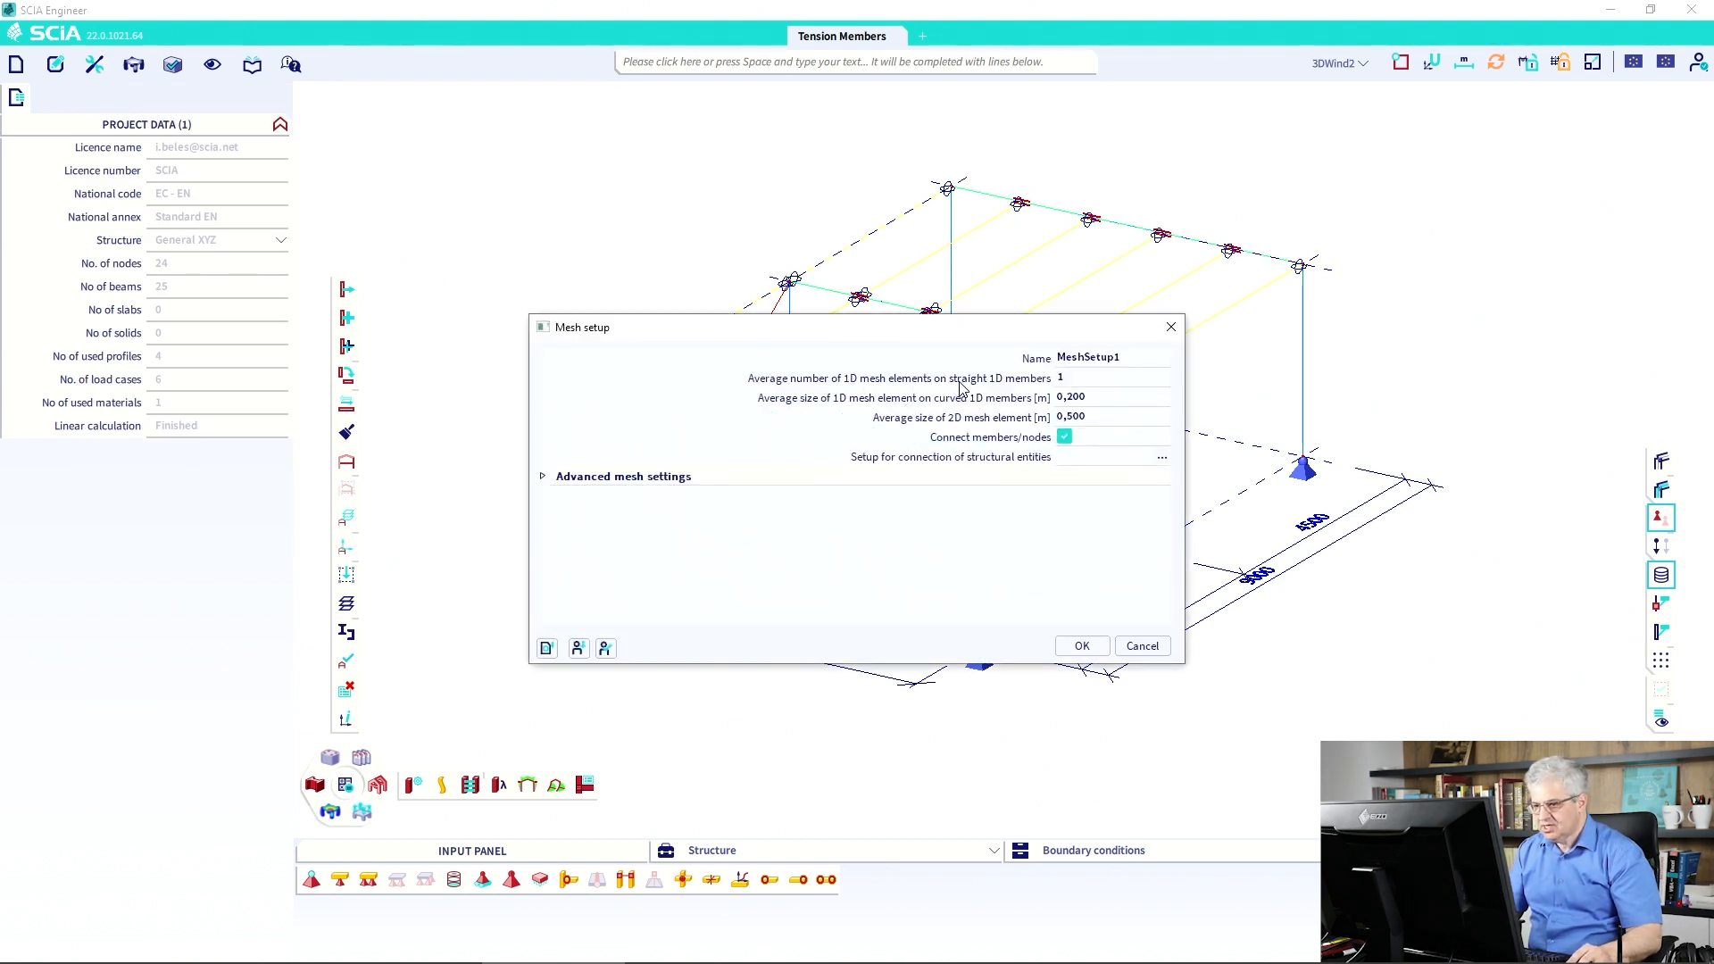
{"action": "left_click", "coordinate": [1068, 380]}
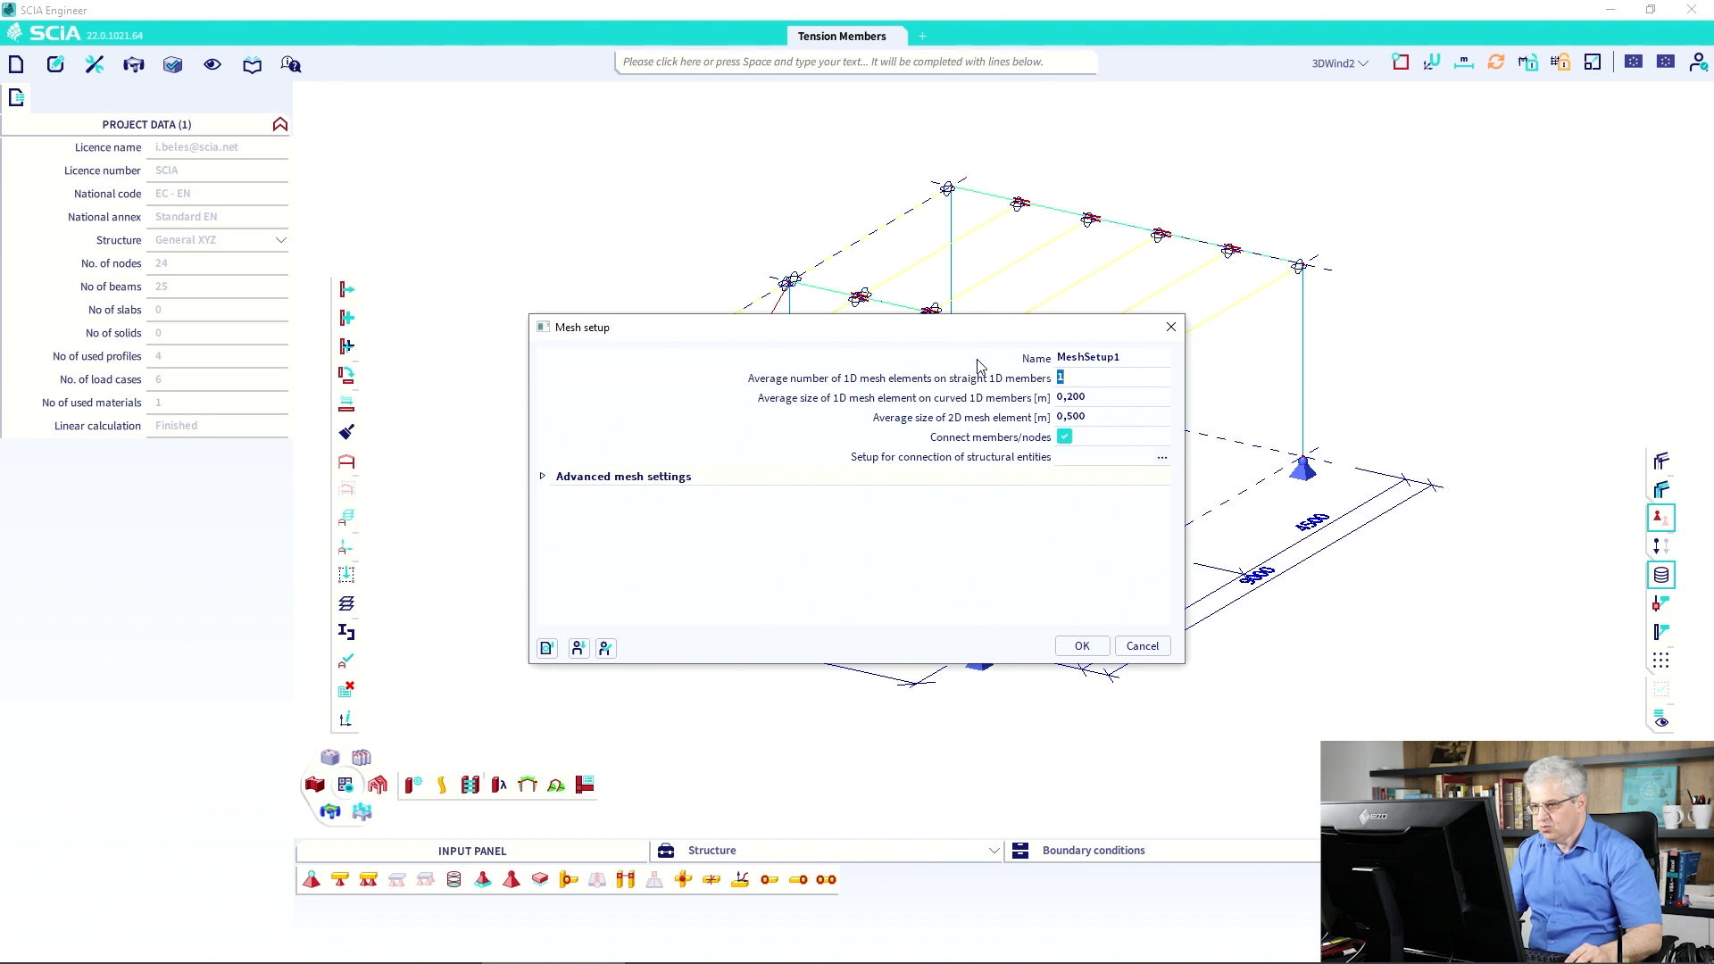
{"action": "left_click_drag", "start_coordinate": [941, 338], "coordinate": [944, 404]}
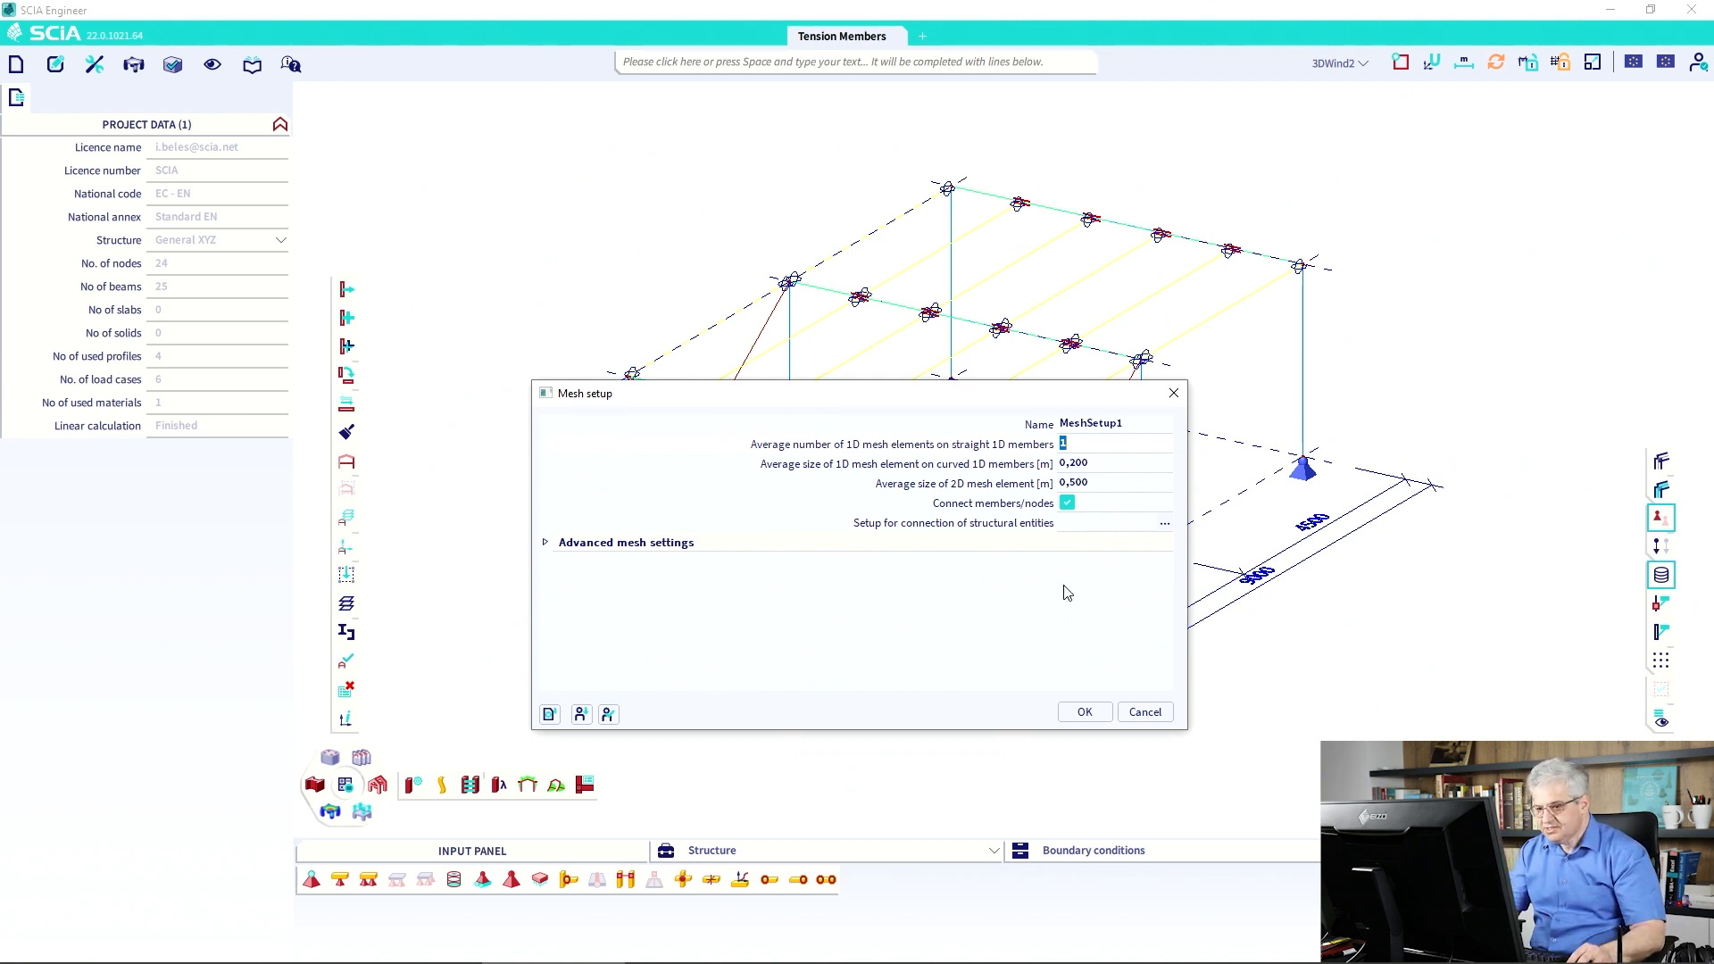
{"action": "left_click", "coordinate": [1145, 712]}
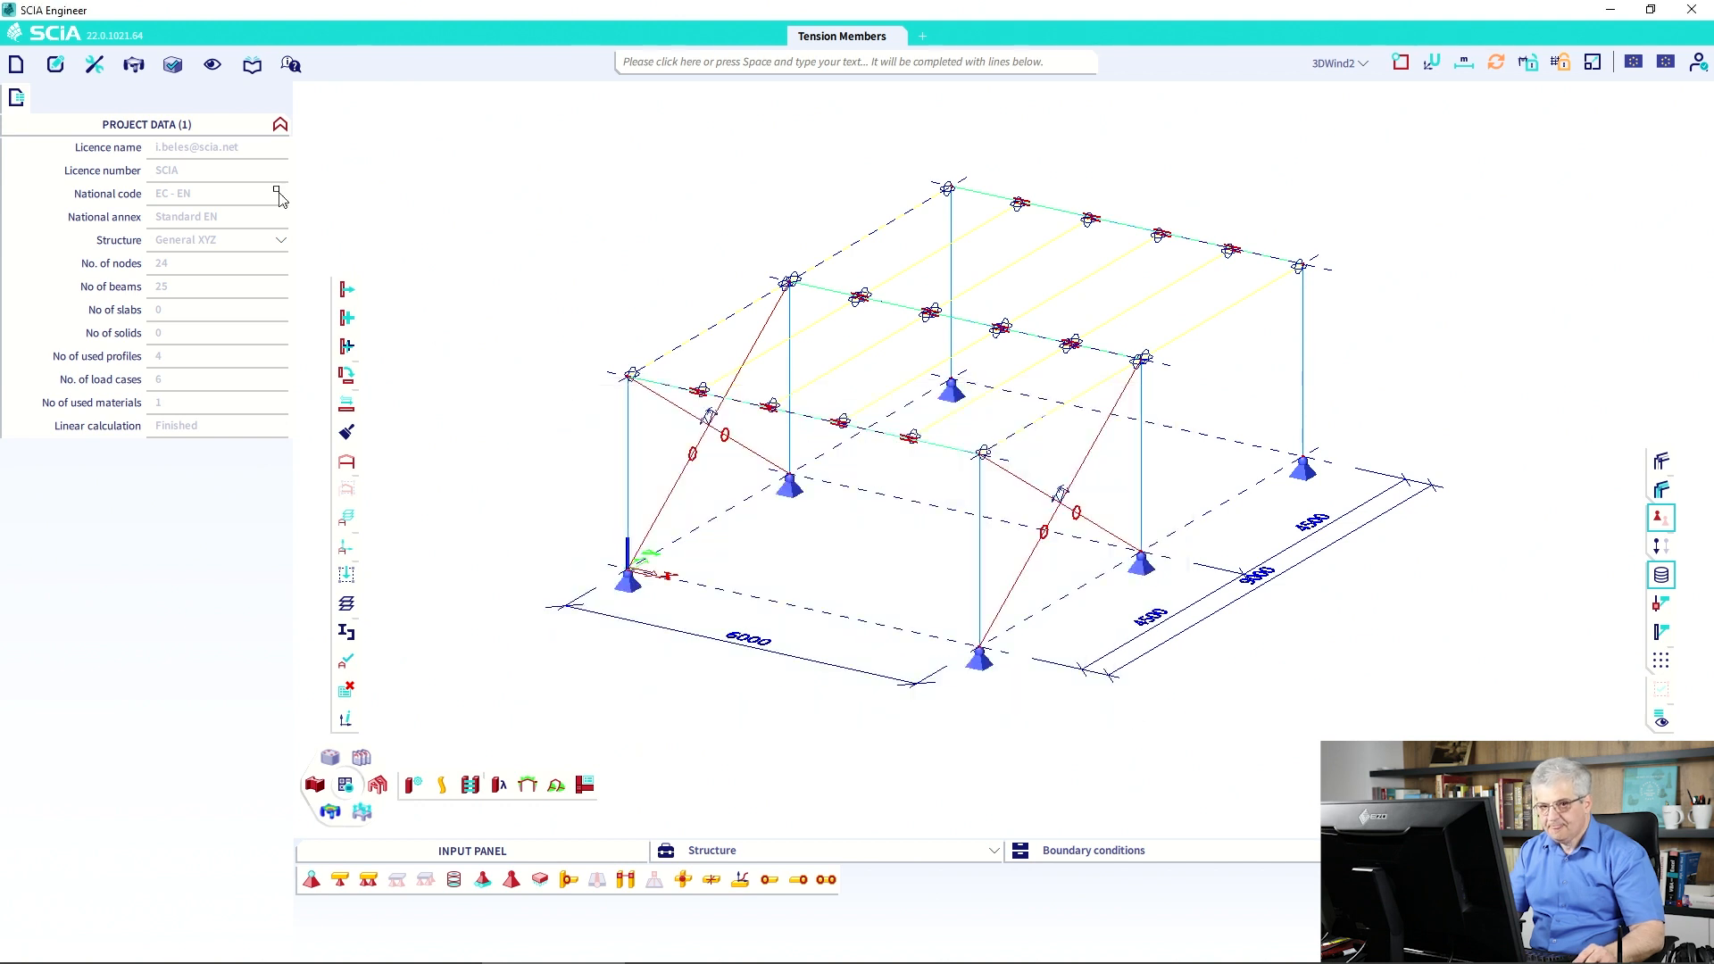
{"action": "left_click", "coordinate": [93, 64]}
{"action": "mouse_move", "coordinate": [178, 91]}
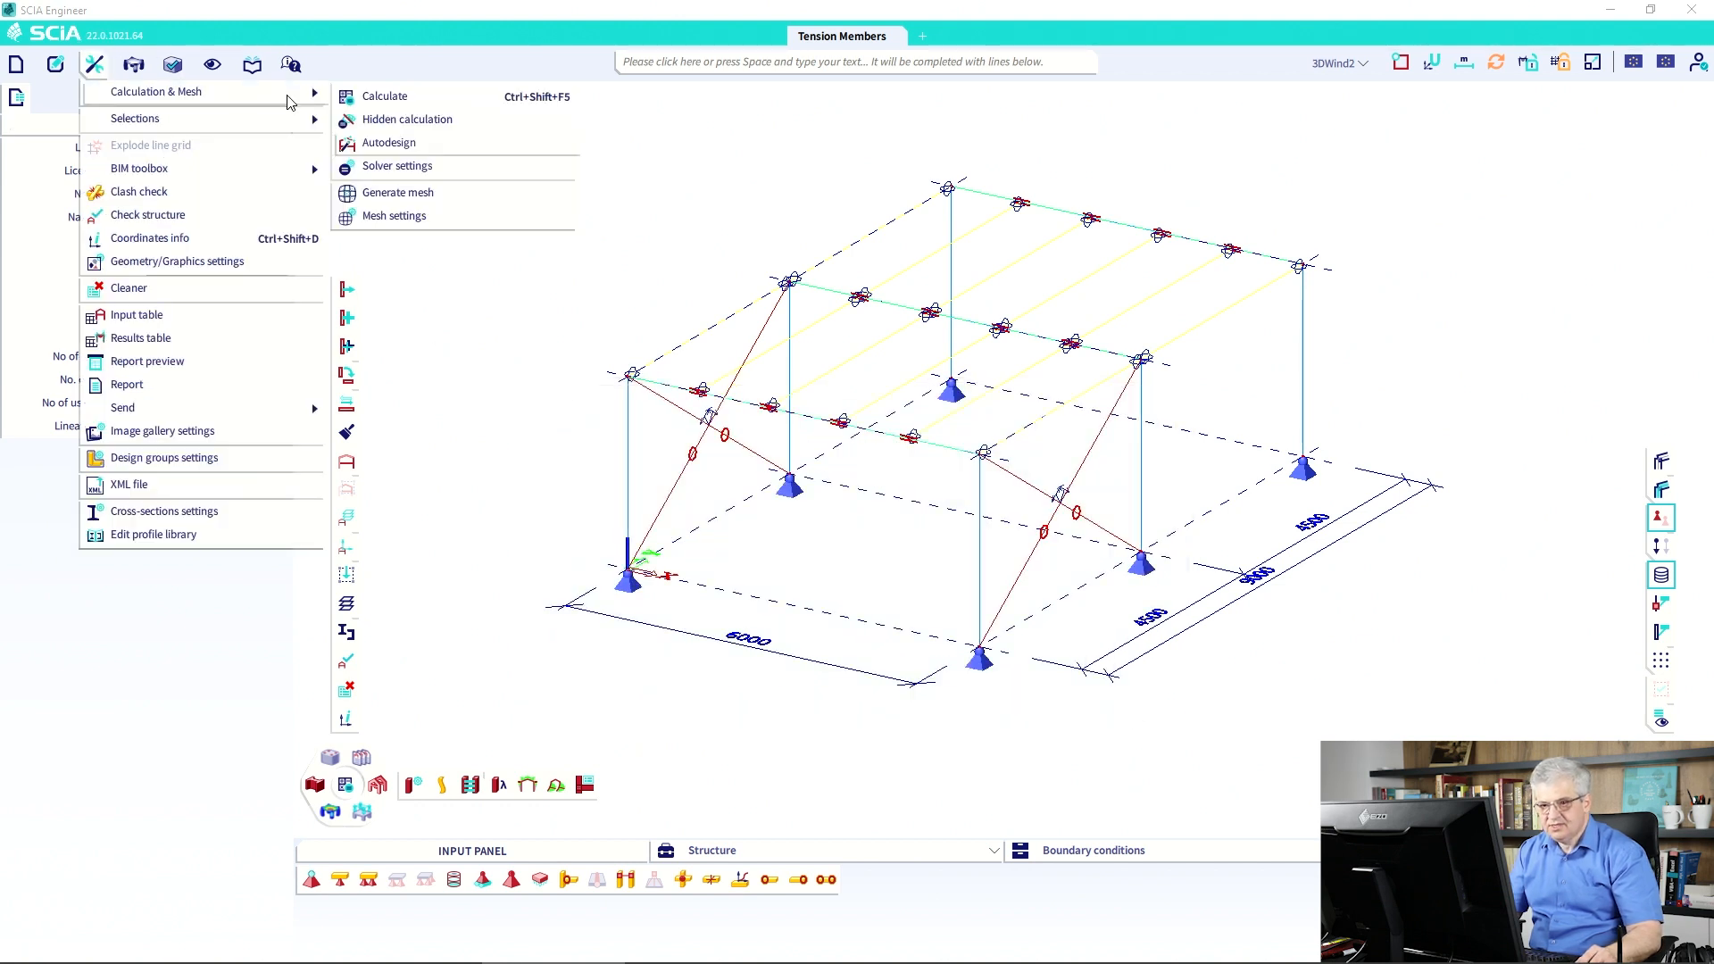
{"action": "left_click", "coordinate": [402, 167]}
{"action": "left_click", "coordinate": [543, 418]}
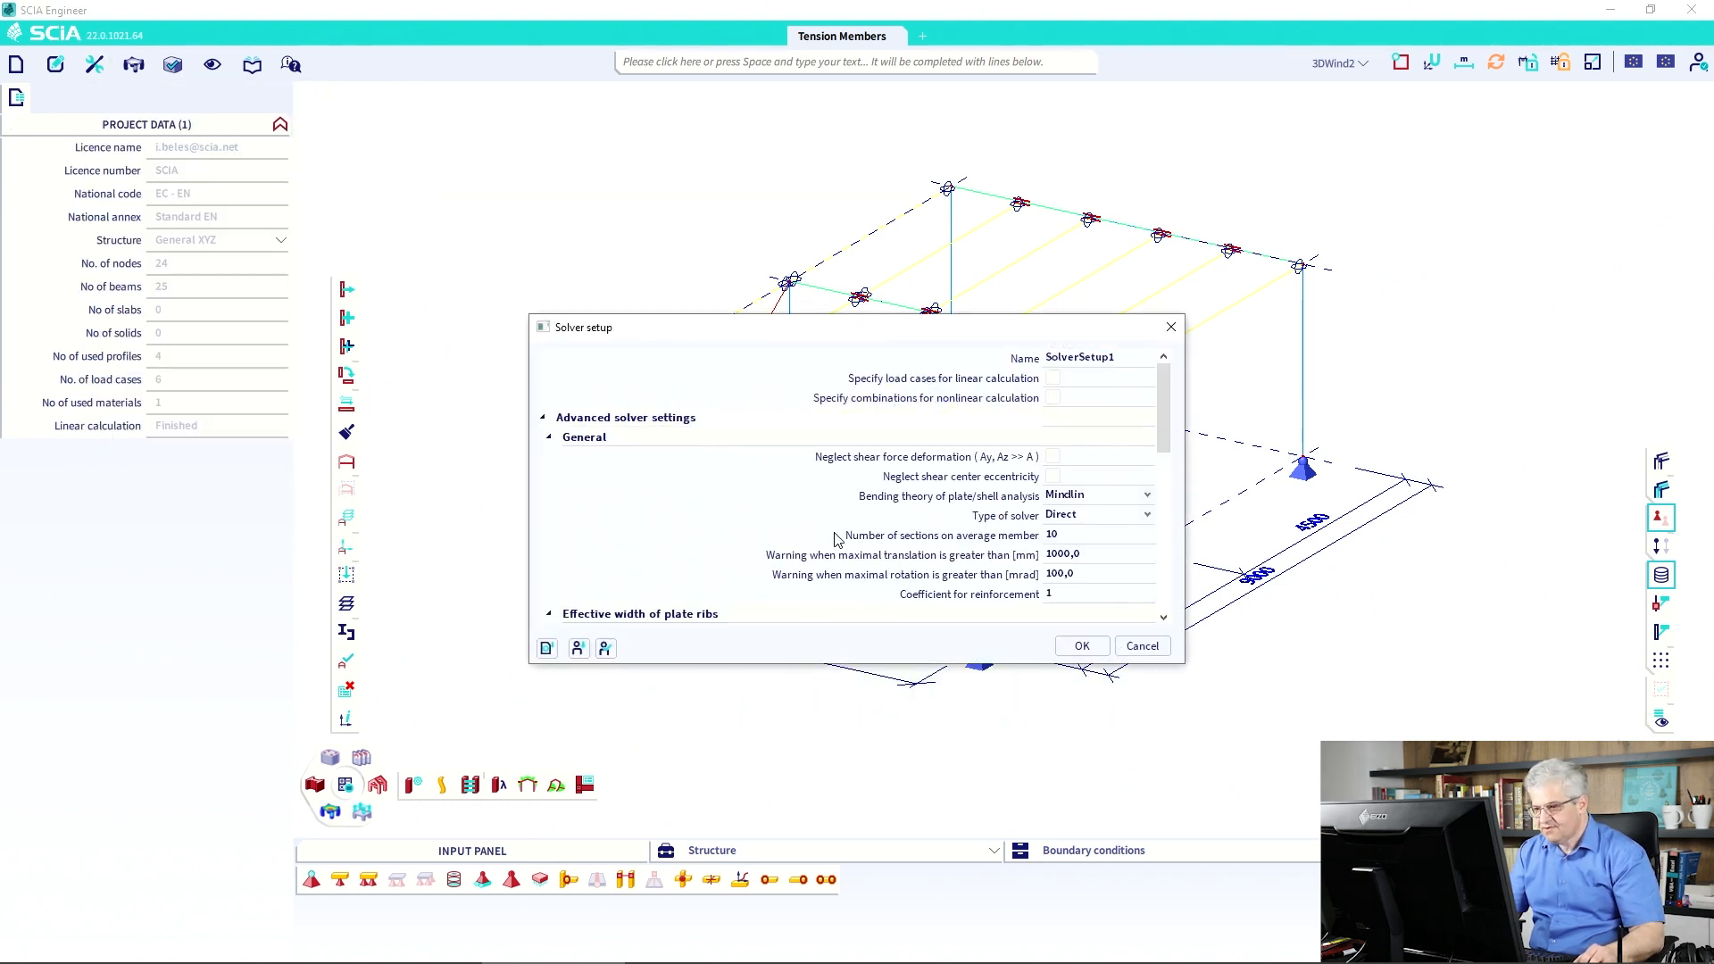
{"action": "scroll", "coordinate": [950, 515], "scroll_direction": "down", "scroll_amount": 3}
{"action": "scroll", "coordinate": [950, 514], "scroll_direction": "down", "scroll_amount": 1}
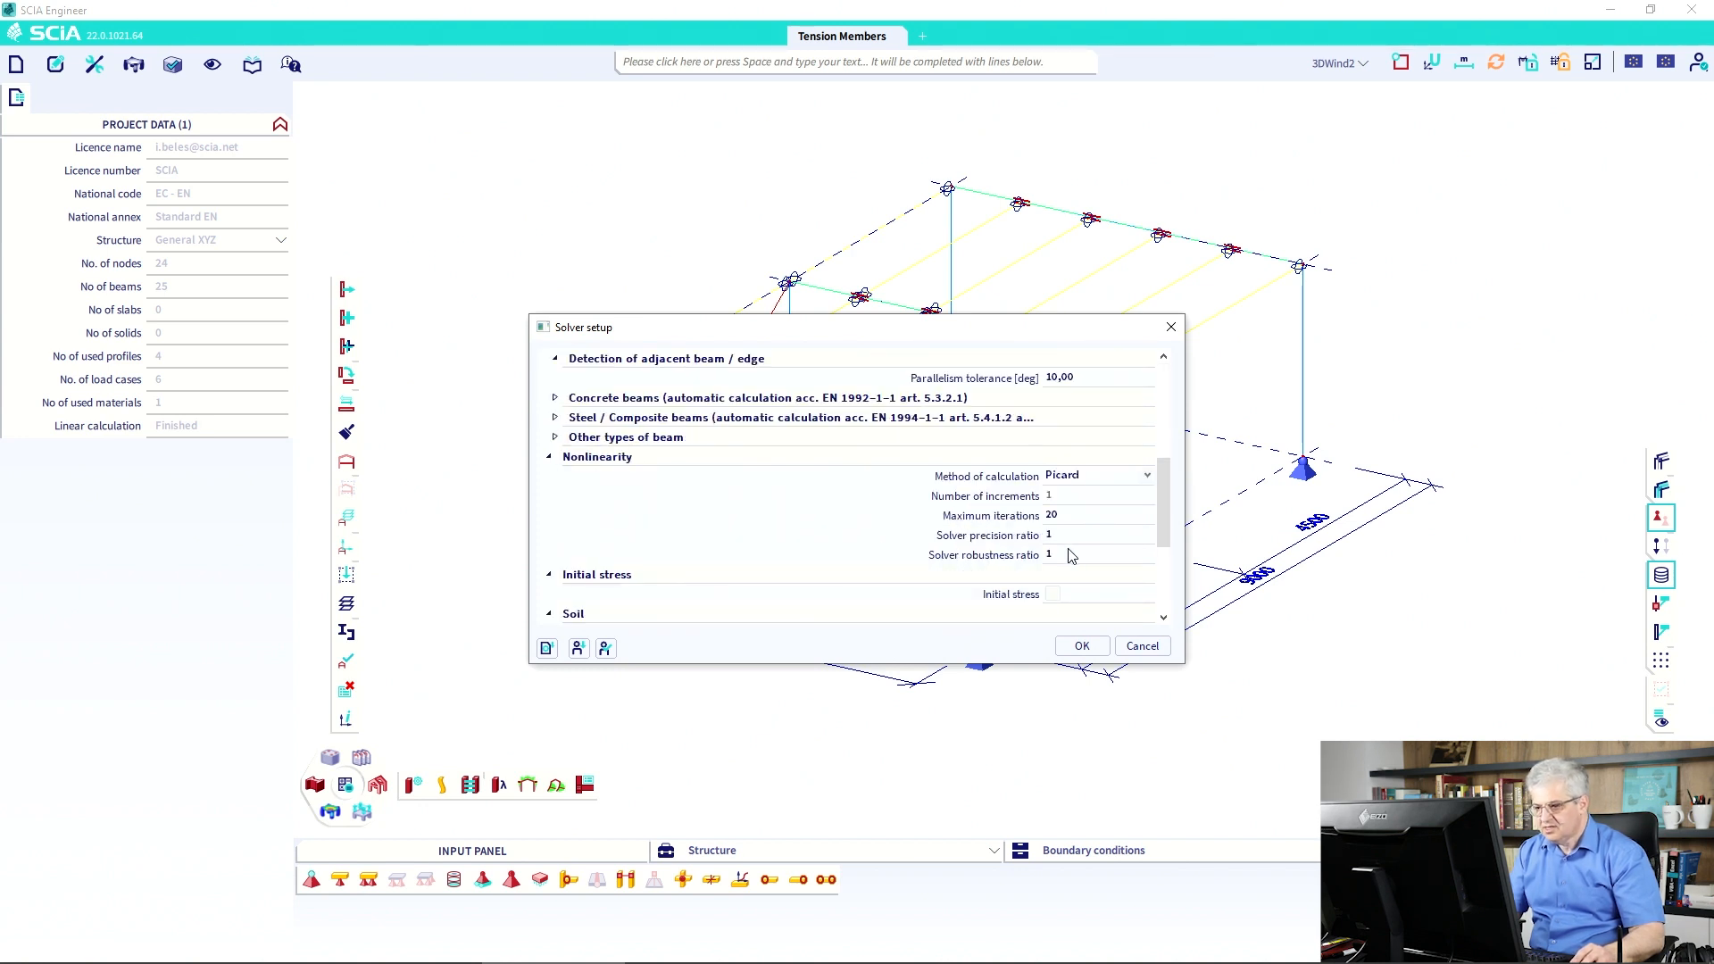
{"action": "double_click", "coordinate": [1065, 515]}
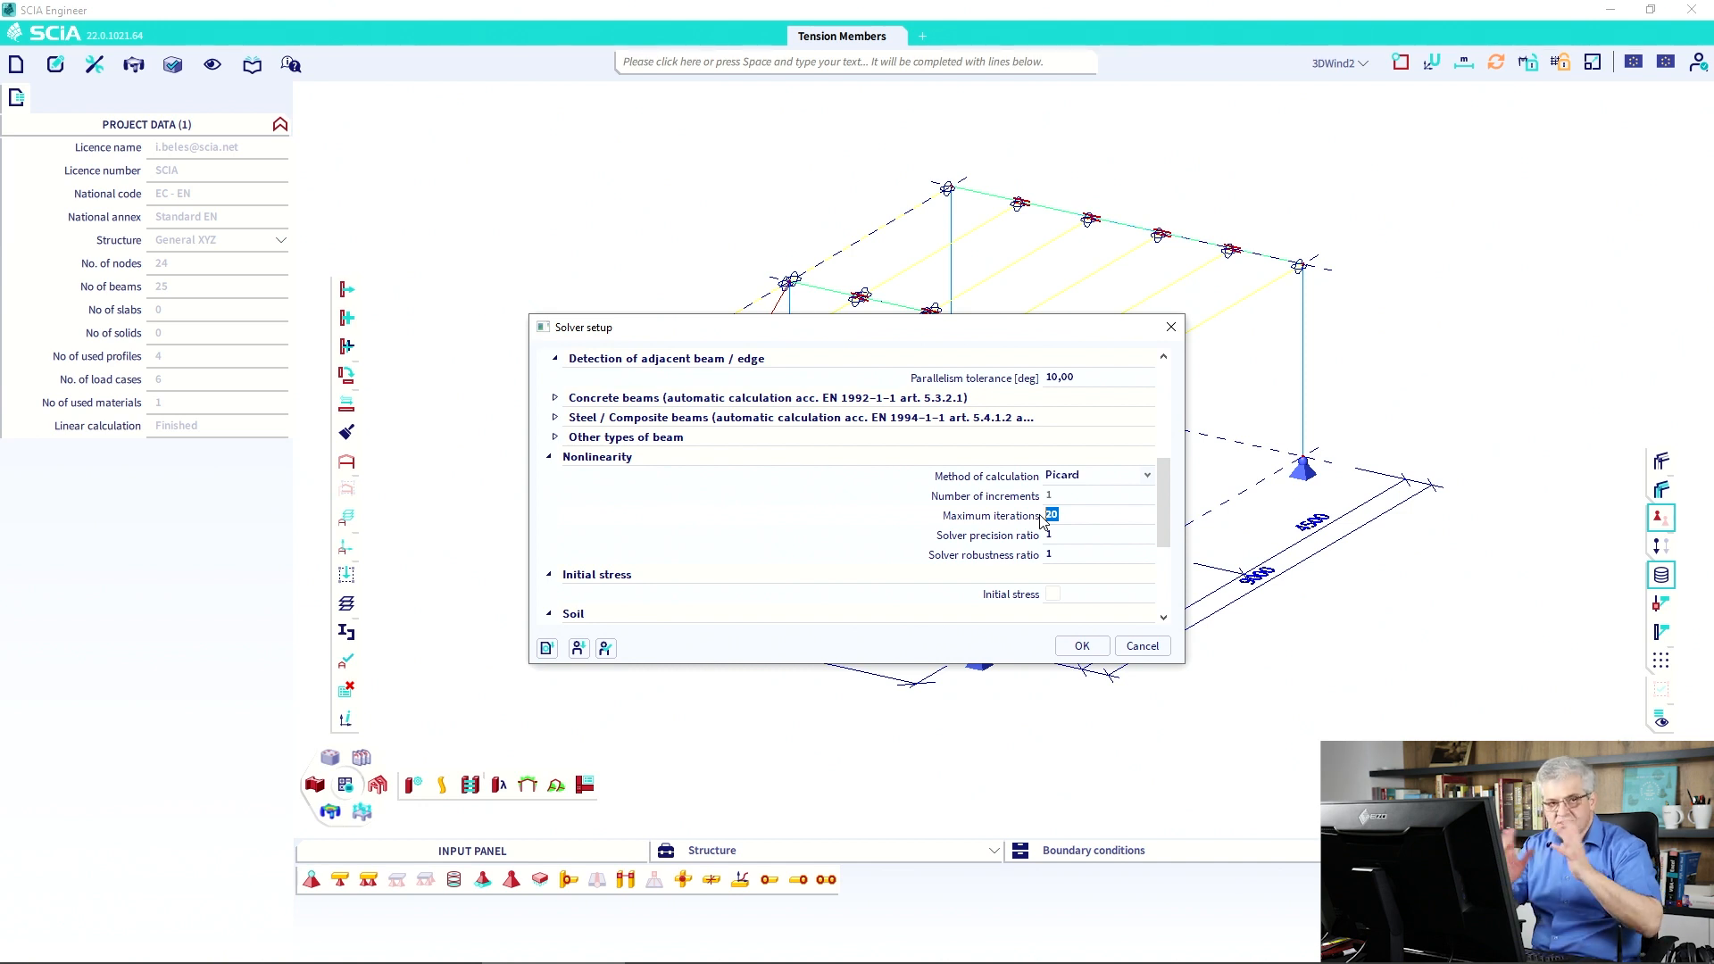
{"action": "left_click", "coordinate": [1099, 482]}
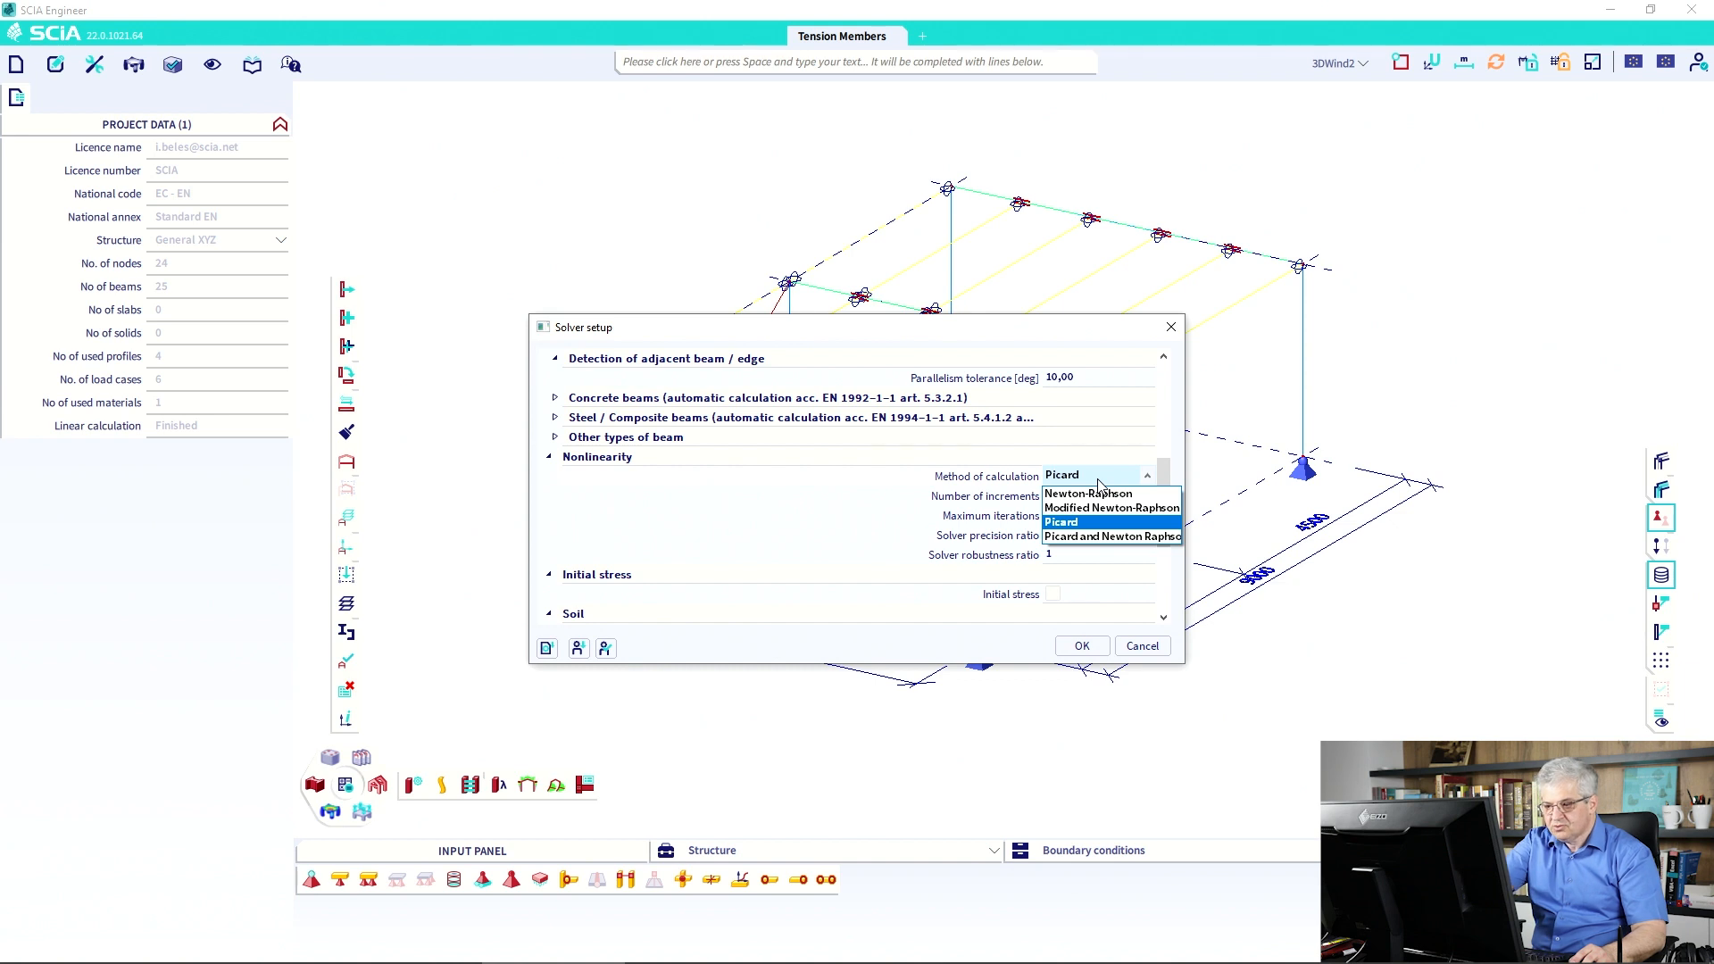
{"action": "left_click", "coordinate": [1099, 482]}
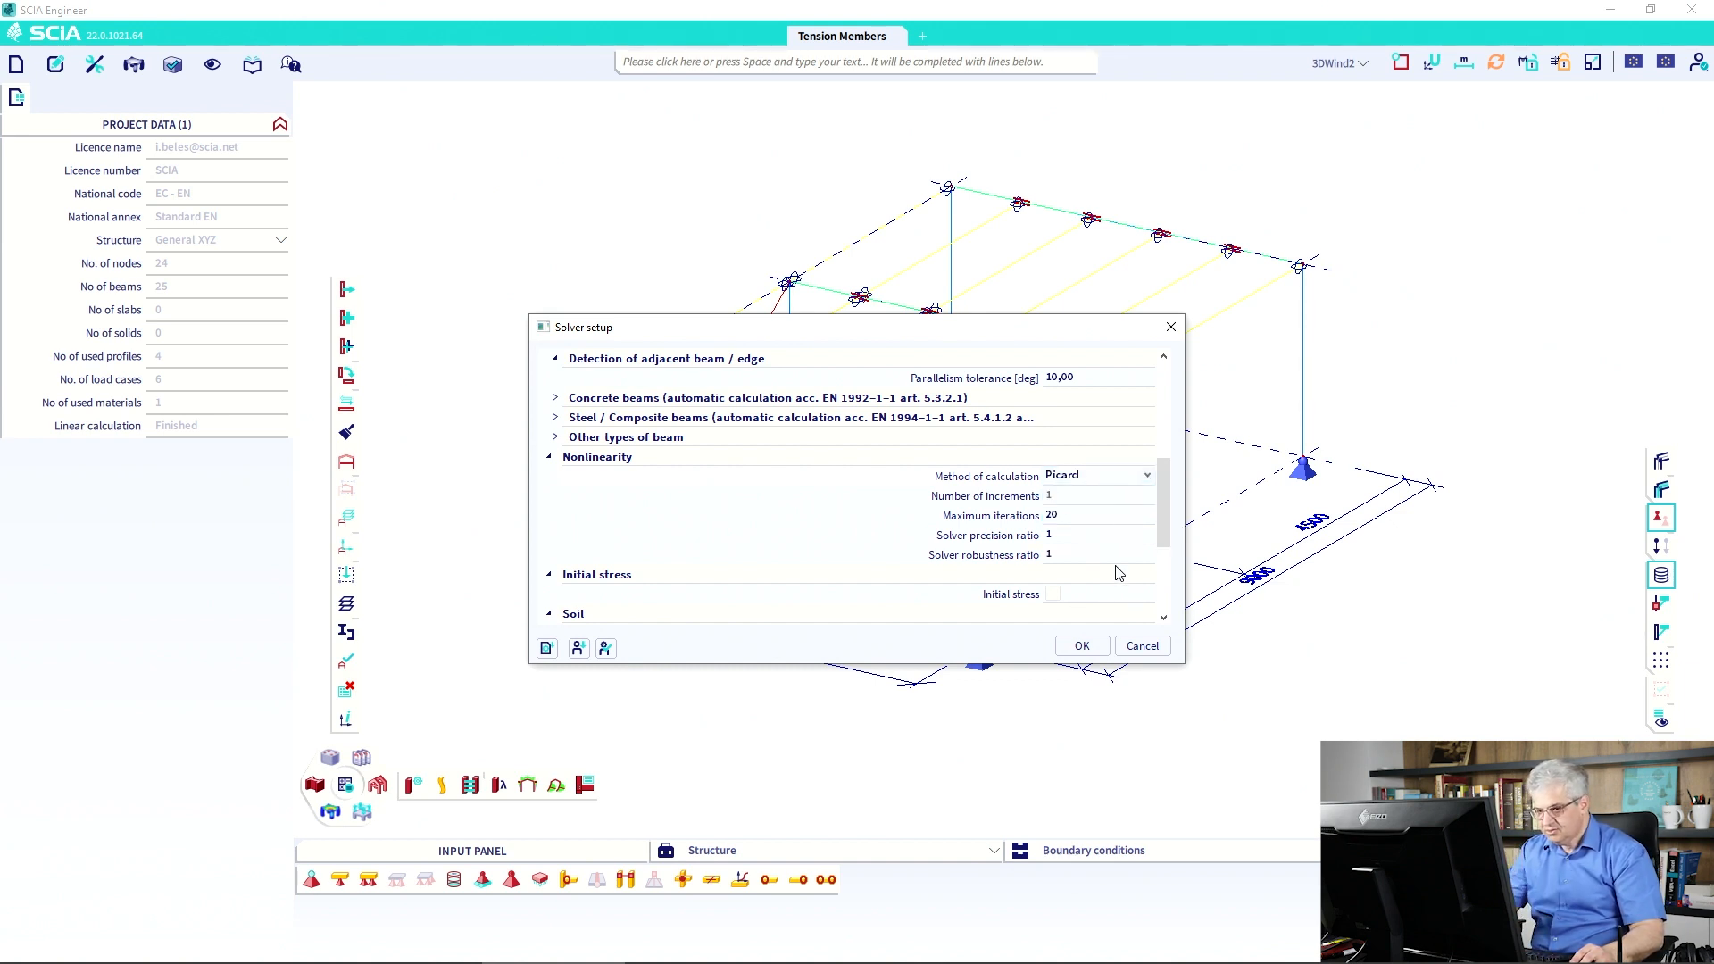
{"action": "left_click", "coordinate": [1135, 647]}
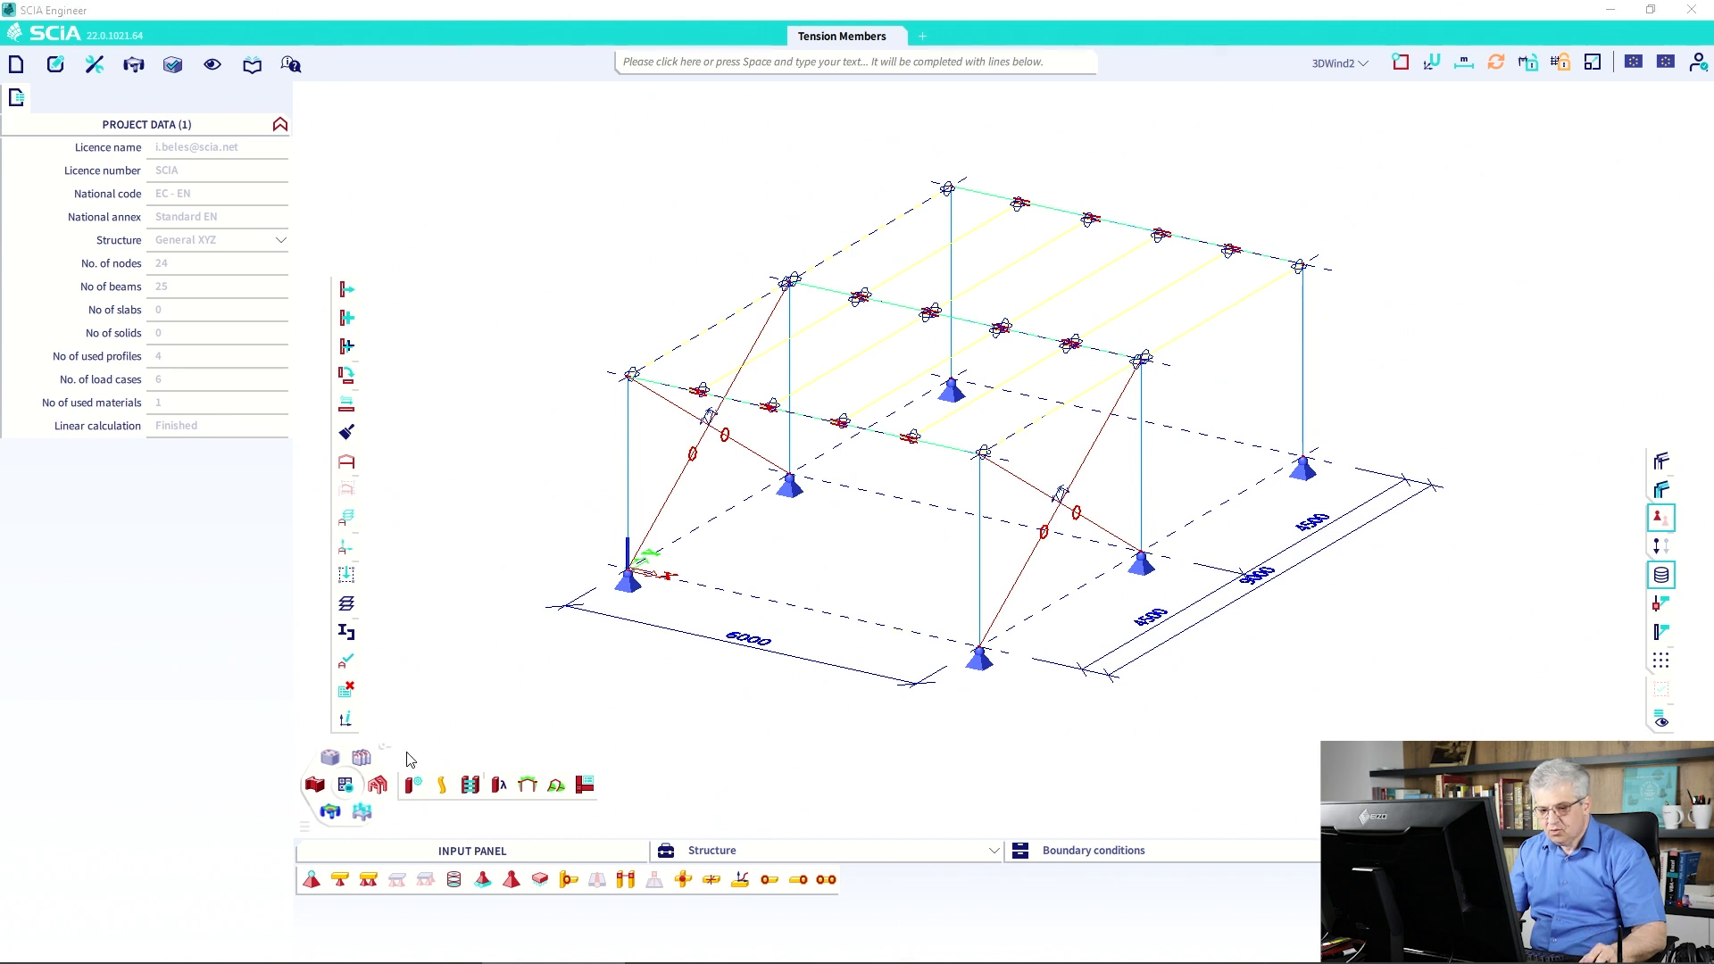
Run linear plus nonlinear analysis; the nonlinear run ends OK with 5.2 mm maximum translation.
{"action": "left_click", "coordinate": [345, 785]}
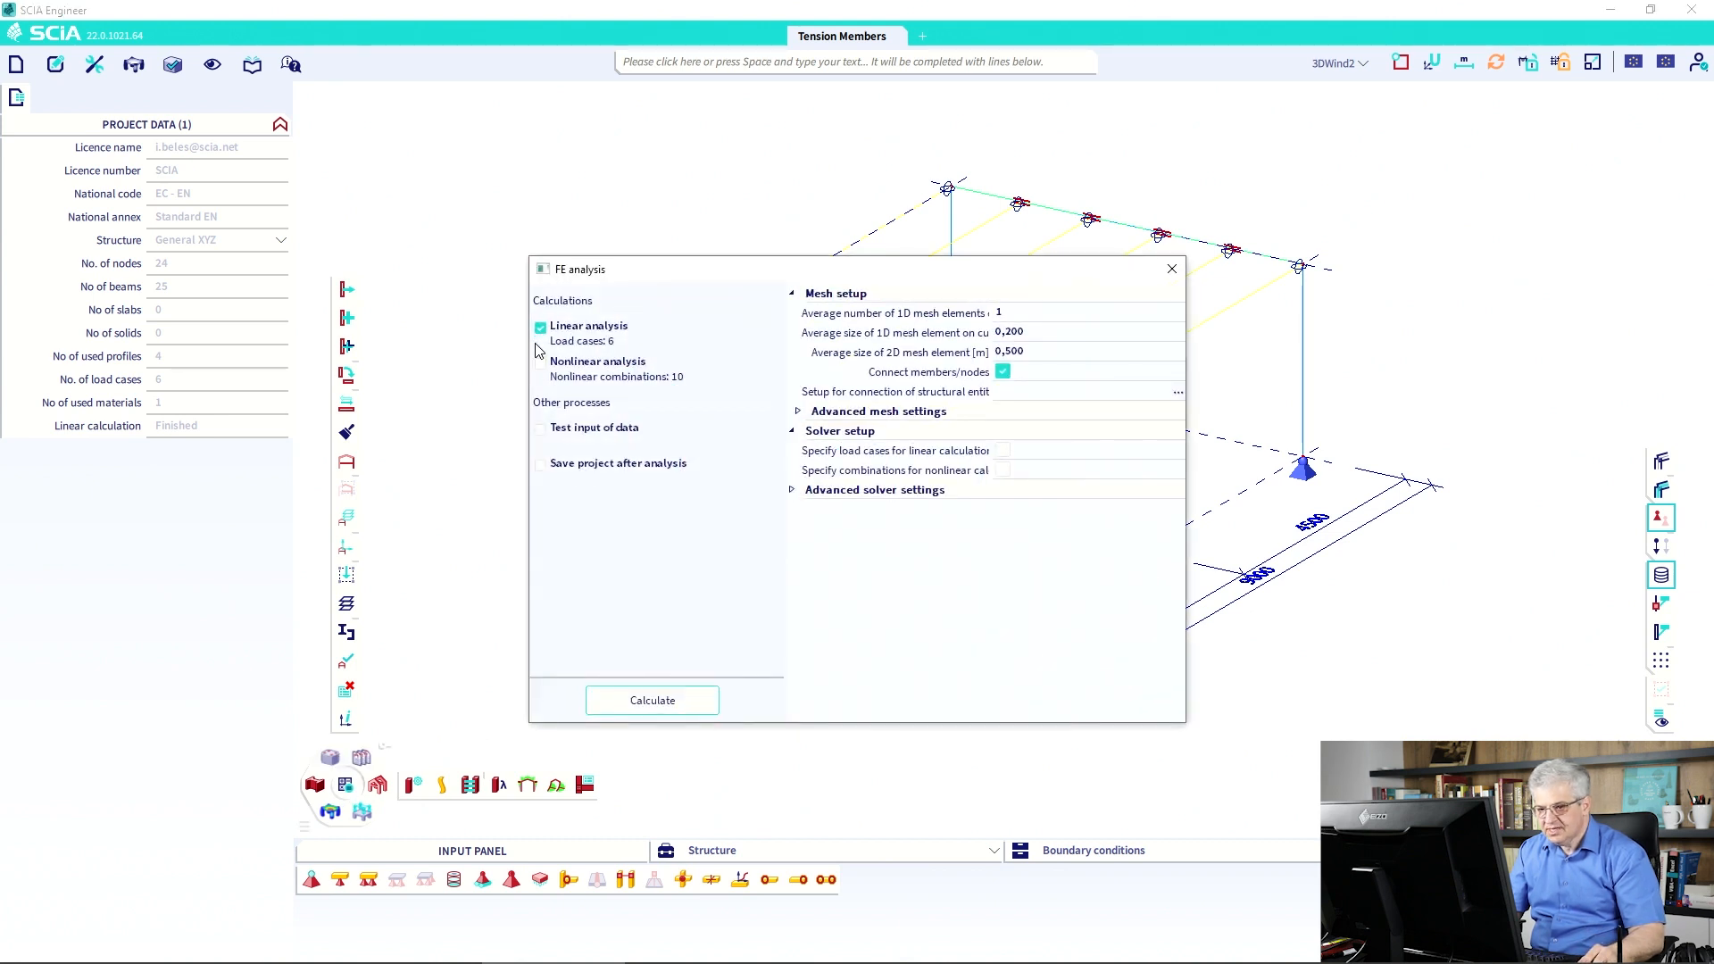
{"action": "left_click", "coordinate": [540, 364]}
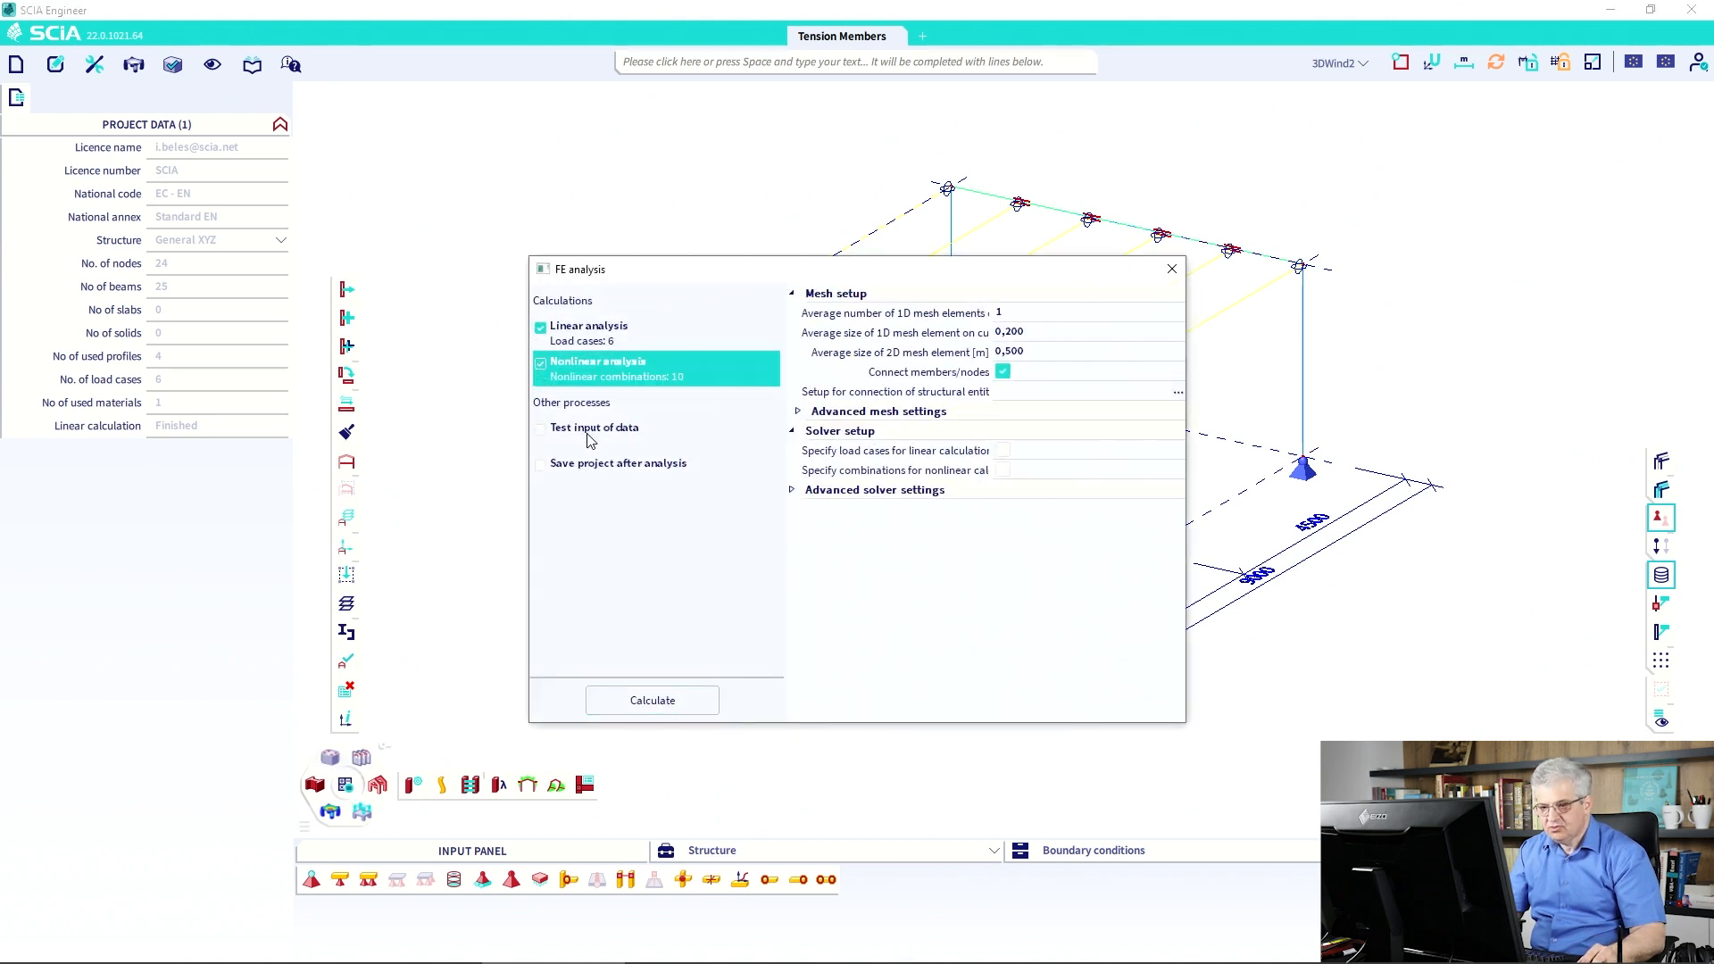
{"action": "left_click", "coordinate": [665, 700]}
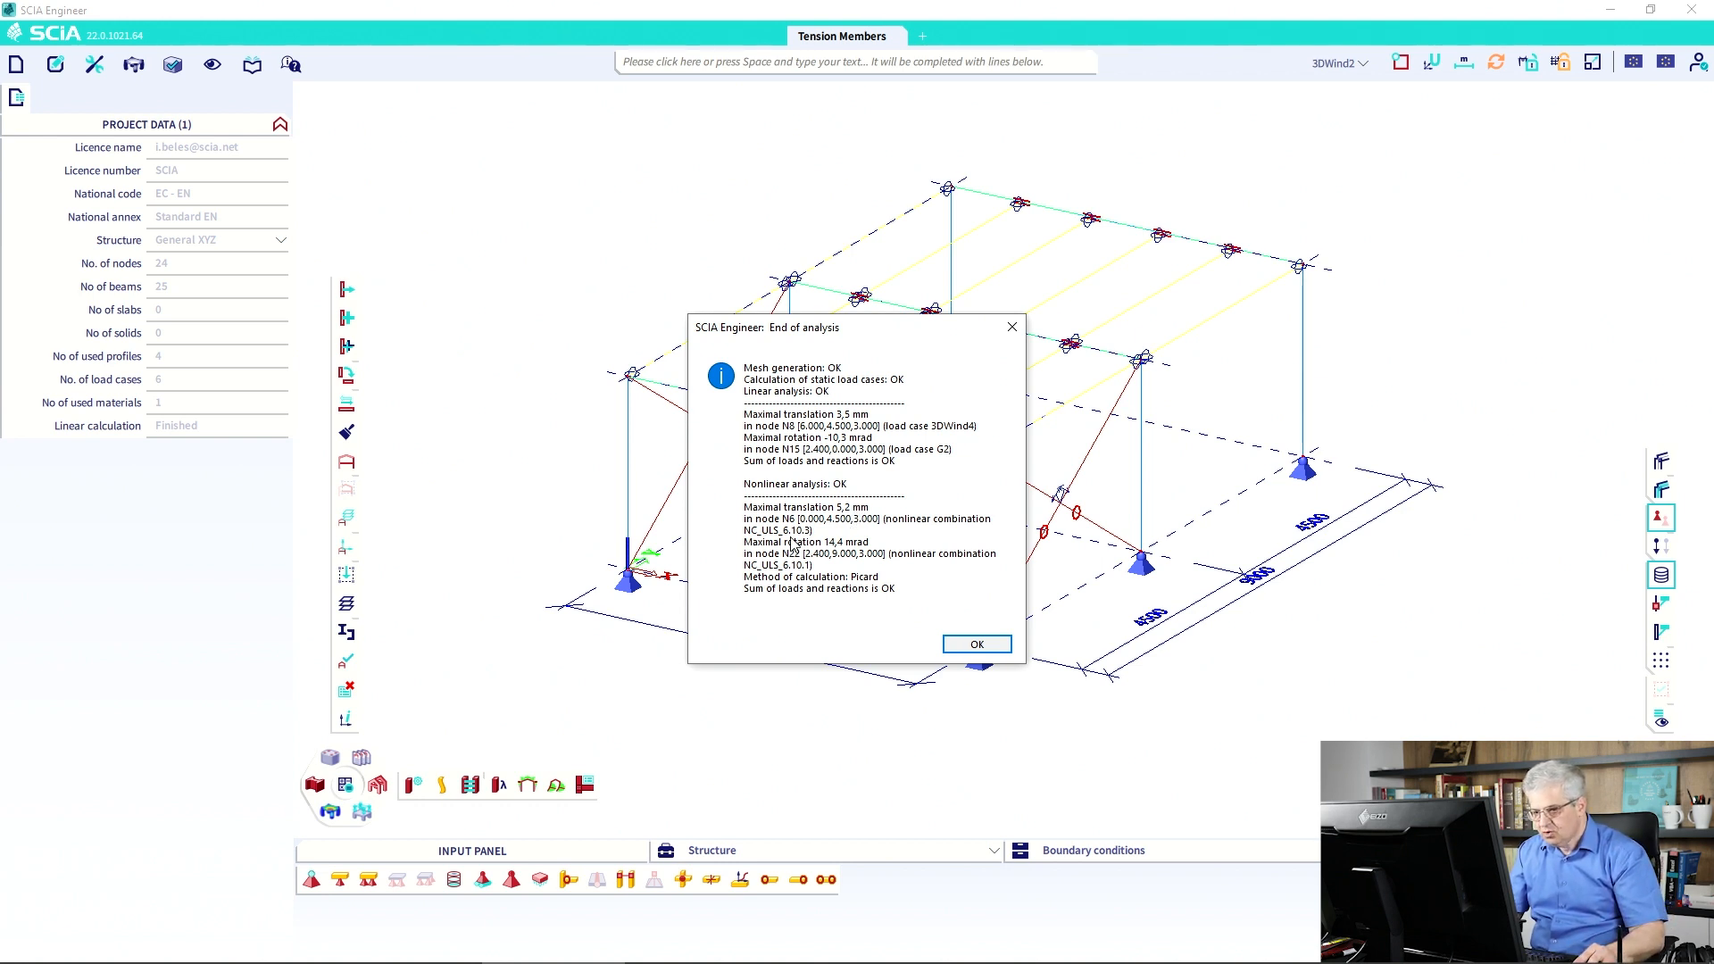
{"action": "left_click", "coordinate": [969, 647]}
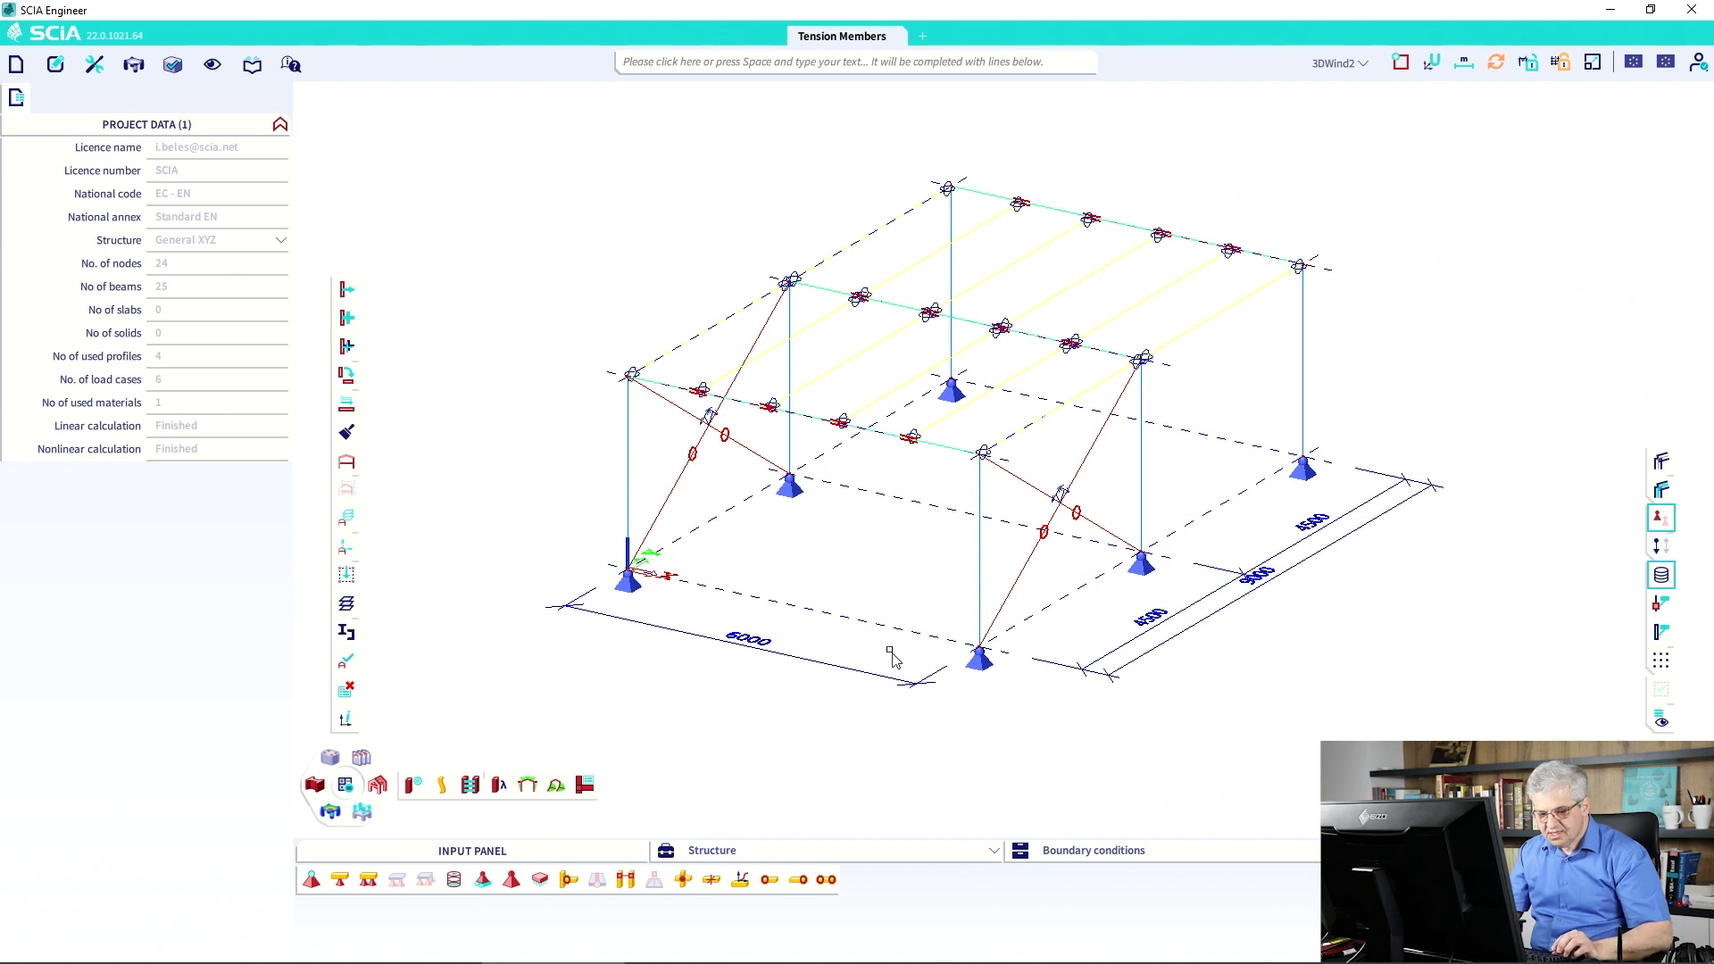
Sketch the frame in perspective in black, with dashed and crossing braces on its faces.
{"action": "key", "text": "alt+Tab"}
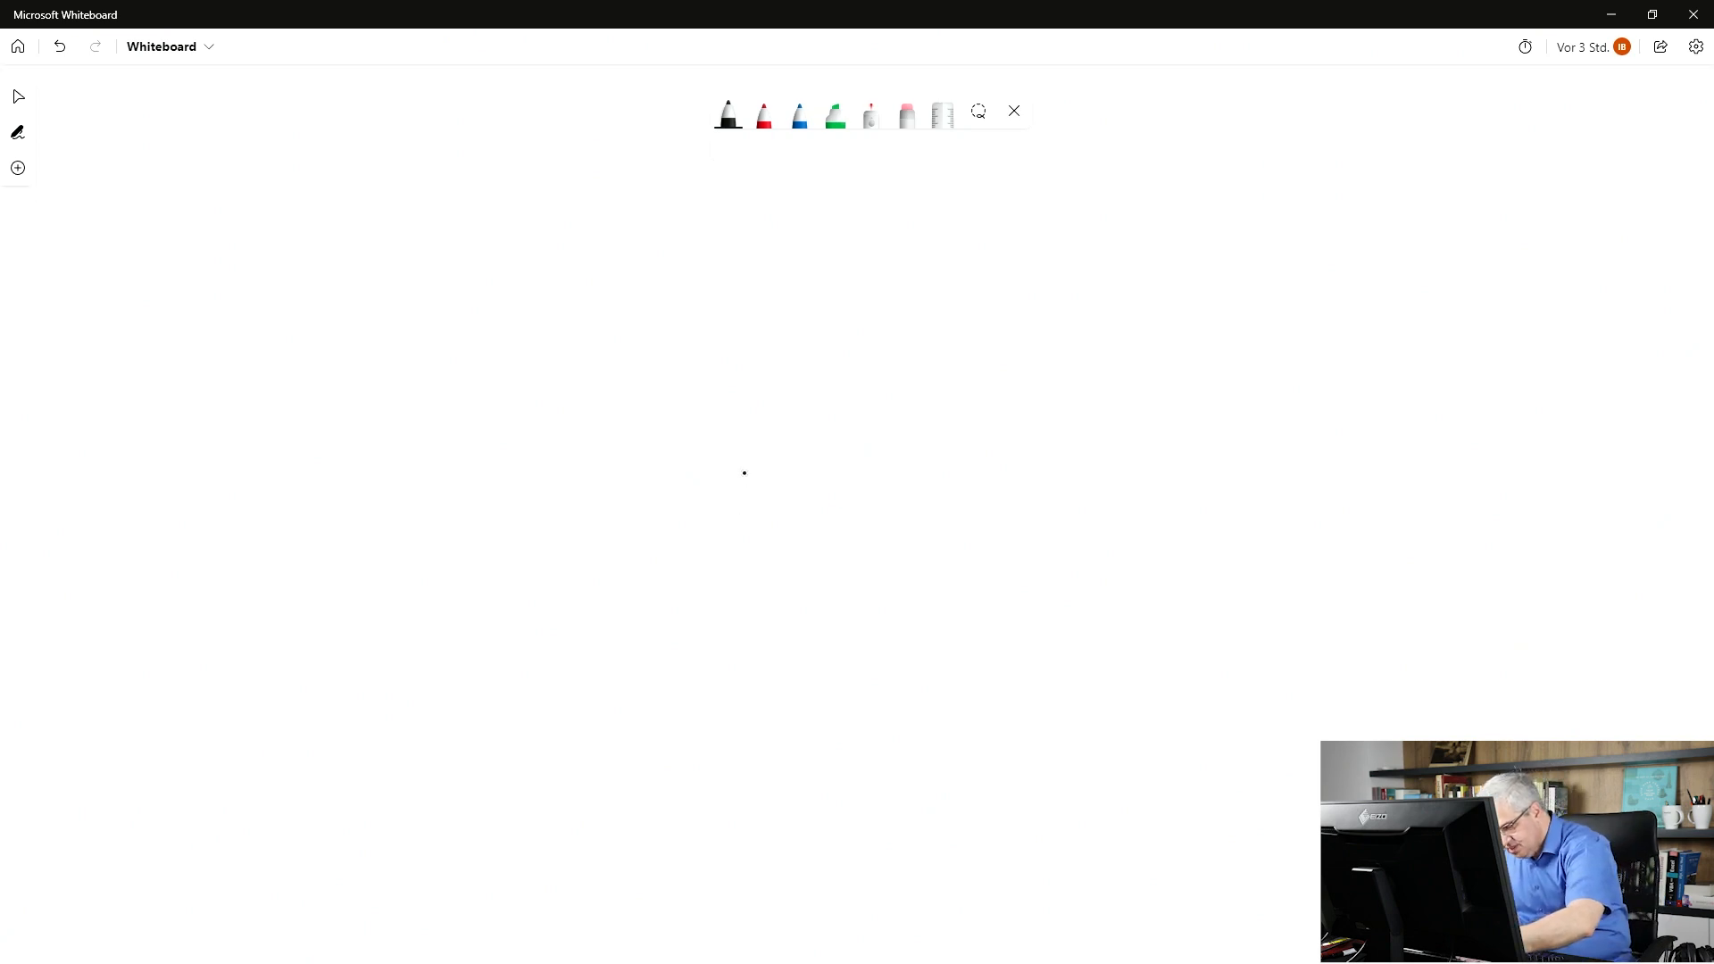
{"action": "mouse_move", "coordinate": [741, 459]}
{"action": "left_mouse_down"}
{"action": "mouse_move", "coordinate": [733, 663]}
{"action": "mouse_move", "coordinate": [651, 421]}
{"action": "mouse_move", "coordinate": [509, 337]}
{"action": "mouse_move", "coordinate": [514, 564]}
{"action": "left_mouse_up"}
{"action": "mouse_move", "coordinate": [744, 459]}
{"action": "left_mouse_down"}
{"action": "mouse_move", "coordinate": [928, 315]}
{"action": "mouse_move", "coordinate": [932, 574]}
{"action": "left_mouse_up"}
{"action": "mouse_move", "coordinate": [928, 314]}
{"action": "left_mouse_down"}
{"action": "mouse_move", "coordinate": [657, 212]}
{"action": "mouse_move", "coordinate": [657, 239]}
{"action": "left_mouse_up"}
{"action": "left_click_drag", "start_coordinate": [662, 300], "coordinate": [670, 404]}
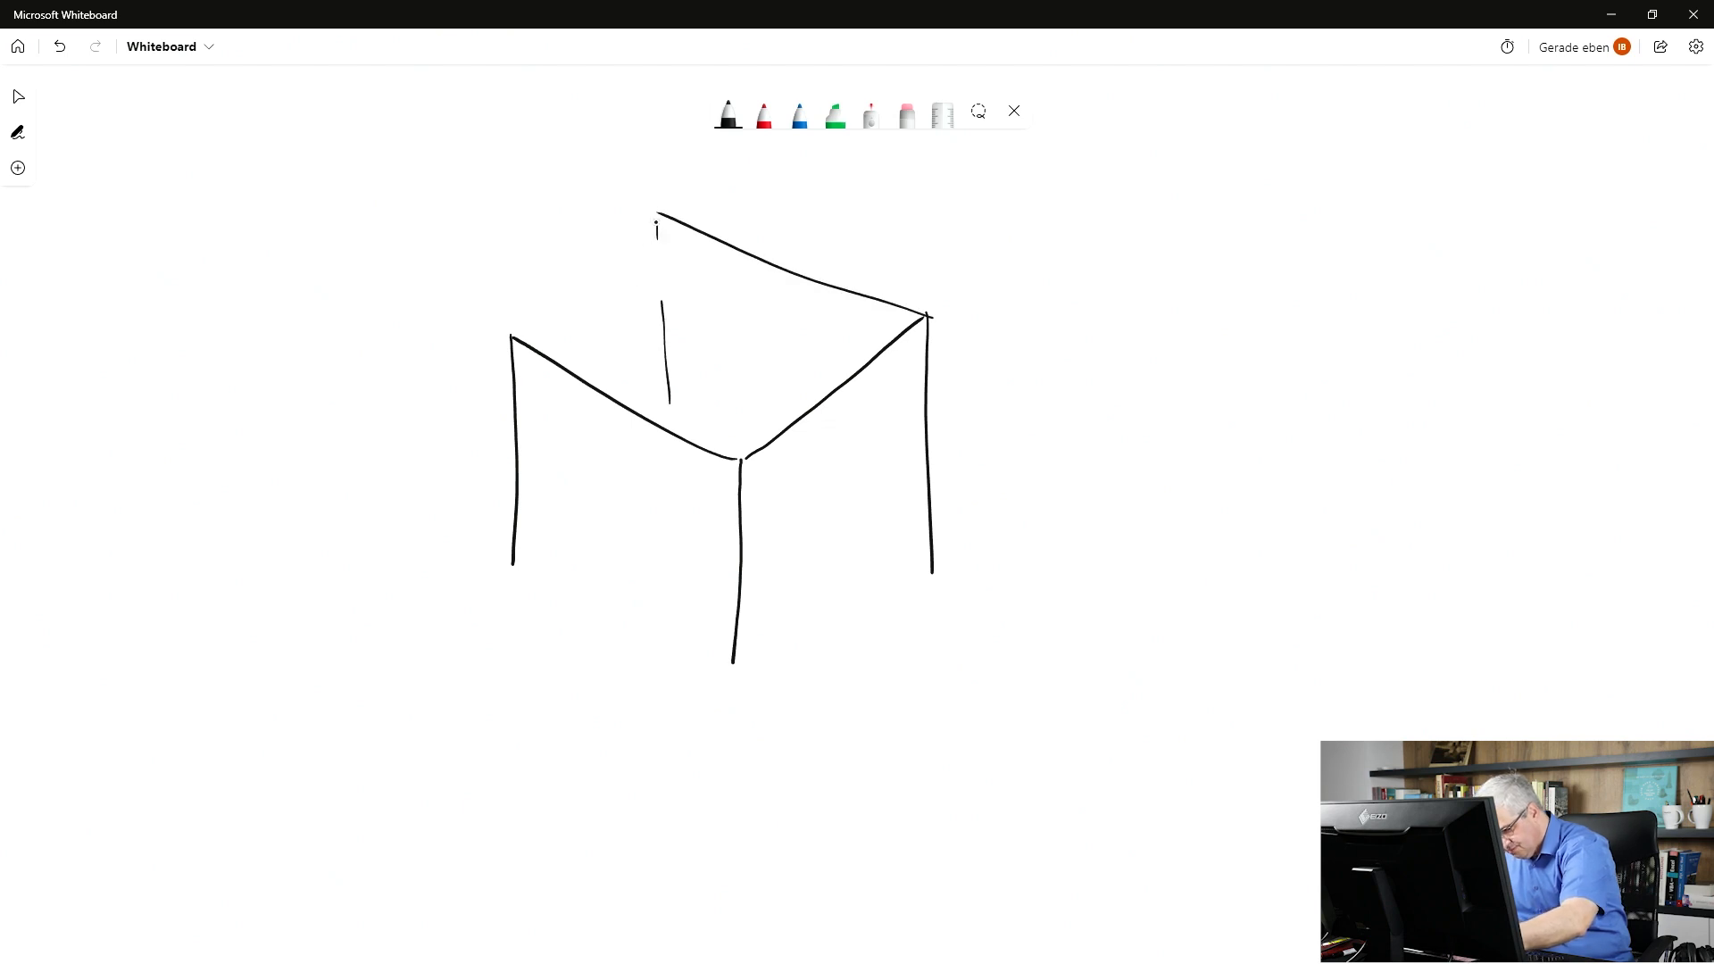
{"action": "left_click_drag", "start_coordinate": [656, 224], "coordinate": [516, 319]}
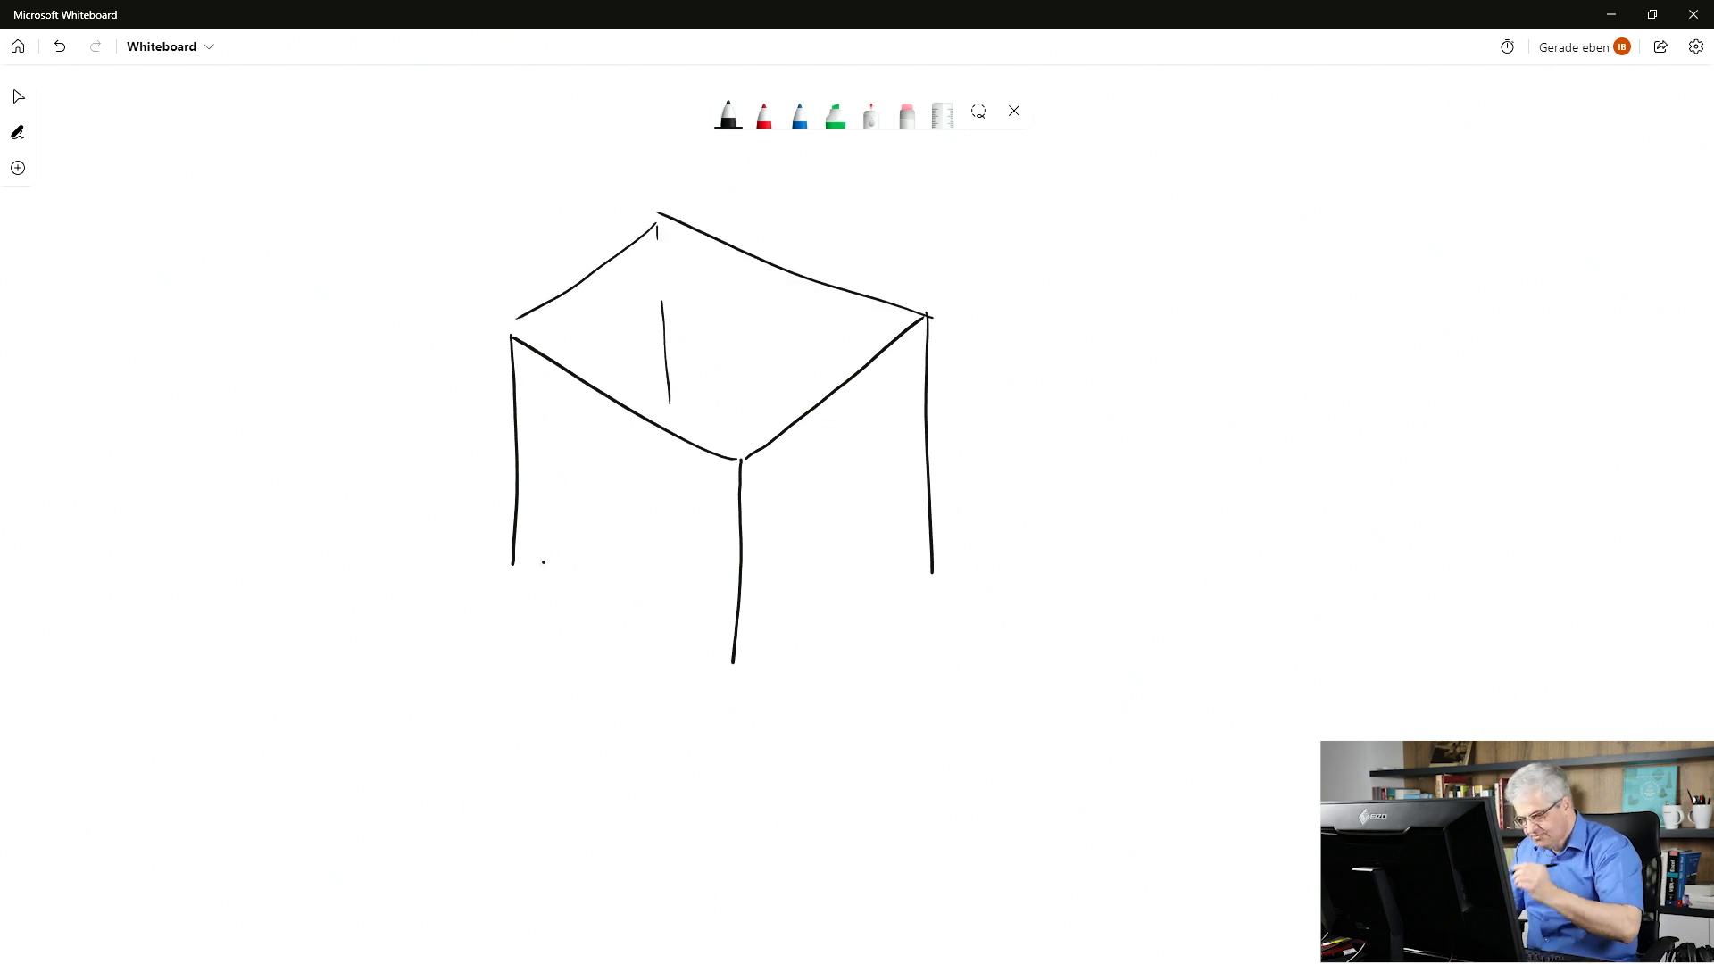
{"action": "left_click_drag", "start_coordinate": [904, 570], "coordinate": [886, 563]}
{"action": "mouse_move", "coordinate": [860, 547]}
{"action": "left_mouse_down"}
{"action": "mouse_move", "coordinate": [760, 506]}
{"action": "mouse_move", "coordinate": [822, 526]}
{"action": "left_mouse_up"}
{"action": "left_click_drag", "start_coordinate": [810, 547], "coordinate": [781, 608]}
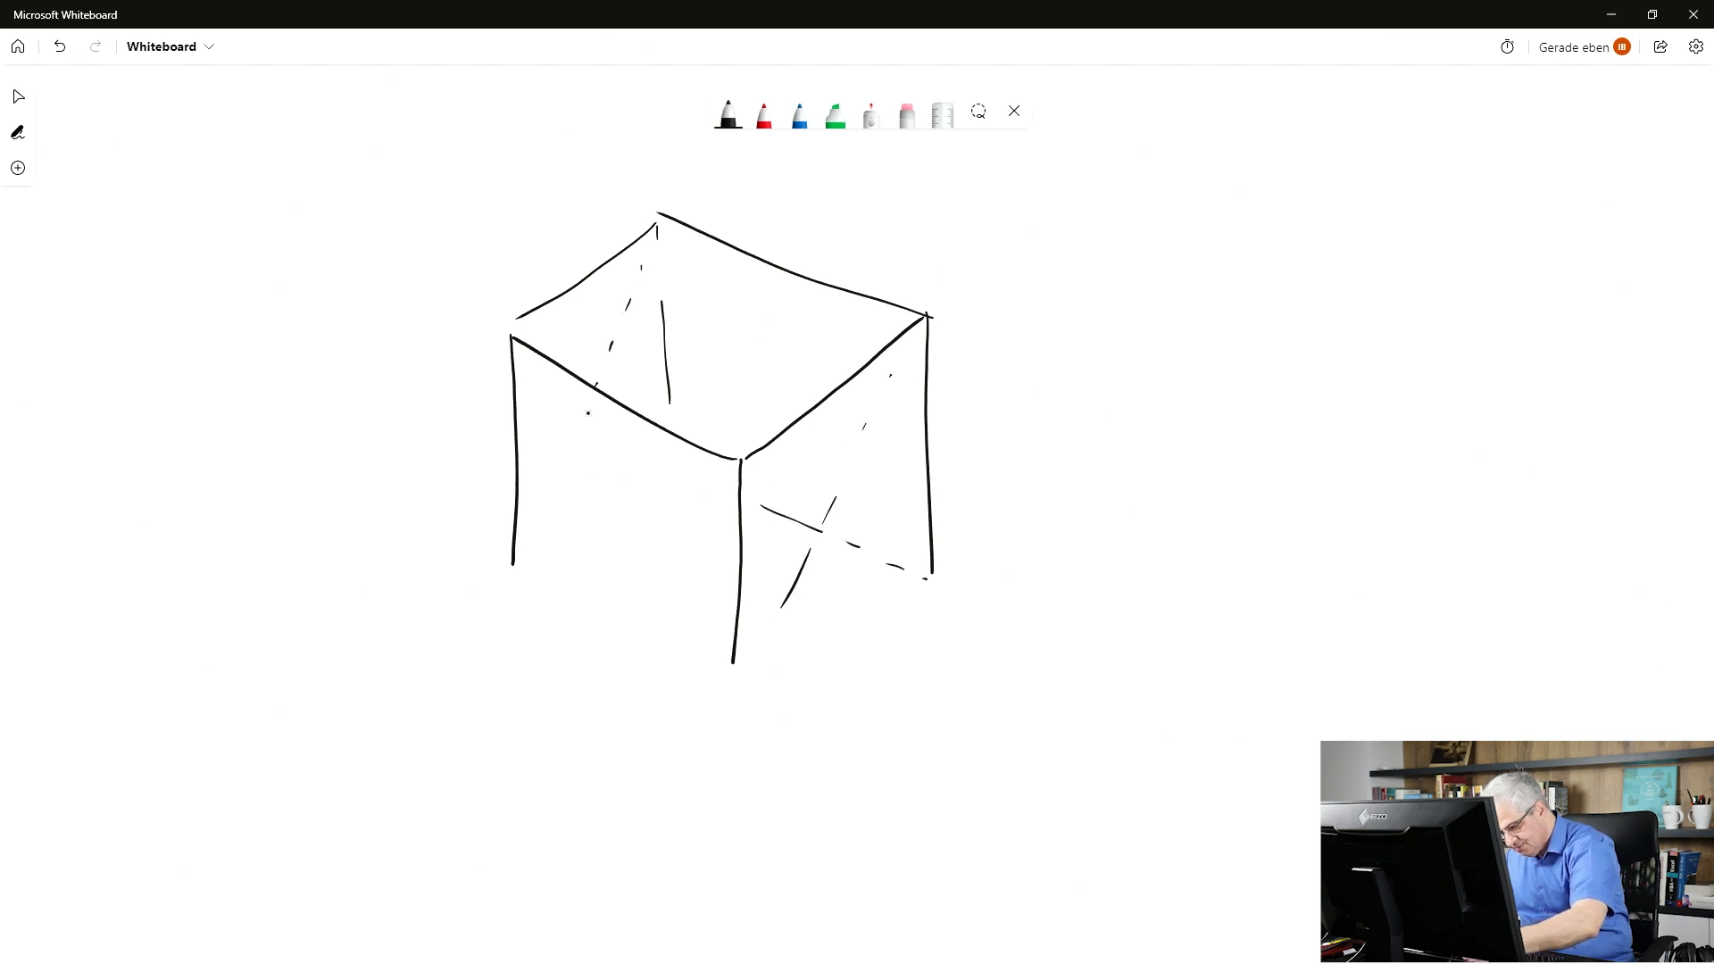
{"action": "left_click_drag", "start_coordinate": [587, 414], "coordinate": [530, 548]}
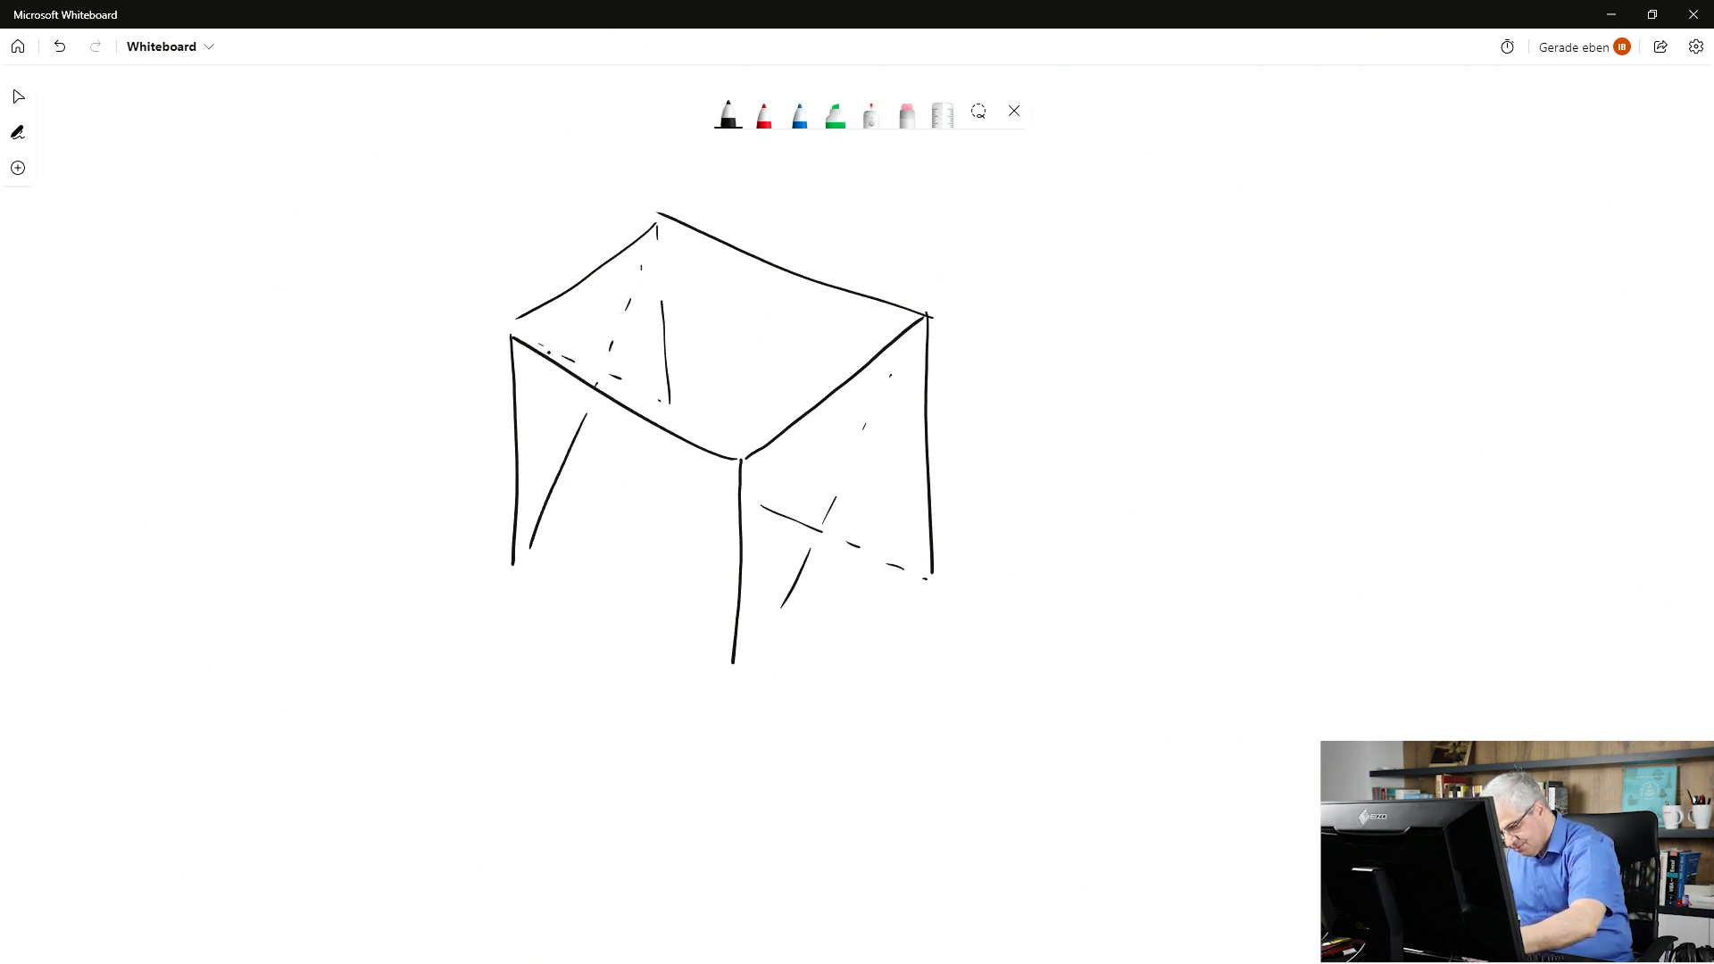
Mark hinges at the four top corners and thicken the right column, back beam and back-left column.
{"action": "left_click_drag", "start_coordinate": [752, 438], "coordinate": [766, 449]}
{"action": "left_click_drag", "start_coordinate": [912, 327], "coordinate": [903, 325]}
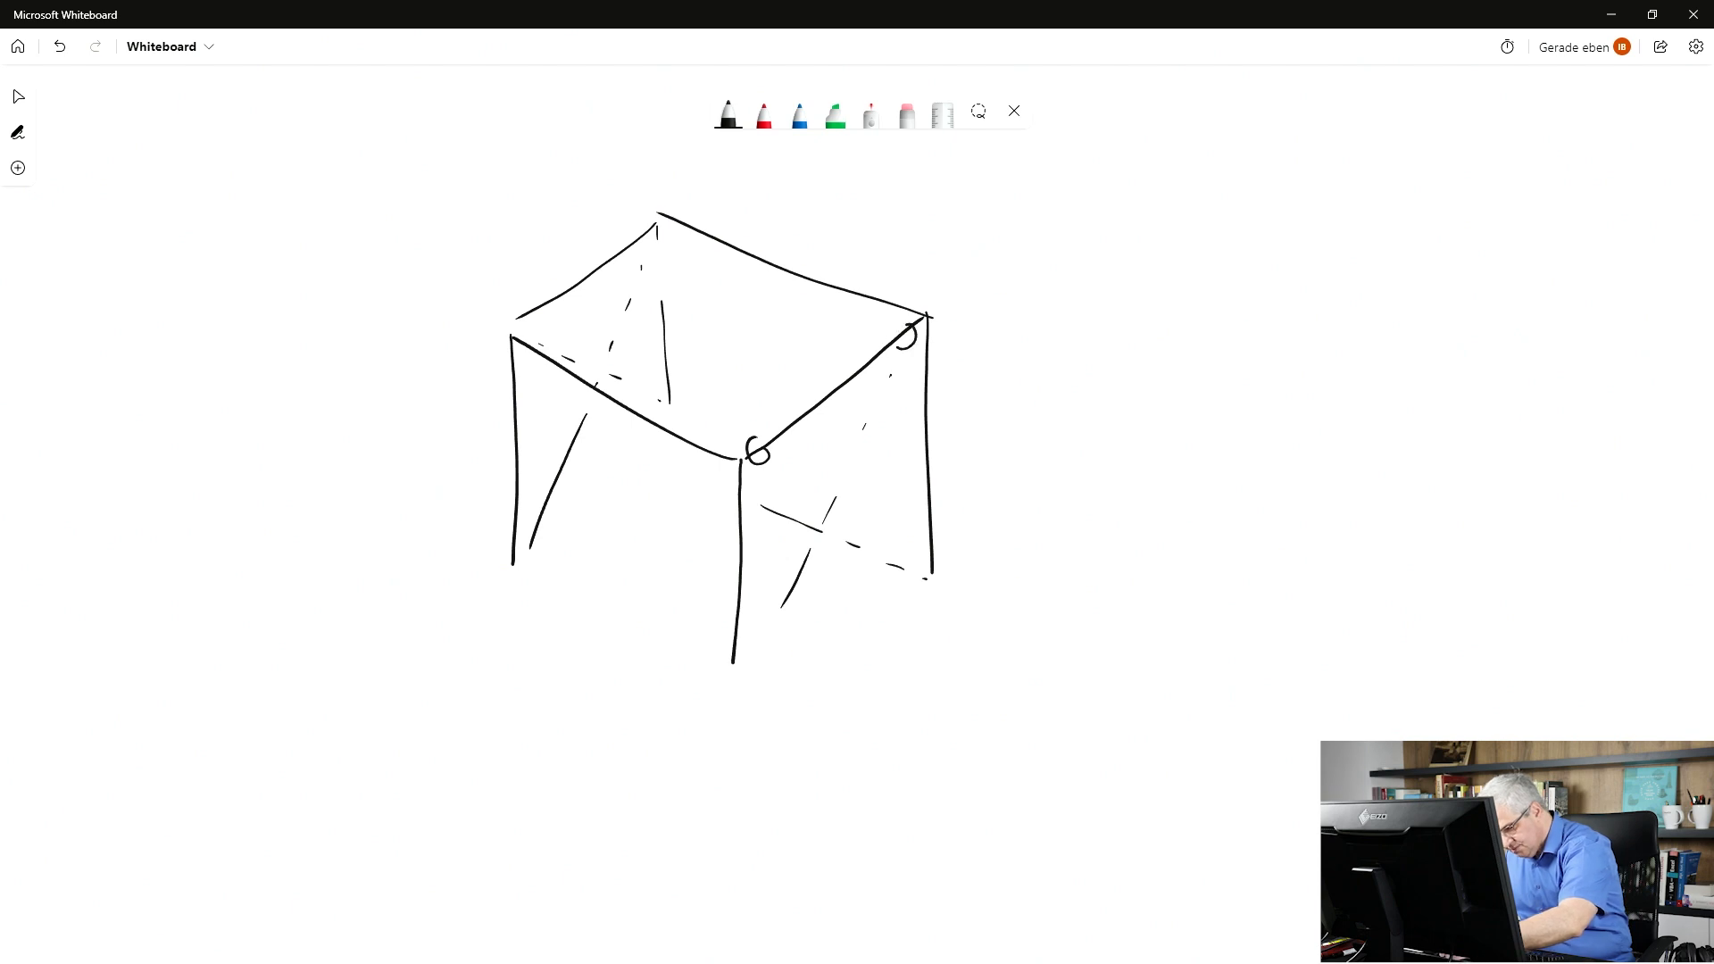
{"action": "mouse_move", "coordinate": [536, 311]}
{"action": "left_mouse_down"}
{"action": "mouse_move", "coordinate": [516, 321]}
{"action": "mouse_move", "coordinate": [533, 314]}
{"action": "left_mouse_up"}
{"action": "left_click_drag", "start_coordinate": [652, 228], "coordinate": [644, 234]}
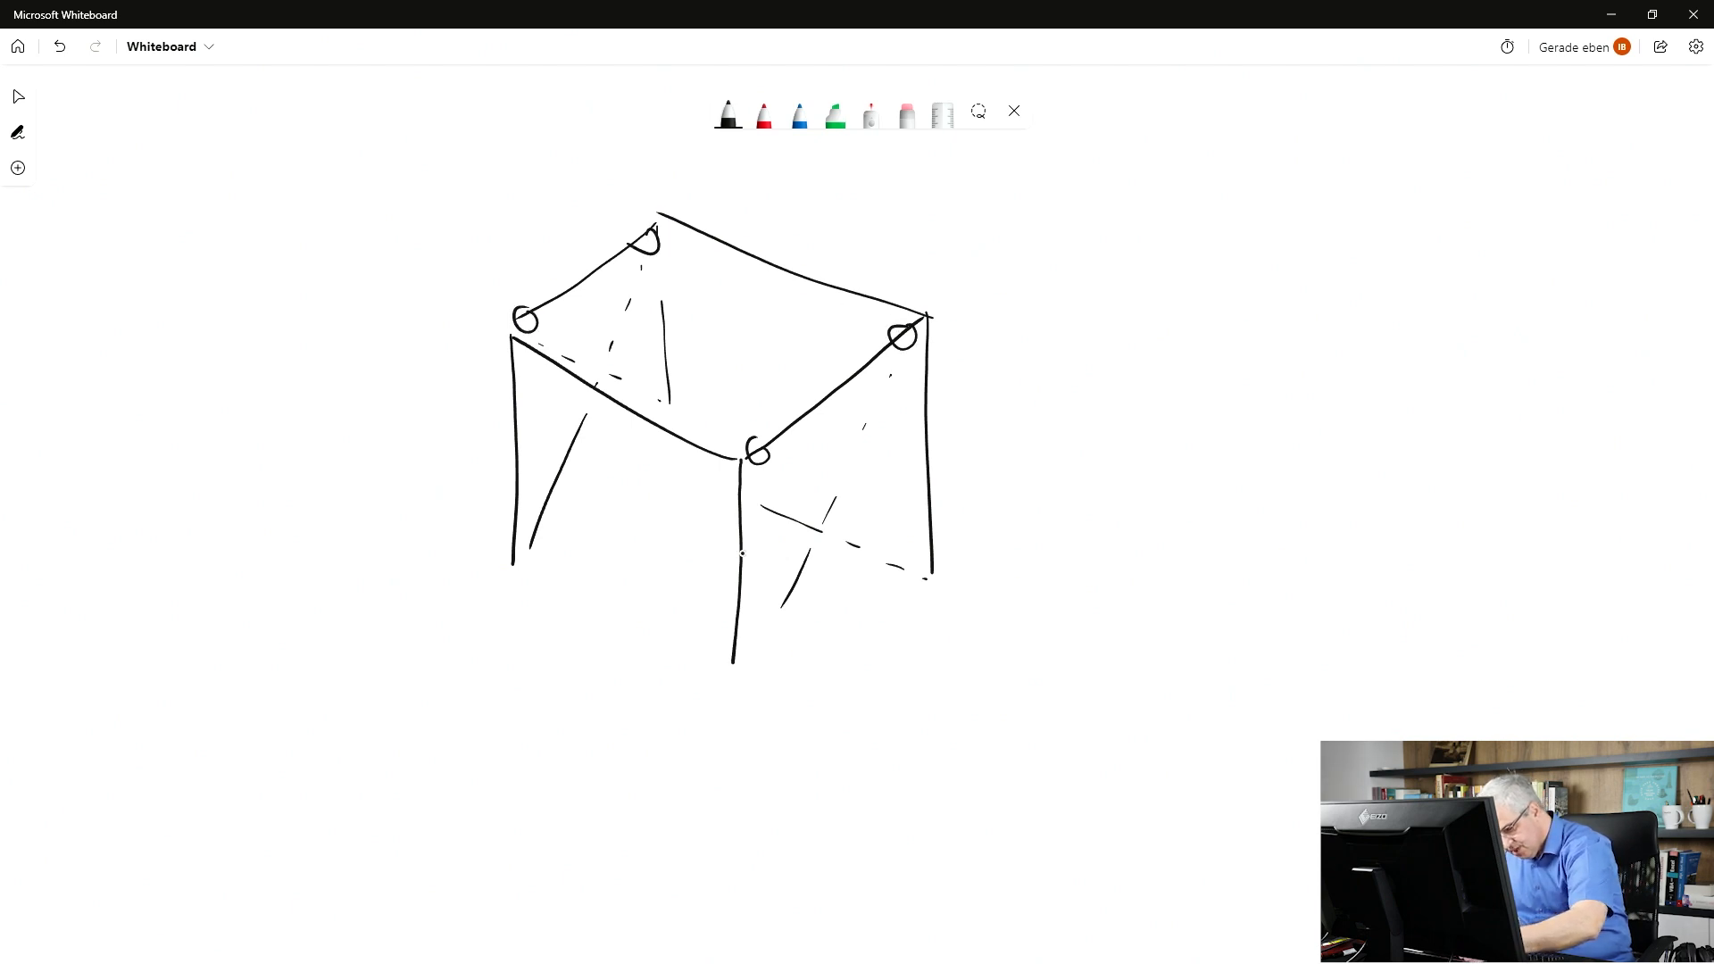
{"action": "mouse_move", "coordinate": [732, 461]}
{"action": "left_mouse_down"}
{"action": "mouse_move", "coordinate": [738, 657]}
{"action": "mouse_move", "coordinate": [517, 338]}
{"action": "mouse_move", "coordinate": [535, 556]}
{"action": "mouse_move", "coordinate": [517, 346]}
{"action": "left_mouse_up"}
{"action": "left_click_drag", "start_coordinate": [932, 571], "coordinate": [932, 330]}
{"action": "left_click_drag", "start_coordinate": [933, 330], "coordinate": [941, 498]}
{"action": "left_click_drag", "start_coordinate": [914, 311], "coordinate": [660, 208]}
{"action": "left_click_drag", "start_coordinate": [660, 207], "coordinate": [876, 311]}
{"action": "mouse_move", "coordinate": [660, 222]}
{"action": "left_mouse_down"}
{"action": "mouse_move", "coordinate": [680, 391]}
{"action": "mouse_move", "coordinate": [663, 225]}
{"action": "left_mouse_up"}
{"action": "left_click_drag", "start_coordinate": [662, 225], "coordinate": [683, 409]}
{"action": "left_click", "coordinate": [713, 380]}
Add supports under all columns and draw labelled load panels on the back and front.
{"action": "mouse_move", "coordinate": [923, 614]}
{"action": "left_mouse_down"}
{"action": "mouse_move", "coordinate": [933, 568]}
{"action": "mouse_move", "coordinate": [907, 603]}
{"action": "left_mouse_up"}
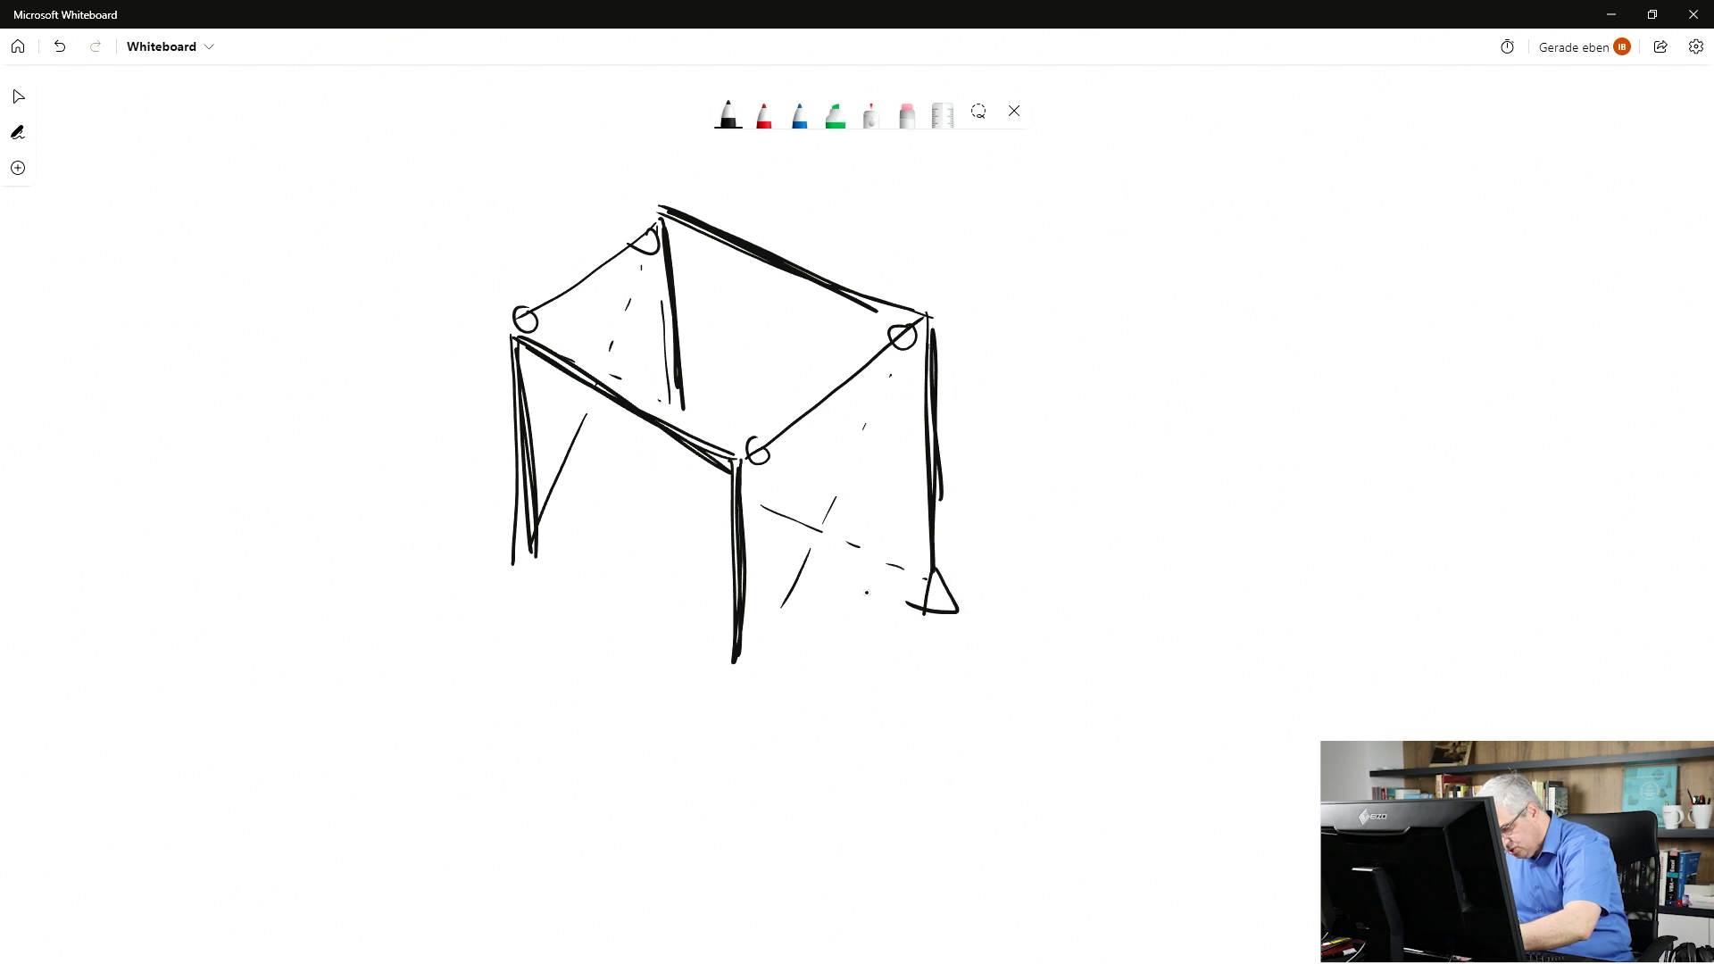
{"action": "mouse_move", "coordinate": [685, 415]}
{"action": "left_mouse_down"}
{"action": "mouse_move", "coordinate": [702, 436]}
{"action": "mouse_move", "coordinate": [682, 436]}
{"action": "left_mouse_up"}
{"action": "left_click_drag", "start_coordinate": [524, 557], "coordinate": [520, 585]}
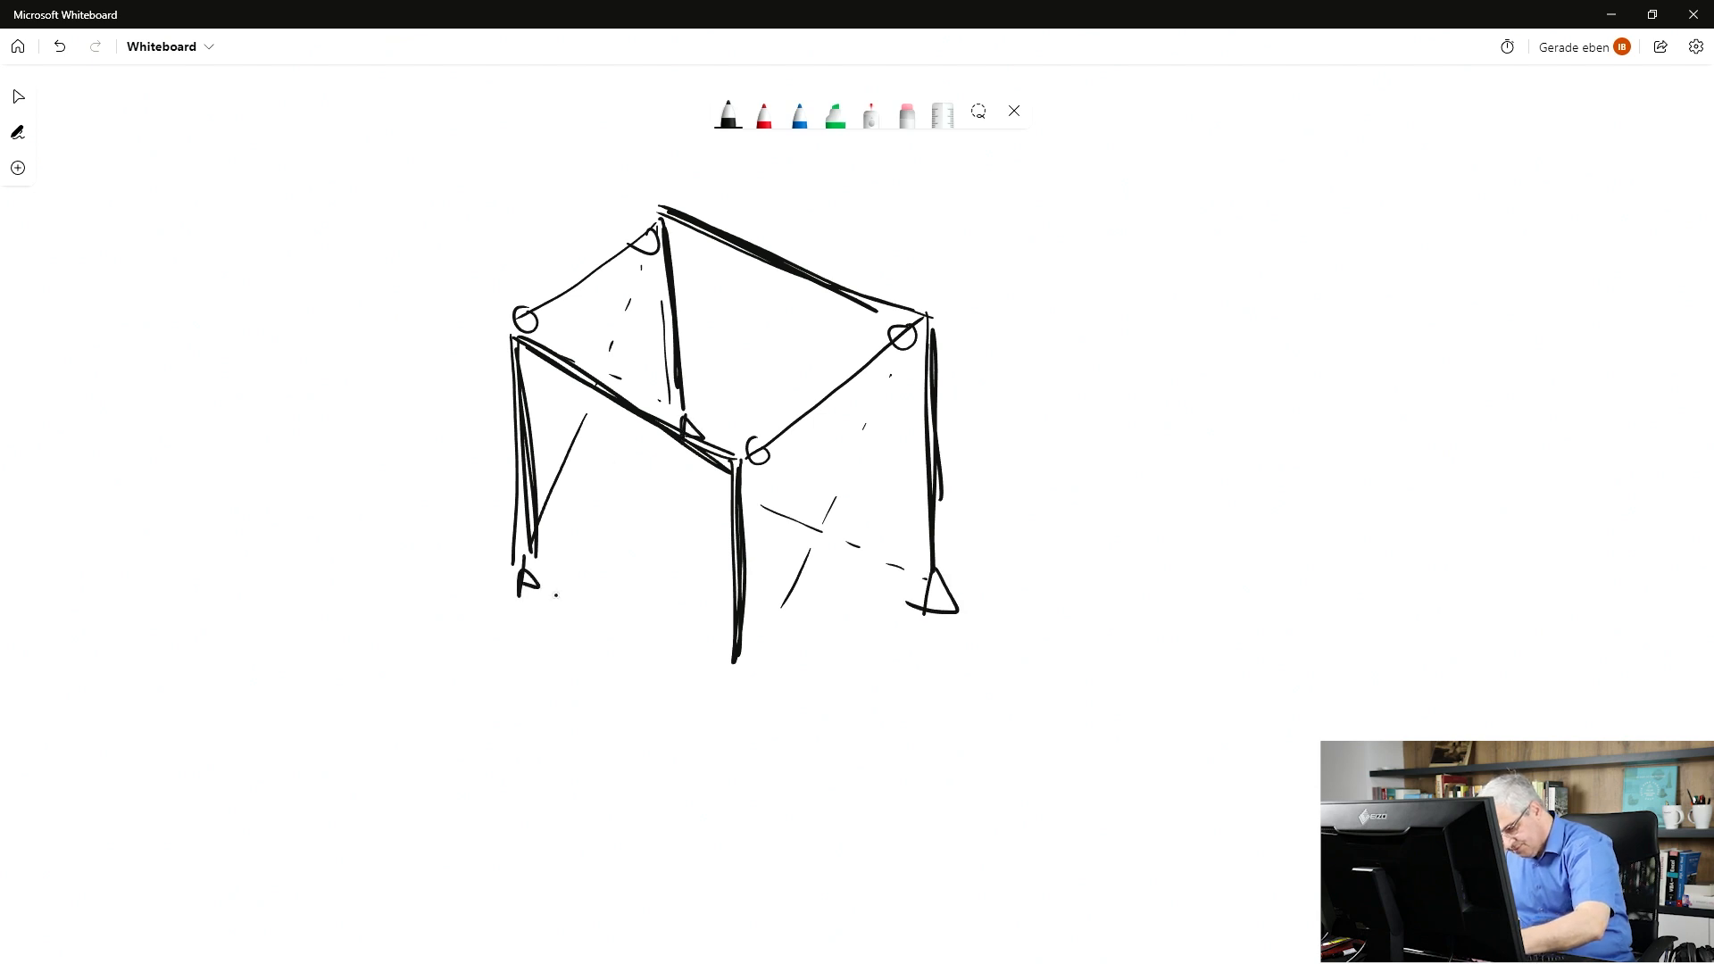
{"action": "left_click_drag", "start_coordinate": [729, 656], "coordinate": [716, 685]}
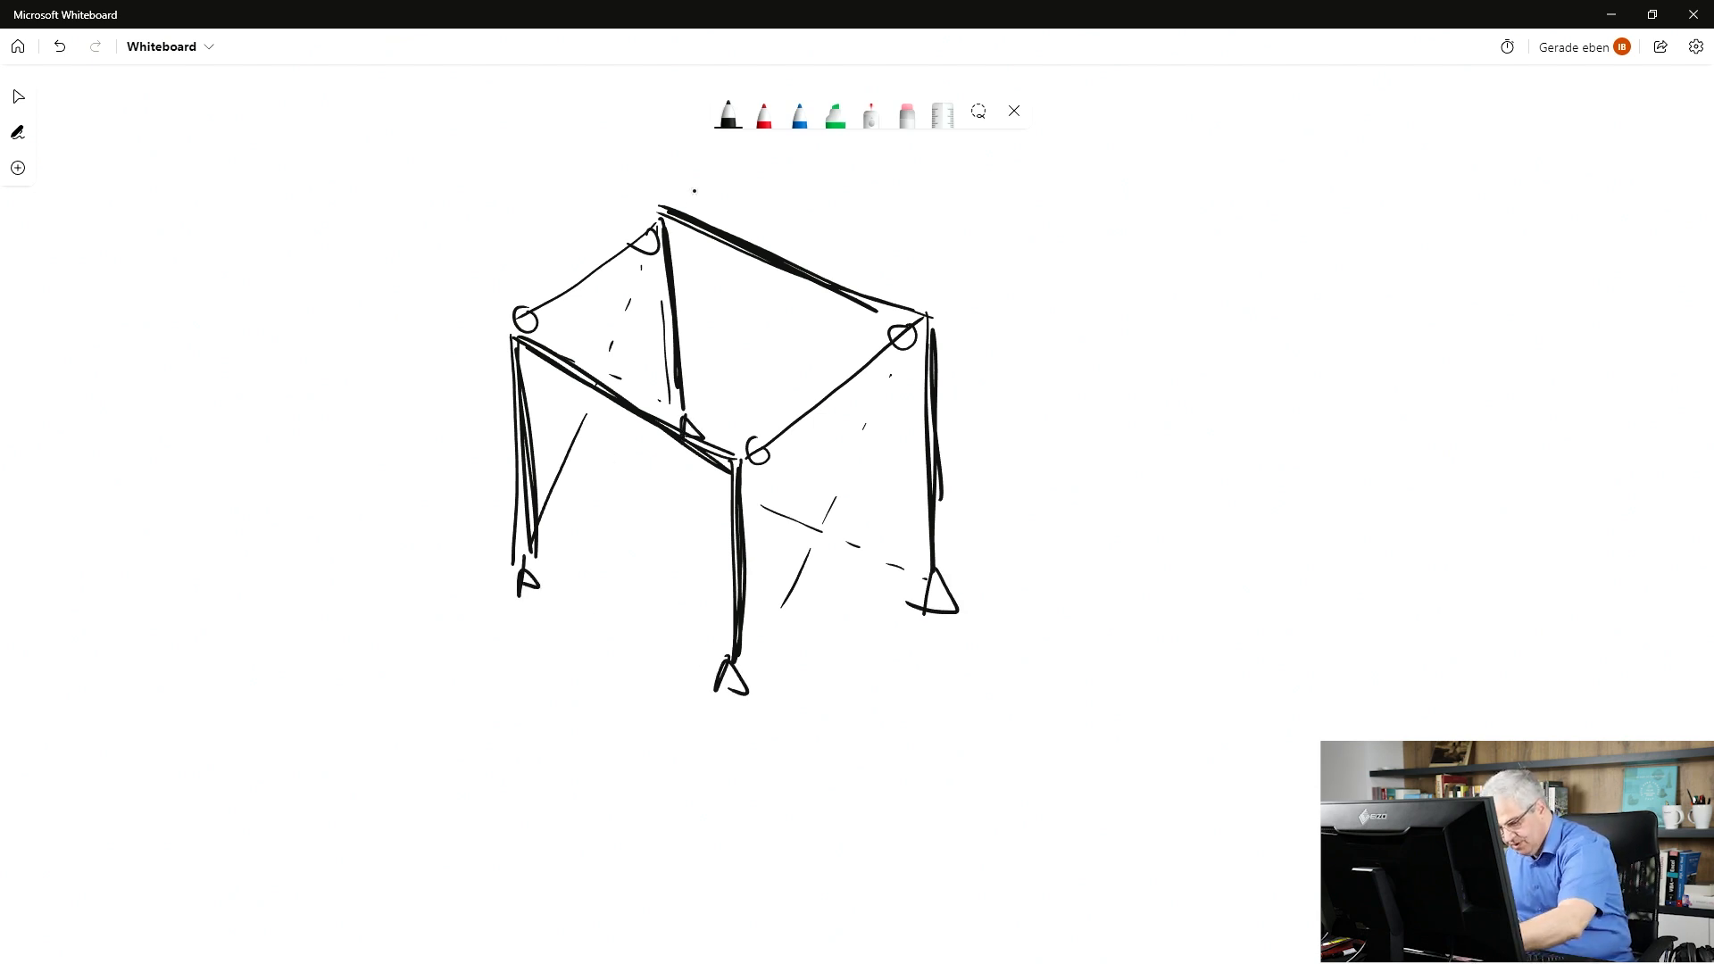
{"action": "mouse_move", "coordinate": [687, 215]}
{"action": "left_mouse_down"}
{"action": "mouse_move", "coordinate": [676, 166]}
{"action": "mouse_move", "coordinate": [880, 256]}
{"action": "mouse_move", "coordinate": [890, 302]}
{"action": "left_mouse_up"}
{"action": "left_click_drag", "start_coordinate": [834, 245], "coordinate": [839, 284]}
{"action": "left_click_drag", "start_coordinate": [752, 214], "coordinate": [769, 247]}
{"action": "left_click_drag", "start_coordinate": [714, 198], "coordinate": [717, 218]}
{"action": "mouse_move", "coordinate": [721, 451]}
{"action": "left_mouse_down"}
{"action": "mouse_move", "coordinate": [719, 406]}
{"action": "mouse_move", "coordinate": [499, 282]}
{"action": "mouse_move", "coordinate": [515, 314]}
{"action": "left_mouse_up"}
{"action": "left_click_drag", "start_coordinate": [579, 336], "coordinate": [598, 375]}
{"action": "left_click_drag", "start_coordinate": [630, 367], "coordinate": [644, 393]}
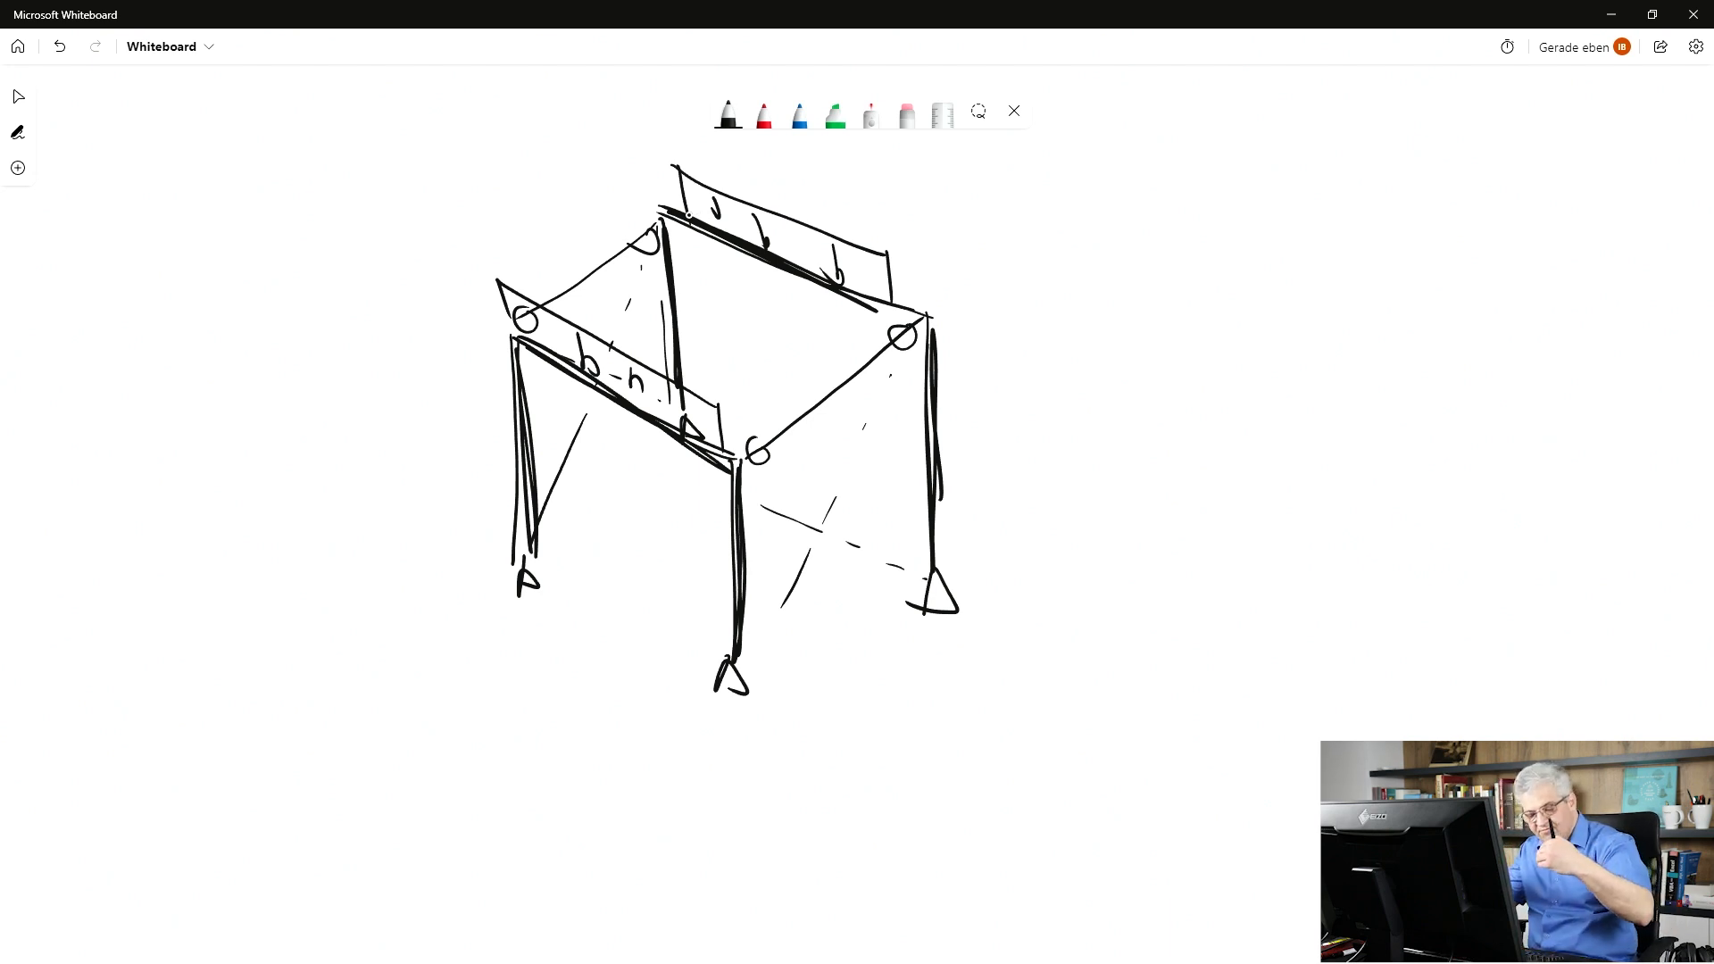
Draw red force arrows along the diagonal braces, including the right face.
{"action": "left_click", "coordinate": [764, 114]}
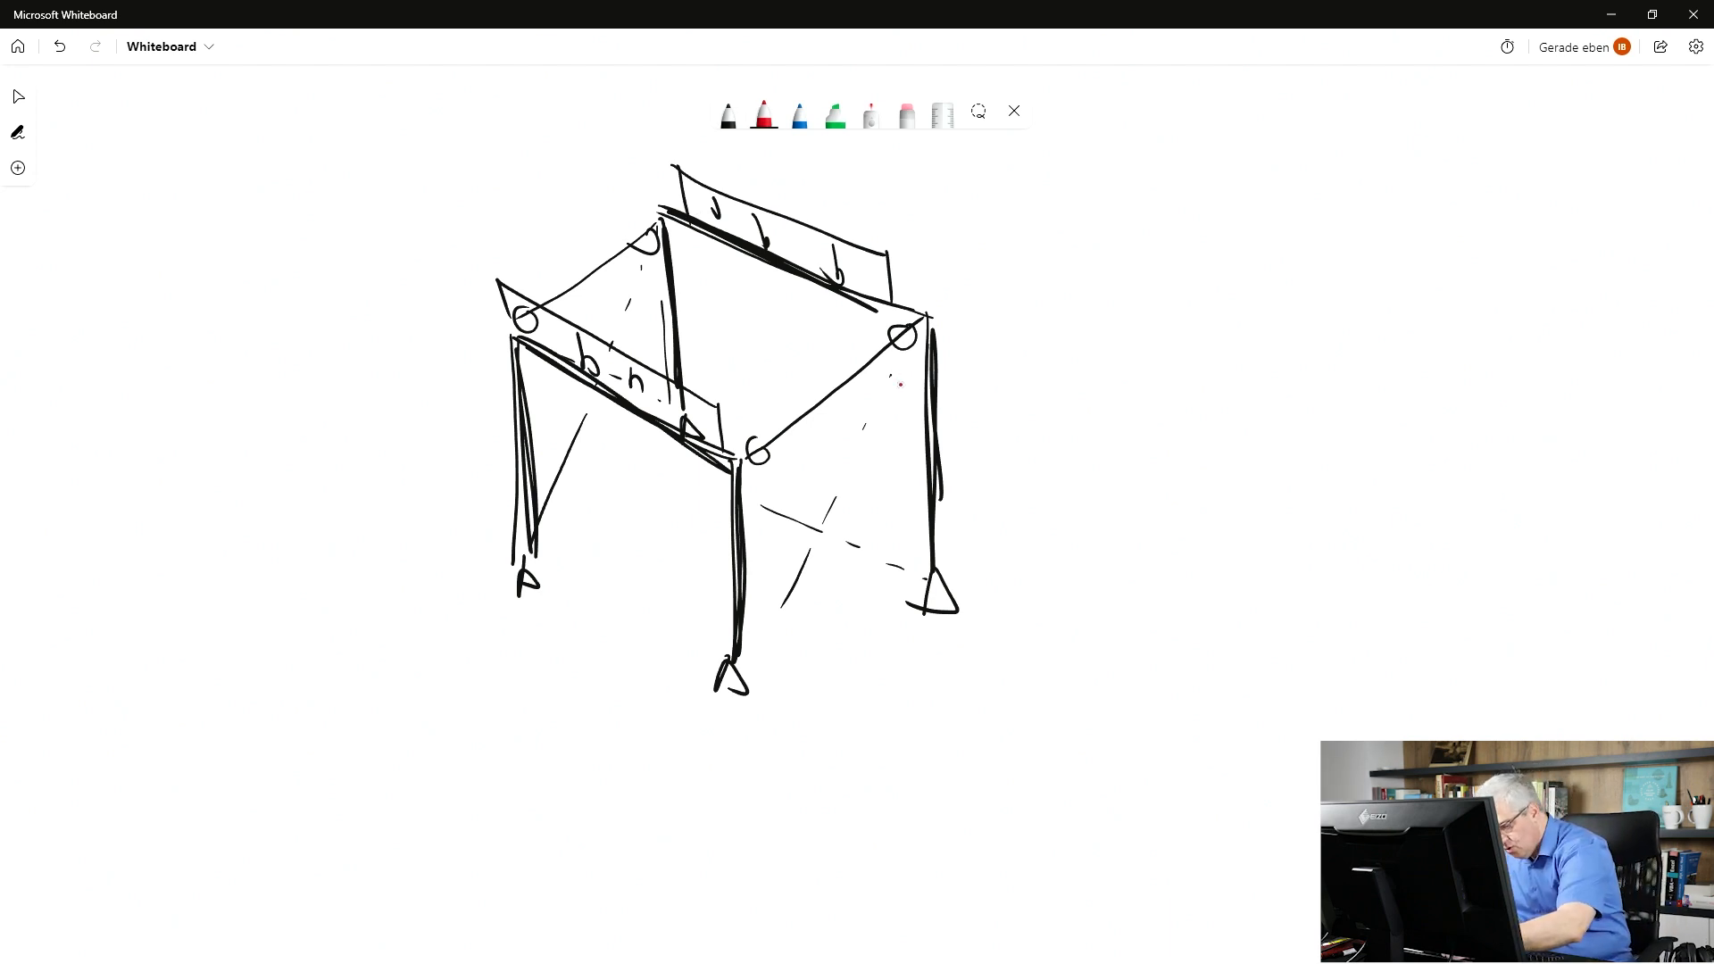
{"action": "left_click_drag", "start_coordinate": [906, 351], "coordinate": [888, 395]}
{"action": "left_click_drag", "start_coordinate": [883, 379], "coordinate": [897, 382]}
{"action": "left_click_drag", "start_coordinate": [760, 661], "coordinate": [785, 599]}
{"action": "left_click_drag", "start_coordinate": [775, 598], "coordinate": [788, 617]}
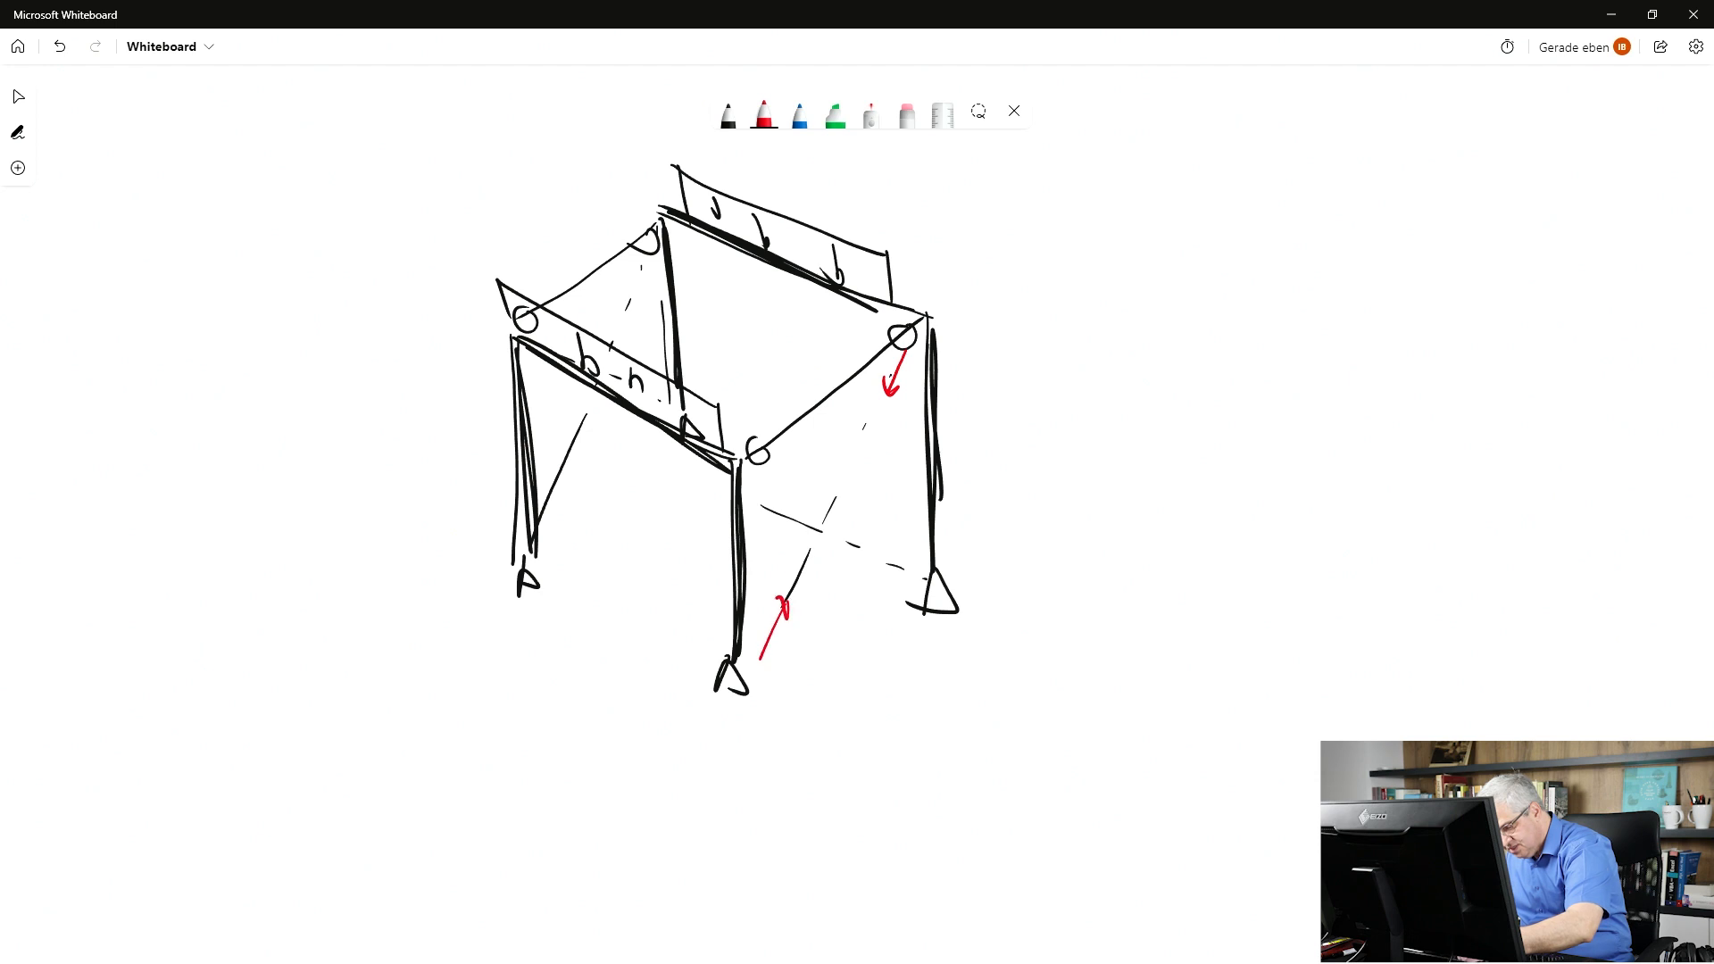
{"action": "left_click_drag", "start_coordinate": [745, 500], "coordinate": [783, 519]}
{"action": "mouse_move", "coordinate": [919, 573]}
{"action": "left_mouse_down"}
{"action": "mouse_move", "coordinate": [886, 560]}
{"action": "mouse_move", "coordinate": [892, 572]}
{"action": "left_mouse_up"}
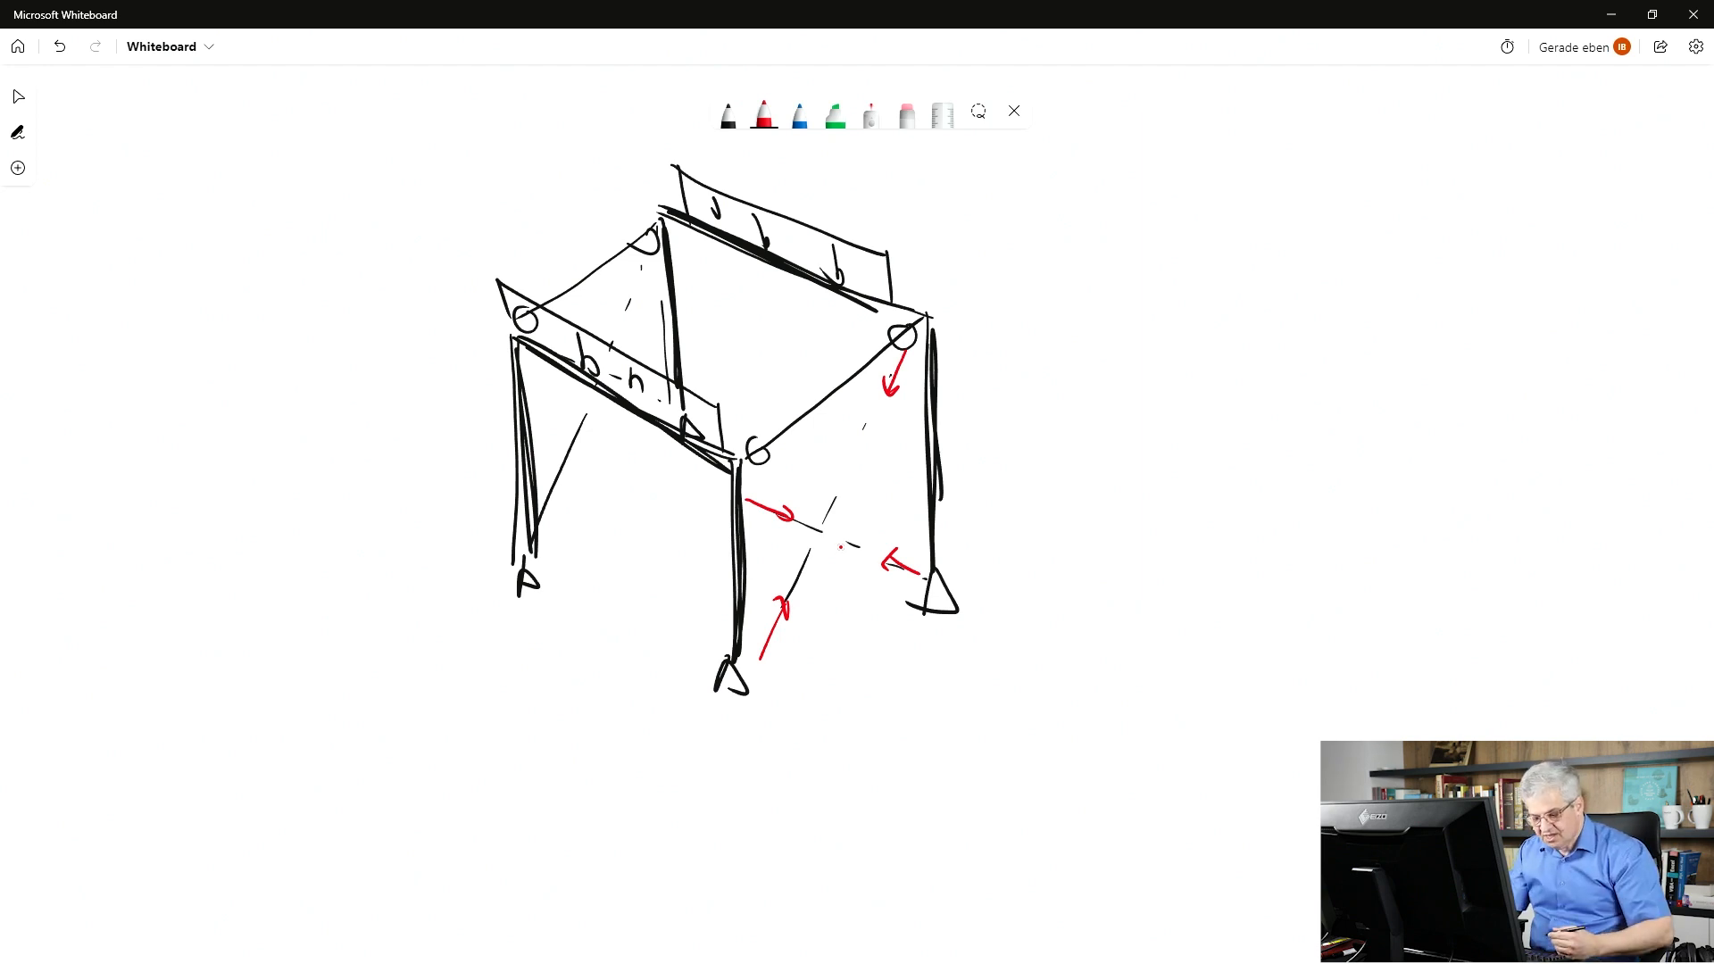
Sketch a second hinged frame in black to the right, with hinge circles and feet.
{"action": "left_click", "coordinate": [729, 115]}
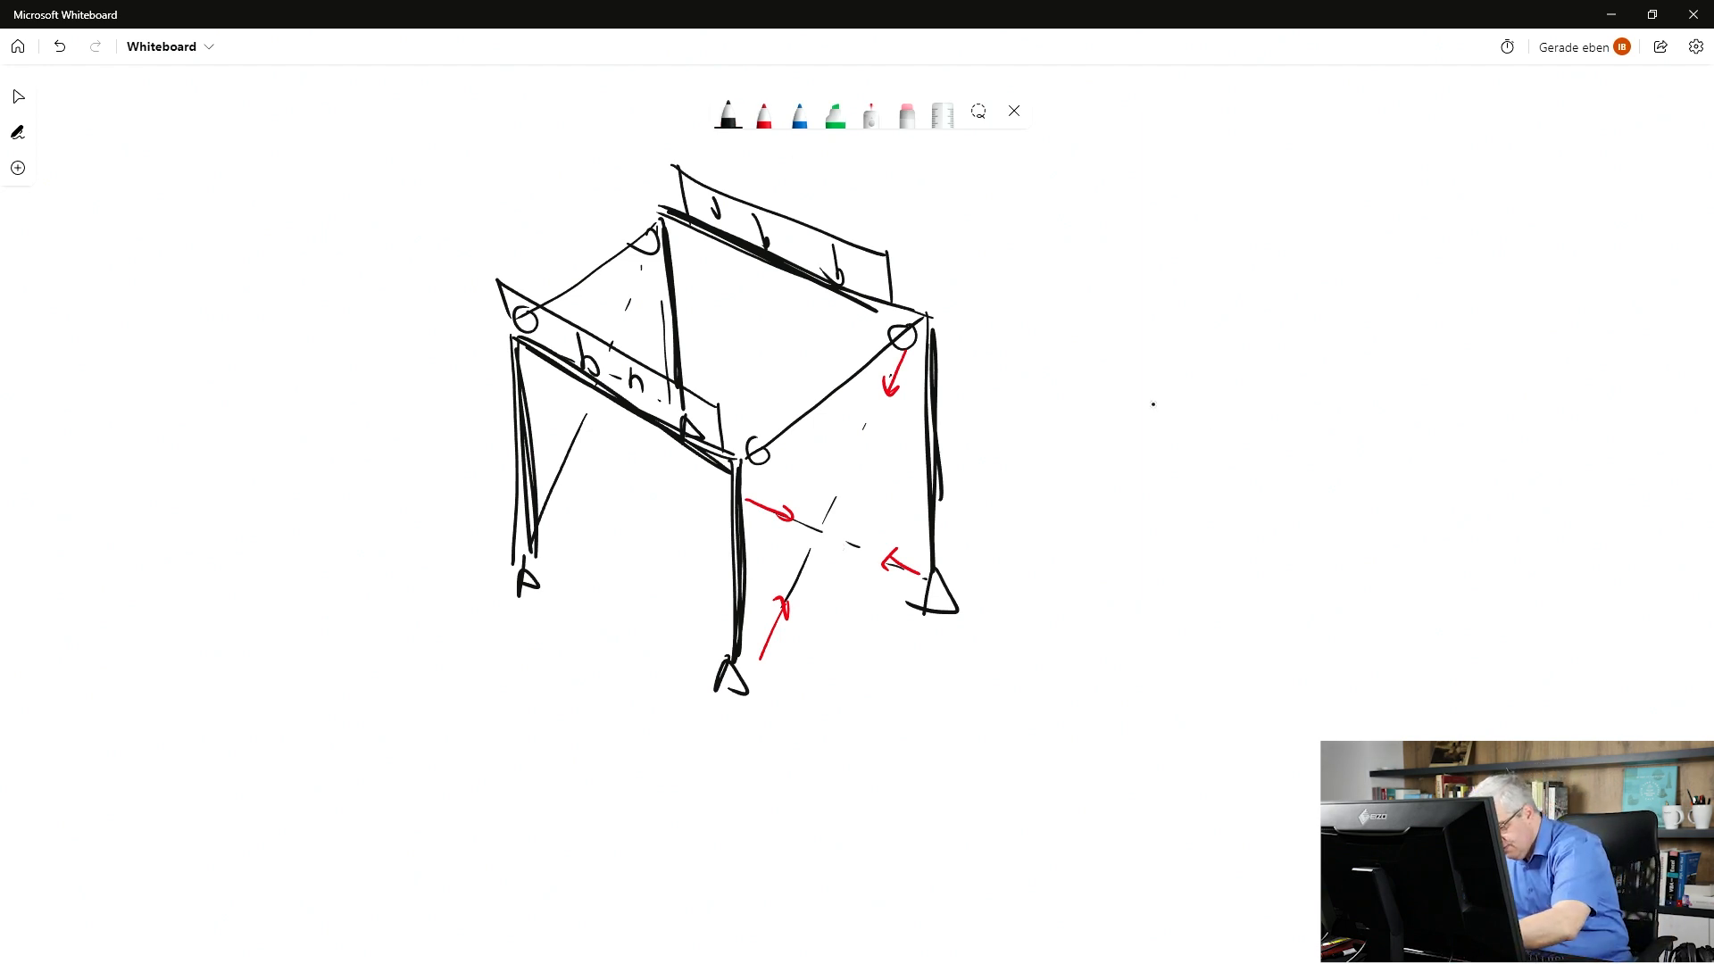
{"action": "mouse_move", "coordinate": [1376, 343]}
{"action": "left_mouse_down"}
{"action": "mouse_move", "coordinate": [1371, 543]}
{"action": "mouse_move", "coordinate": [1342, 366]}
{"action": "mouse_move", "coordinate": [1224, 472]}
{"action": "mouse_move", "coordinate": [1206, 643]}
{"action": "left_mouse_up"}
{"action": "mouse_move", "coordinate": [1215, 475]}
{"action": "left_mouse_down"}
{"action": "mouse_move", "coordinate": [1157, 452]}
{"action": "mouse_move", "coordinate": [1050, 569]}
{"action": "left_mouse_up"}
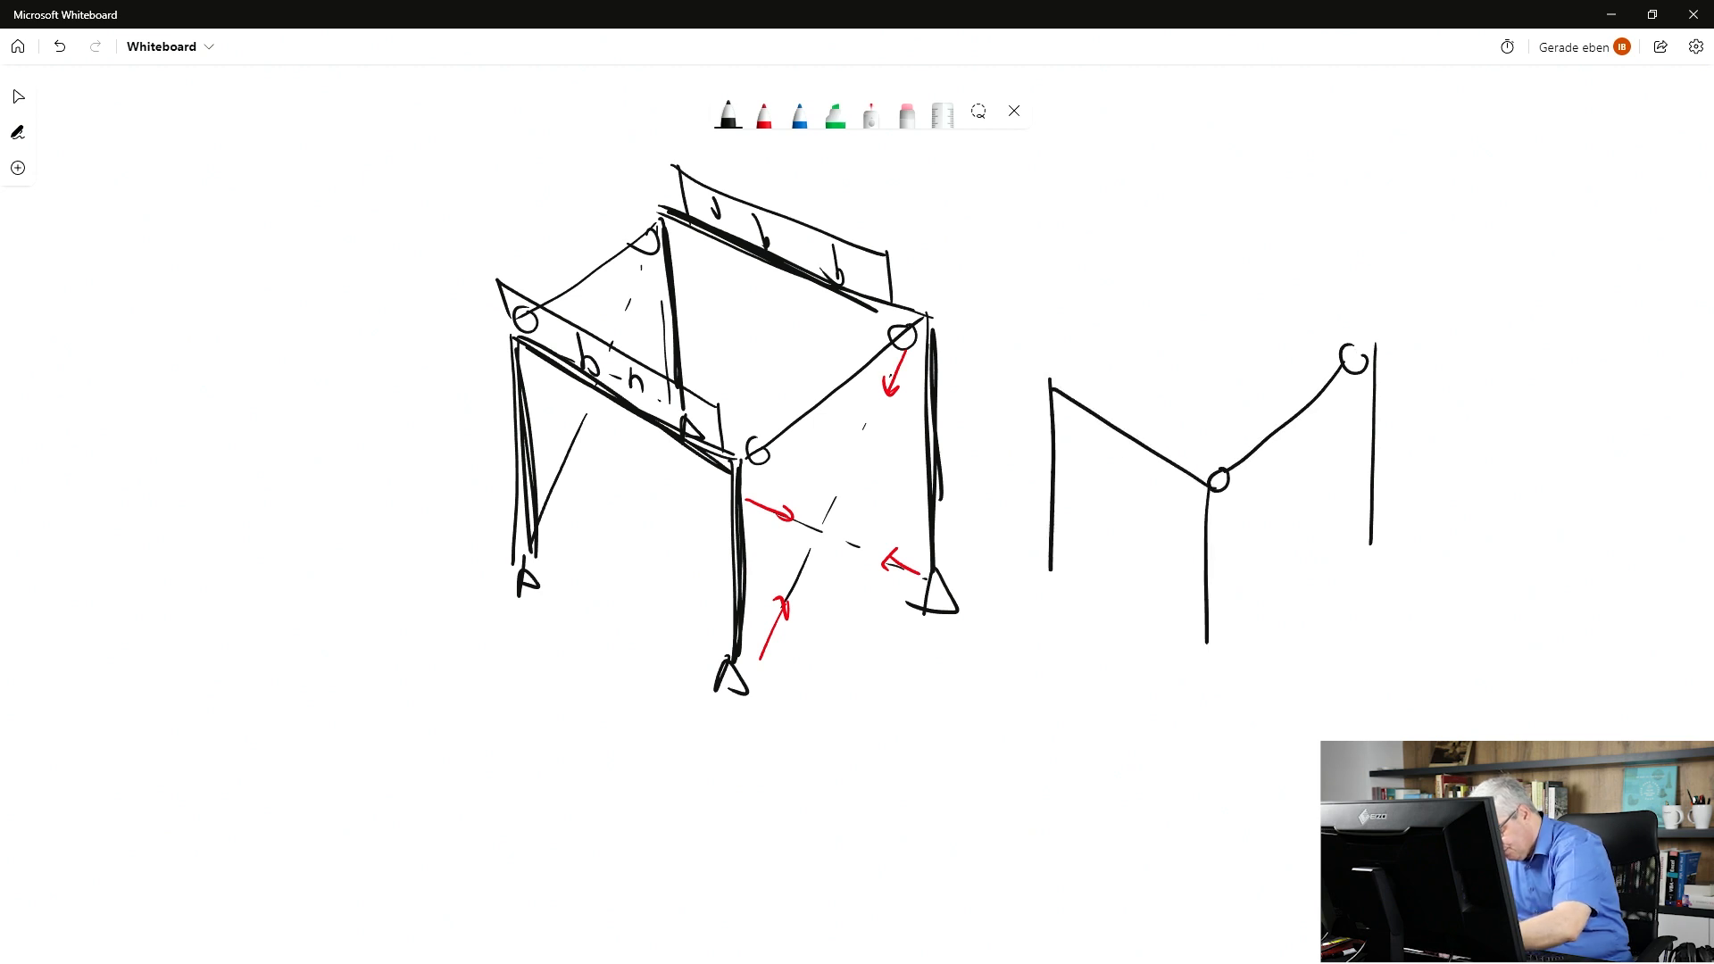
{"action": "mouse_move", "coordinate": [1365, 343]}
{"action": "left_mouse_down"}
{"action": "mouse_move", "coordinate": [1185, 238]}
{"action": "mouse_move", "coordinate": [1188, 396]}
{"action": "left_mouse_up"}
{"action": "left_click_drag", "start_coordinate": [1162, 245], "coordinate": [1071, 373]}
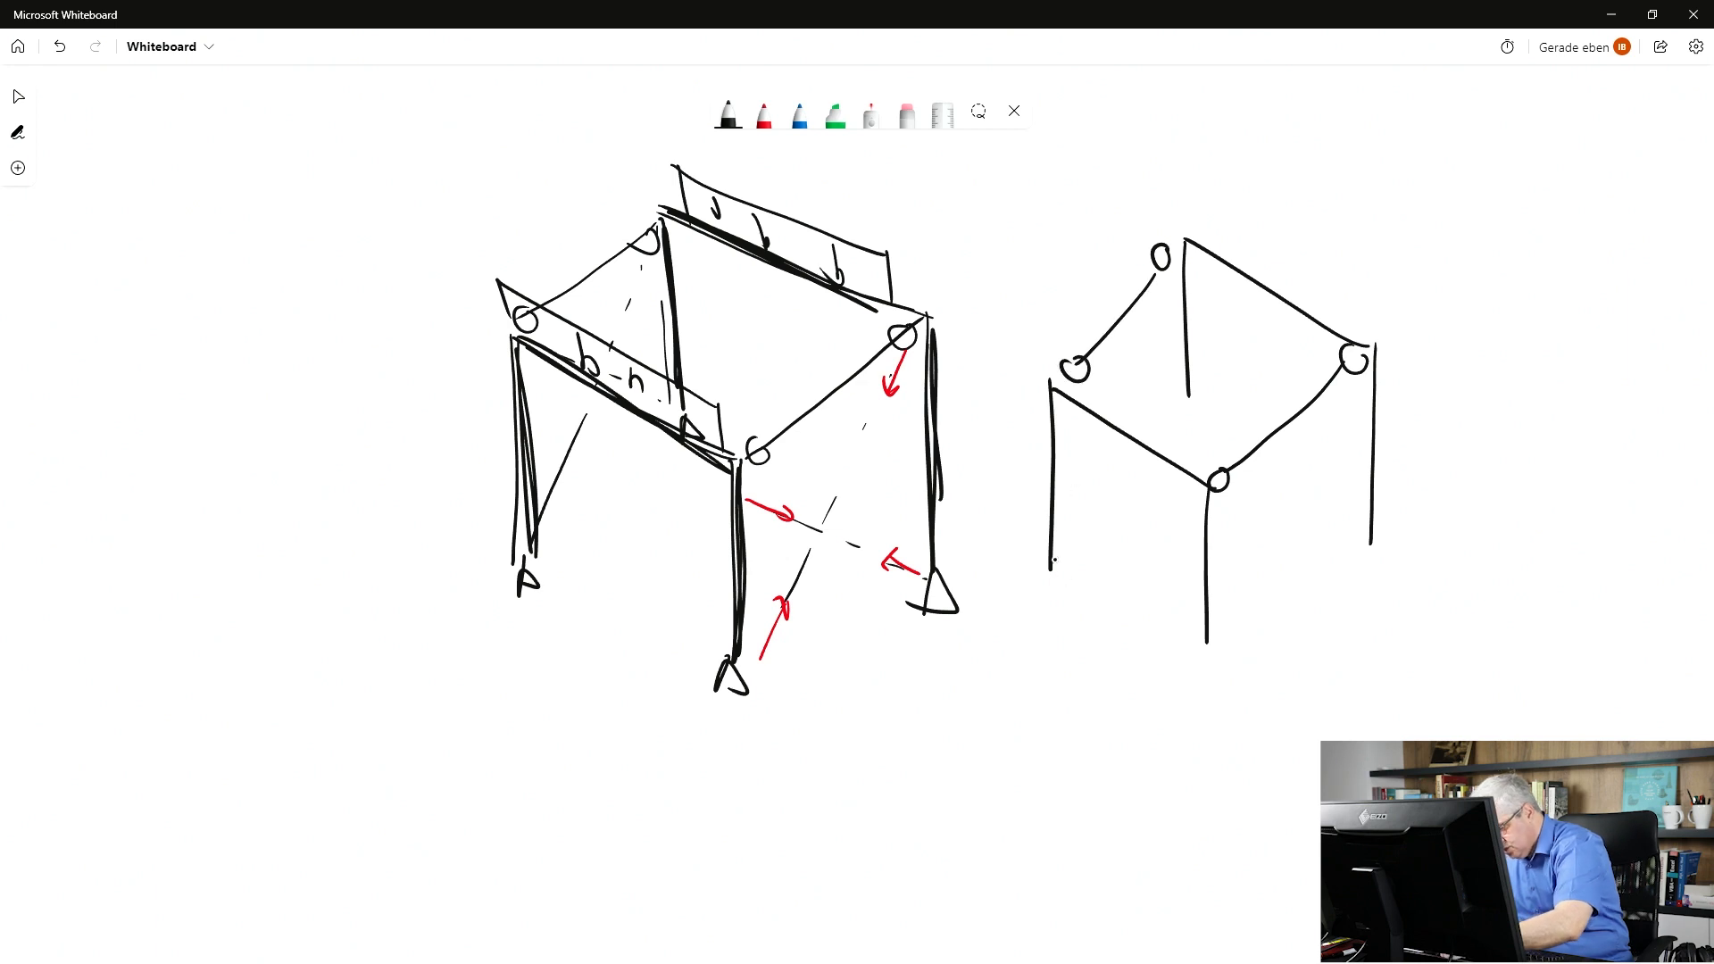
{"action": "left_click_drag", "start_coordinate": [1051, 556], "coordinate": [1046, 596]}
{"action": "left_click_drag", "start_coordinate": [1180, 420], "coordinate": [1204, 423]}
{"action": "left_click_drag", "start_coordinate": [1209, 659], "coordinate": [1221, 660]}
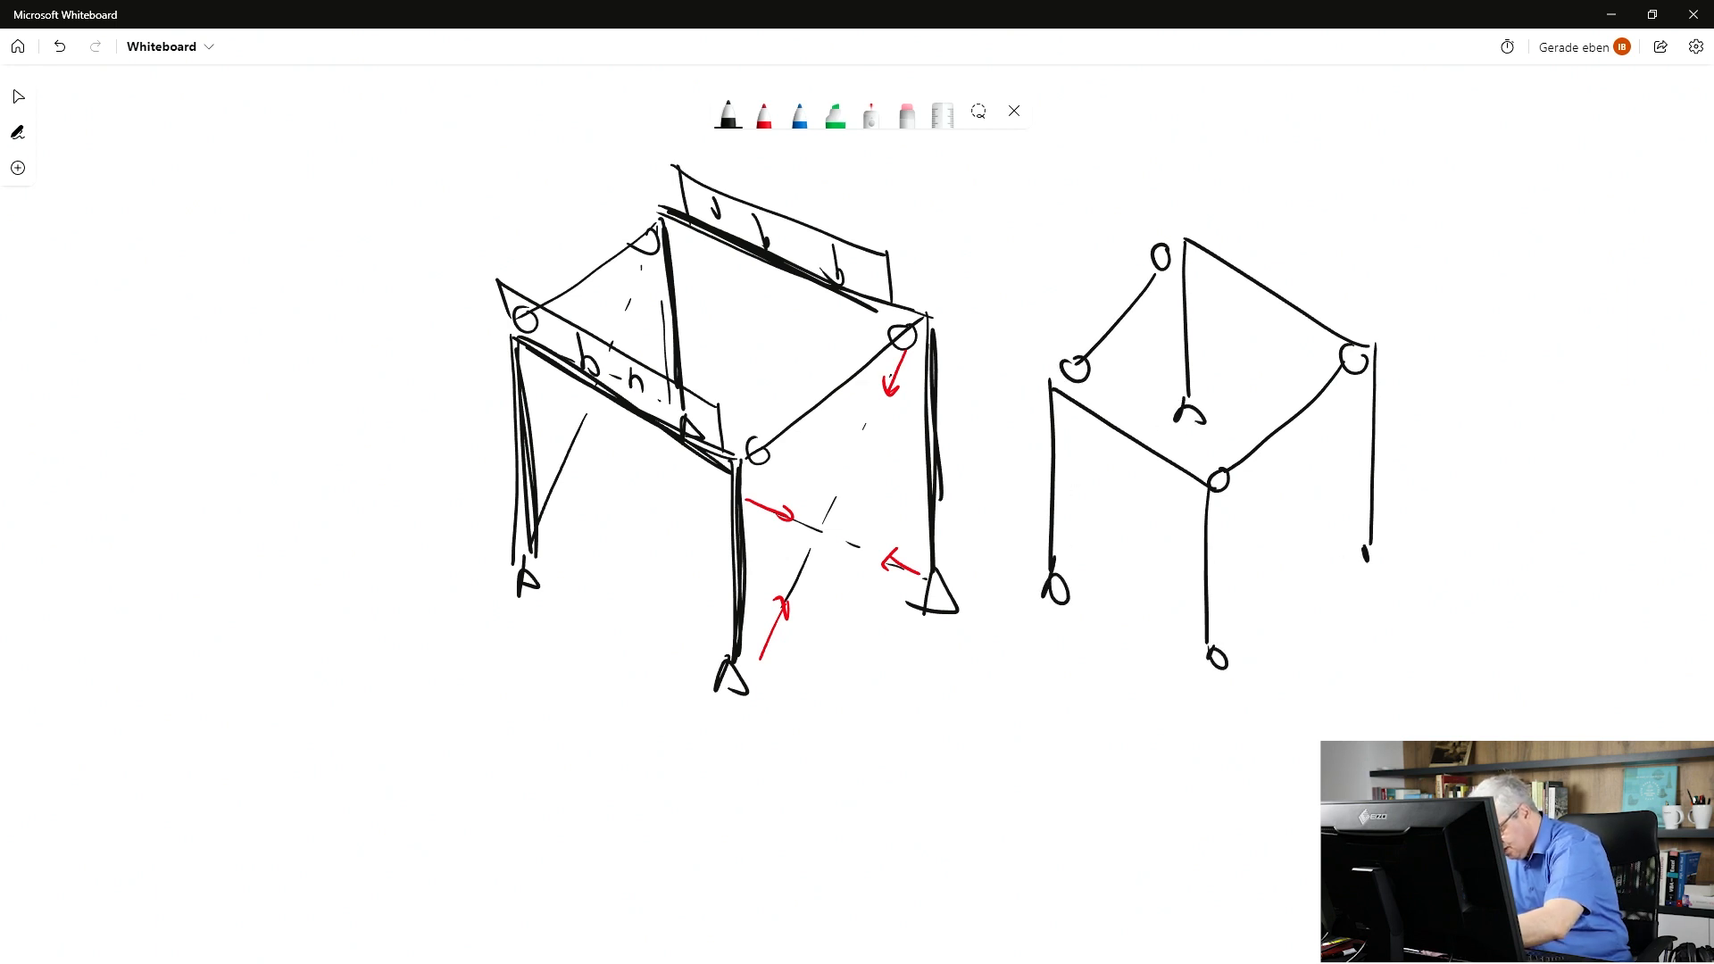
Draw the displaced shape of the second frame: leaning legs, shifted top outline and curved member.
{"action": "left_click_drag", "start_coordinate": [1363, 546], "coordinate": [1366, 561]}
{"action": "left_click_drag", "start_coordinate": [1273, 482], "coordinate": [1218, 641]}
{"action": "left_click", "coordinate": [1440, 319]}
{"action": "mouse_move", "coordinate": [1371, 534]}
{"action": "left_mouse_down"}
{"action": "mouse_move", "coordinate": [1436, 350]}
{"action": "mouse_move", "coordinate": [1389, 355]}
{"action": "left_mouse_up"}
{"action": "left_click_drag", "start_coordinate": [1269, 454], "coordinate": [1248, 464]}
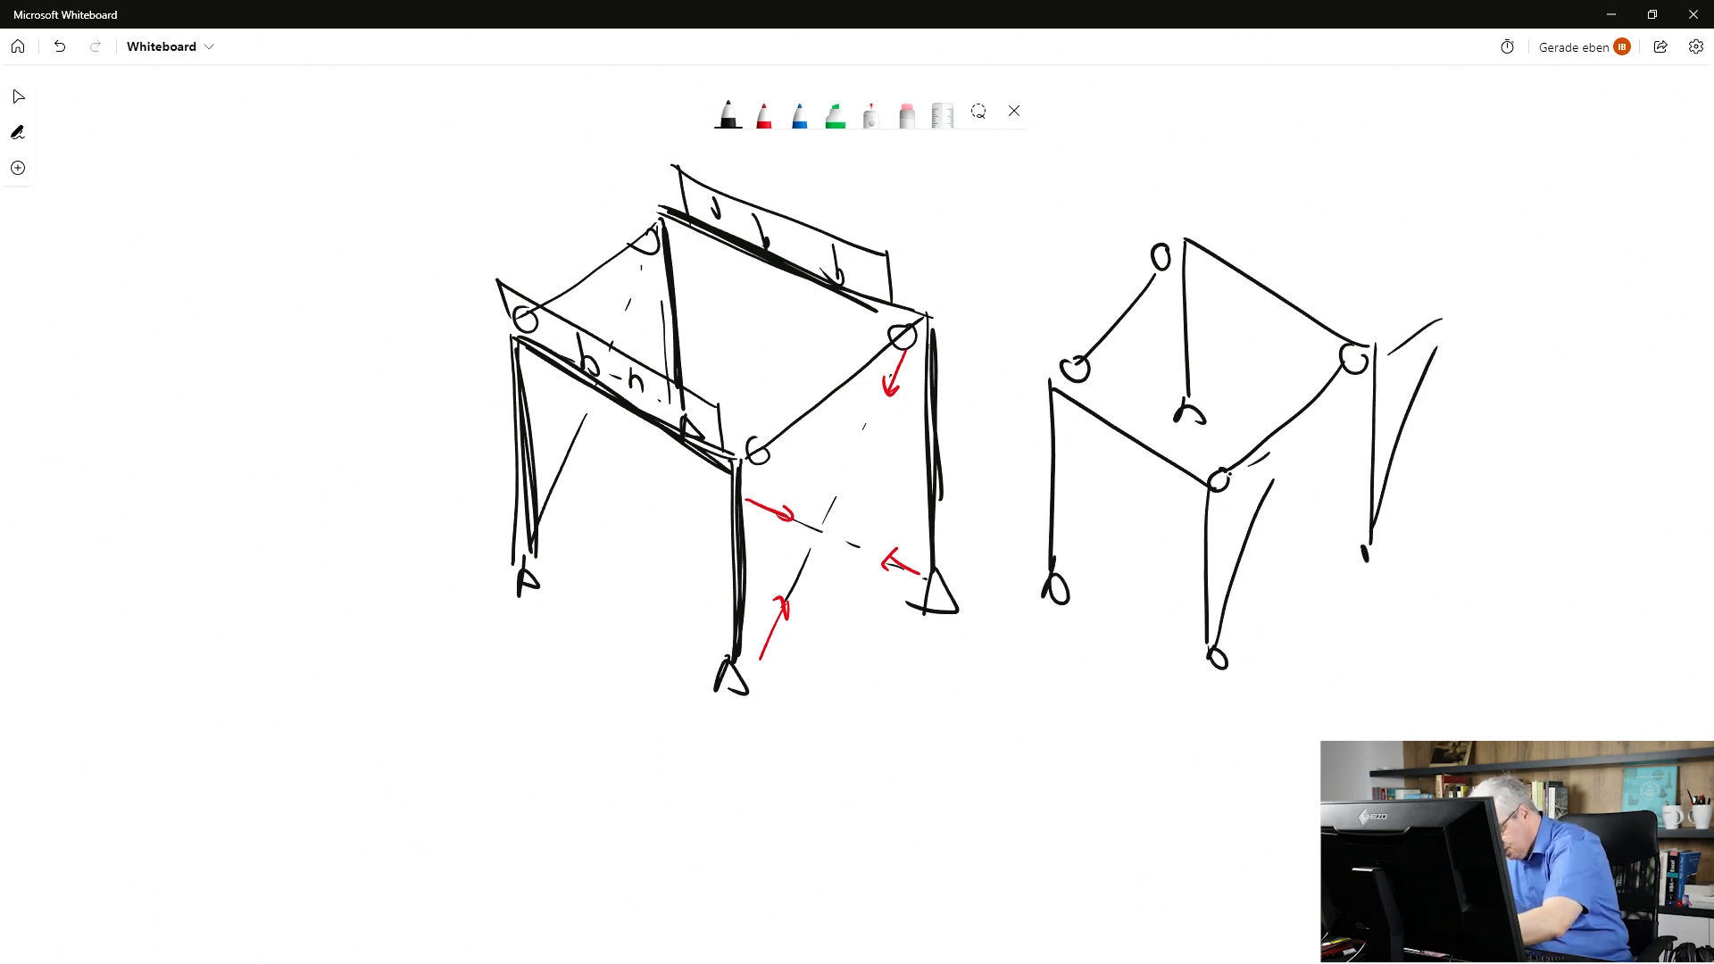
{"action": "left_click_drag", "start_coordinate": [1203, 347], "coordinate": [1196, 374]}
{"action": "left_click_drag", "start_coordinate": [1225, 291], "coordinate": [1222, 301]}
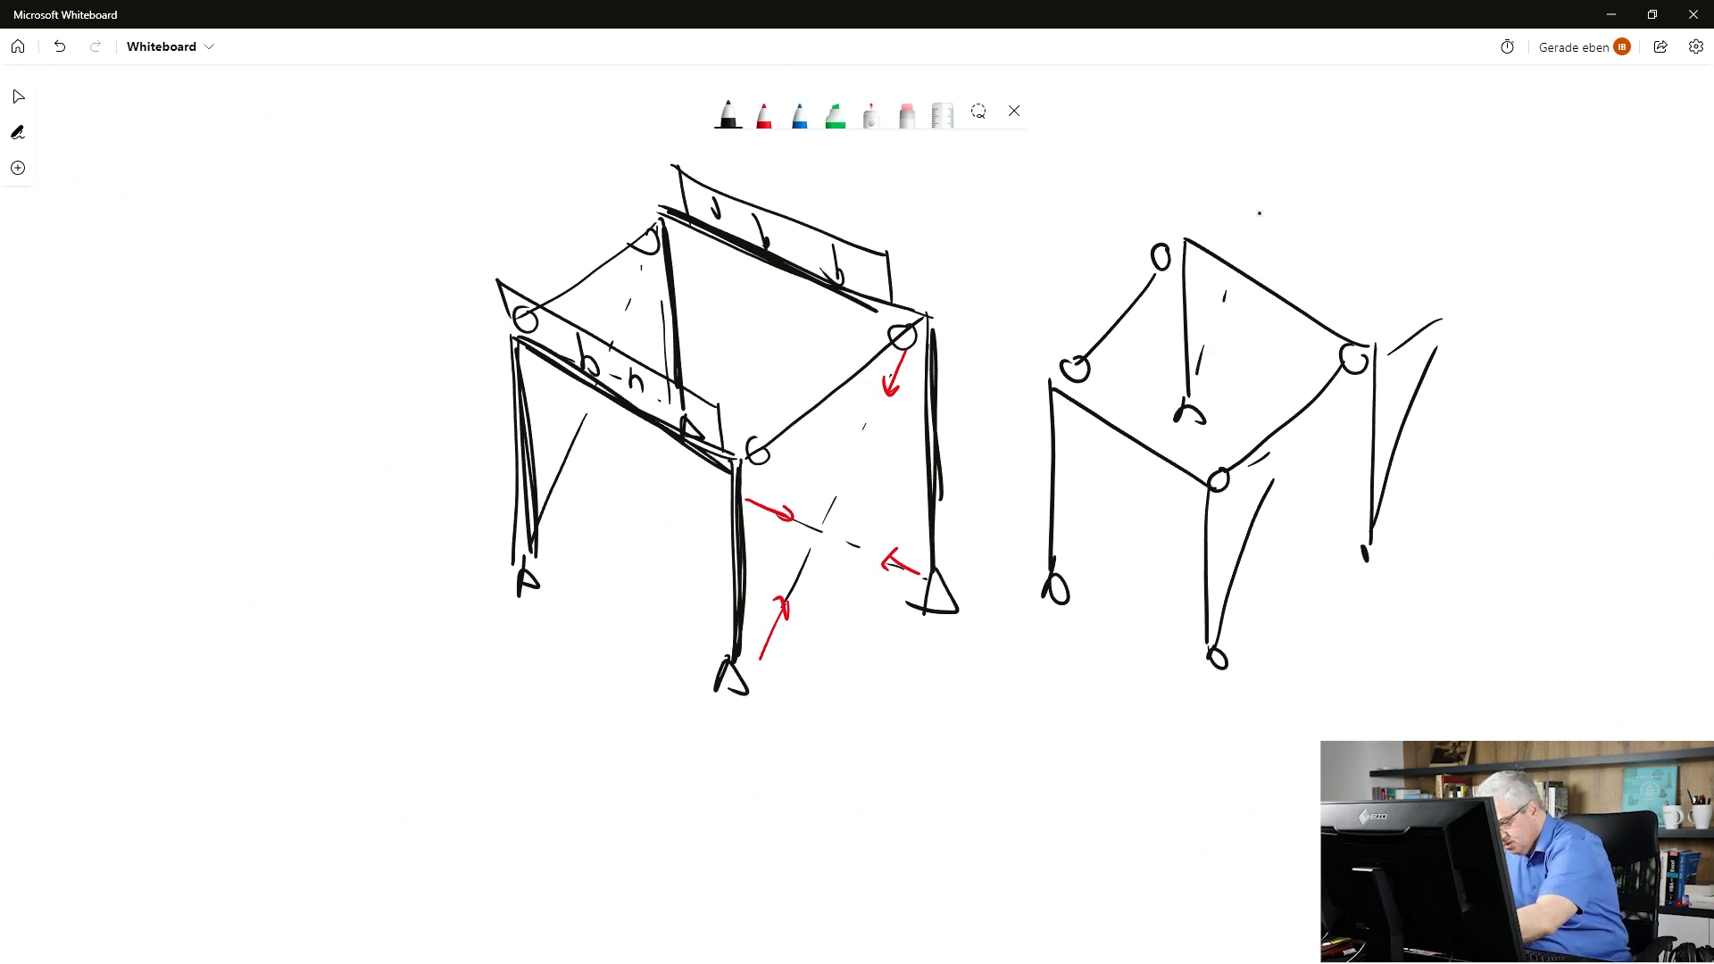
{"action": "mouse_move", "coordinate": [1258, 203]}
{"action": "left_mouse_down"}
{"action": "mouse_move", "coordinate": [1246, 270]}
{"action": "mouse_move", "coordinate": [1200, 235]}
{"action": "left_mouse_up"}
{"action": "left_click_drag", "start_coordinate": [1423, 295], "coordinate": [1245, 191]}
{"action": "mouse_move", "coordinate": [1267, 455]}
{"action": "left_mouse_down"}
{"action": "mouse_move", "coordinate": [1114, 367]}
{"action": "mouse_move", "coordinate": [1071, 525]}
{"action": "left_mouse_up"}
{"action": "mouse_move", "coordinate": [1341, 417]}
{"action": "left_mouse_down"}
{"action": "mouse_move", "coordinate": [1426, 385]}
{"action": "mouse_move", "coordinate": [1428, 412]}
{"action": "left_mouse_up"}
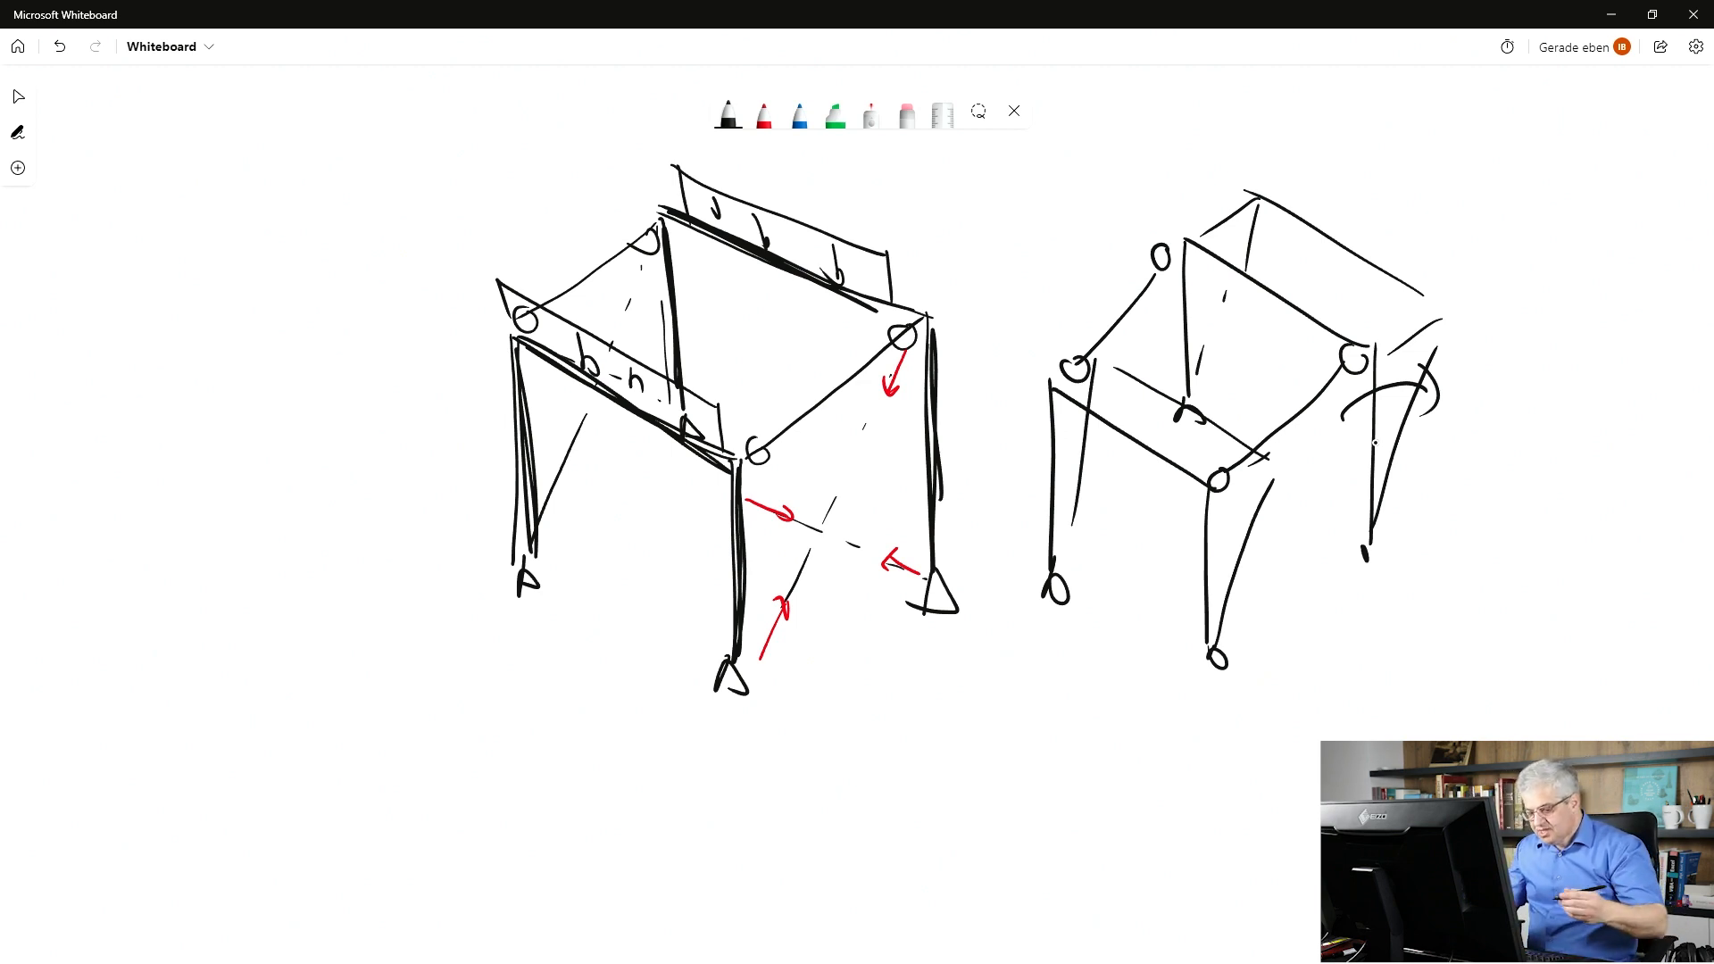
Add small arrows and gap marks labelled 1 and 2 showing foot movements.
{"action": "left_click_drag", "start_coordinate": [688, 511], "coordinate": [720, 481]}
{"action": "left_click", "coordinate": [662, 449]}
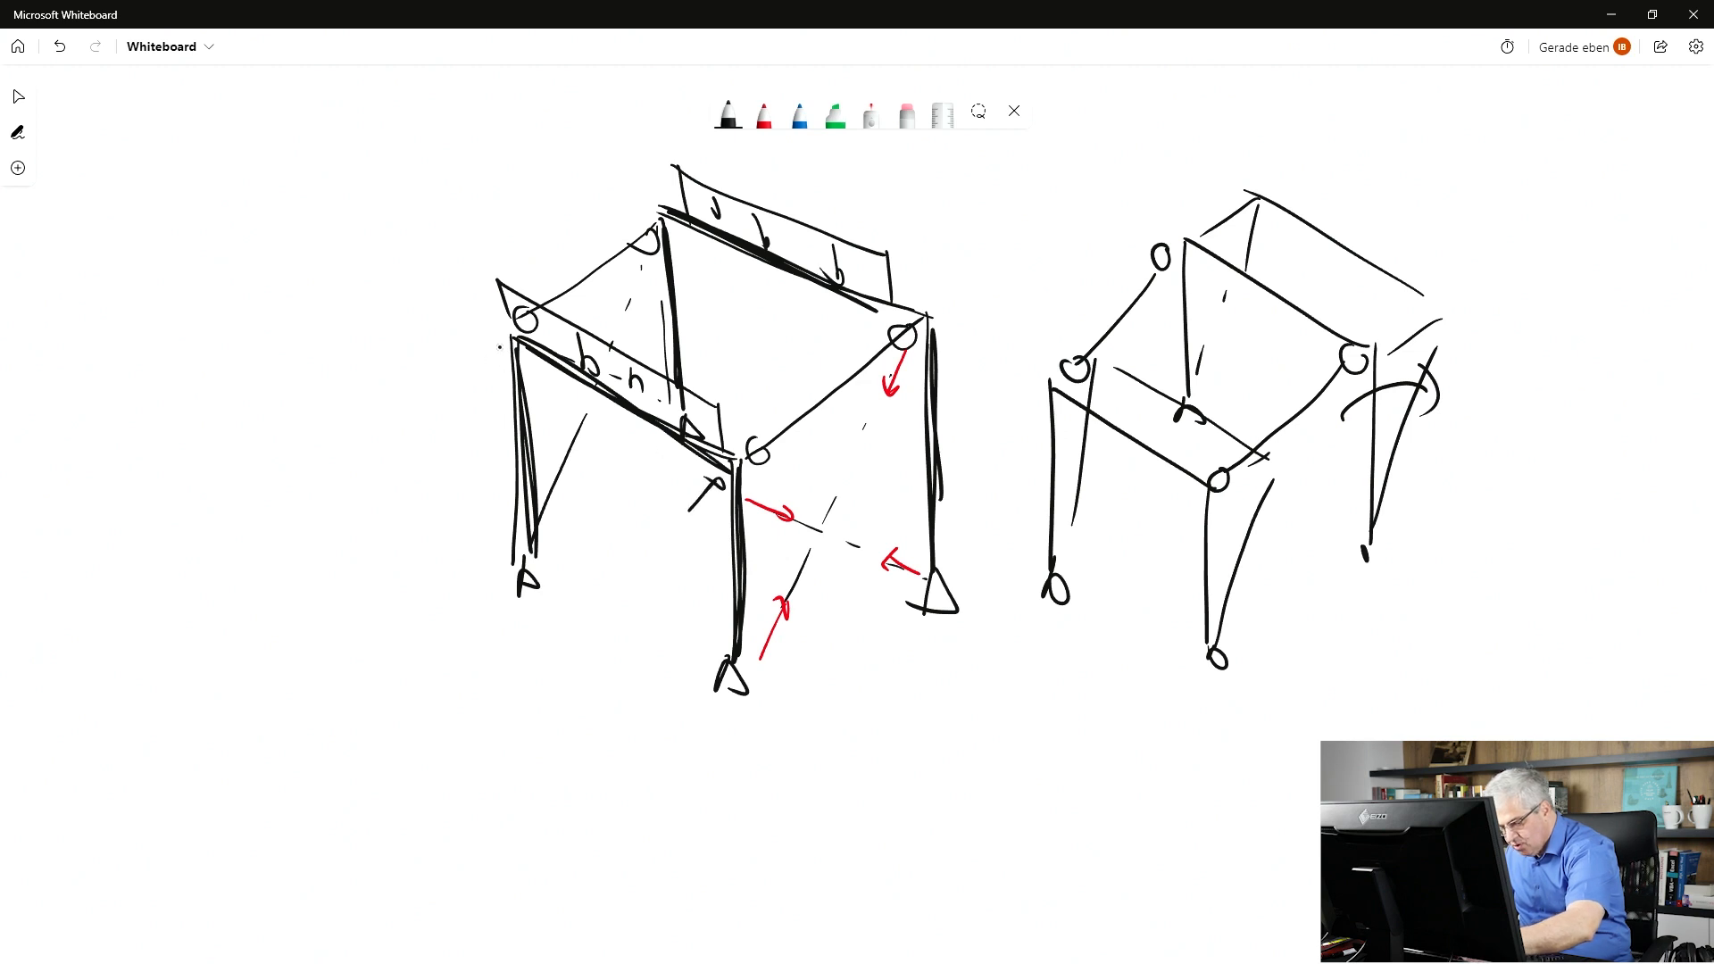
{"action": "left_click_drag", "start_coordinate": [474, 378], "coordinate": [500, 349]}
{"action": "mouse_move", "coordinate": [633, 531]}
{"action": "left_mouse_down"}
{"action": "mouse_move", "coordinate": [644, 518]}
{"action": "mouse_move", "coordinate": [646, 555]}
{"action": "left_mouse_up"}
{"action": "mouse_move", "coordinate": [657, 520]}
{"action": "left_mouse_down"}
{"action": "mouse_move", "coordinate": [659, 554]}
{"action": "mouse_move", "coordinate": [678, 553]}
{"action": "left_mouse_up"}
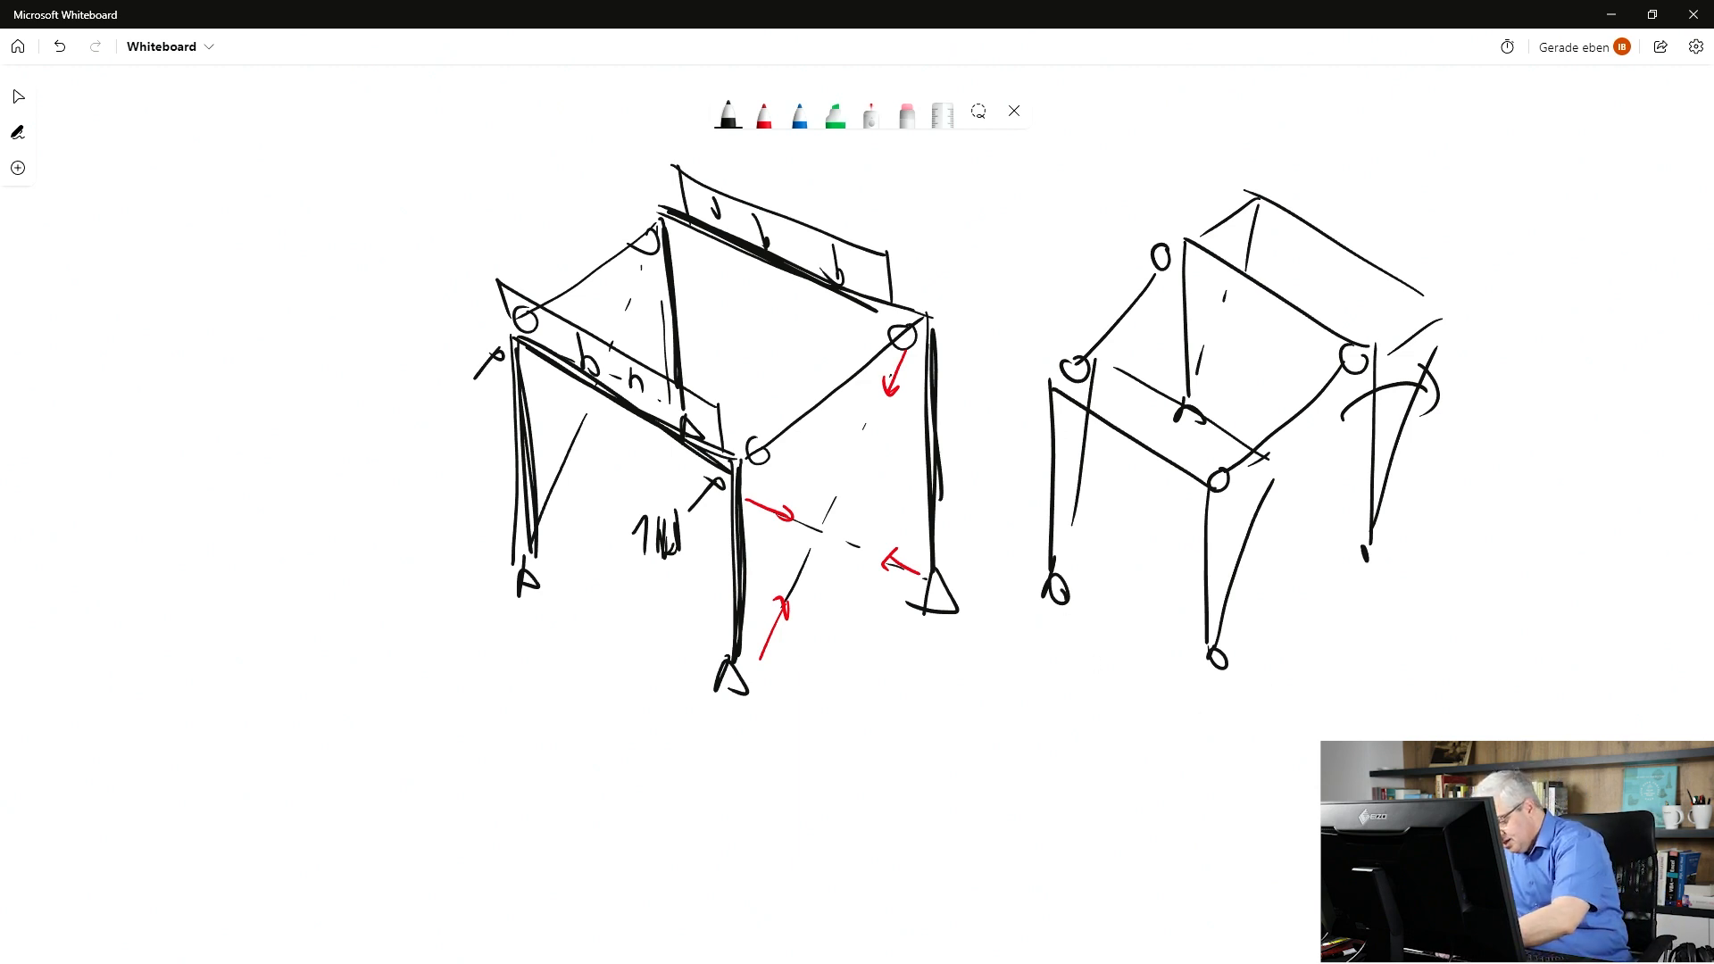
{"action": "mouse_move", "coordinate": [1213, 655]}
{"action": "left_mouse_down"}
{"action": "mouse_move", "coordinate": [1275, 689]}
{"action": "mouse_move", "coordinate": [1165, 689]}
{"action": "left_mouse_up"}
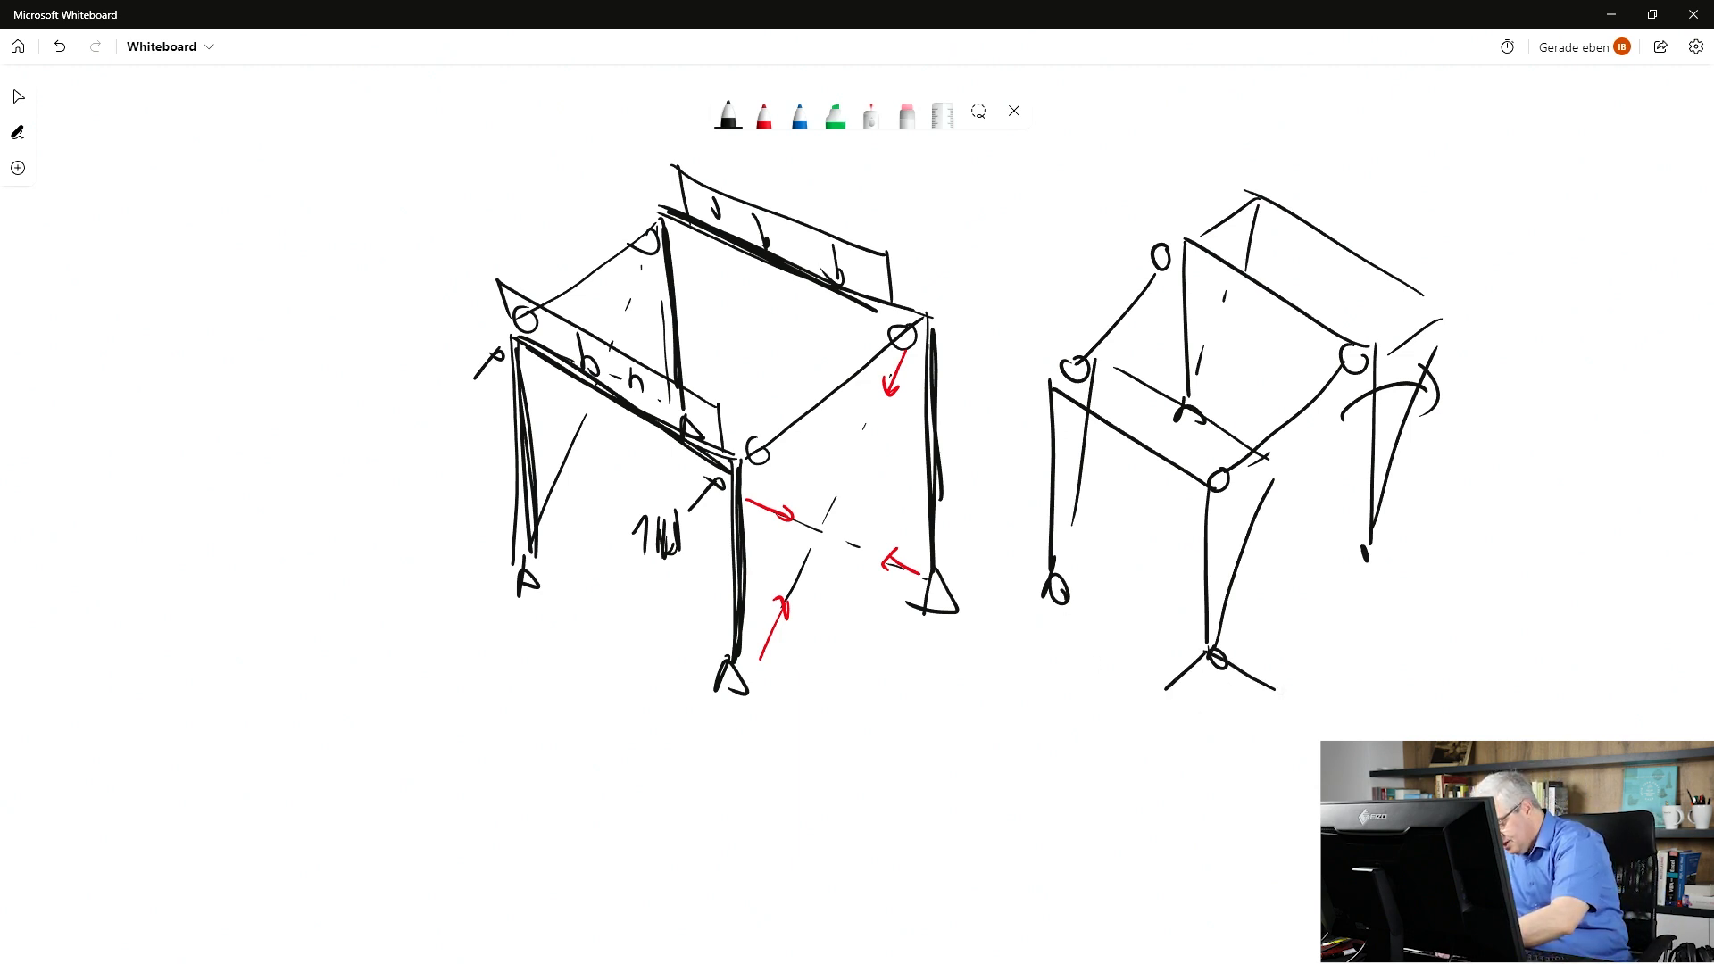
Draw labelled x and y axes at the front foot with a rotation mark at the origin.
{"action": "left_click_drag", "start_coordinate": [1286, 699], "coordinate": [1296, 715]}
{"action": "left_click_drag", "start_coordinate": [1297, 699], "coordinate": [1286, 715]}
{"action": "left_click_drag", "start_coordinate": [1212, 652], "coordinate": [1276, 598]}
{"action": "mouse_move", "coordinate": [1282, 584]}
{"action": "left_mouse_down"}
{"action": "mouse_move", "coordinate": [1272, 611]}
{"action": "mouse_move", "coordinate": [1204, 582]}
{"action": "left_mouse_up"}
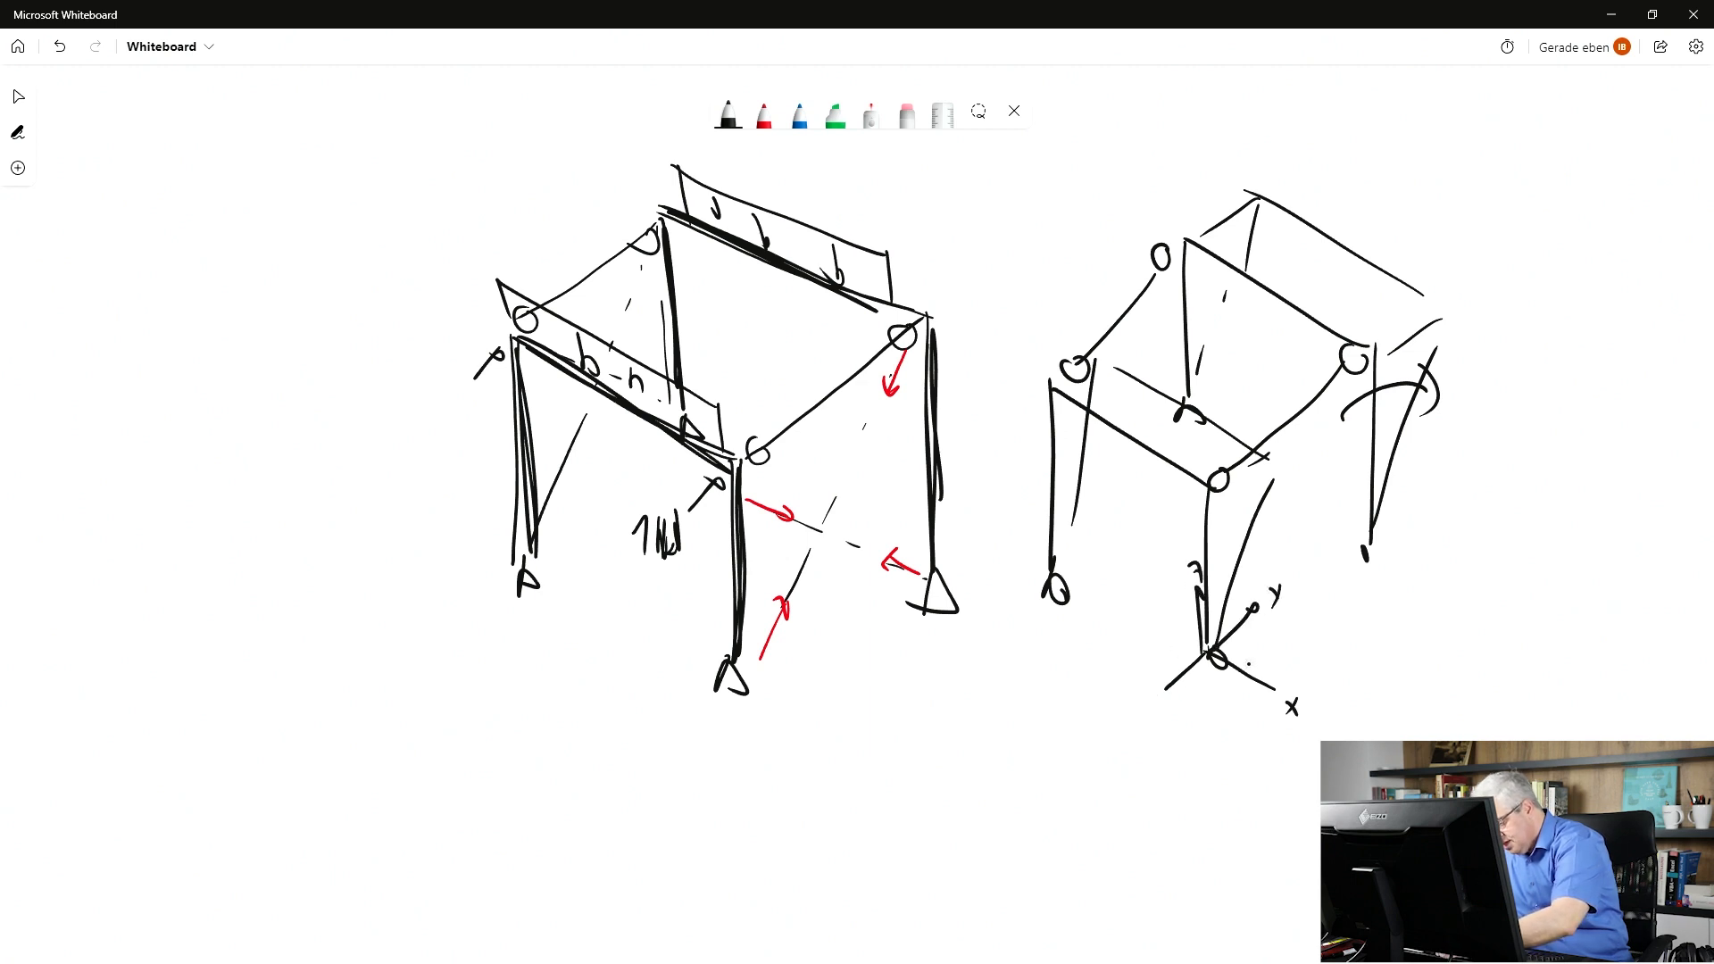
{"action": "left_click_drag", "start_coordinate": [1254, 657], "coordinate": [1237, 688]}
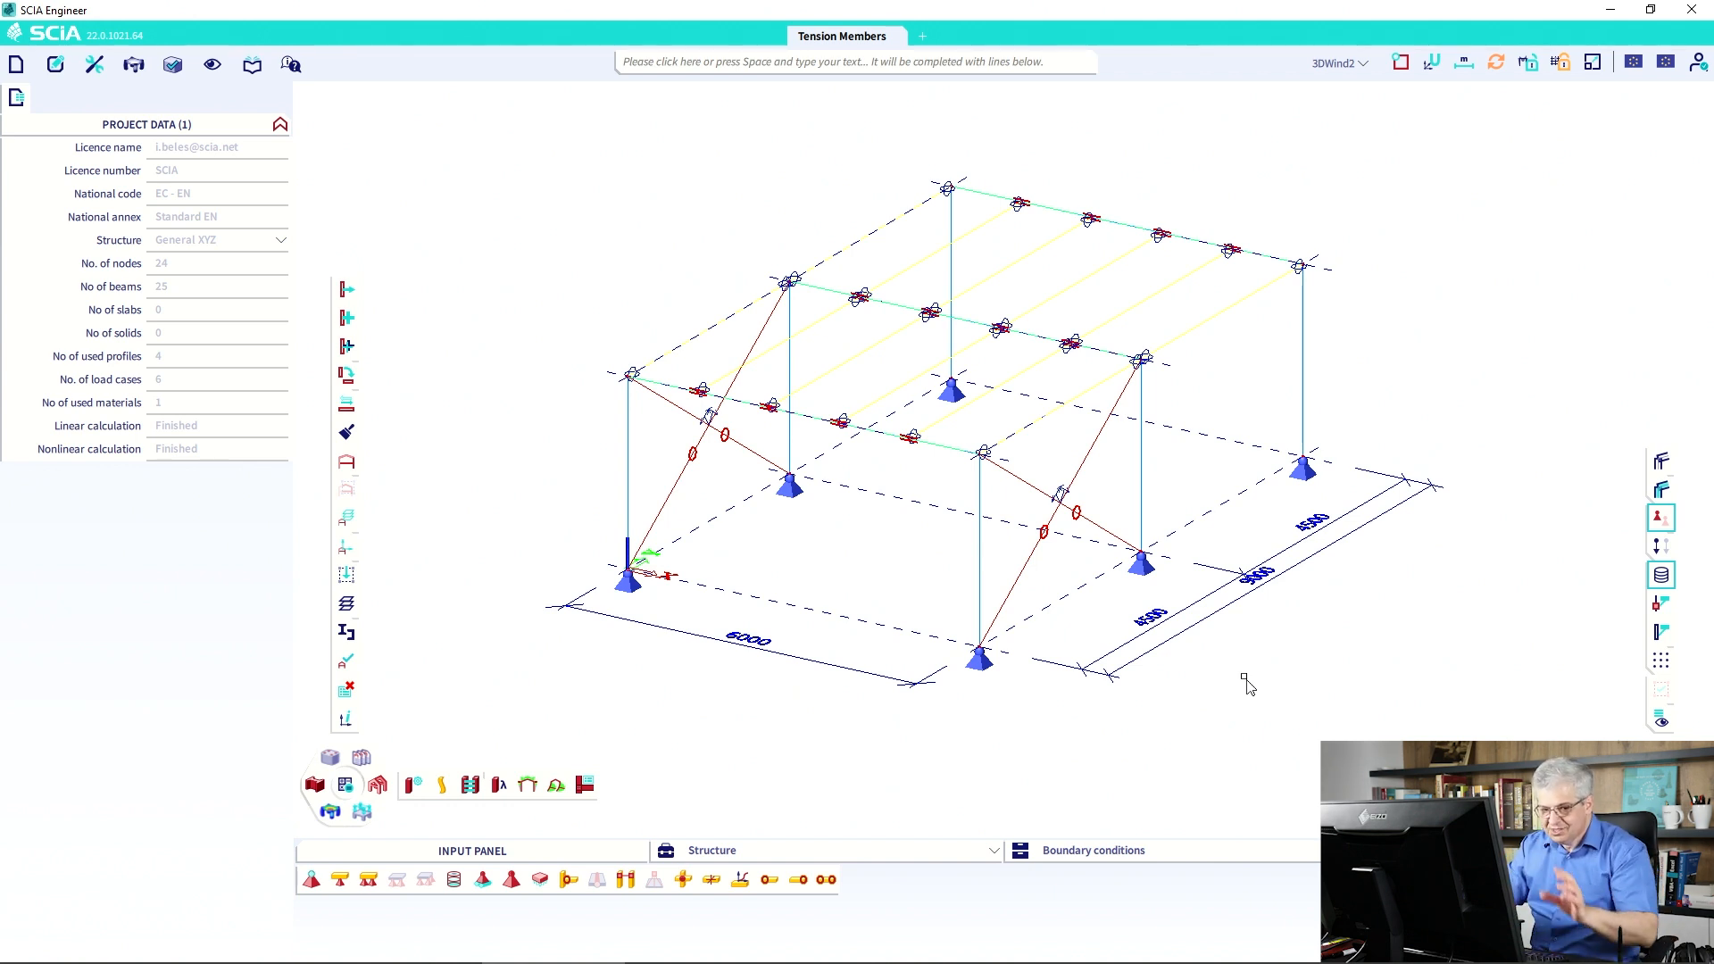
Pan the 3D view to re-centre the braced steel frame.
{"action": "middle_click_drag", "start_coordinate": [849, 562], "coordinate": [795, 580]}
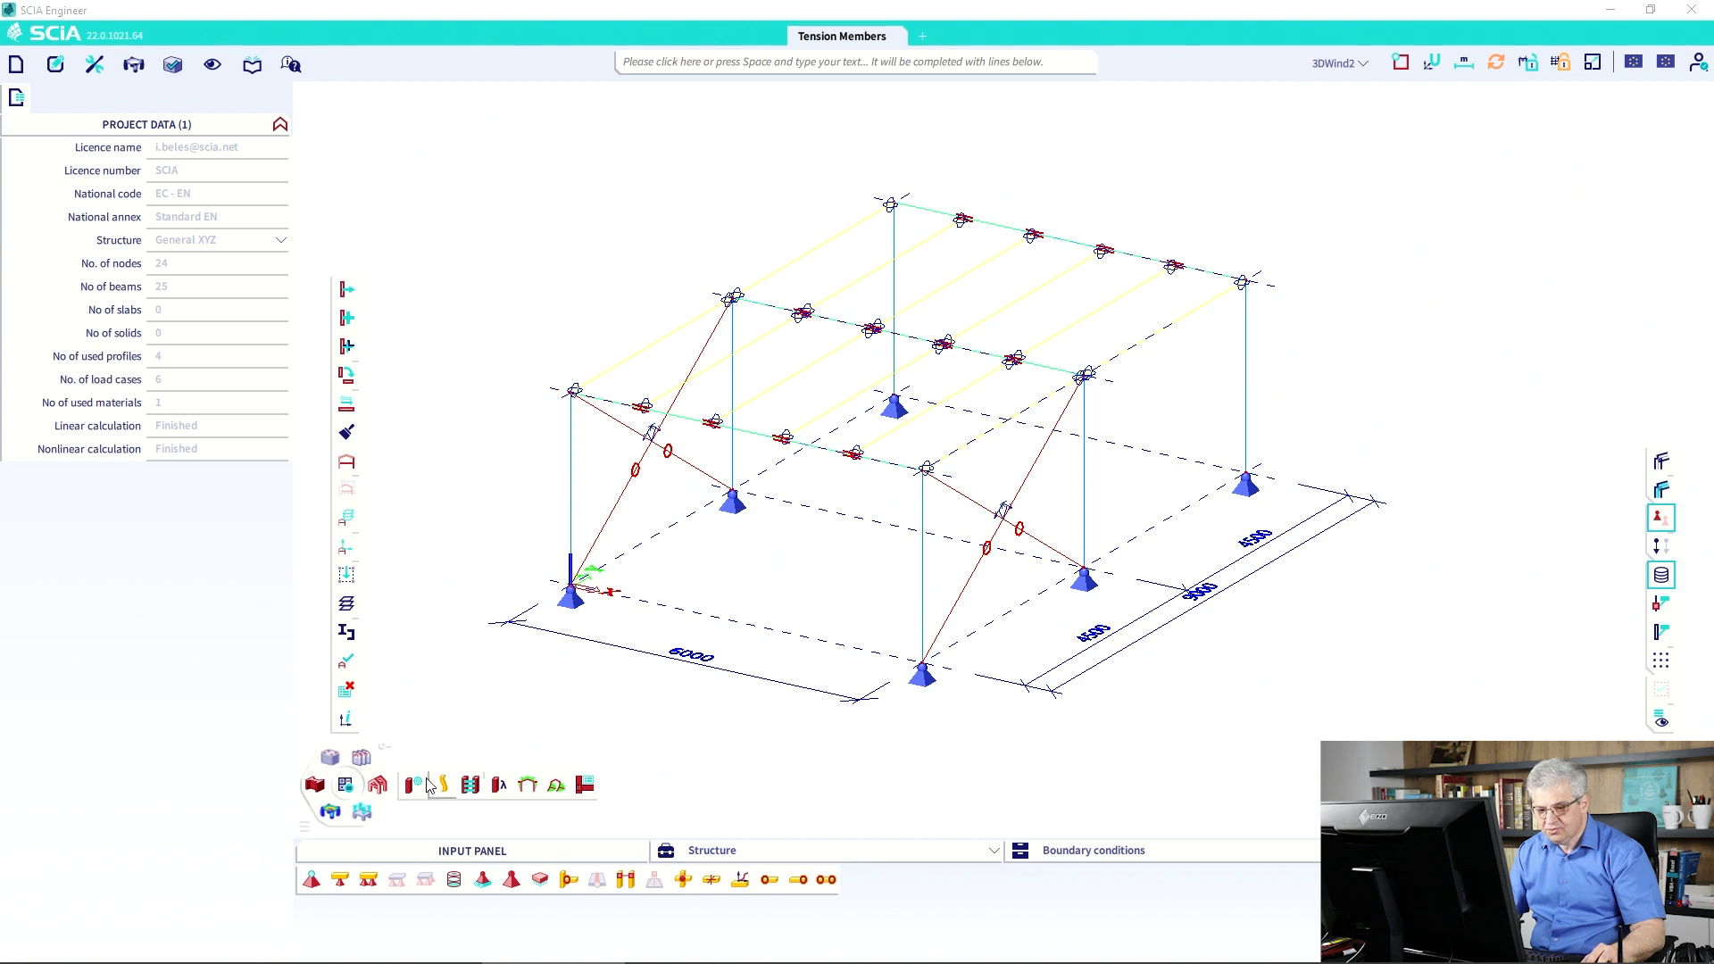
Open 1D internal forces results, pick the four diagonal braces, clear the selection and zoom to inspect.
{"action": "left_click", "coordinate": [331, 812]}
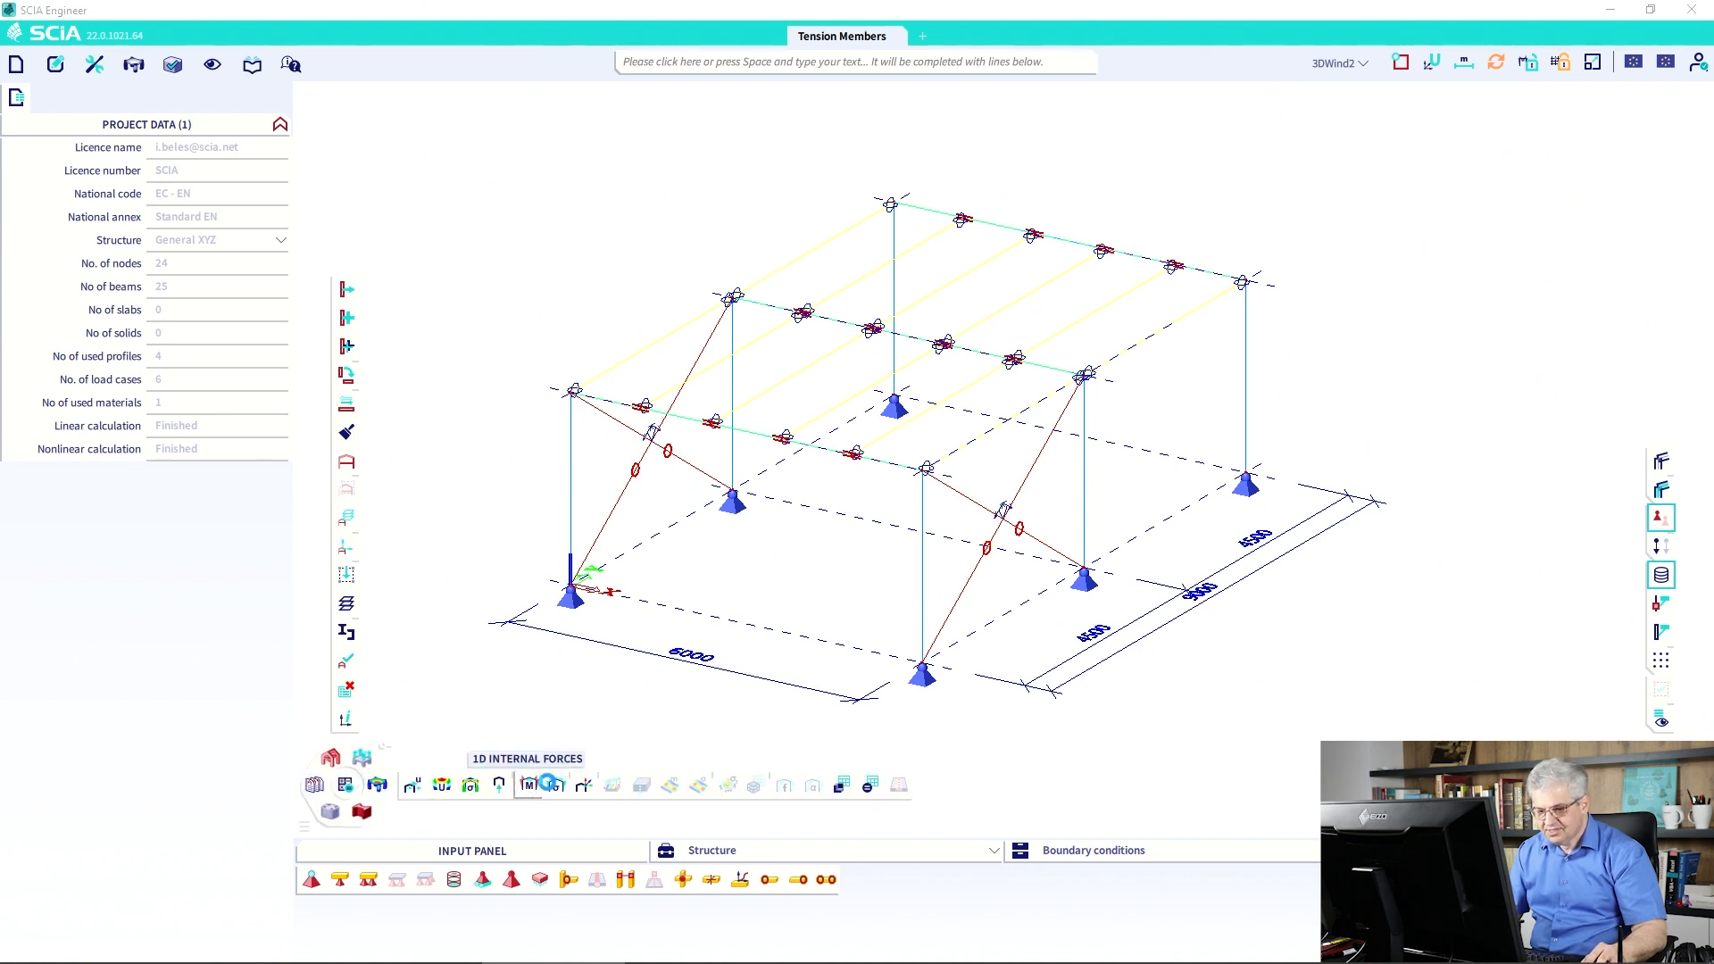
{"action": "left_click", "coordinate": [528, 785]}
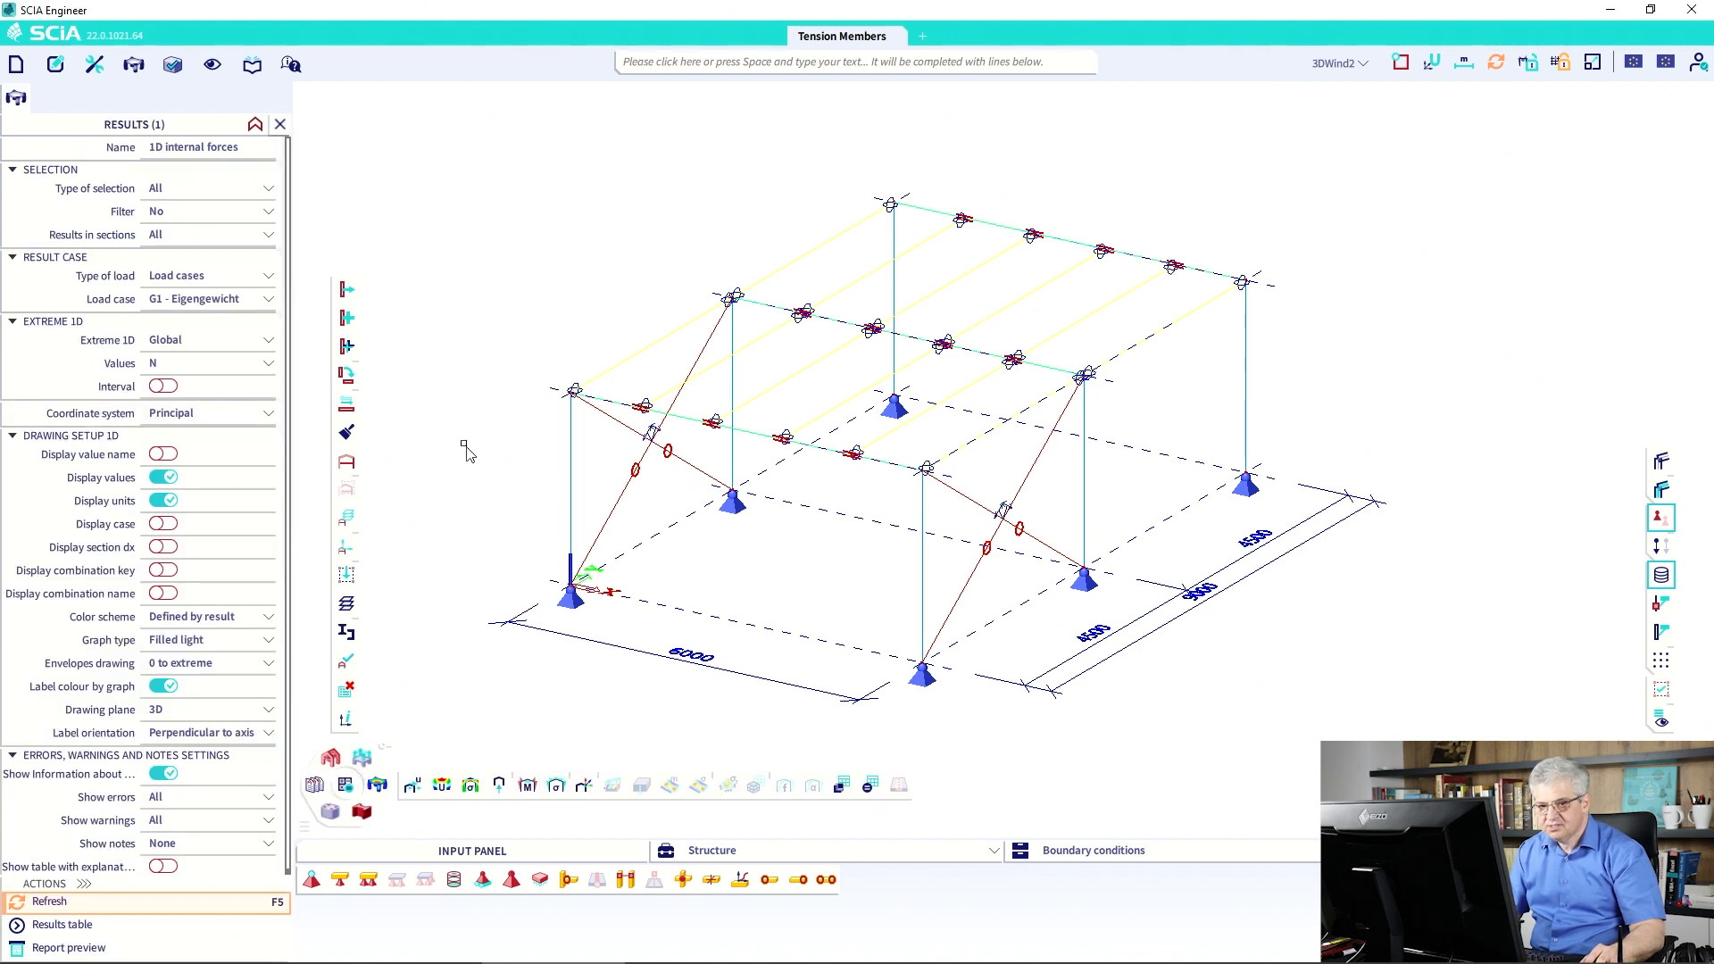
{"action": "left_click", "coordinate": [625, 506]}
{"action": "left_click", "coordinate": [705, 478]}
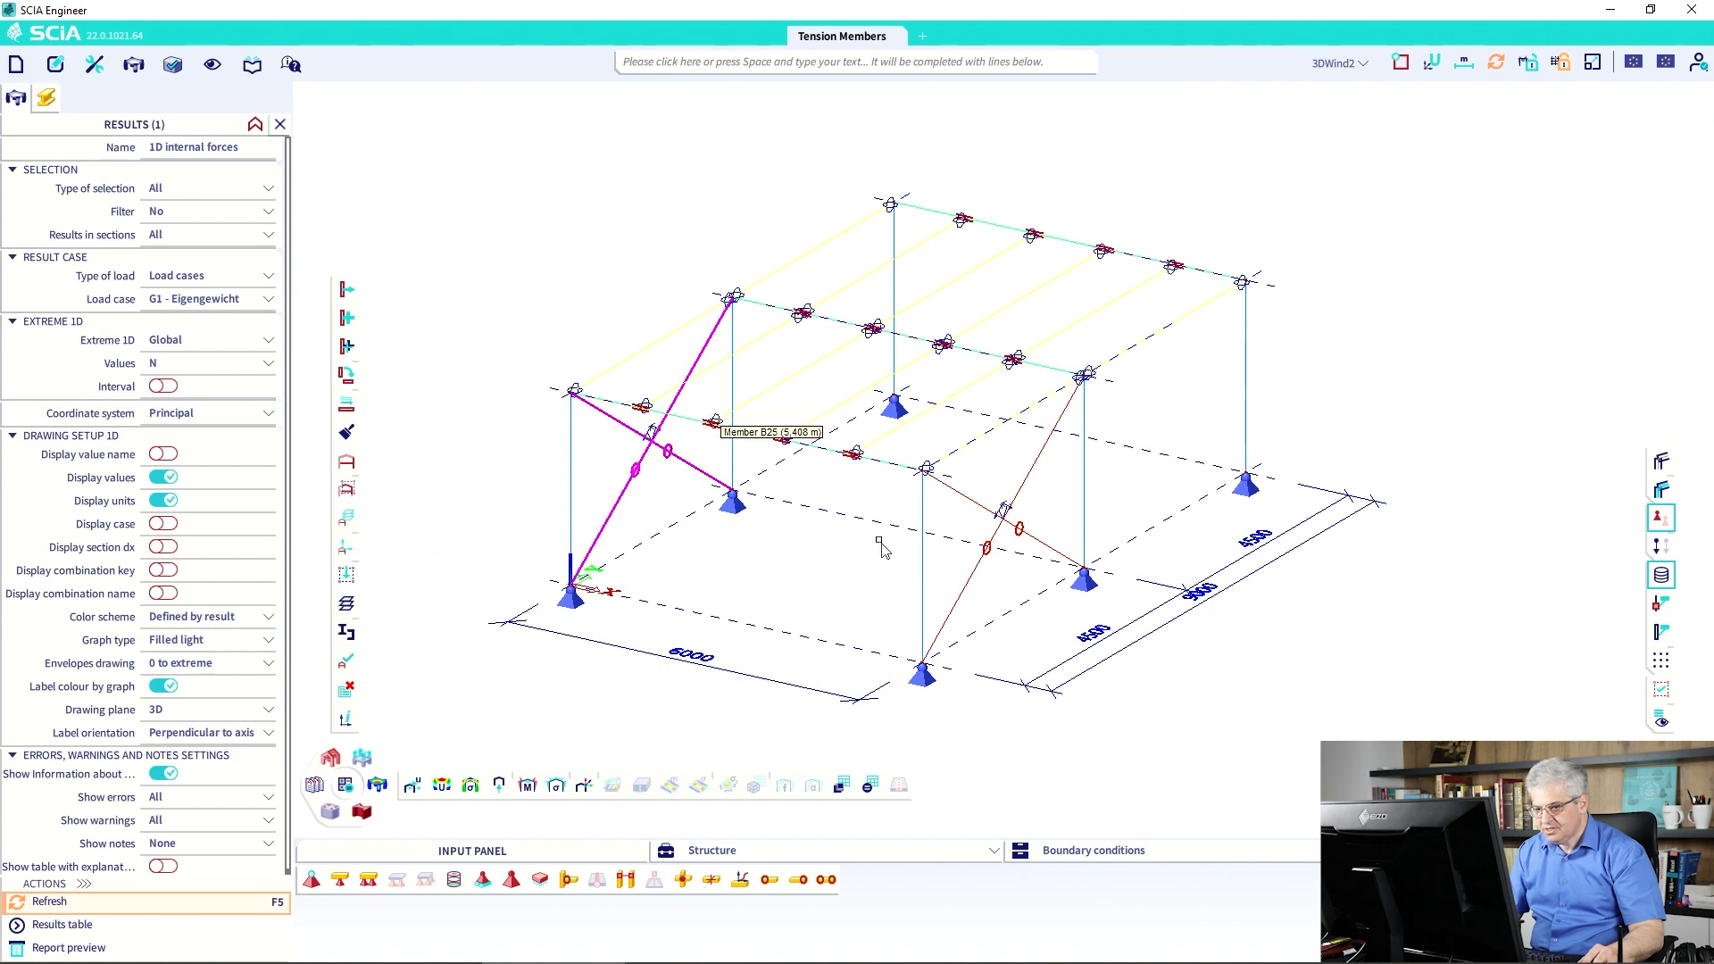
{"action": "left_click", "coordinate": [978, 578]}
{"action": "left_click", "coordinate": [982, 522]}
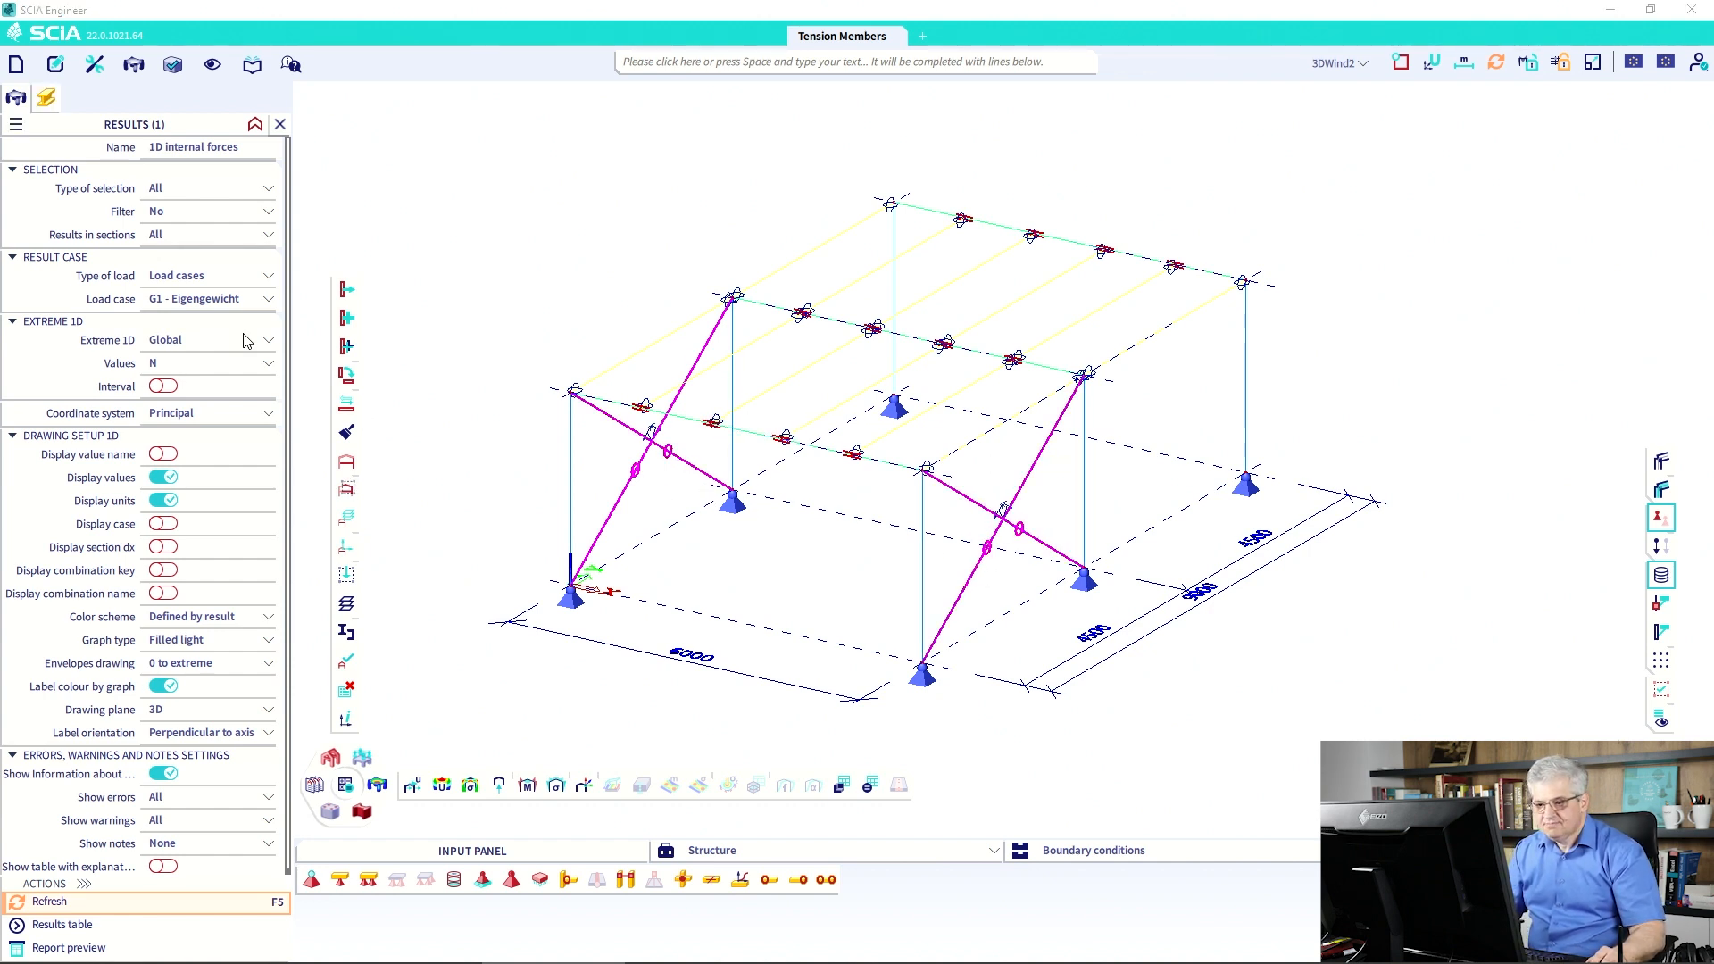
{"action": "key", "text": "Escape"}
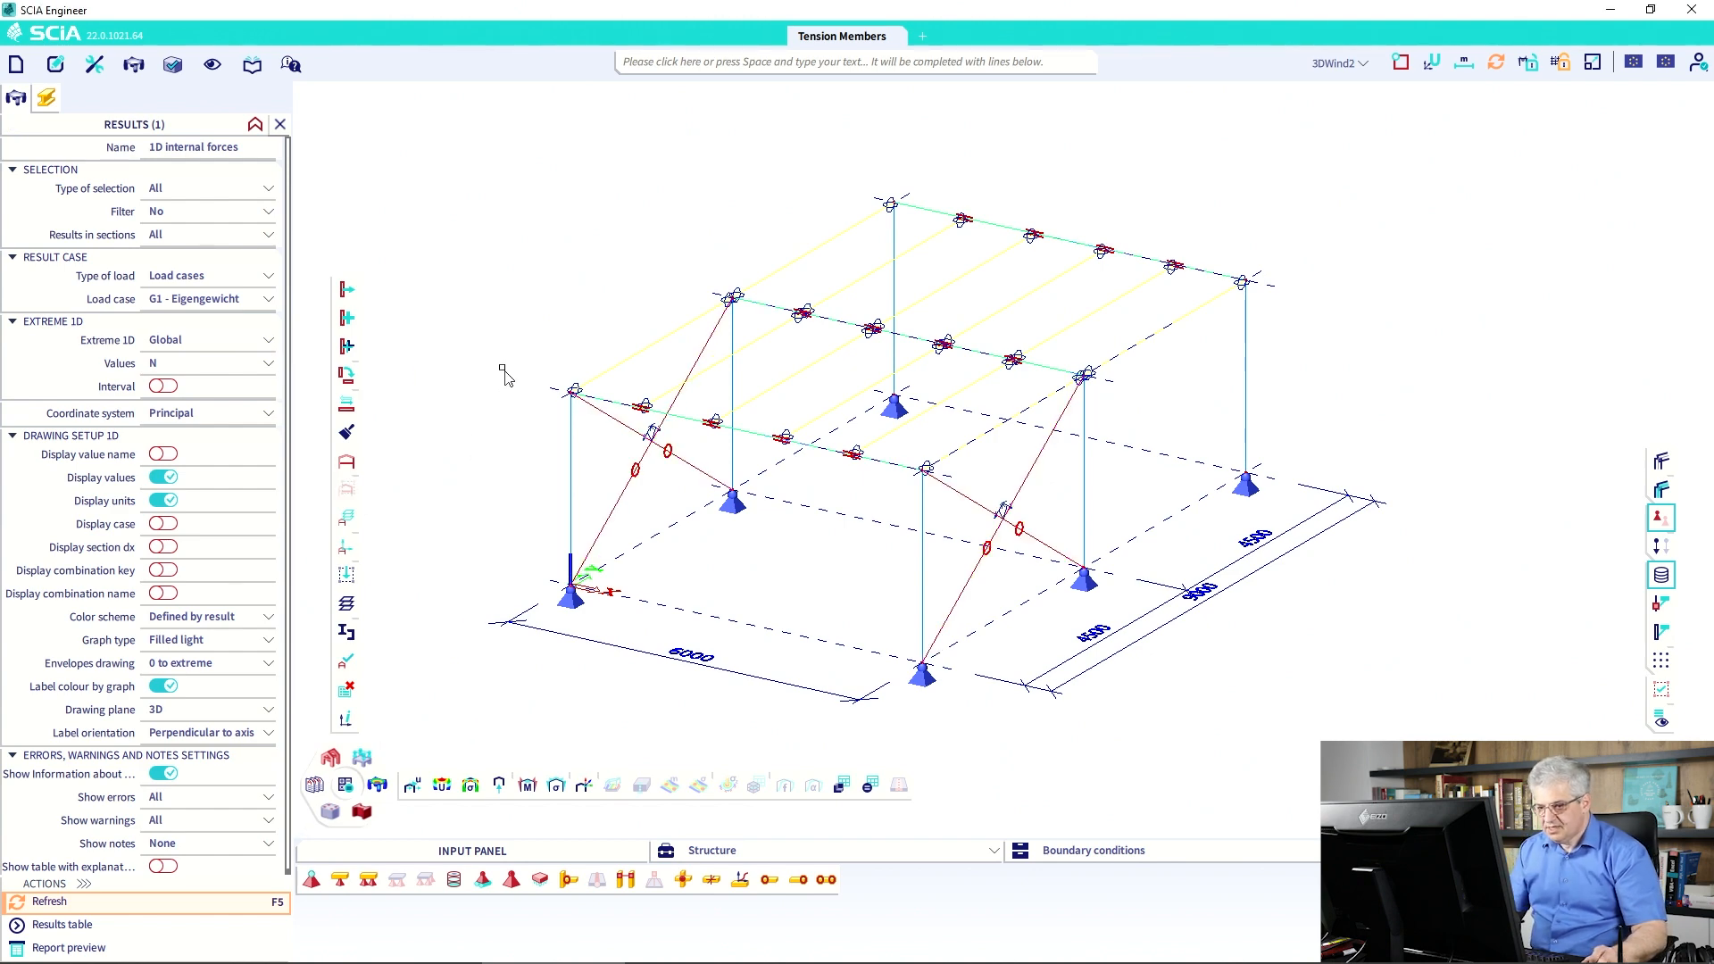
{"action": "scroll", "coordinate": [656, 434], "scroll_direction": "up", "scroll_amount": 4}
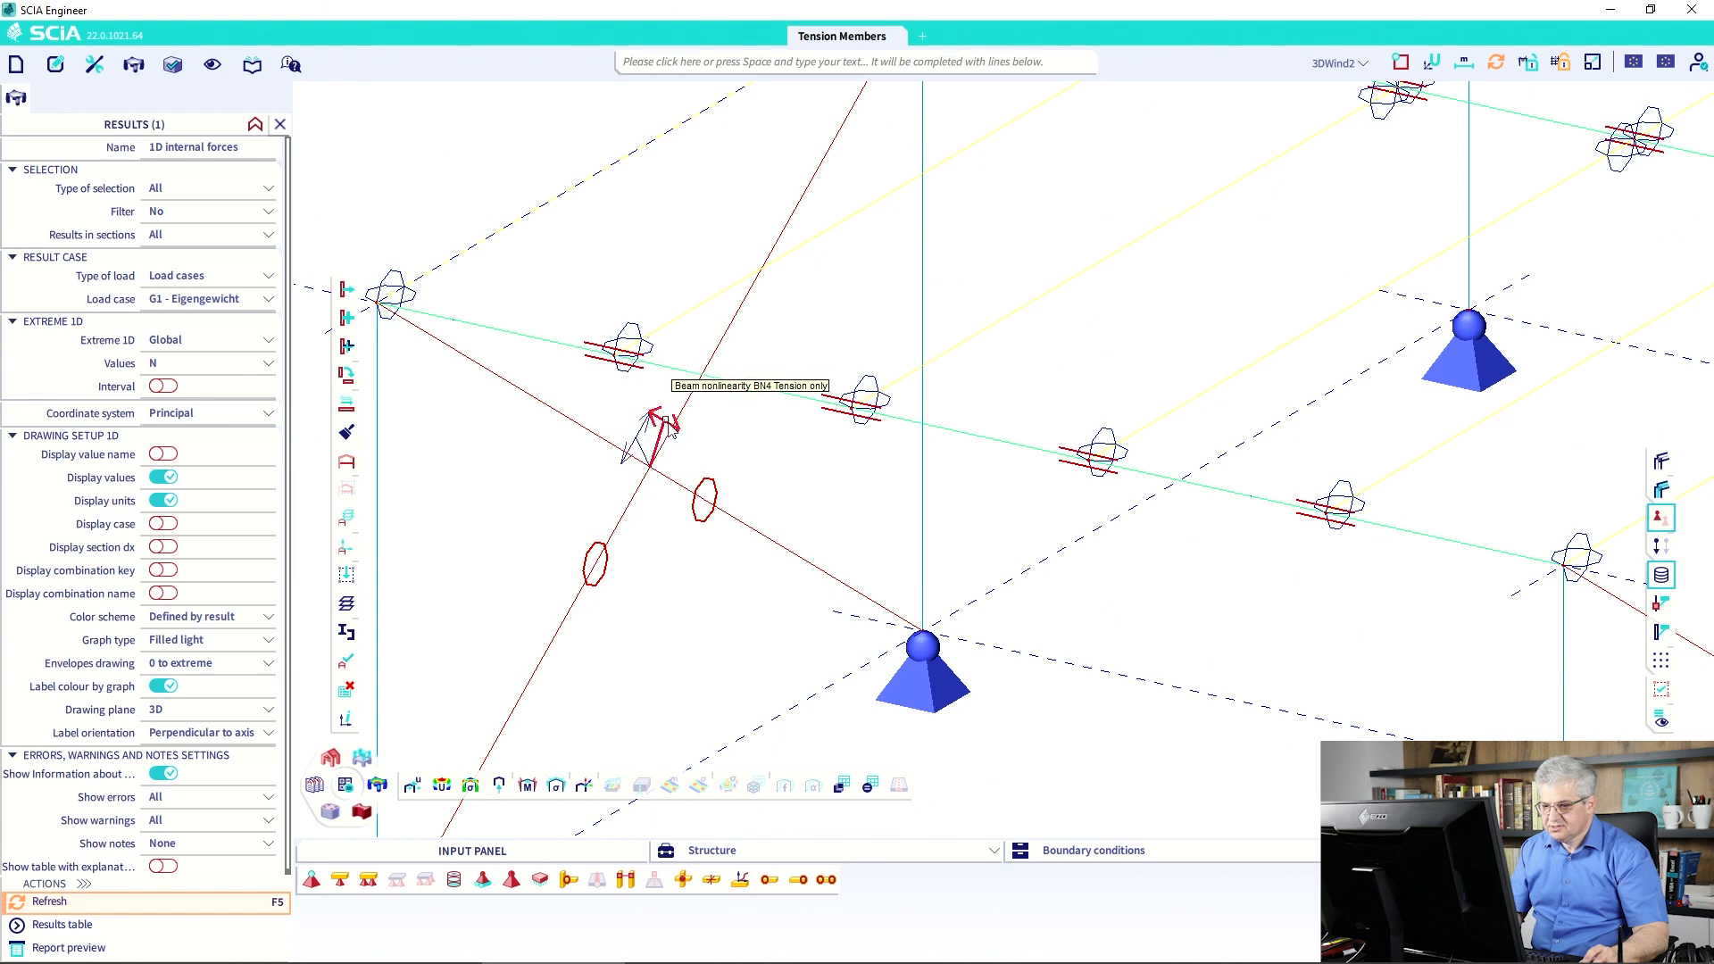
{"action": "scroll", "coordinate": [516, 251], "scroll_direction": "down", "scroll_amount": 5}
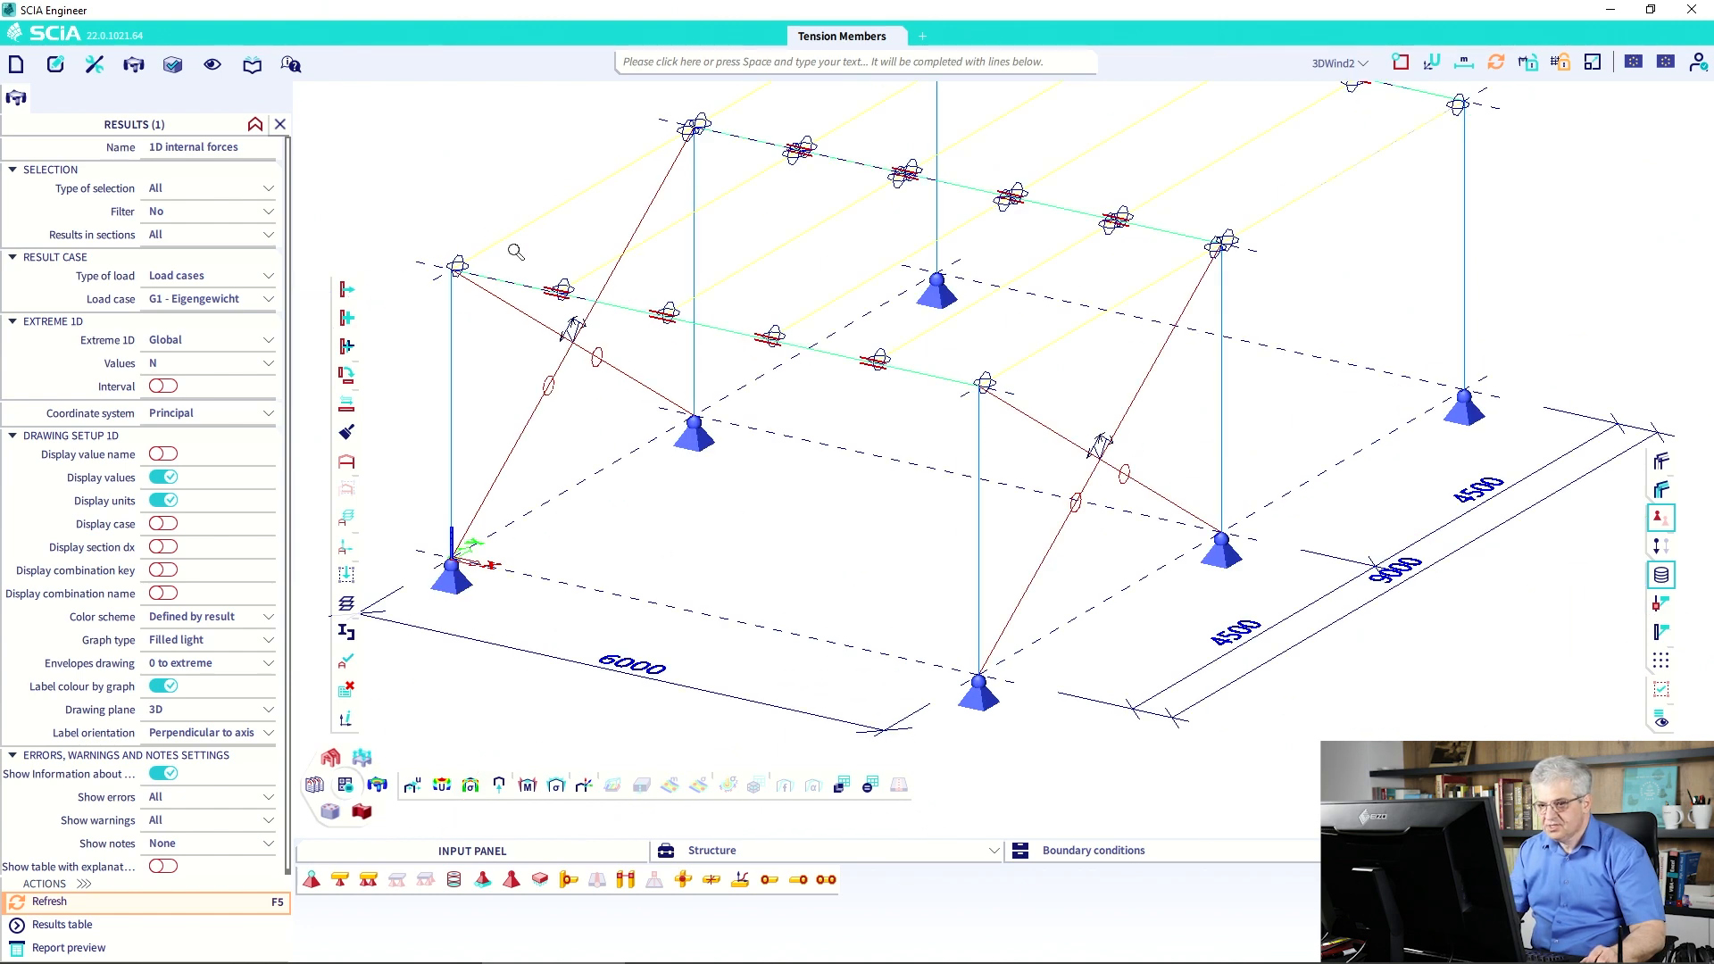
{"action": "right_click", "coordinate": [491, 180]}
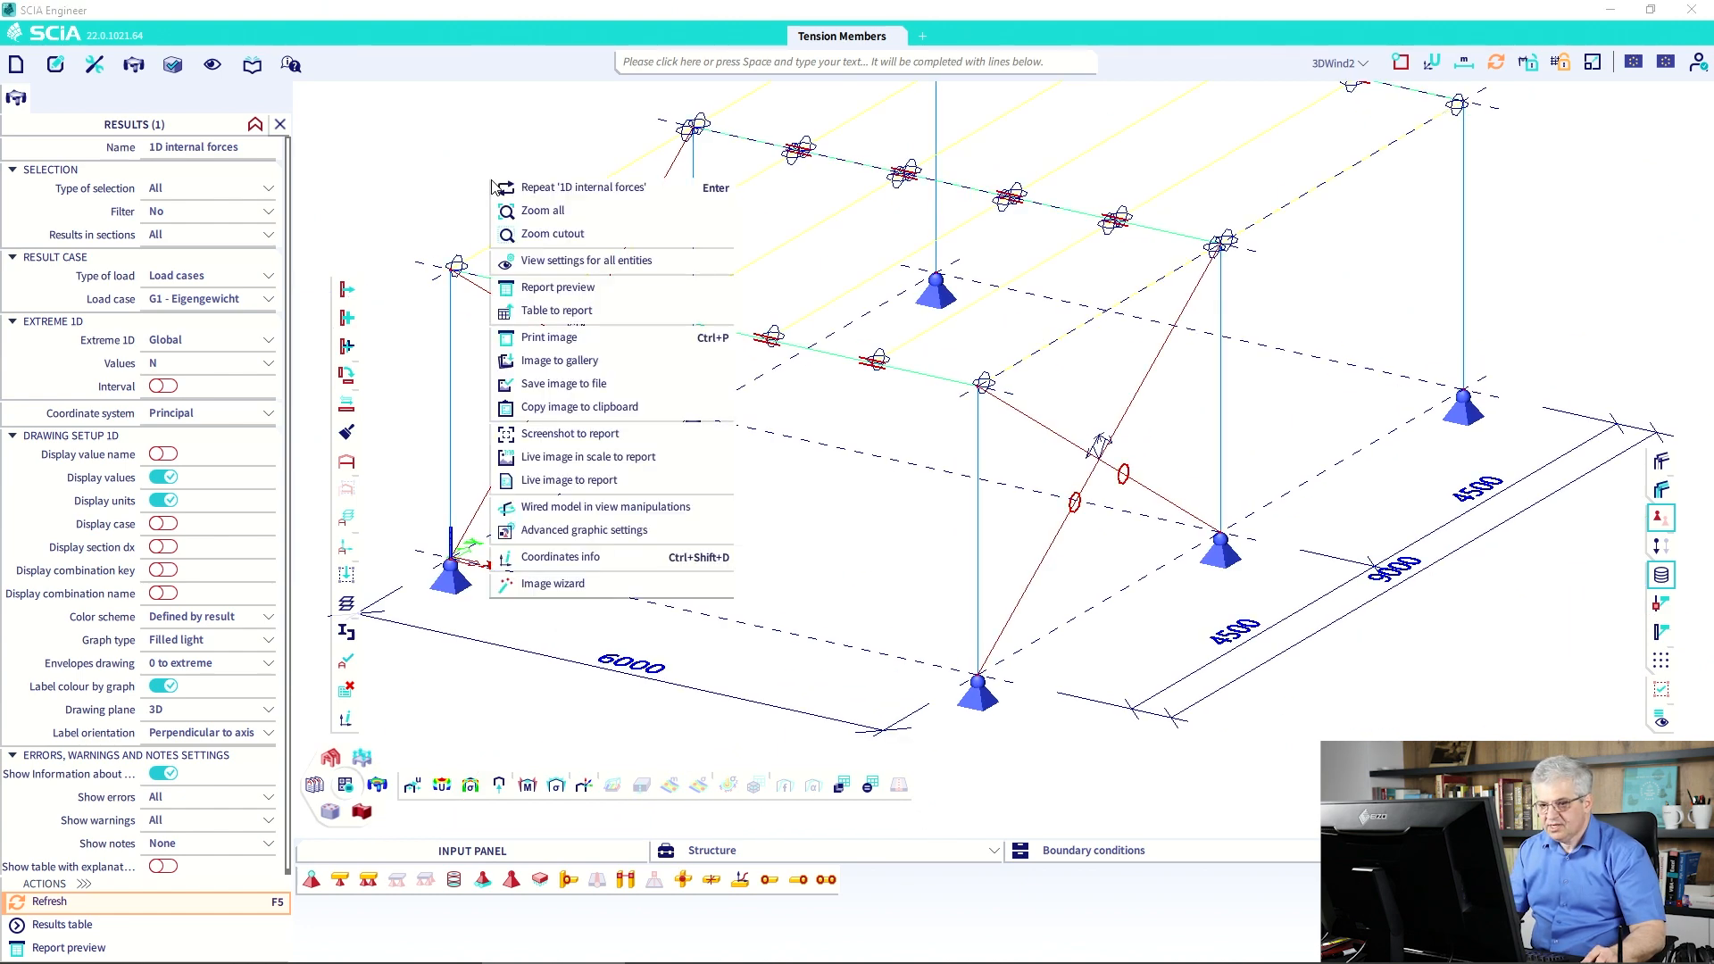
{"action": "left_click", "coordinate": [580, 260]}
{"action": "left_click_drag", "start_coordinate": [1186, 248], "coordinate": [723, 167]}
{"action": "left_click", "coordinate": [620, 205]}
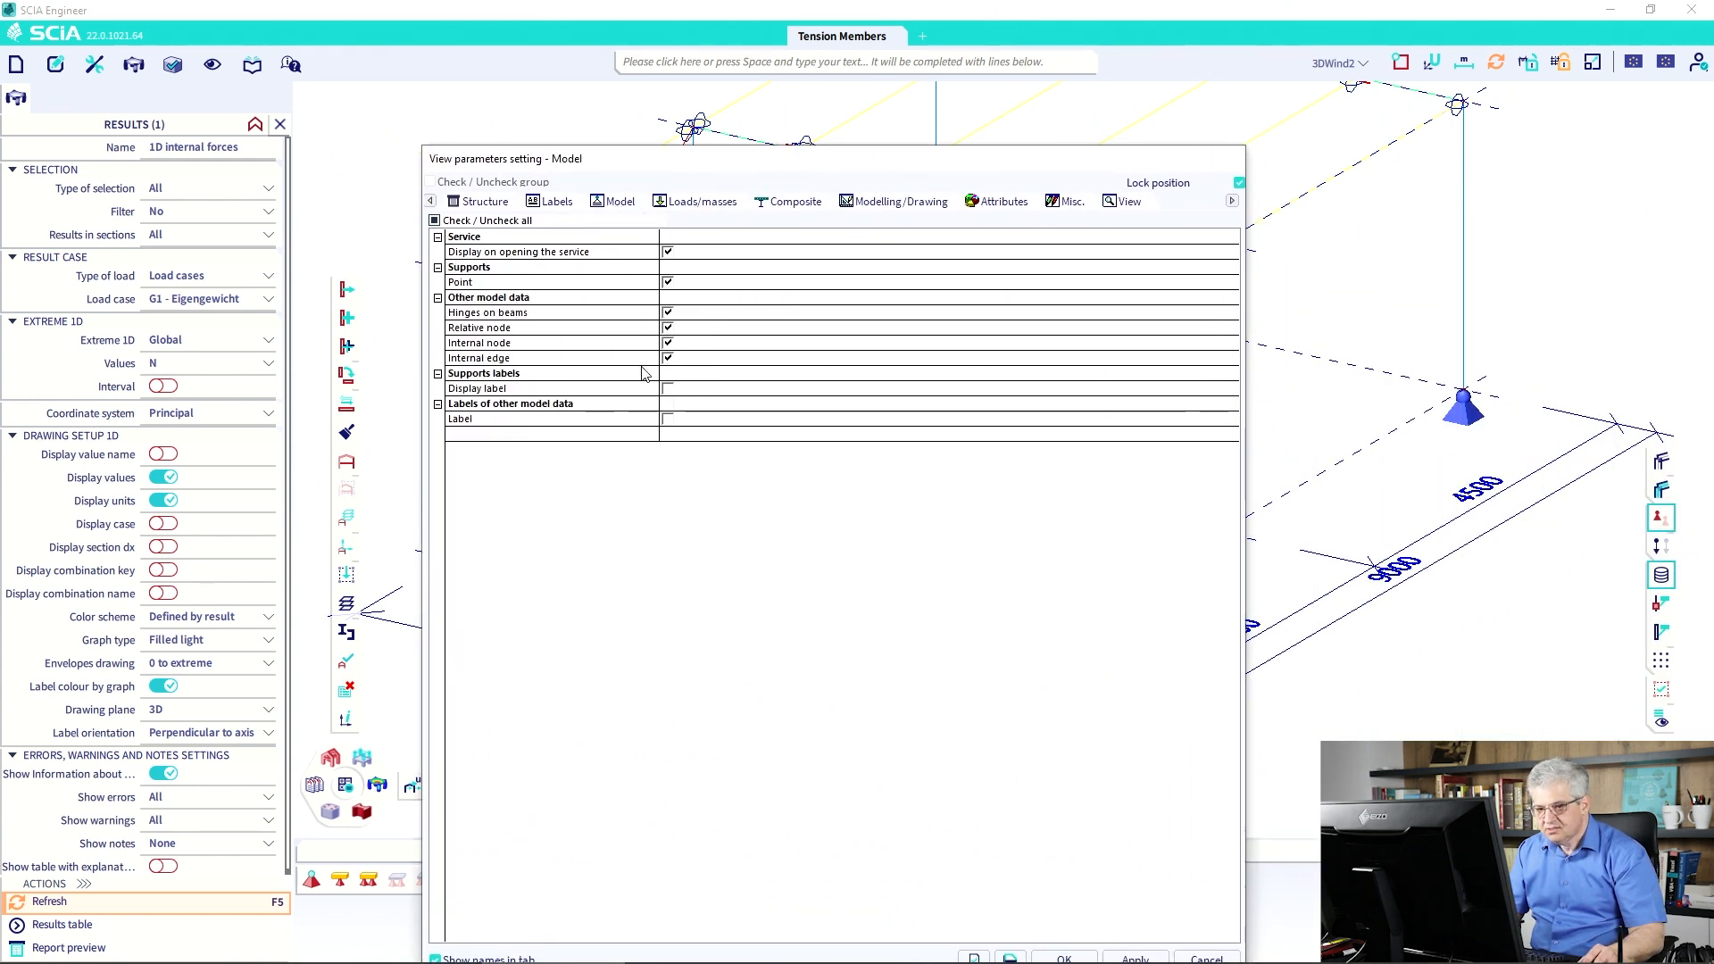
{"action": "left_click", "coordinate": [486, 202]}
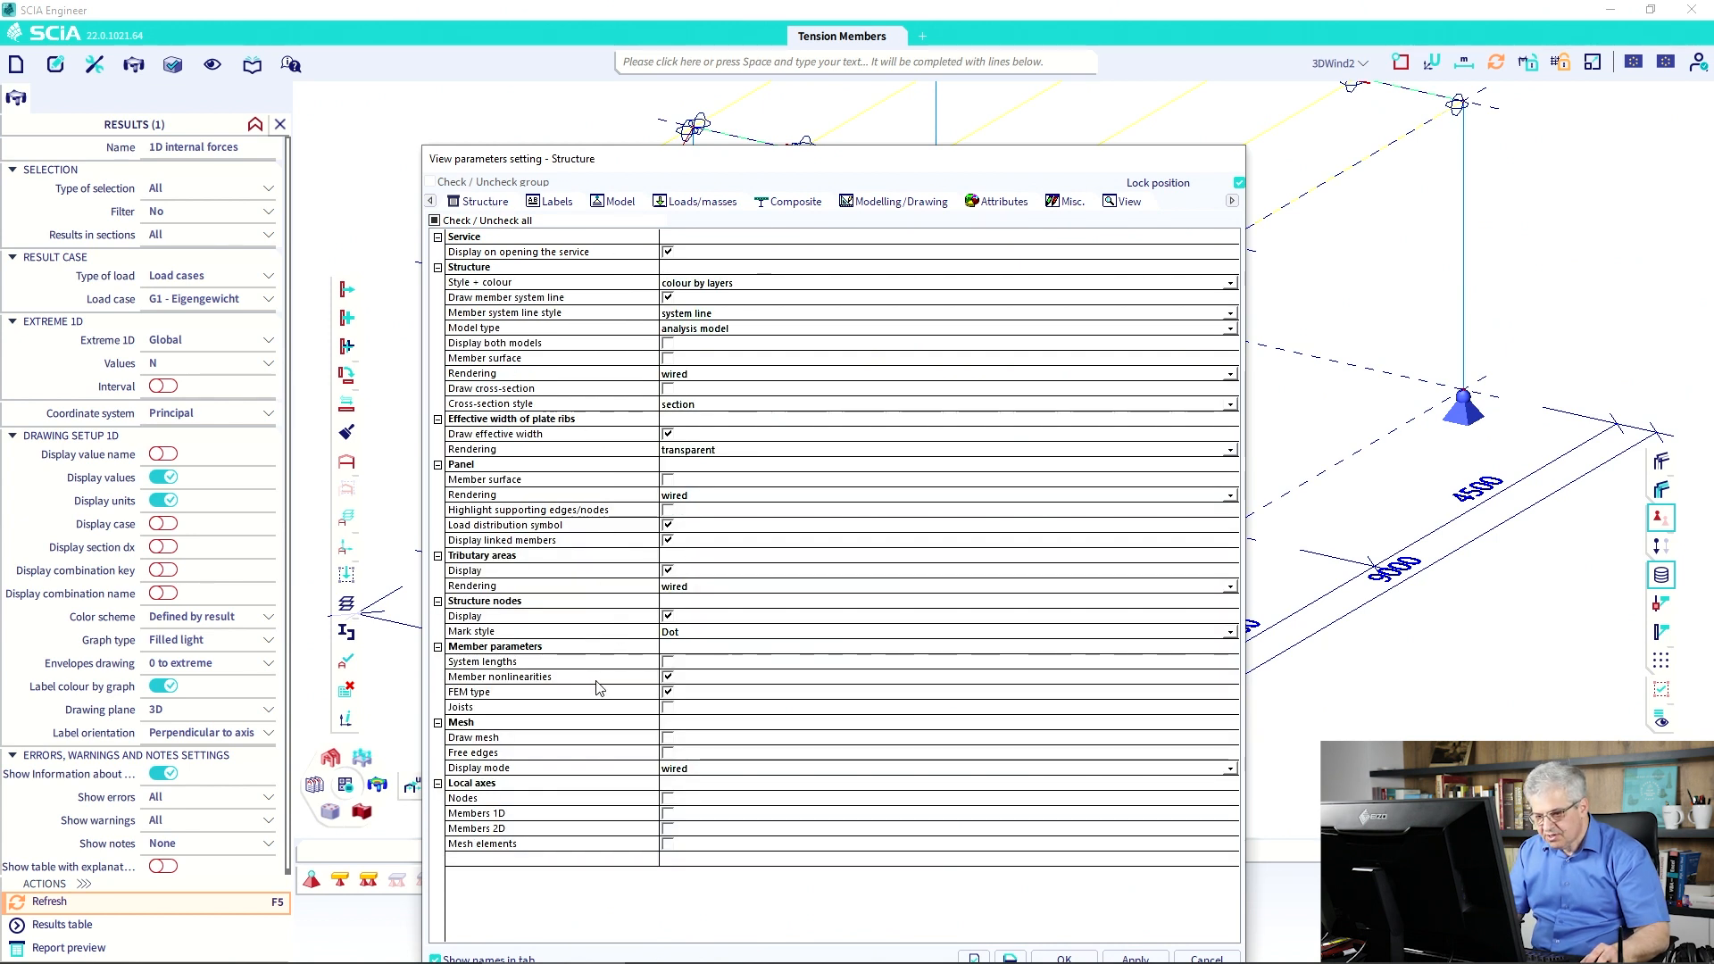
{"action": "left_click", "coordinate": [668, 677]}
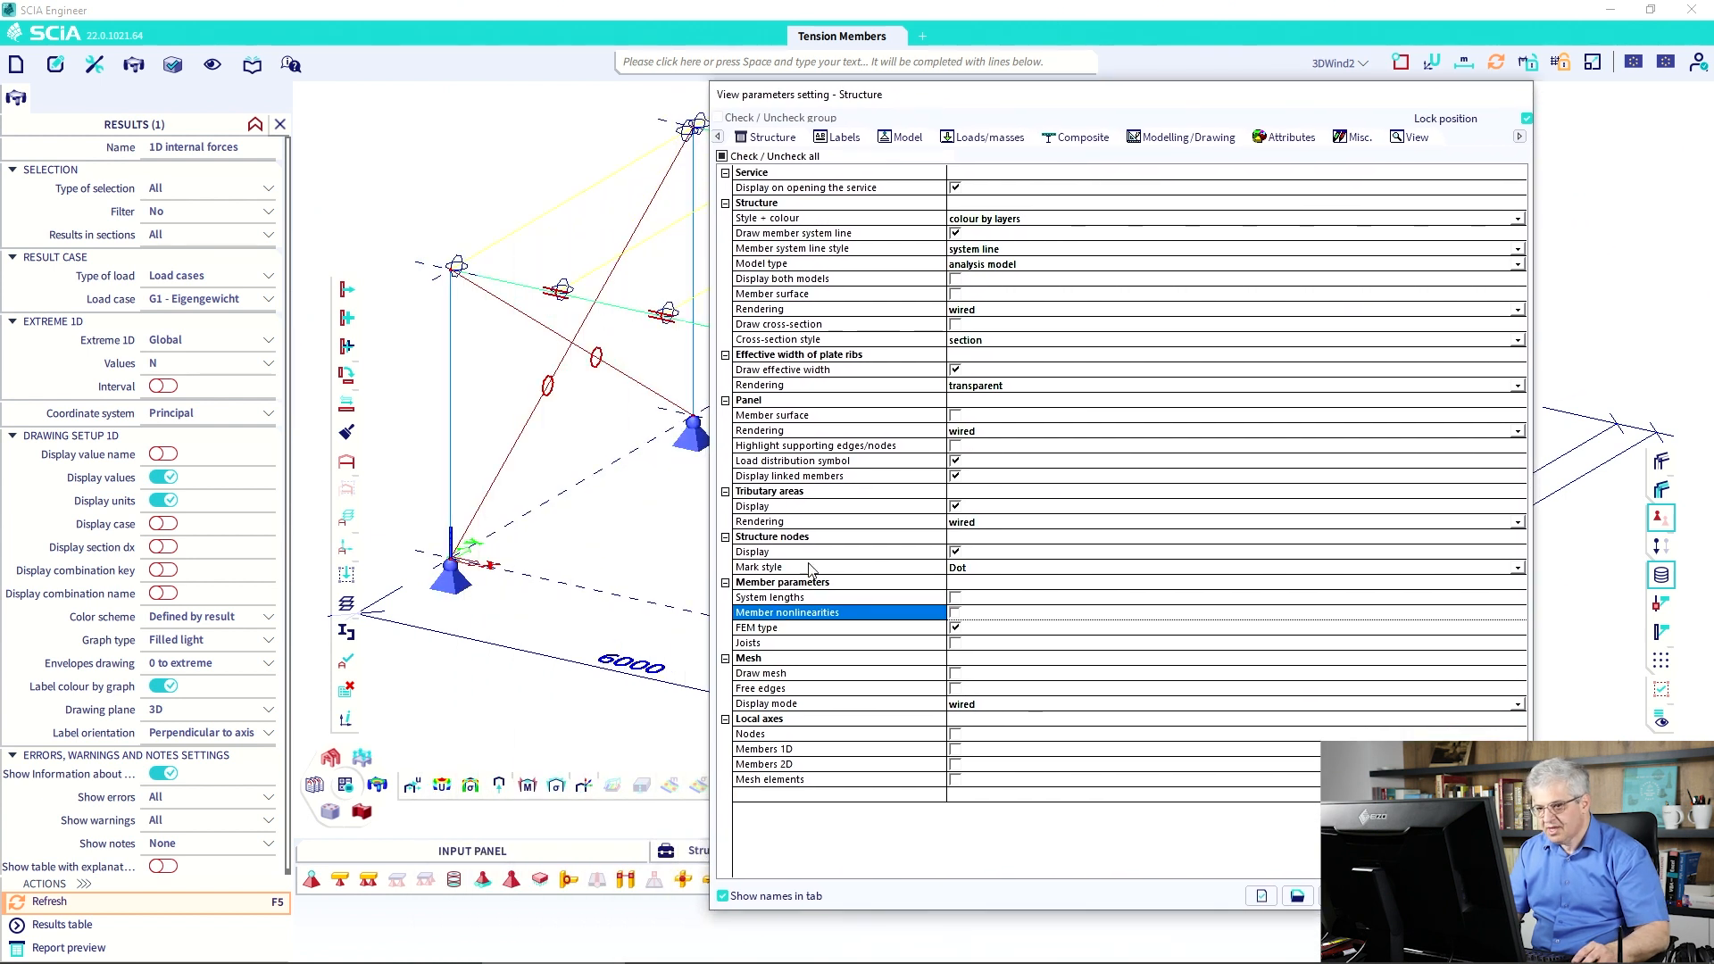
{"action": "left_click", "coordinate": [955, 612]}
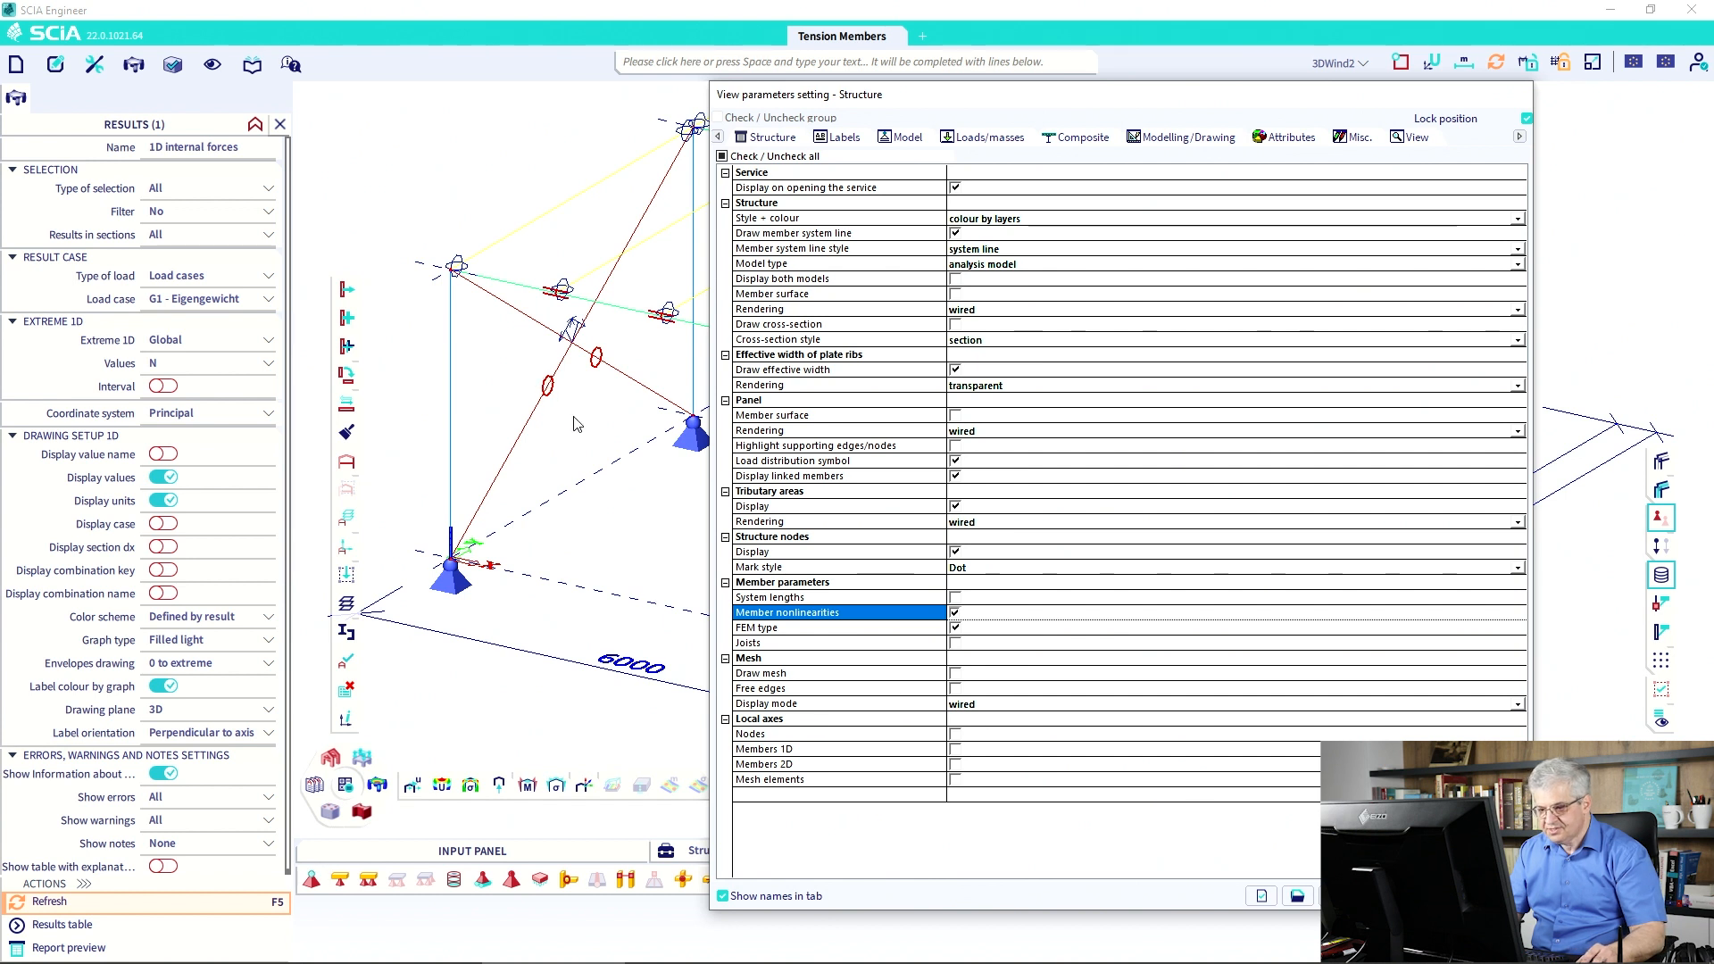
{"action": "left_click", "coordinate": [955, 629]}
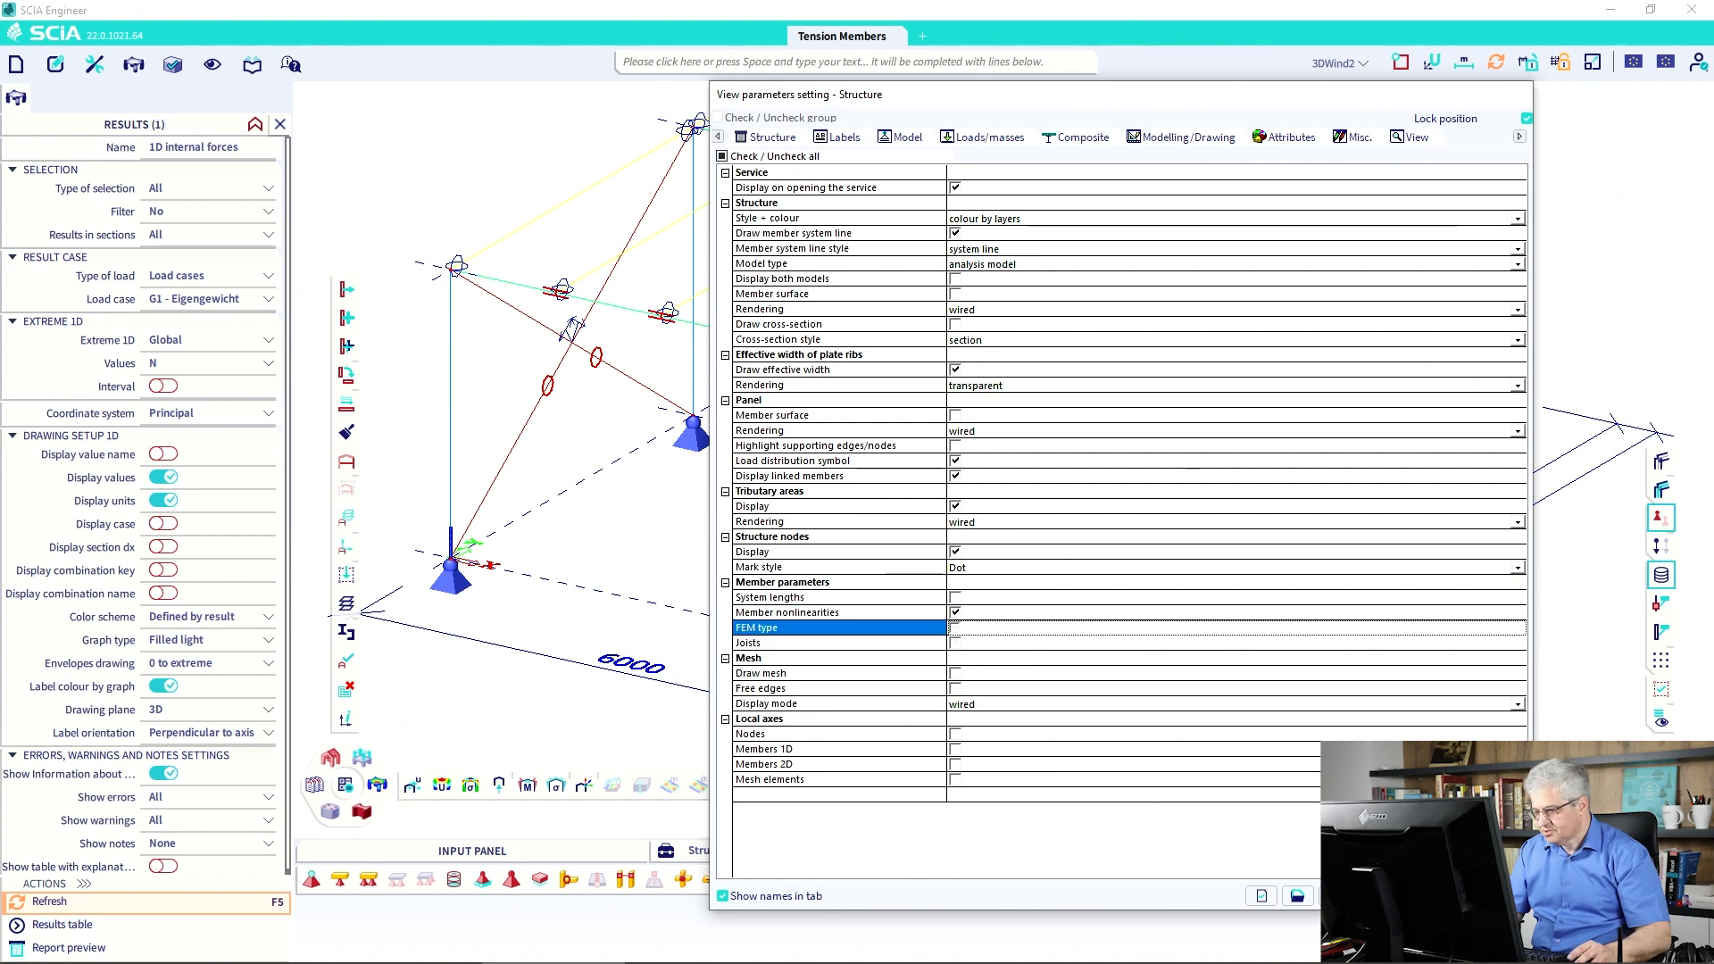
{"action": "left_click", "coordinate": [955, 628]}
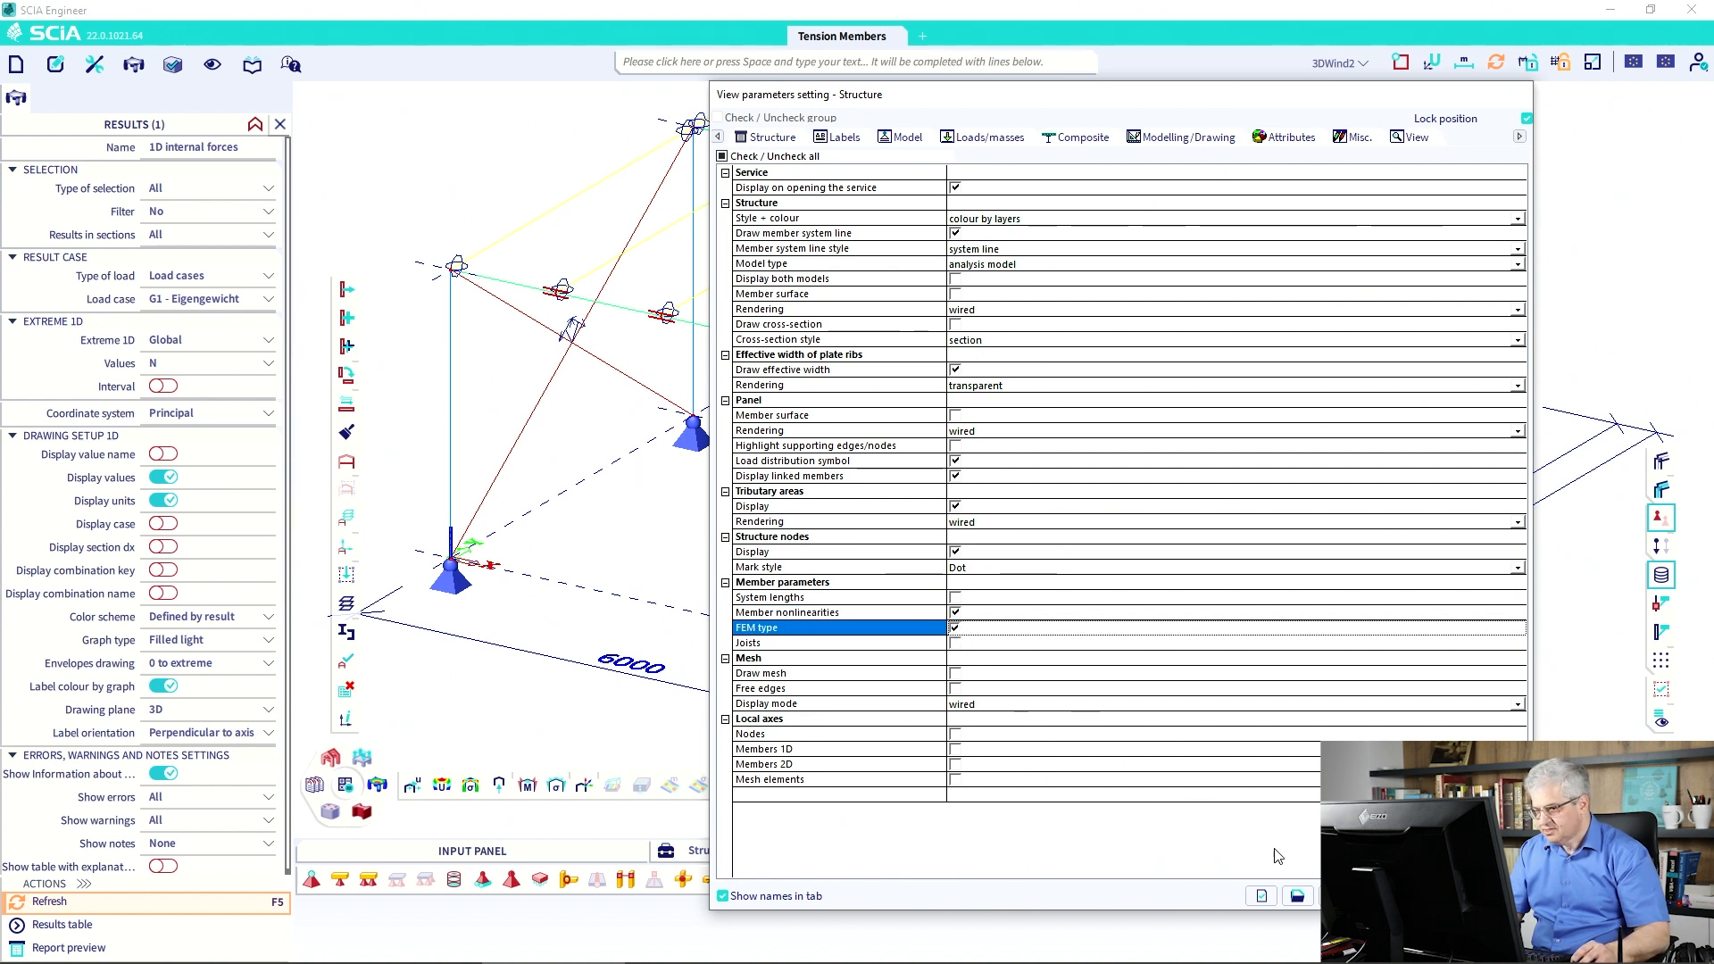
{"action": "left_click", "coordinate": [1428, 895]}
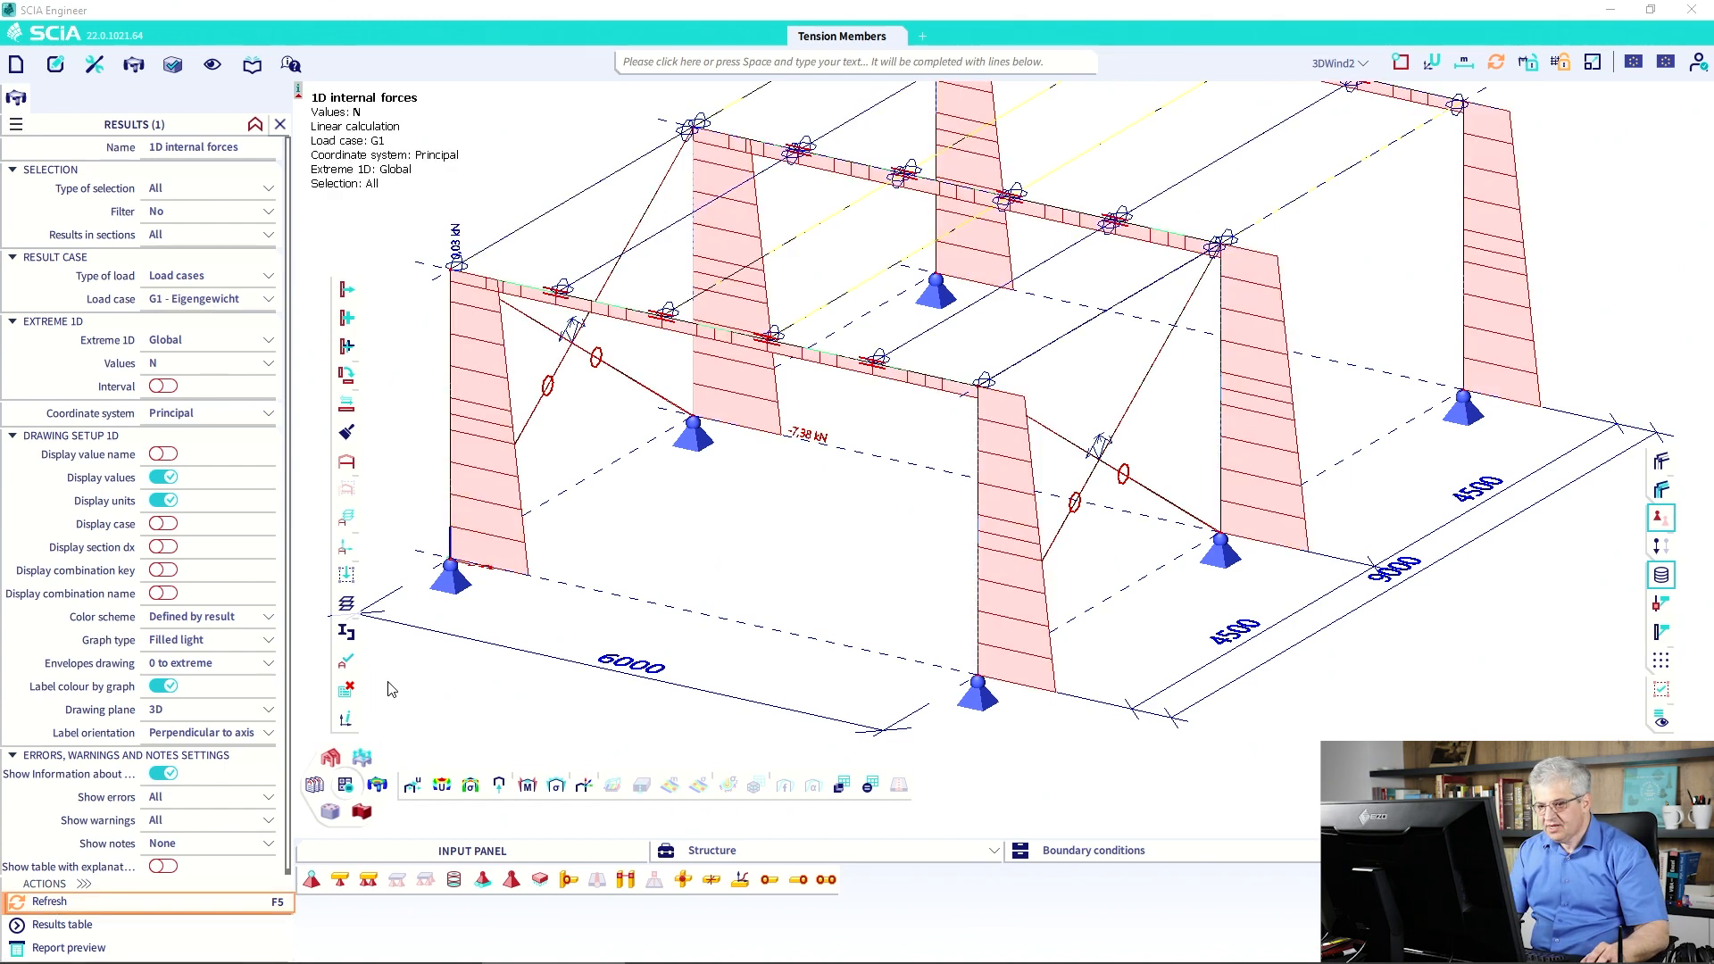
Limit the N diagrams to the current selection of the four diagonal braces and refresh.
{"action": "left_click", "coordinate": [59, 904]}
{"action": "left_click", "coordinate": [223, 188]}
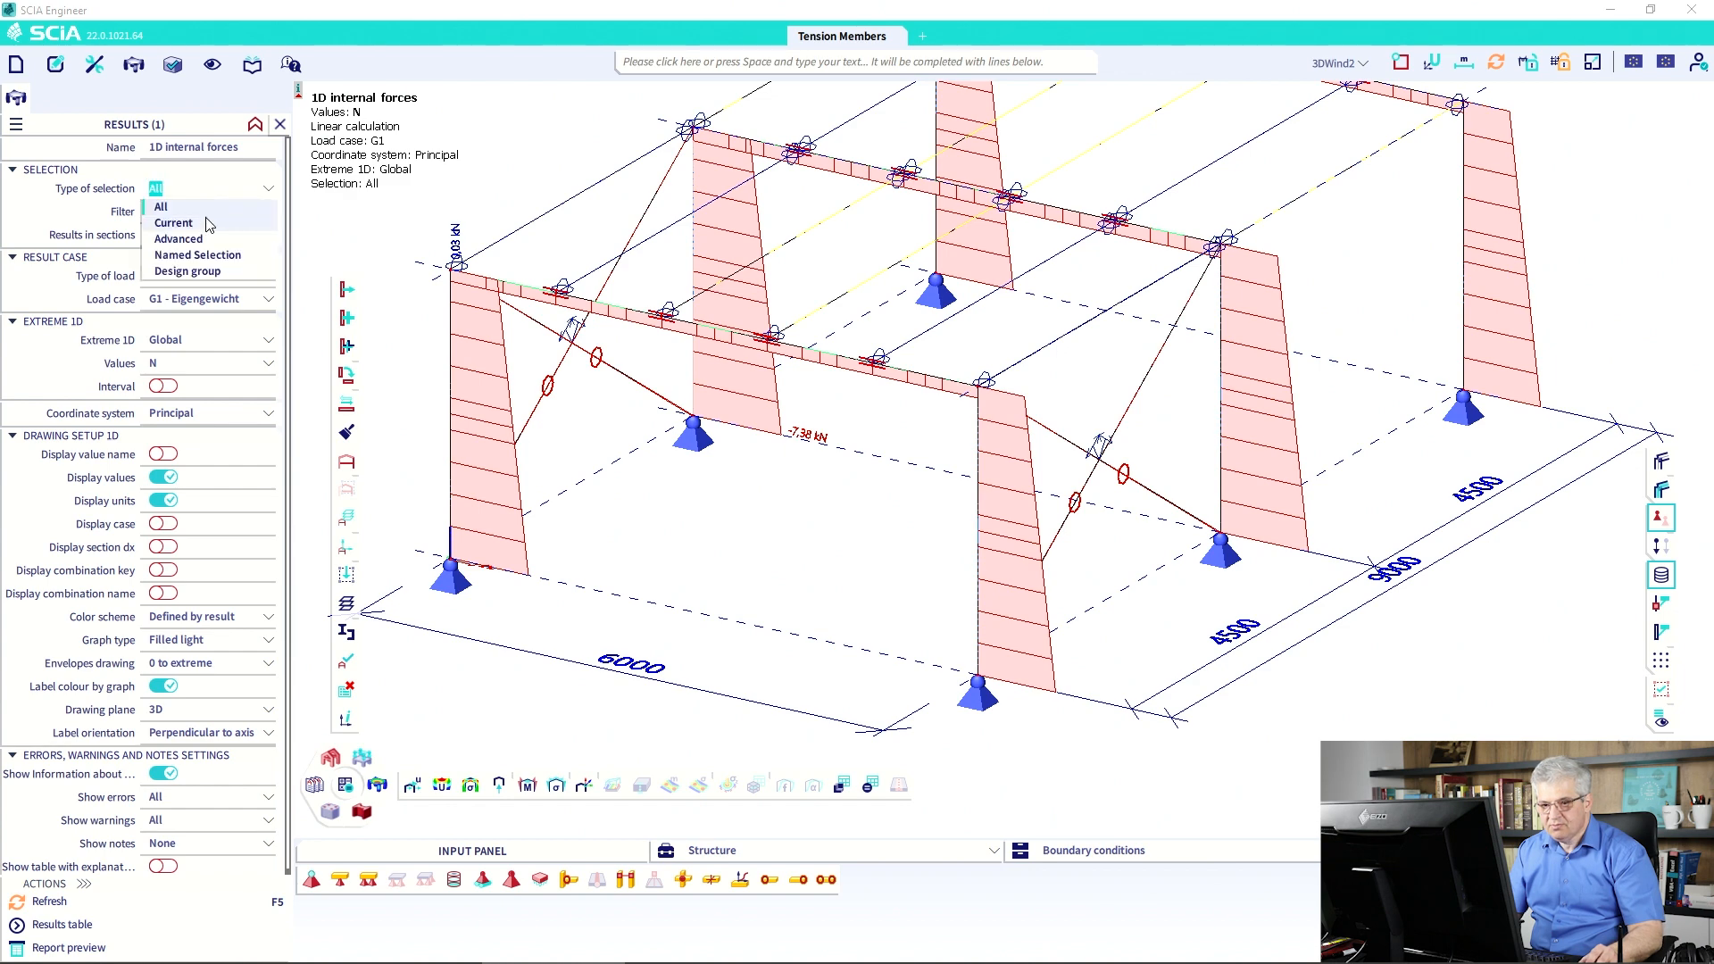
{"action": "left_click", "coordinate": [174, 222]}
{"action": "left_click", "coordinate": [565, 352]}
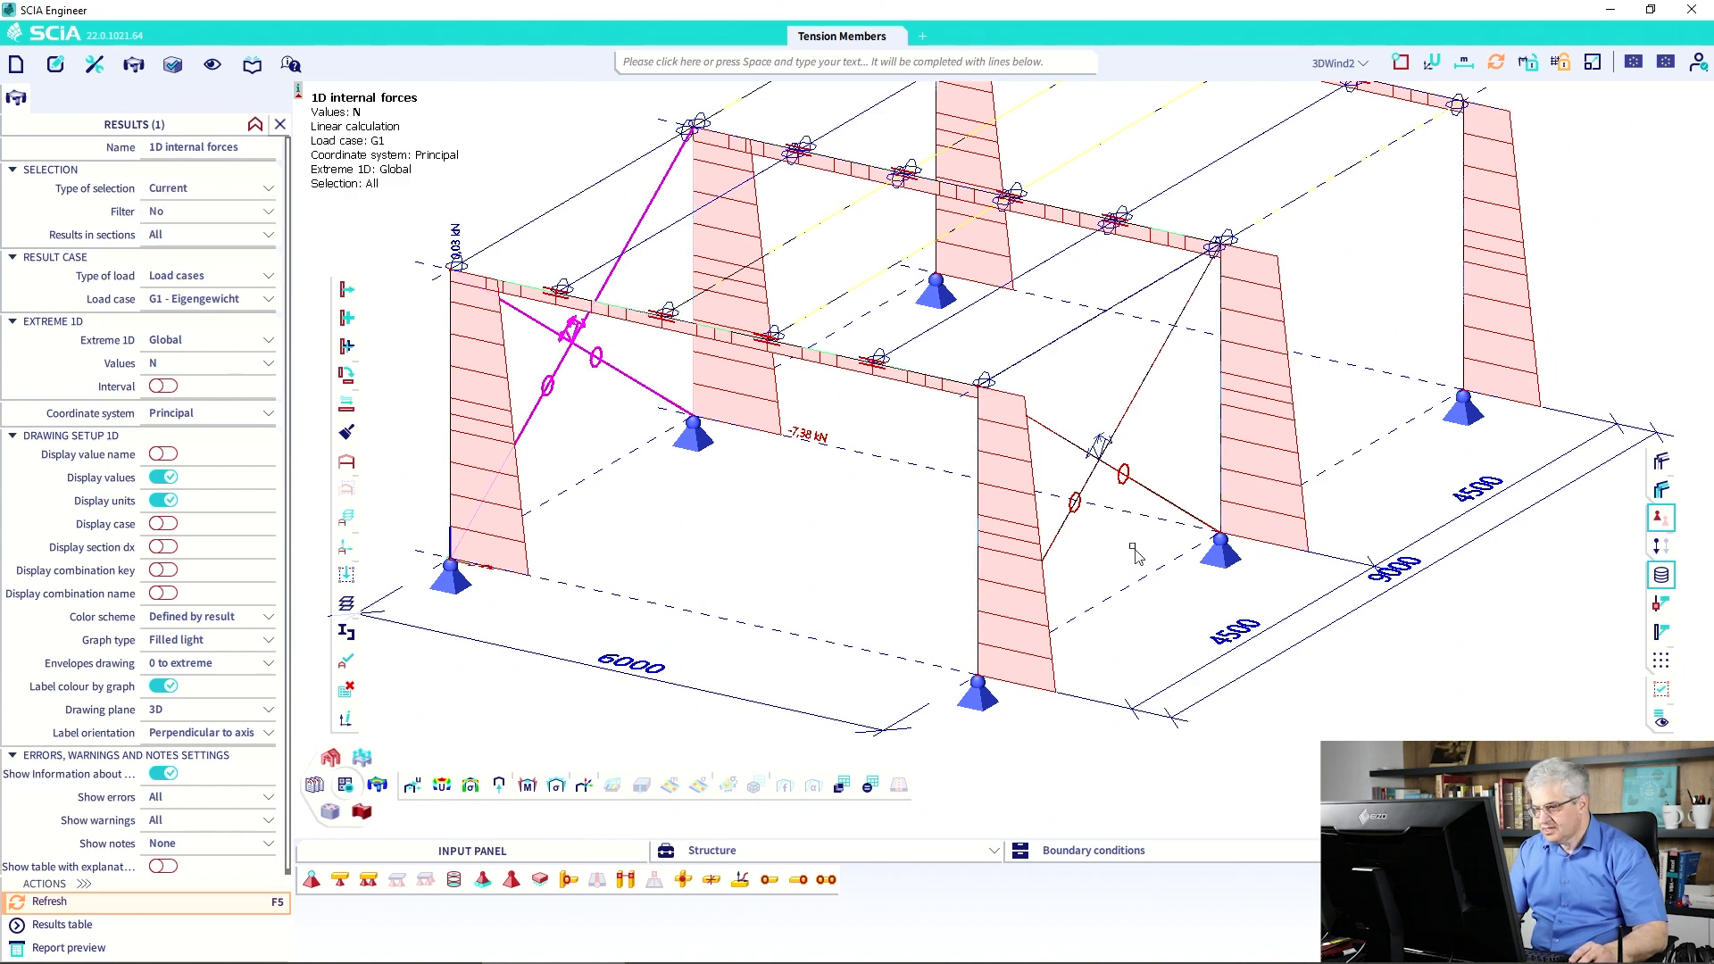
{"action": "left_click_drag", "start_coordinate": [1113, 510], "coordinate": [1073, 438]}
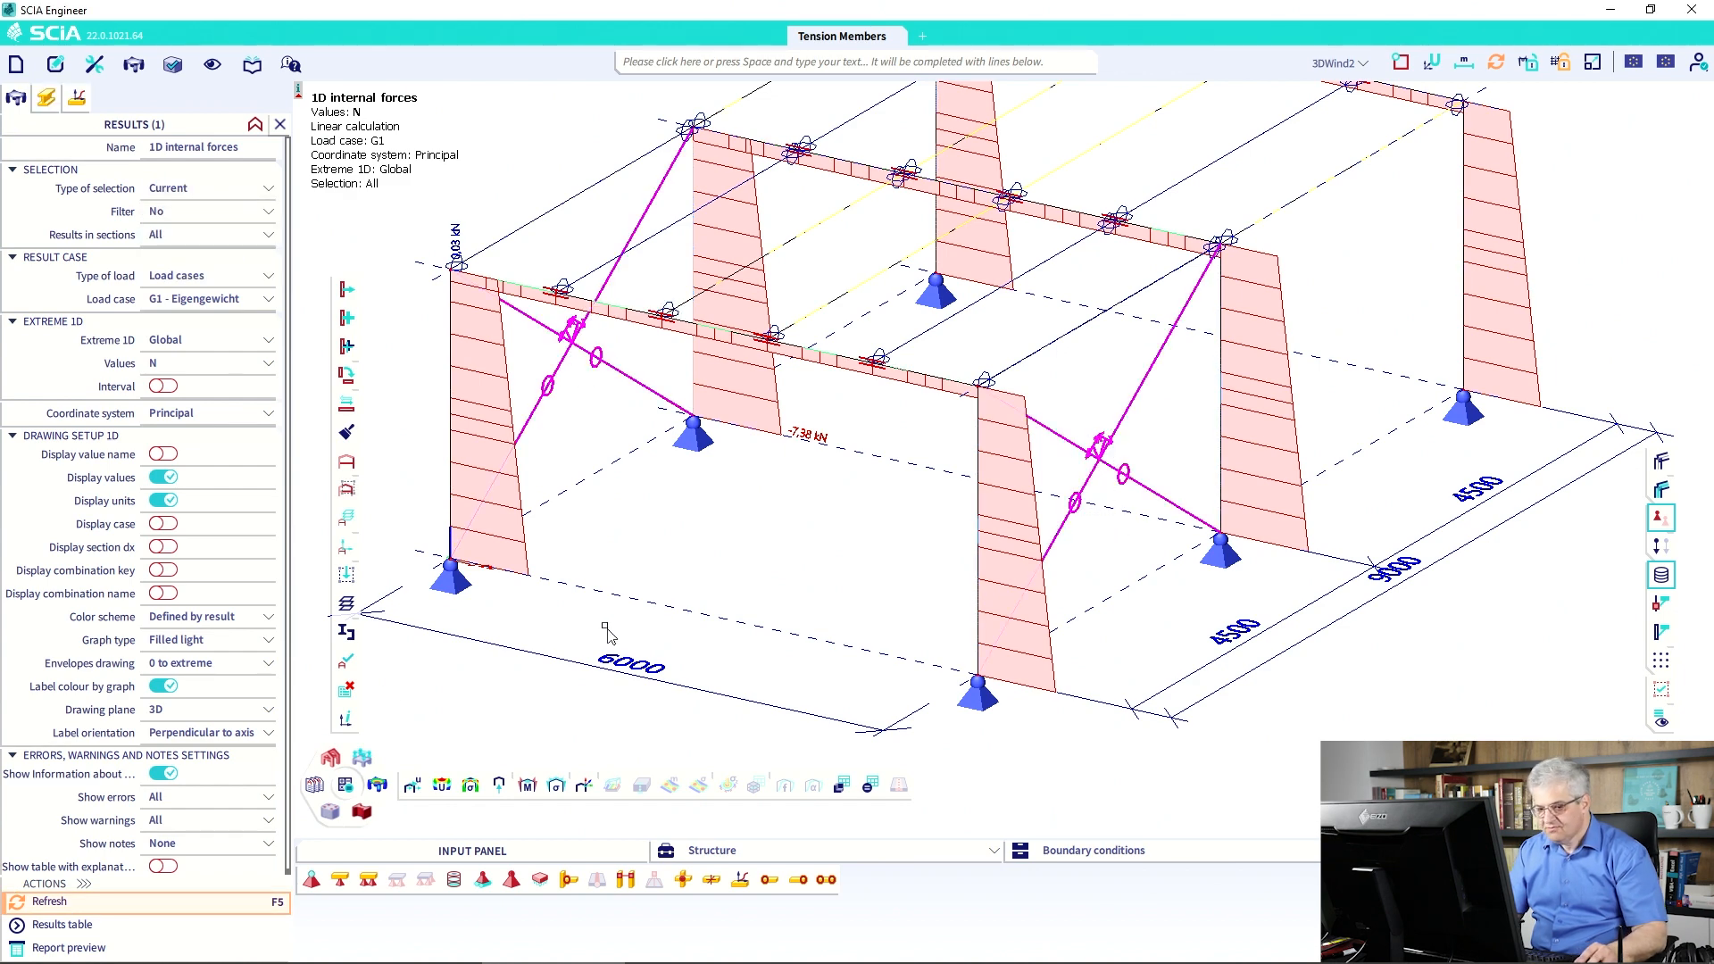
{"action": "left_click", "coordinate": [86, 893]}
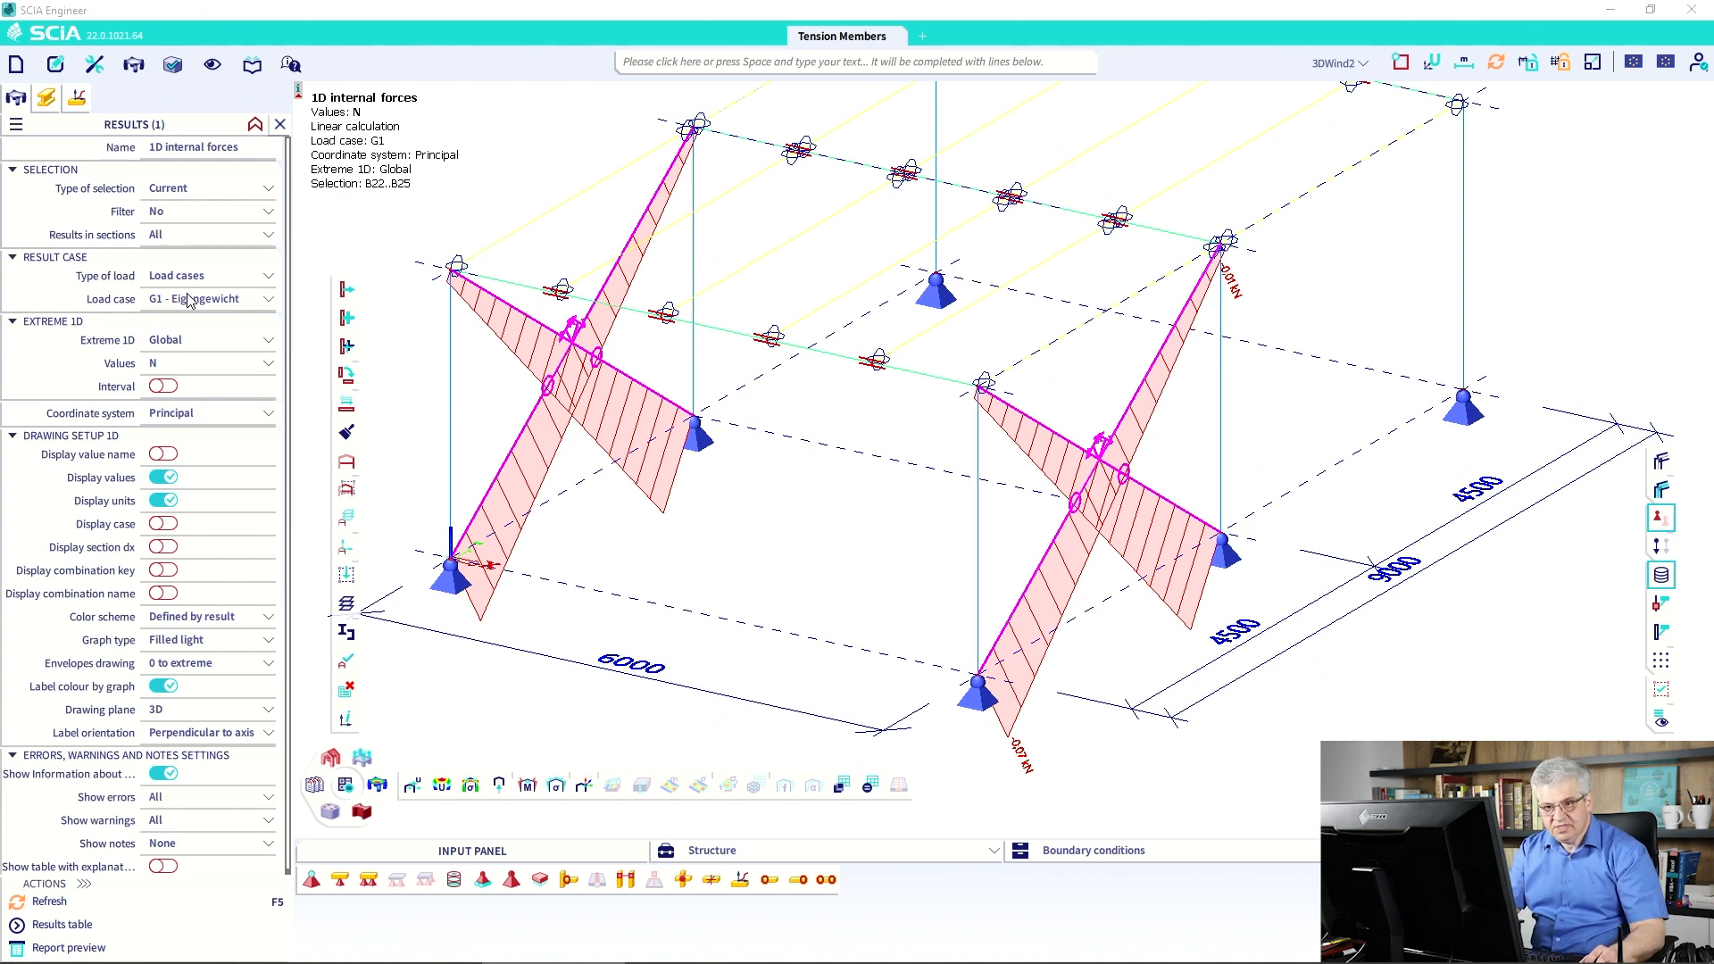
Switch the results to nonlinear combination NC_ULS_6.10.1 and refresh the brace forces.
{"action": "left_click", "coordinate": [192, 279]}
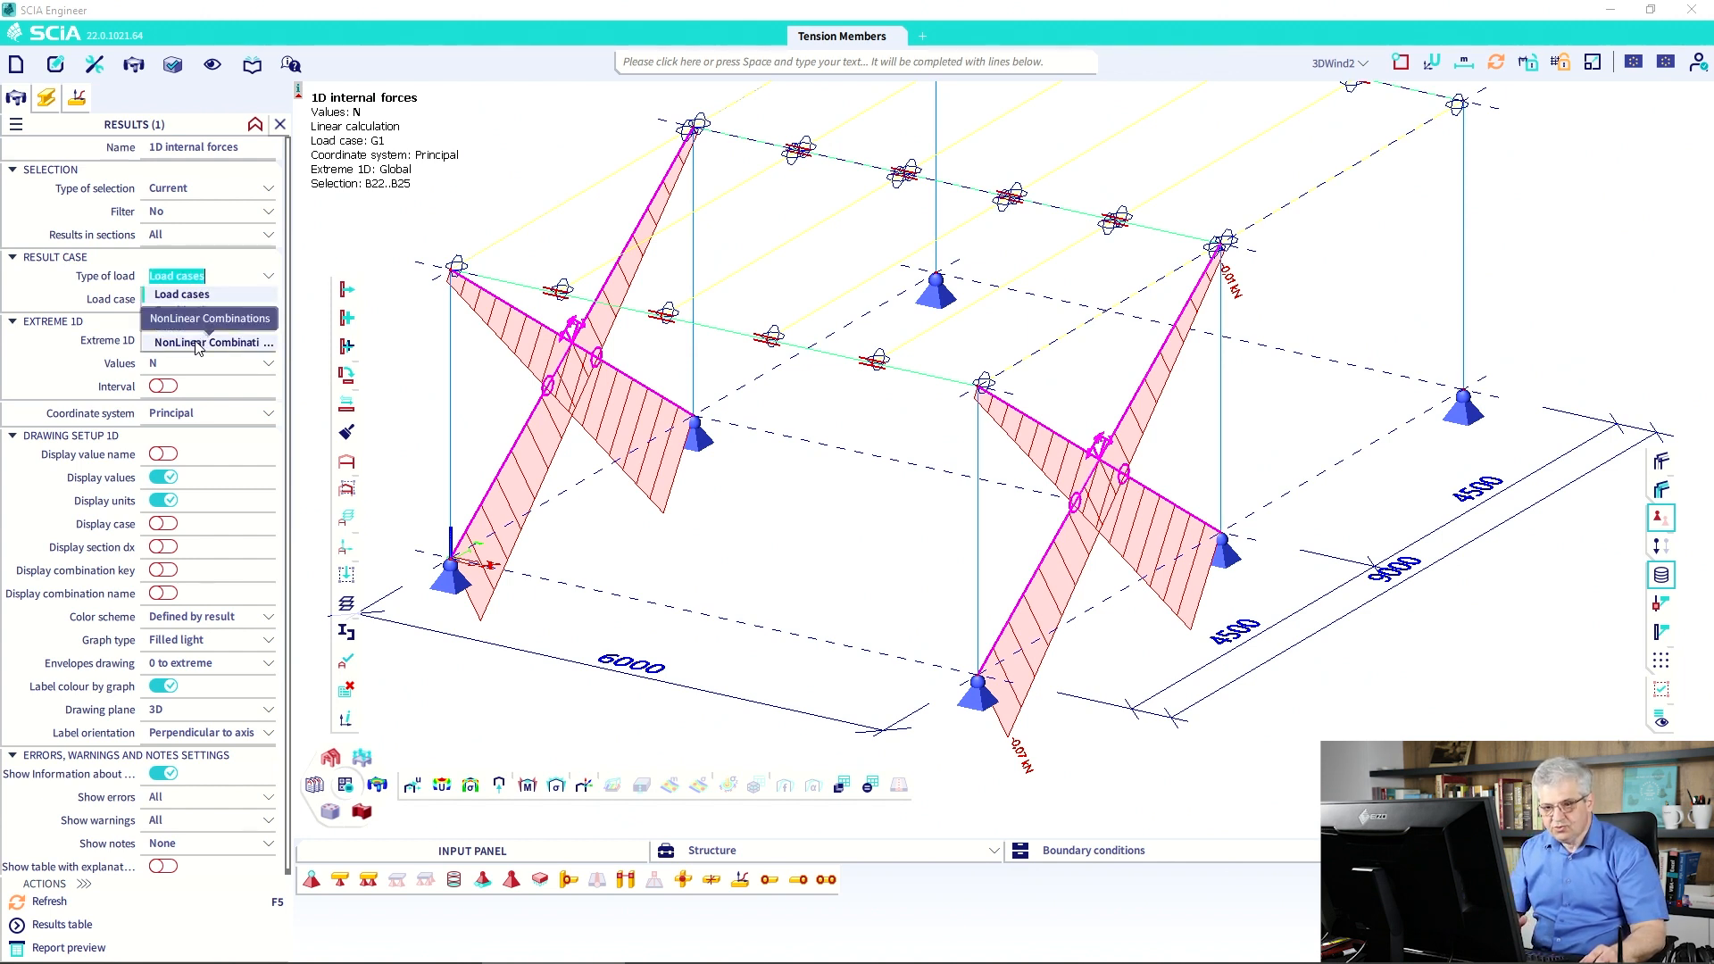
{"action": "left_click", "coordinate": [196, 343]}
{"action": "left_click", "coordinate": [202, 302]}
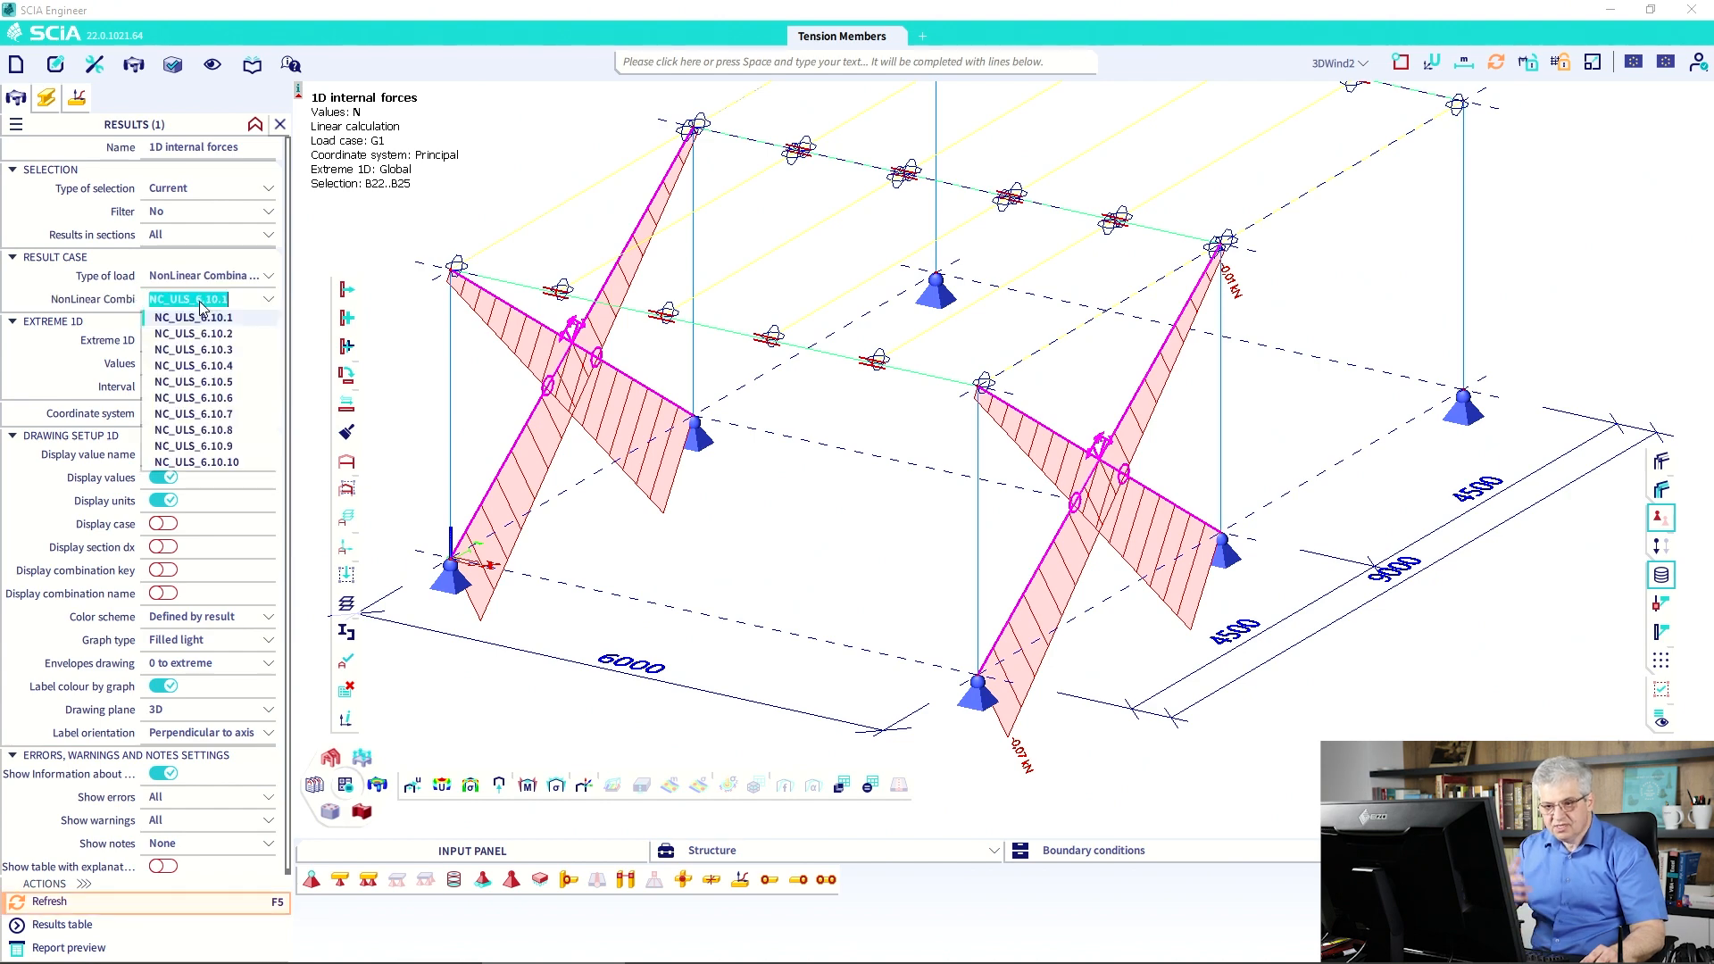
{"action": "left_click", "coordinate": [63, 909]}
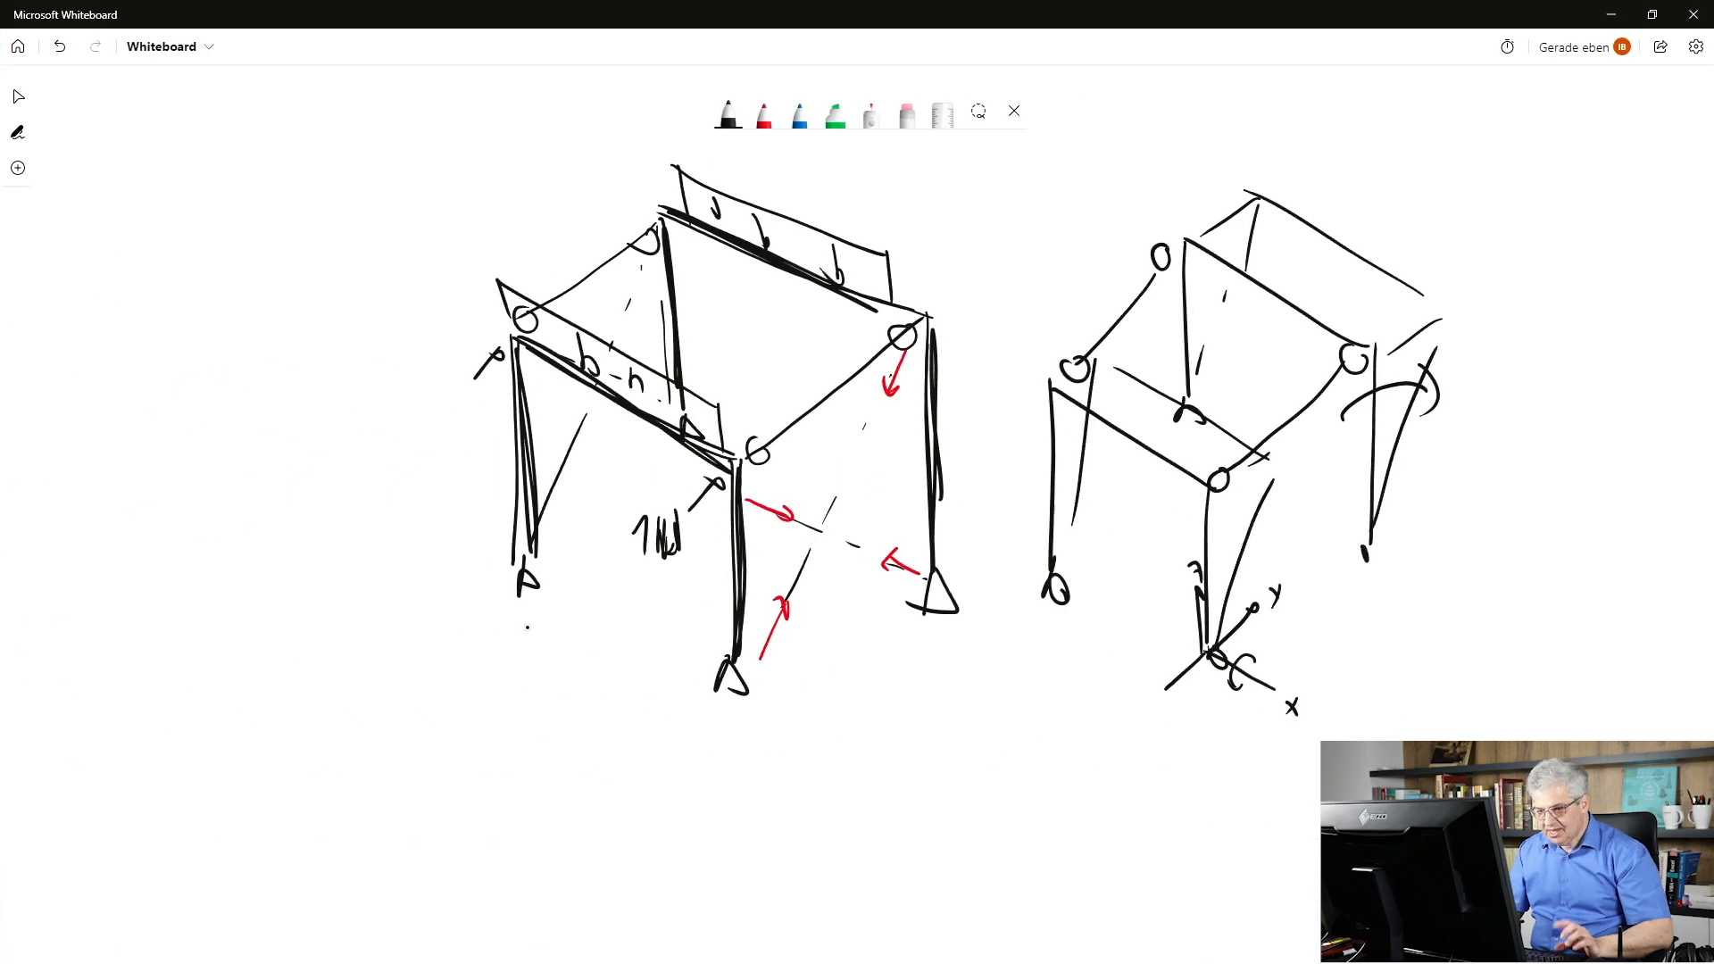
Erase the old sketches and draw a single frame with supports and a dashed diagonal brace.
{"action": "key", "text": "ctrl+a"}
{"action": "key", "text": "Delete"}
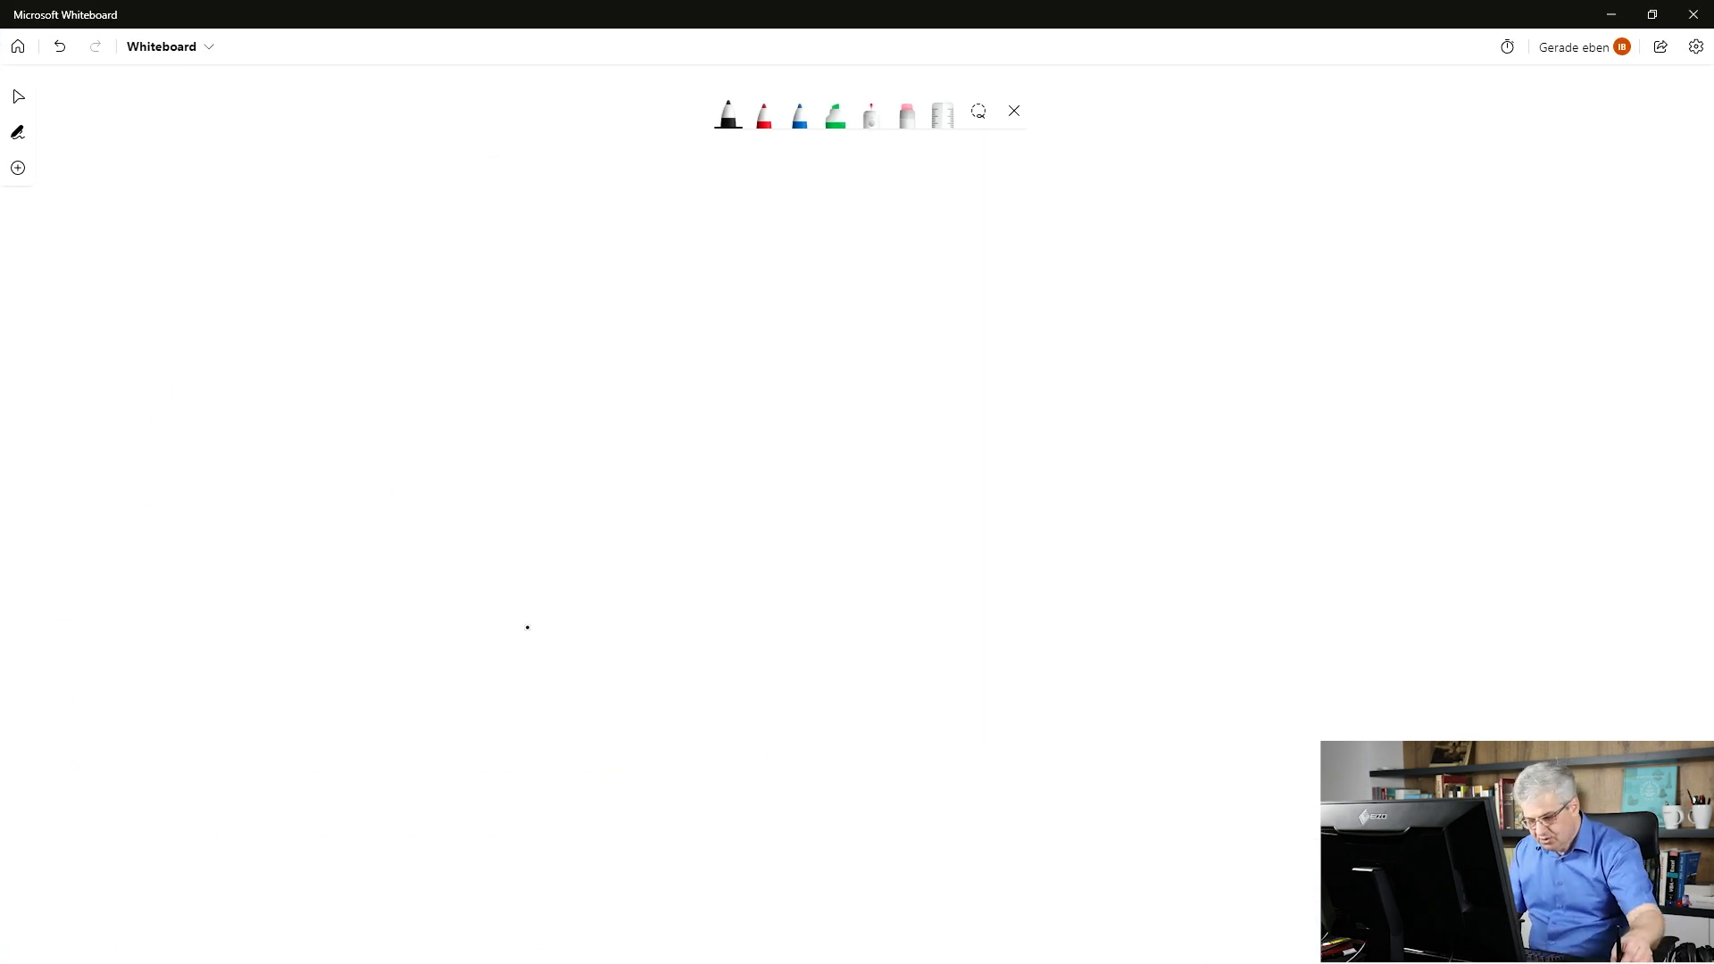
{"action": "mouse_move", "coordinate": [989, 424]}
{"action": "left_mouse_down"}
{"action": "mouse_move", "coordinate": [980, 710]}
{"action": "mouse_move", "coordinate": [841, 425]}
{"action": "mouse_move", "coordinate": [629, 419]}
{"action": "left_mouse_up"}
{"action": "left_click_drag", "start_coordinate": [623, 416], "coordinate": [619, 720]}
{"action": "left_click_drag", "start_coordinate": [980, 710], "coordinate": [987, 737]}
{"action": "left_click_drag", "start_coordinate": [977, 450], "coordinate": [970, 459]}
{"action": "left_click_drag", "start_coordinate": [951, 466], "coordinate": [912, 490]}
{"action": "left_click_drag", "start_coordinate": [862, 530], "coordinate": [836, 548]}
{"action": "left_click_drag", "start_coordinate": [778, 589], "coordinate": [626, 670]}
Complete the crossing diagonals, mark above the frame and thicken both columns.
{"action": "left_click_drag", "start_coordinate": [922, 666], "coordinate": [946, 684]}
{"action": "left_click_drag", "start_coordinate": [841, 605], "coordinate": [871, 622]}
{"action": "left_click_drag", "start_coordinate": [761, 547], "coordinate": [788, 564]}
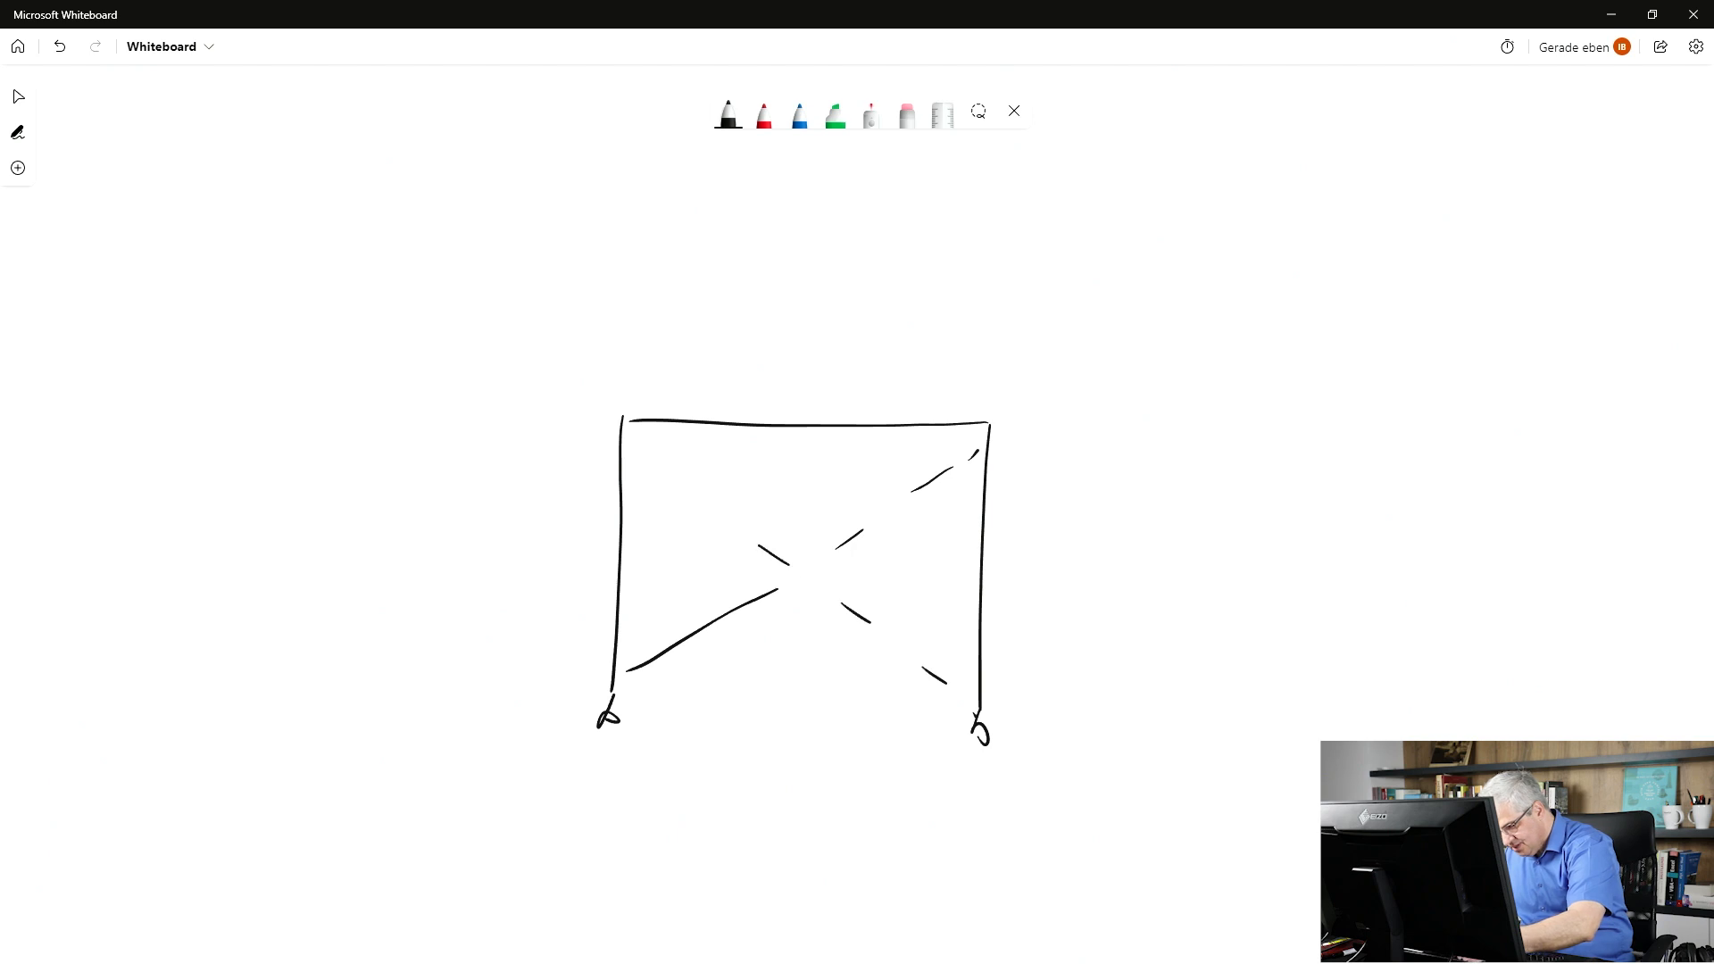
{"action": "left_click_drag", "start_coordinate": [628, 452], "coordinate": [761, 546]}
{"action": "mouse_move", "coordinate": [645, 374]}
{"action": "left_mouse_down"}
{"action": "mouse_move", "coordinate": [646, 395]}
{"action": "mouse_move", "coordinate": [863, 369]}
{"action": "mouse_move", "coordinate": [986, 402]}
{"action": "left_mouse_up"}
{"action": "left_click", "coordinate": [648, 403]}
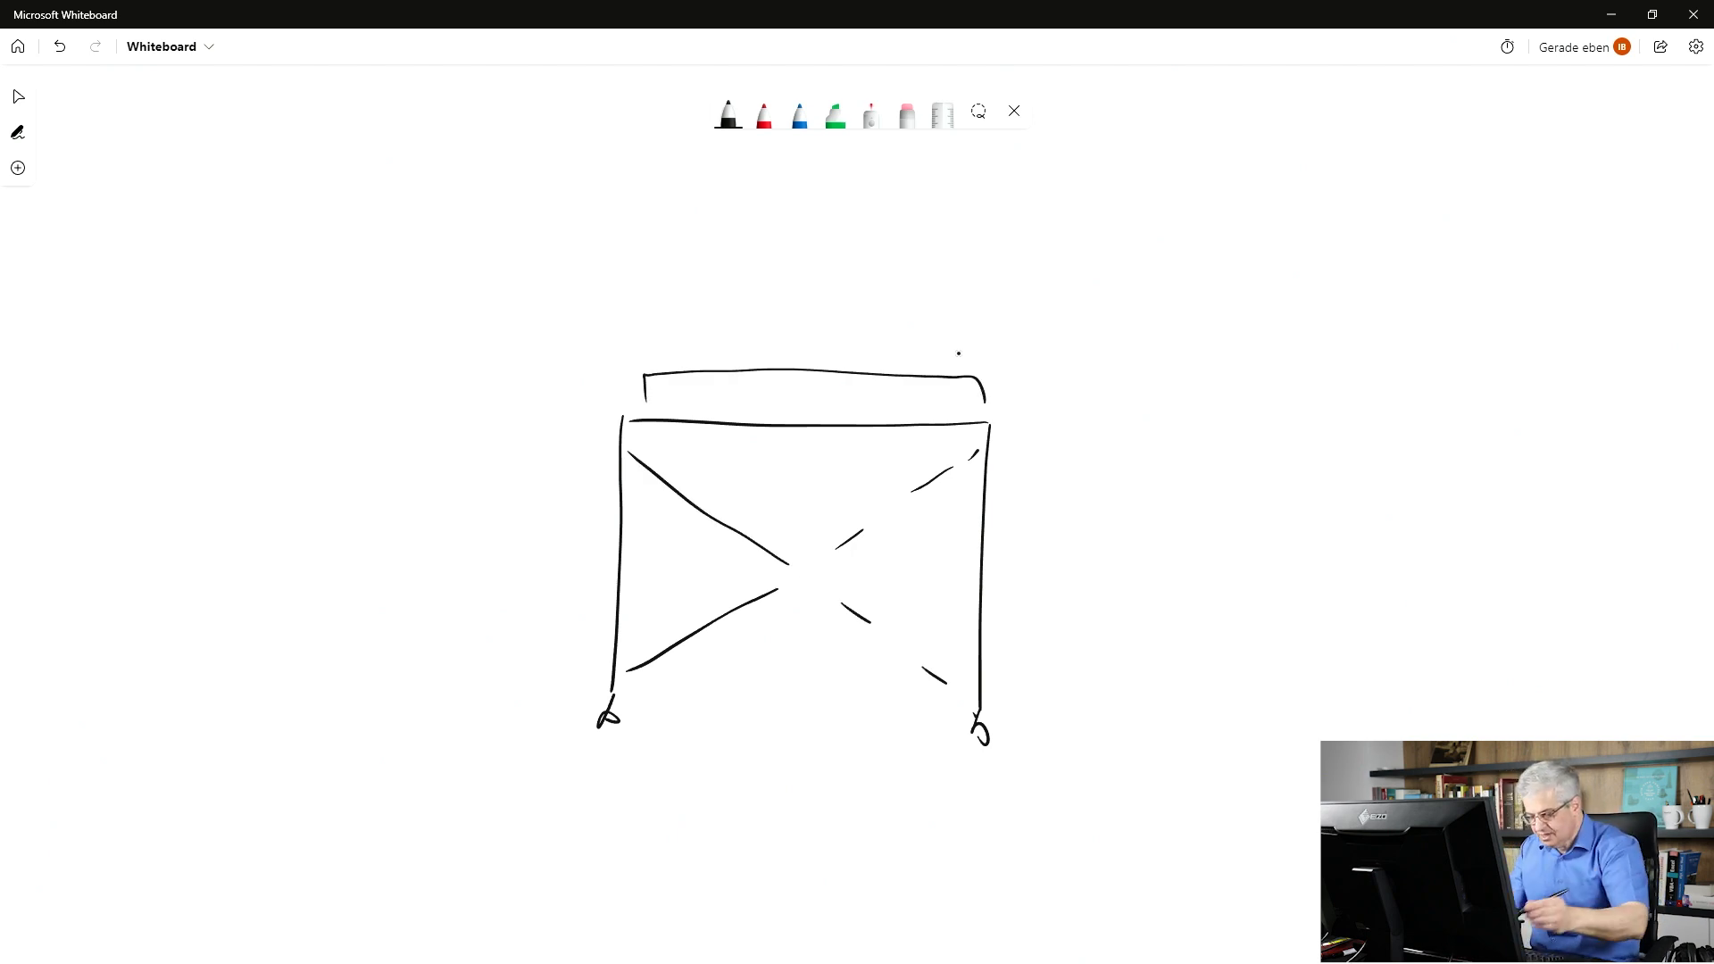
{"action": "mouse_move", "coordinate": [629, 431]}
{"action": "left_mouse_down"}
{"action": "mouse_move", "coordinate": [622, 729]}
{"action": "mouse_move", "coordinate": [600, 570]}
{"action": "mouse_move", "coordinate": [611, 721]}
{"action": "left_mouse_up"}
{"action": "left_click_drag", "start_coordinate": [987, 434], "coordinate": [980, 665]}
{"action": "left_click_drag", "start_coordinate": [1005, 465], "coordinate": [1006, 635]}
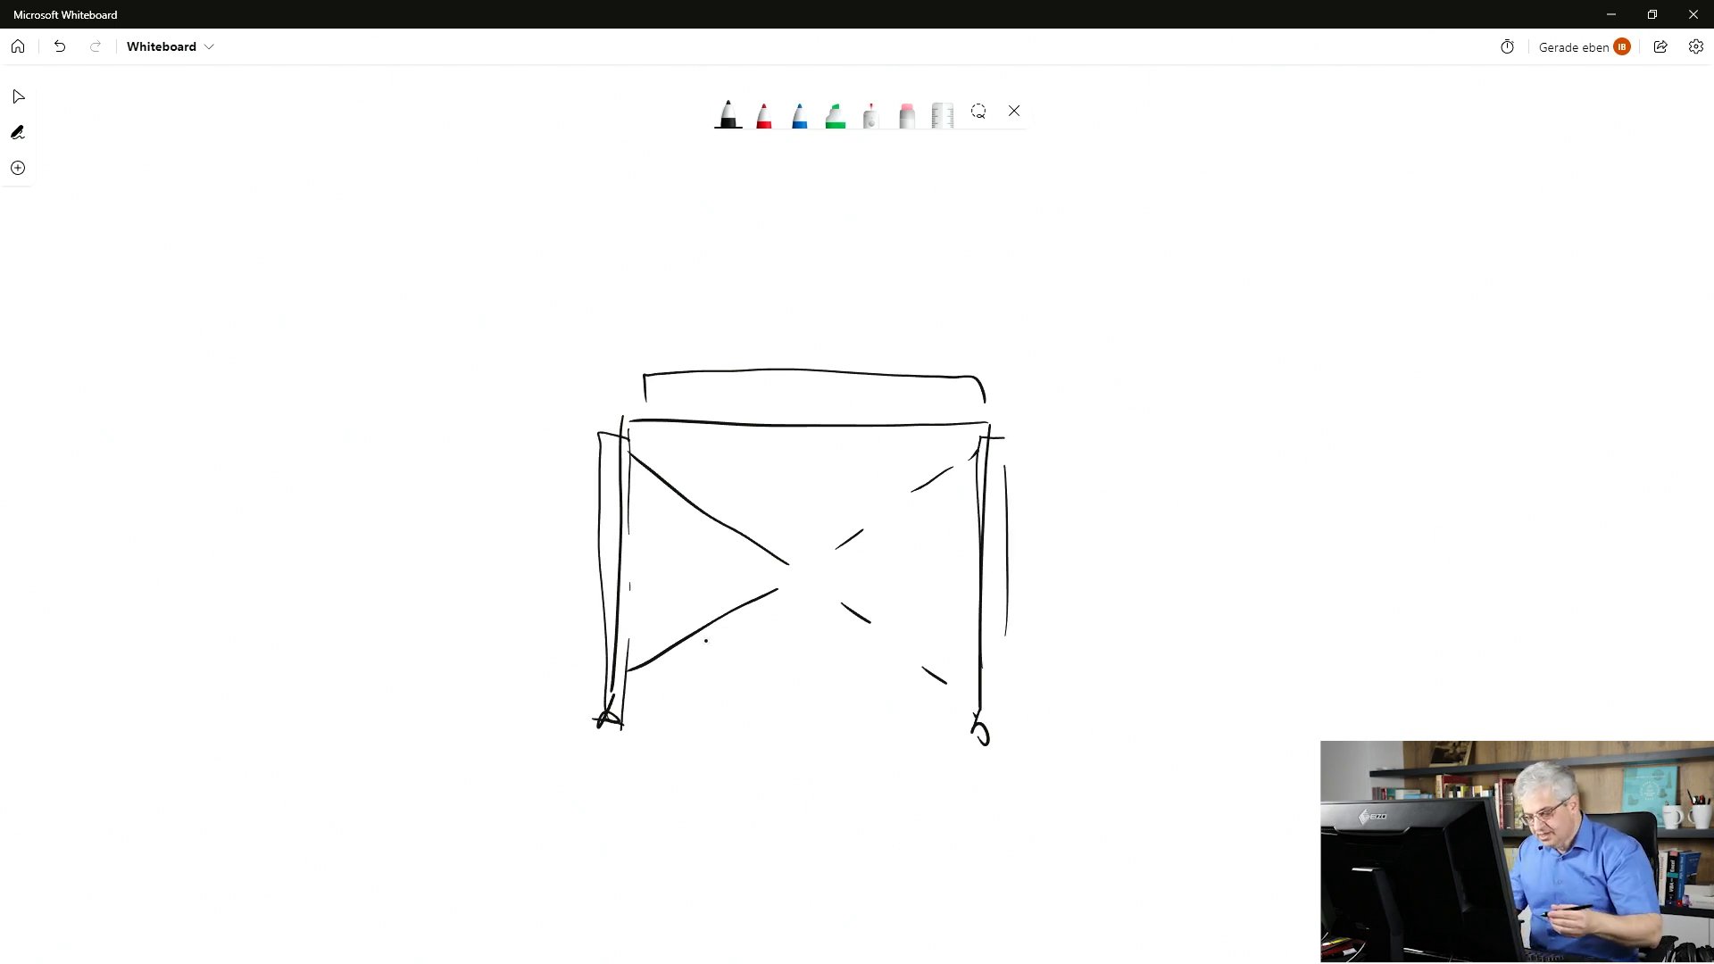
In red, draw the diagonal line from right post top to left foot with a circled plus.
{"action": "left_click", "coordinate": [764, 114]}
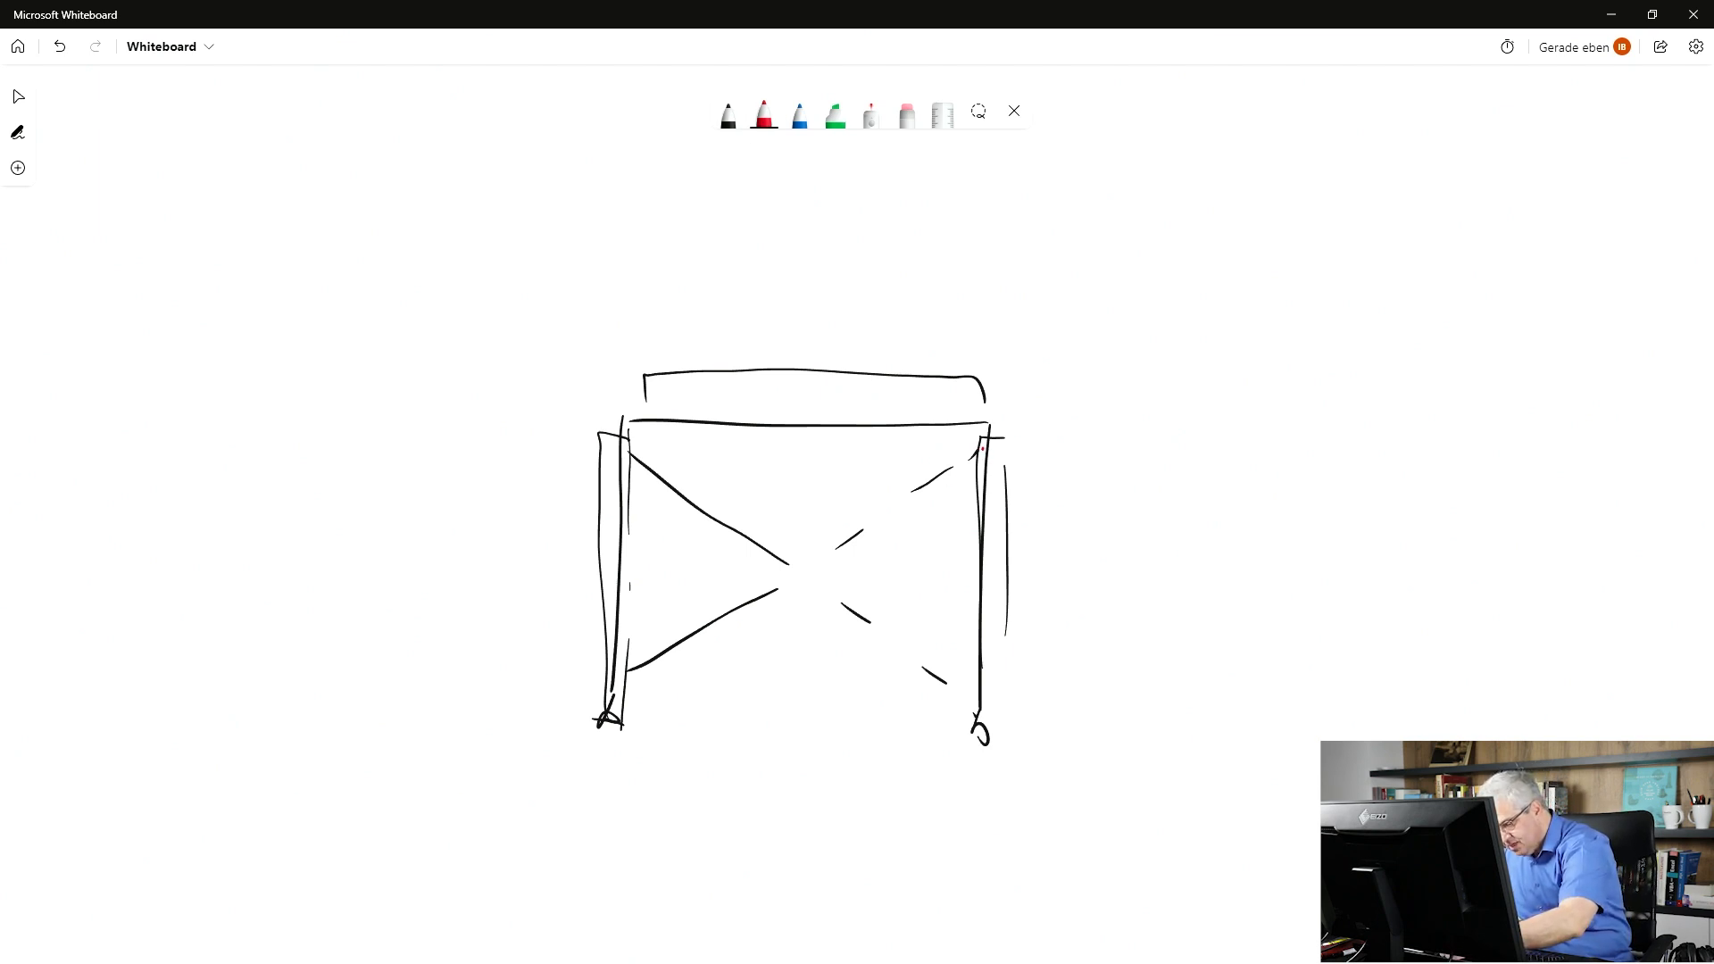
{"action": "mouse_move", "coordinate": [982, 448]}
{"action": "left_mouse_down"}
{"action": "mouse_move", "coordinate": [1014, 484]}
{"action": "mouse_move", "coordinate": [985, 505]}
{"action": "mouse_move", "coordinate": [790, 576]}
{"action": "left_mouse_up"}
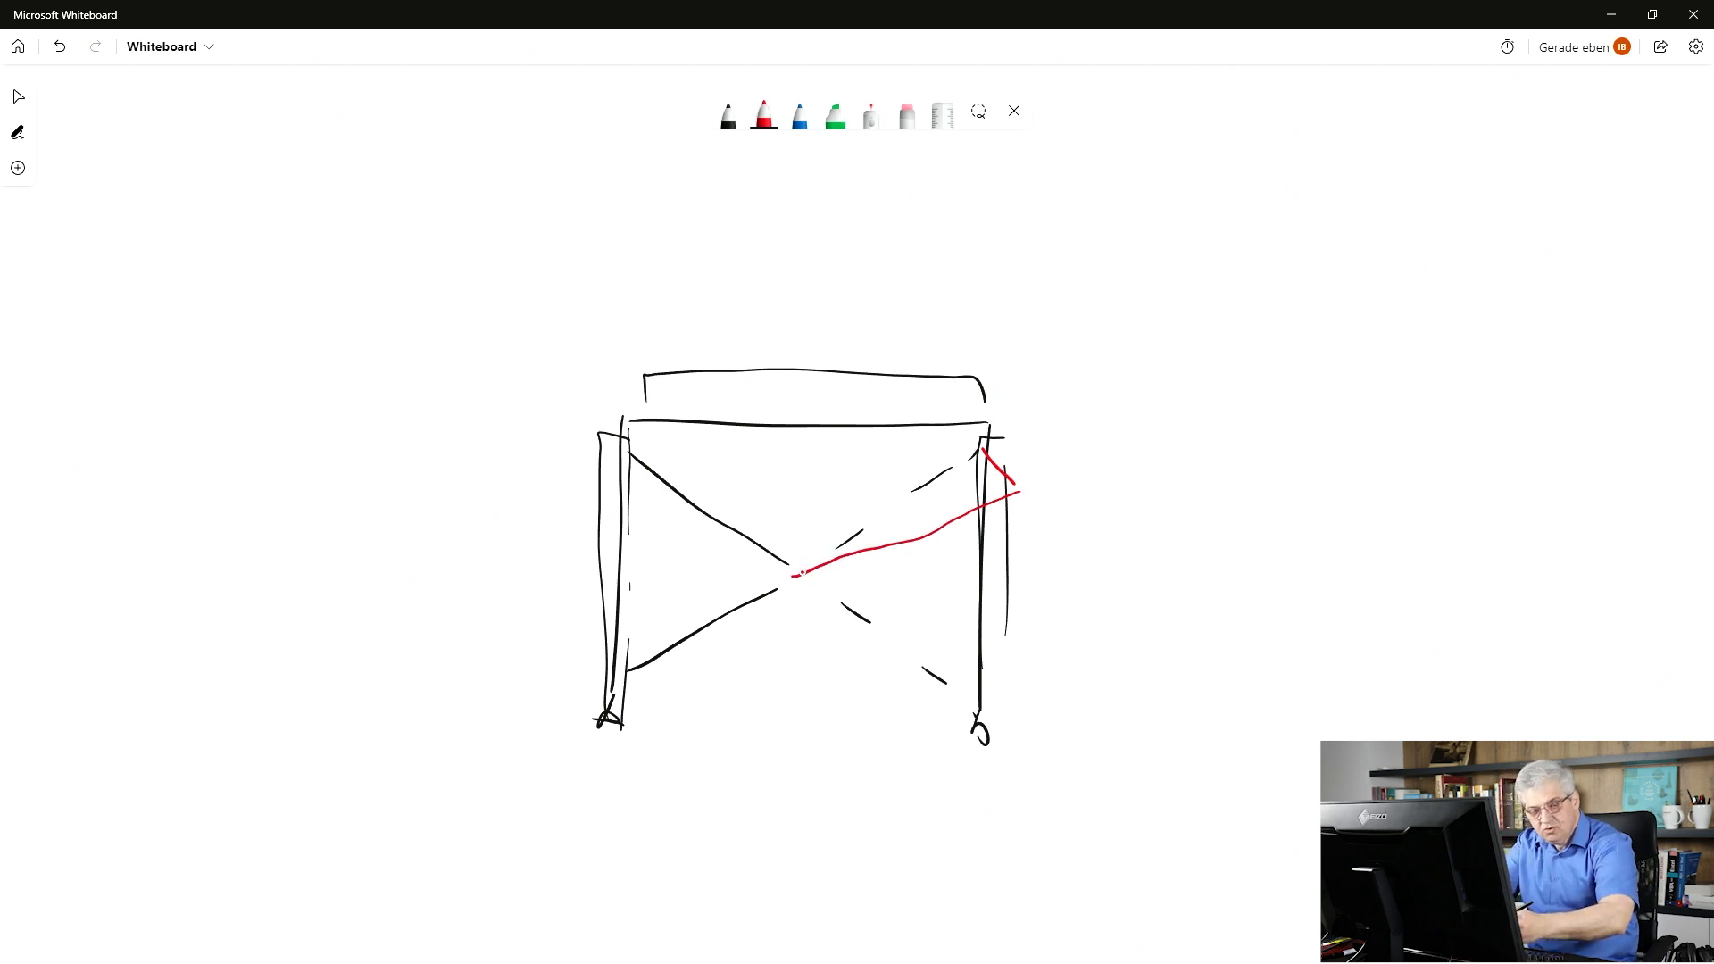
{"action": "mouse_move", "coordinate": [792, 575]}
{"action": "left_mouse_down"}
{"action": "mouse_move", "coordinate": [574, 643]}
{"action": "mouse_move", "coordinate": [605, 718]}
{"action": "mouse_move", "coordinate": [648, 671]}
{"action": "left_mouse_up"}
{"action": "mouse_move", "coordinate": [962, 480]}
{"action": "left_mouse_down"}
{"action": "mouse_move", "coordinate": [962, 506]}
{"action": "mouse_move", "coordinate": [974, 495]}
{"action": "mouse_move", "coordinate": [957, 474]}
{"action": "left_mouse_up"}
{"action": "mouse_move", "coordinate": [1030, 414]}
{"action": "left_mouse_down"}
{"action": "mouse_move", "coordinate": [1053, 460]}
{"action": "mouse_move", "coordinate": [1057, 407]}
{"action": "left_mouse_up"}
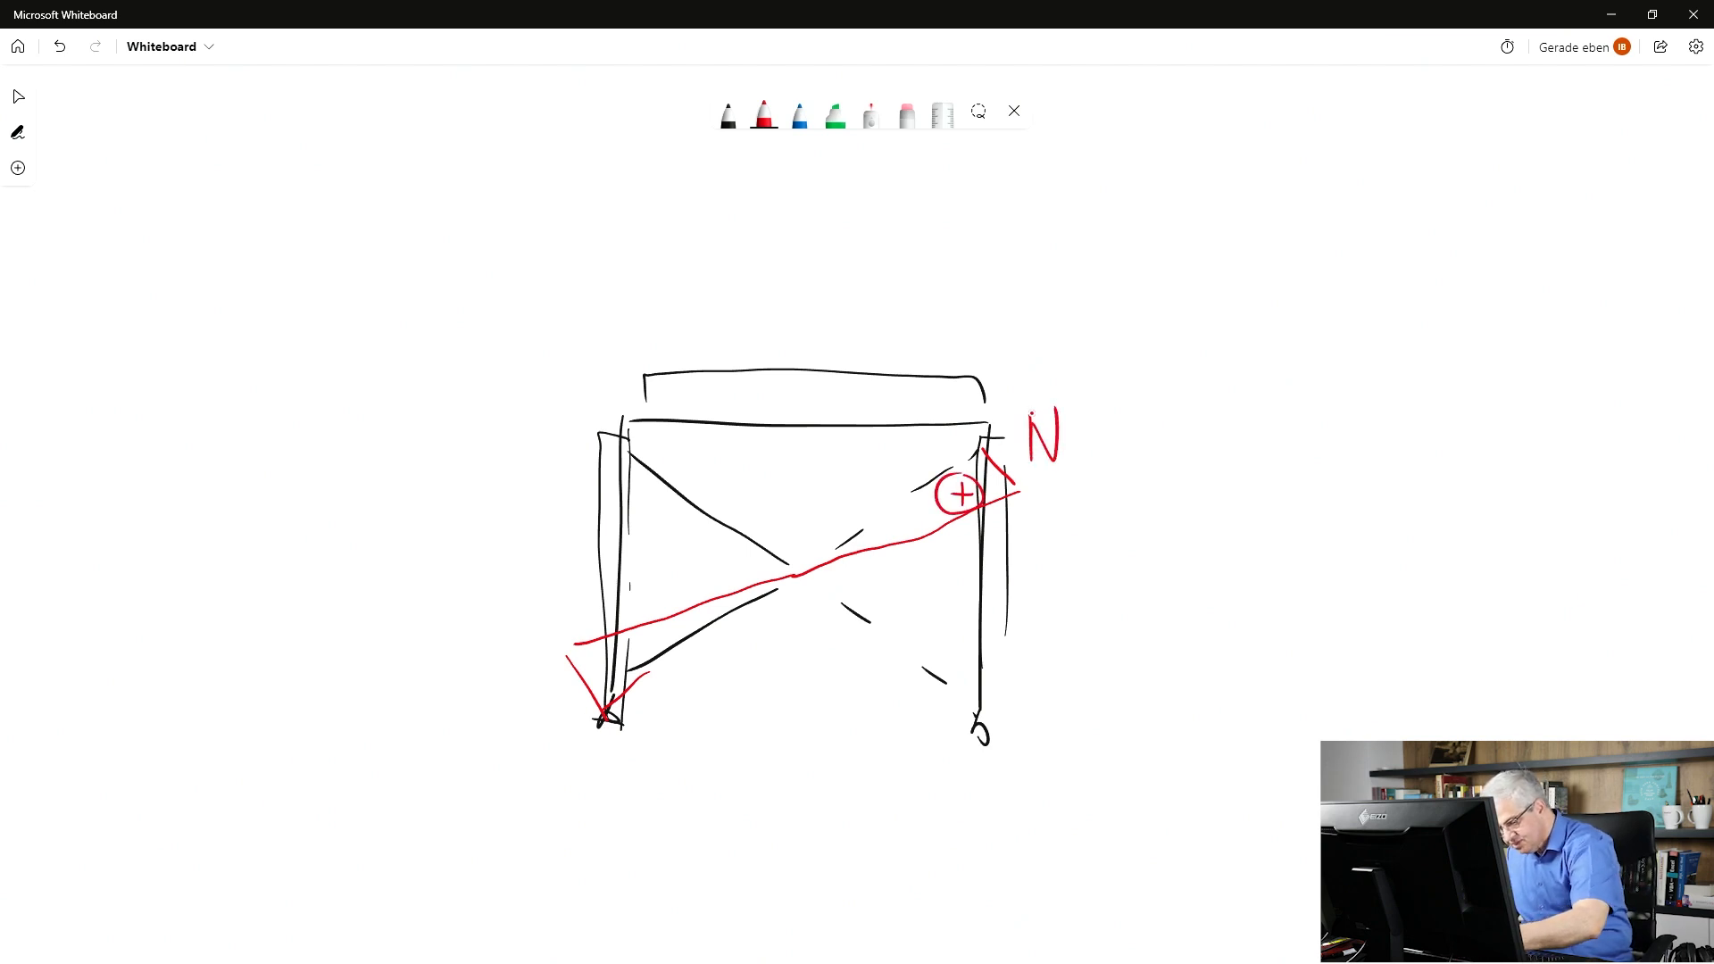
Add a circled minus at the left post foot and write N = 0 kN.
{"action": "mouse_move", "coordinate": [635, 652]}
{"action": "left_mouse_down"}
{"action": "mouse_move", "coordinate": [604, 662]}
{"action": "mouse_move", "coordinate": [617, 634]}
{"action": "left_mouse_up"}
{"action": "left_click_drag", "start_coordinate": [797, 574], "coordinate": [803, 580]}
{"action": "mouse_move", "coordinate": [797, 665]}
{"action": "left_mouse_down"}
{"action": "mouse_move", "coordinate": [796, 628]}
{"action": "mouse_move", "coordinate": [816, 628]}
{"action": "left_mouse_up"}
{"action": "left_click_drag", "start_coordinate": [828, 645], "coordinate": [839, 633]}
{"action": "left_click_drag", "start_coordinate": [872, 627], "coordinate": [875, 671]}
{"action": "mouse_move", "coordinate": [889, 618]}
{"action": "left_mouse_down"}
{"action": "mouse_move", "coordinate": [858, 681]}
{"action": "mouse_move", "coordinate": [917, 659]}
{"action": "left_mouse_up"}
{"action": "left_click_drag", "start_coordinate": [922, 641], "coordinate": [932, 661]}
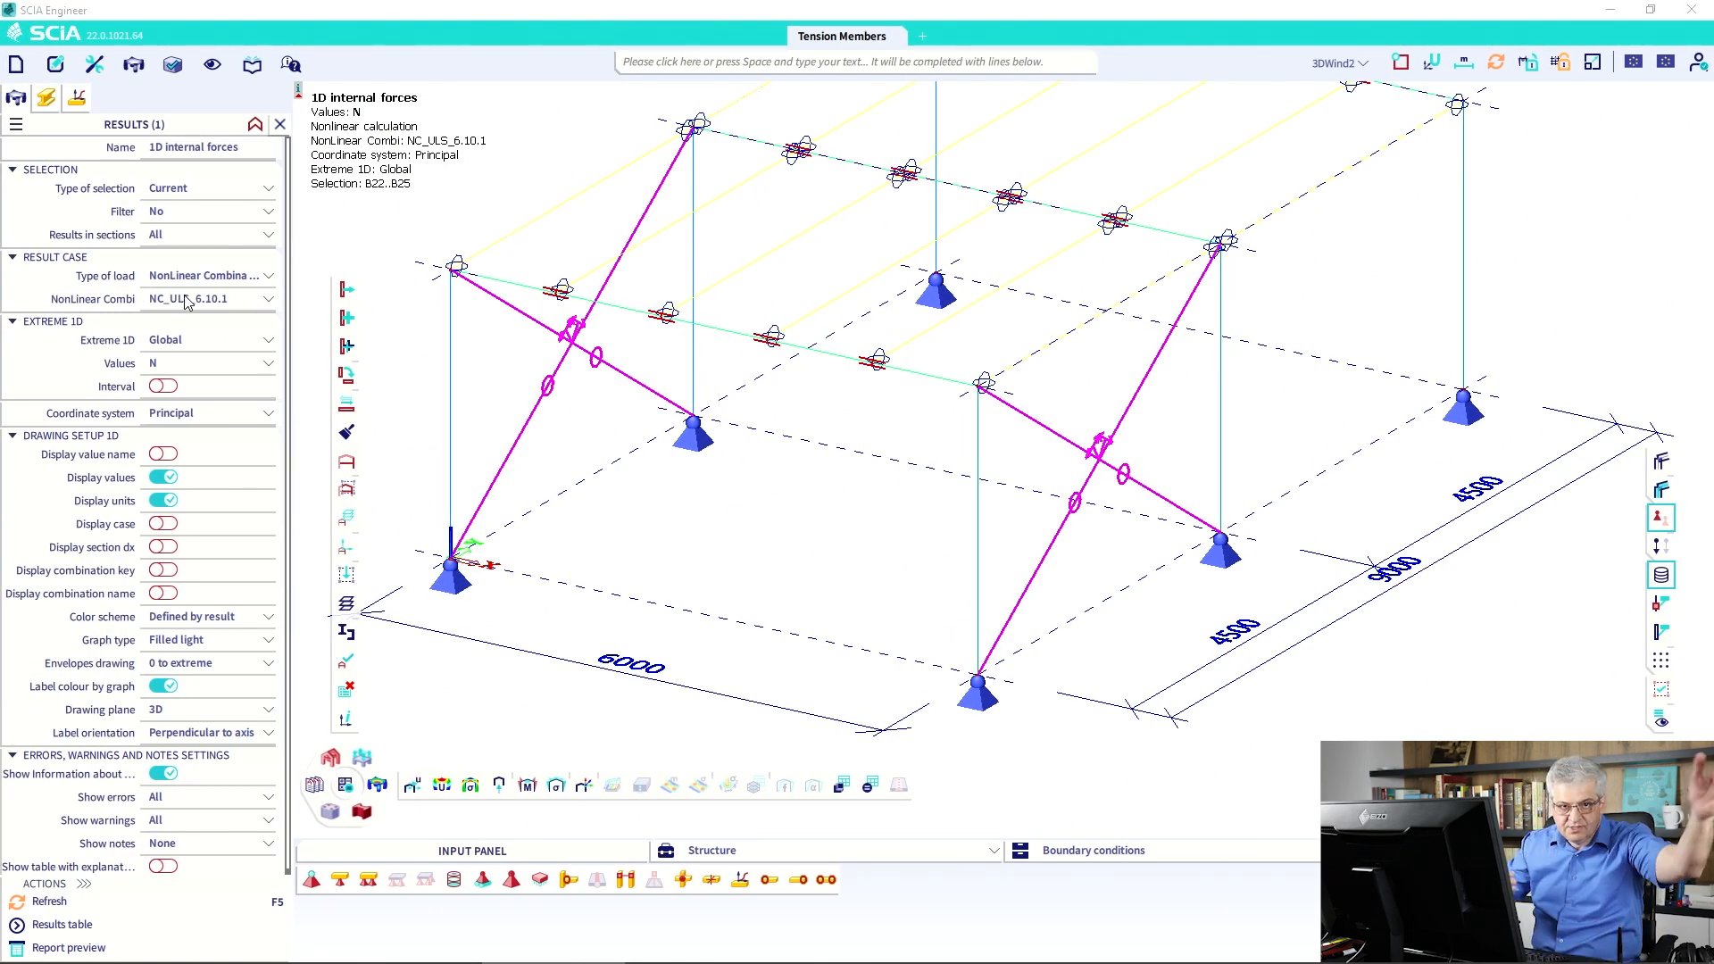
Open the Result classes manager and delete the old RC_NC_ULS_6.10 class.
{"action": "left_click", "coordinate": [252, 64]}
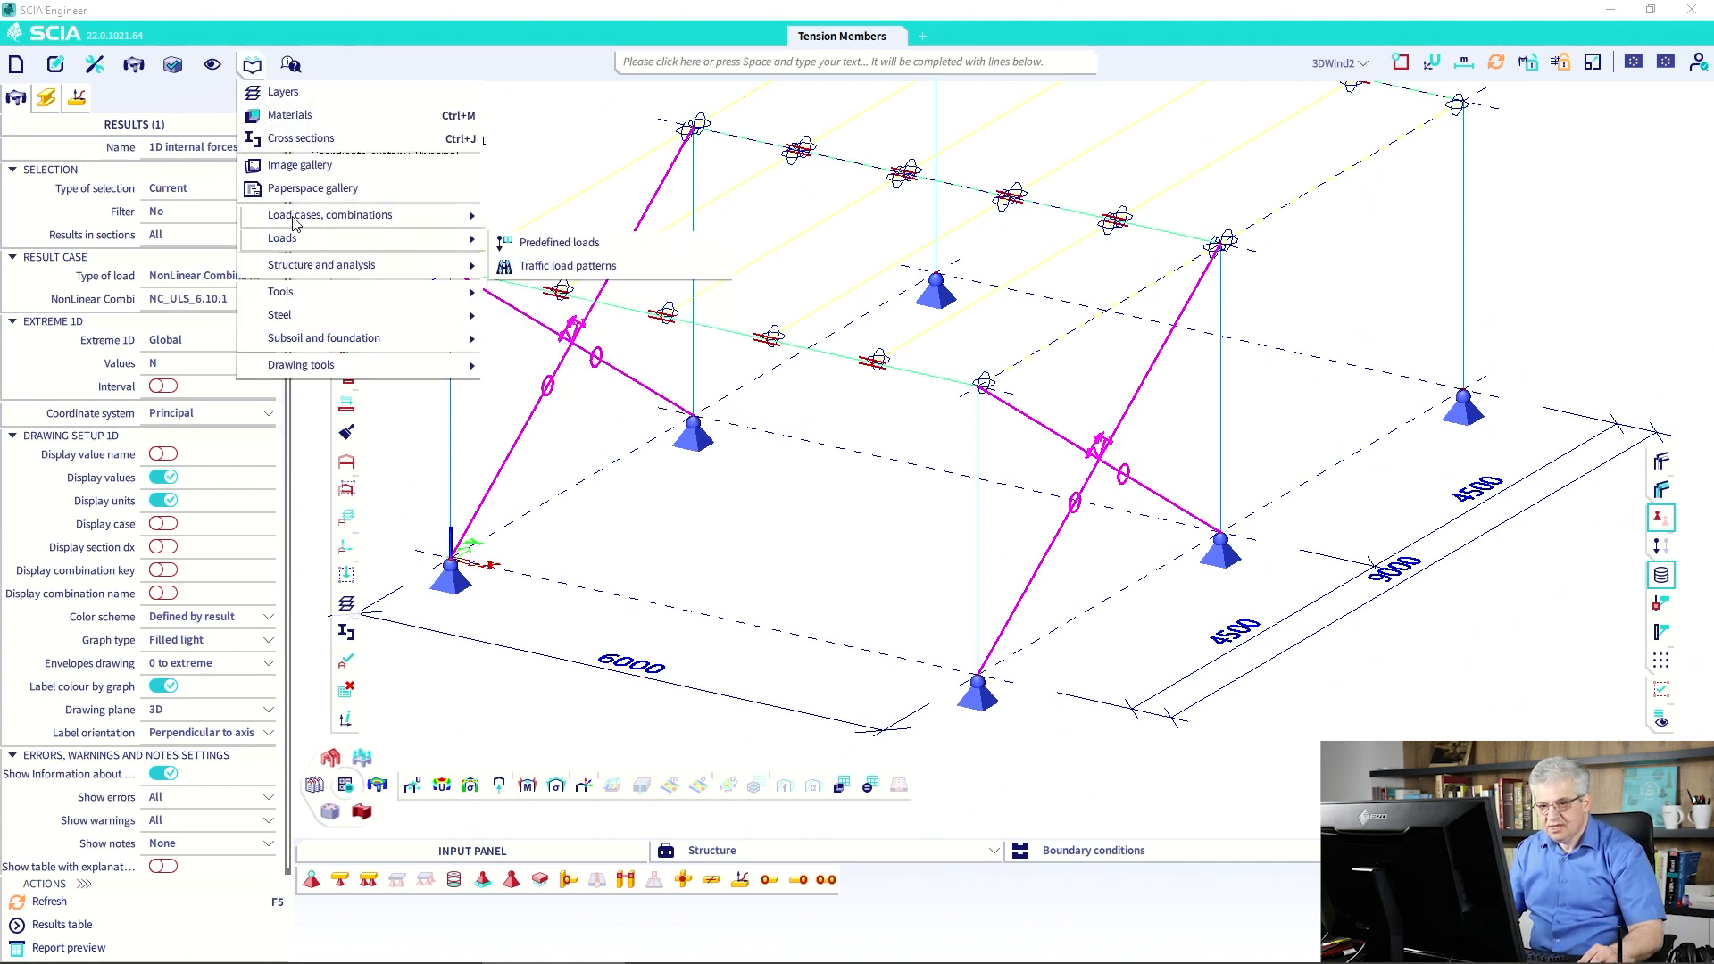
{"action": "mouse_move", "coordinate": [402, 216]}
{"action": "left_click", "coordinate": [540, 313]}
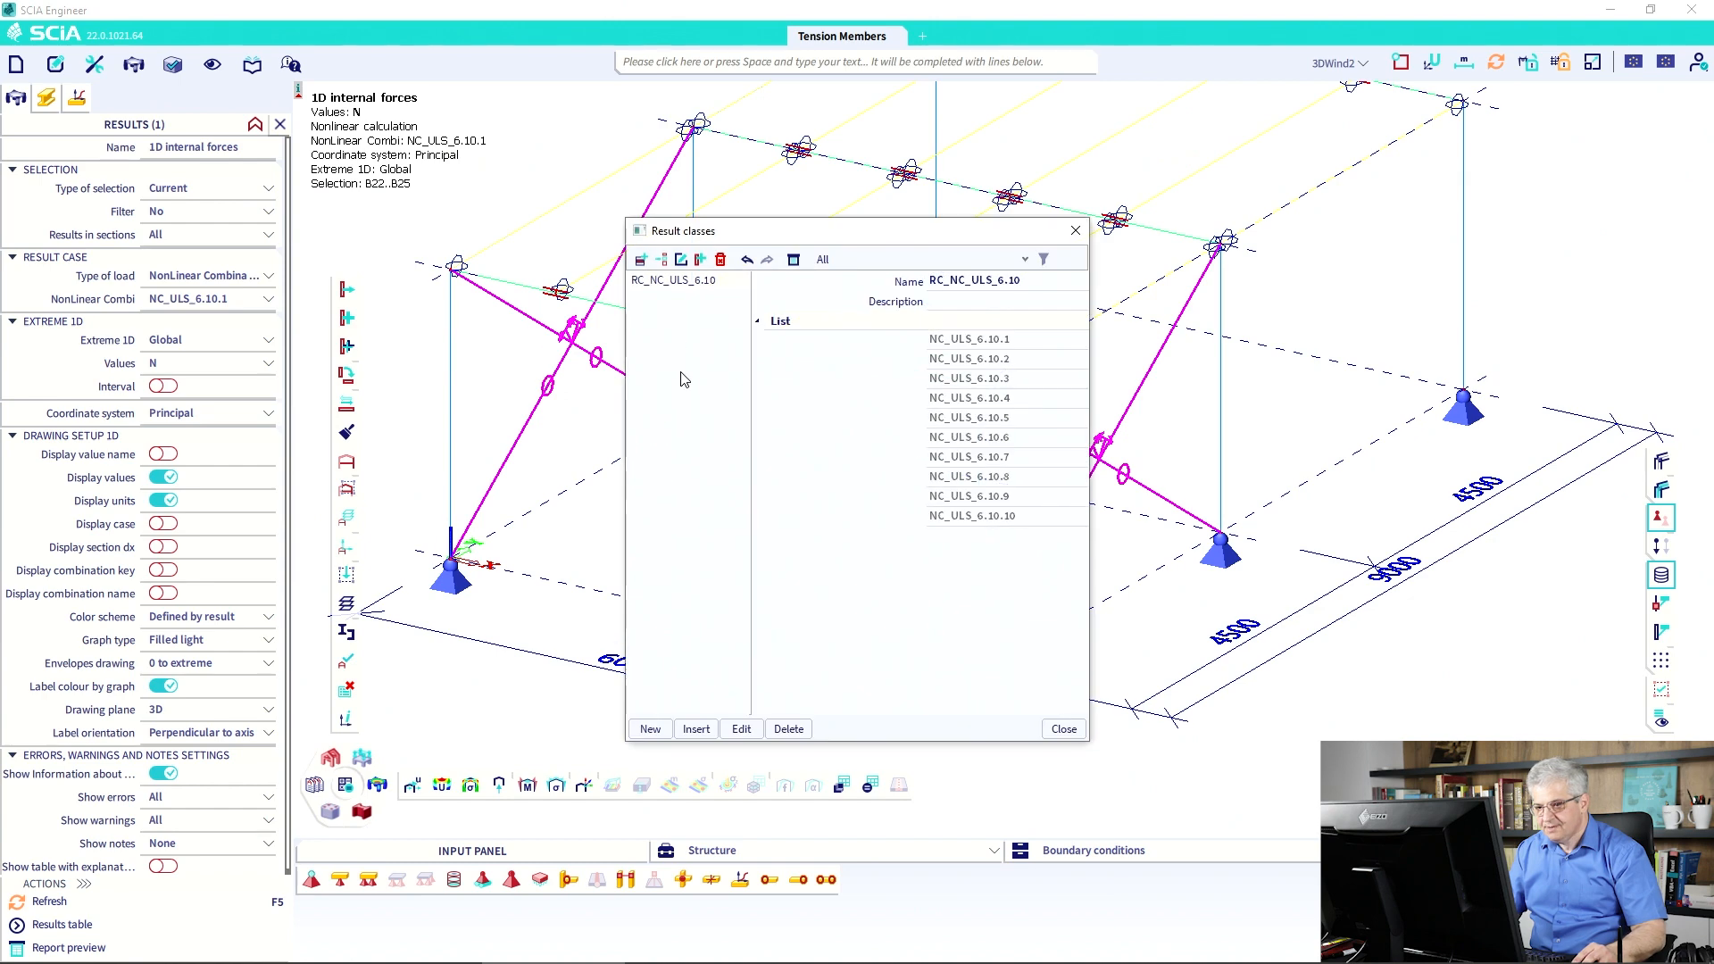
{"action": "left_click", "coordinate": [650, 729]}
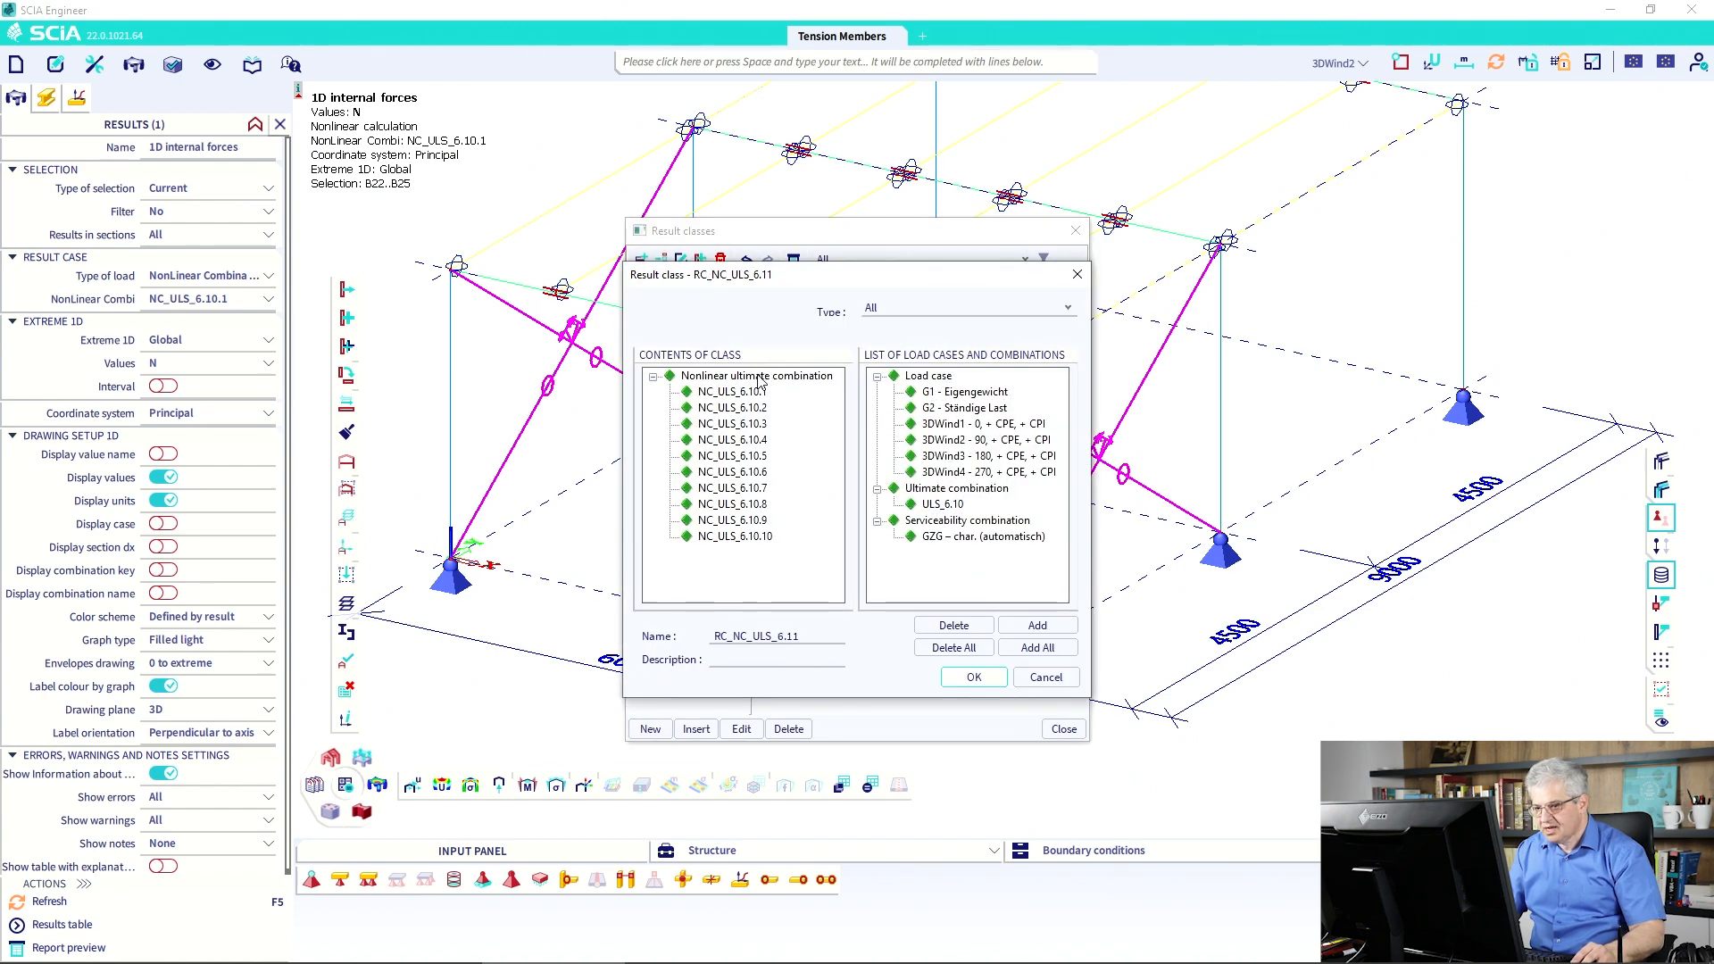
{"action": "left_click", "coordinate": [1044, 678]}
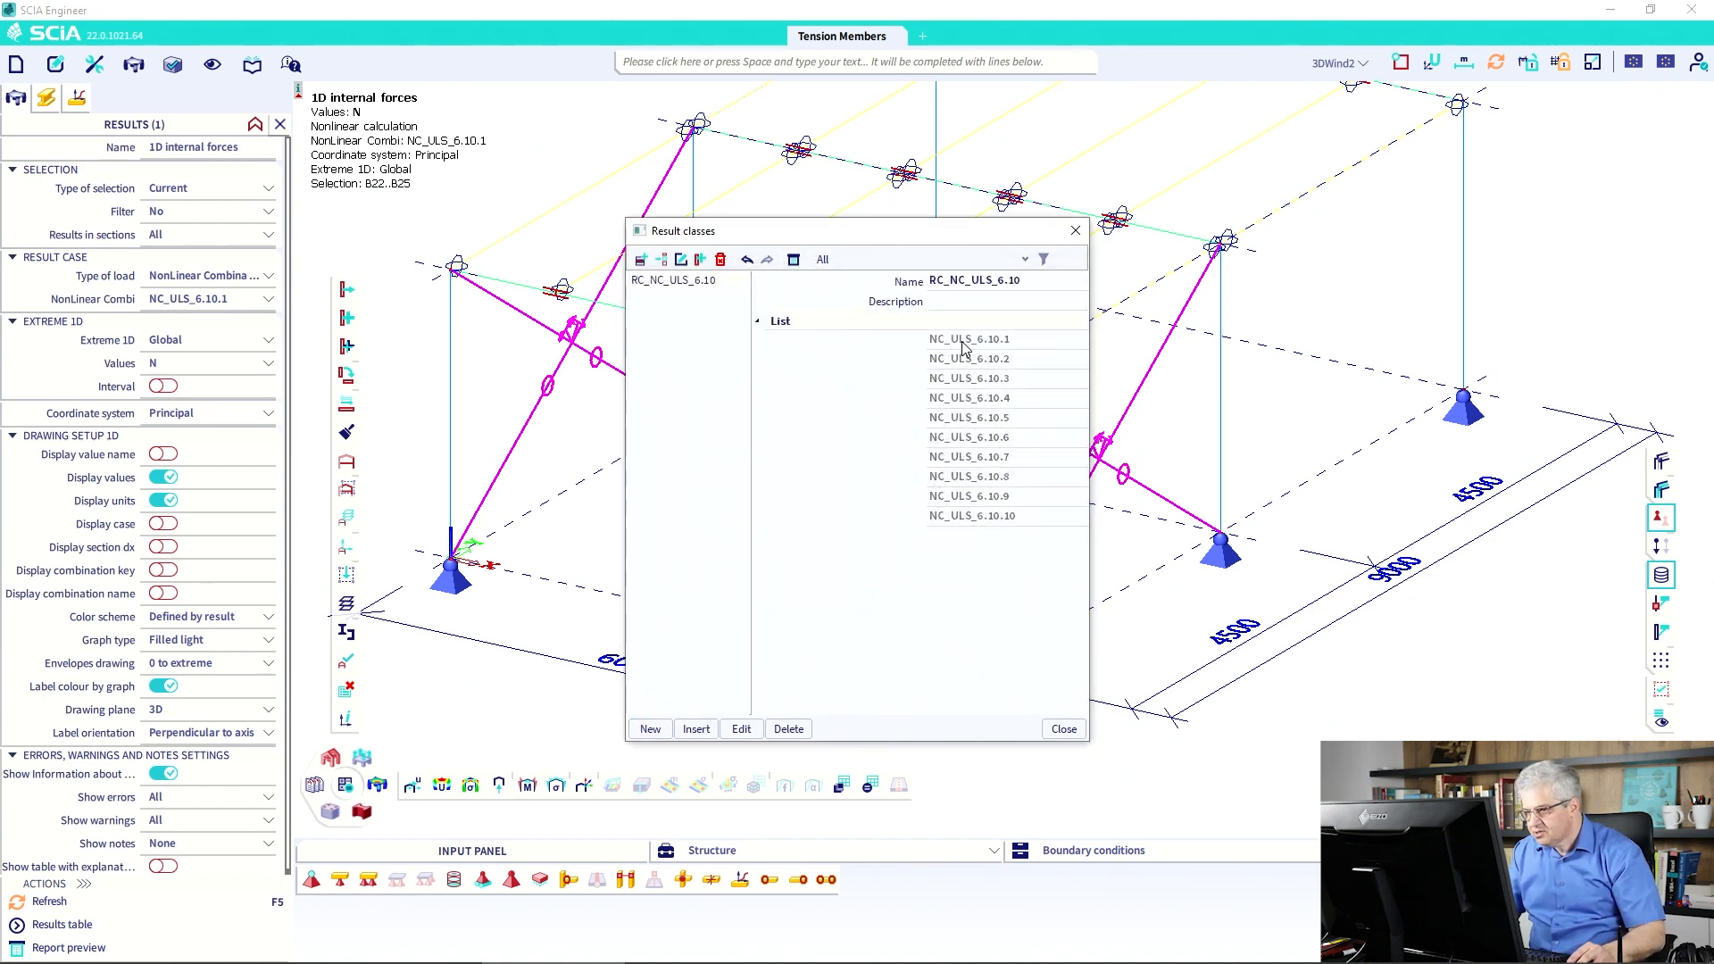
{"action": "left_click", "coordinate": [789, 730]}
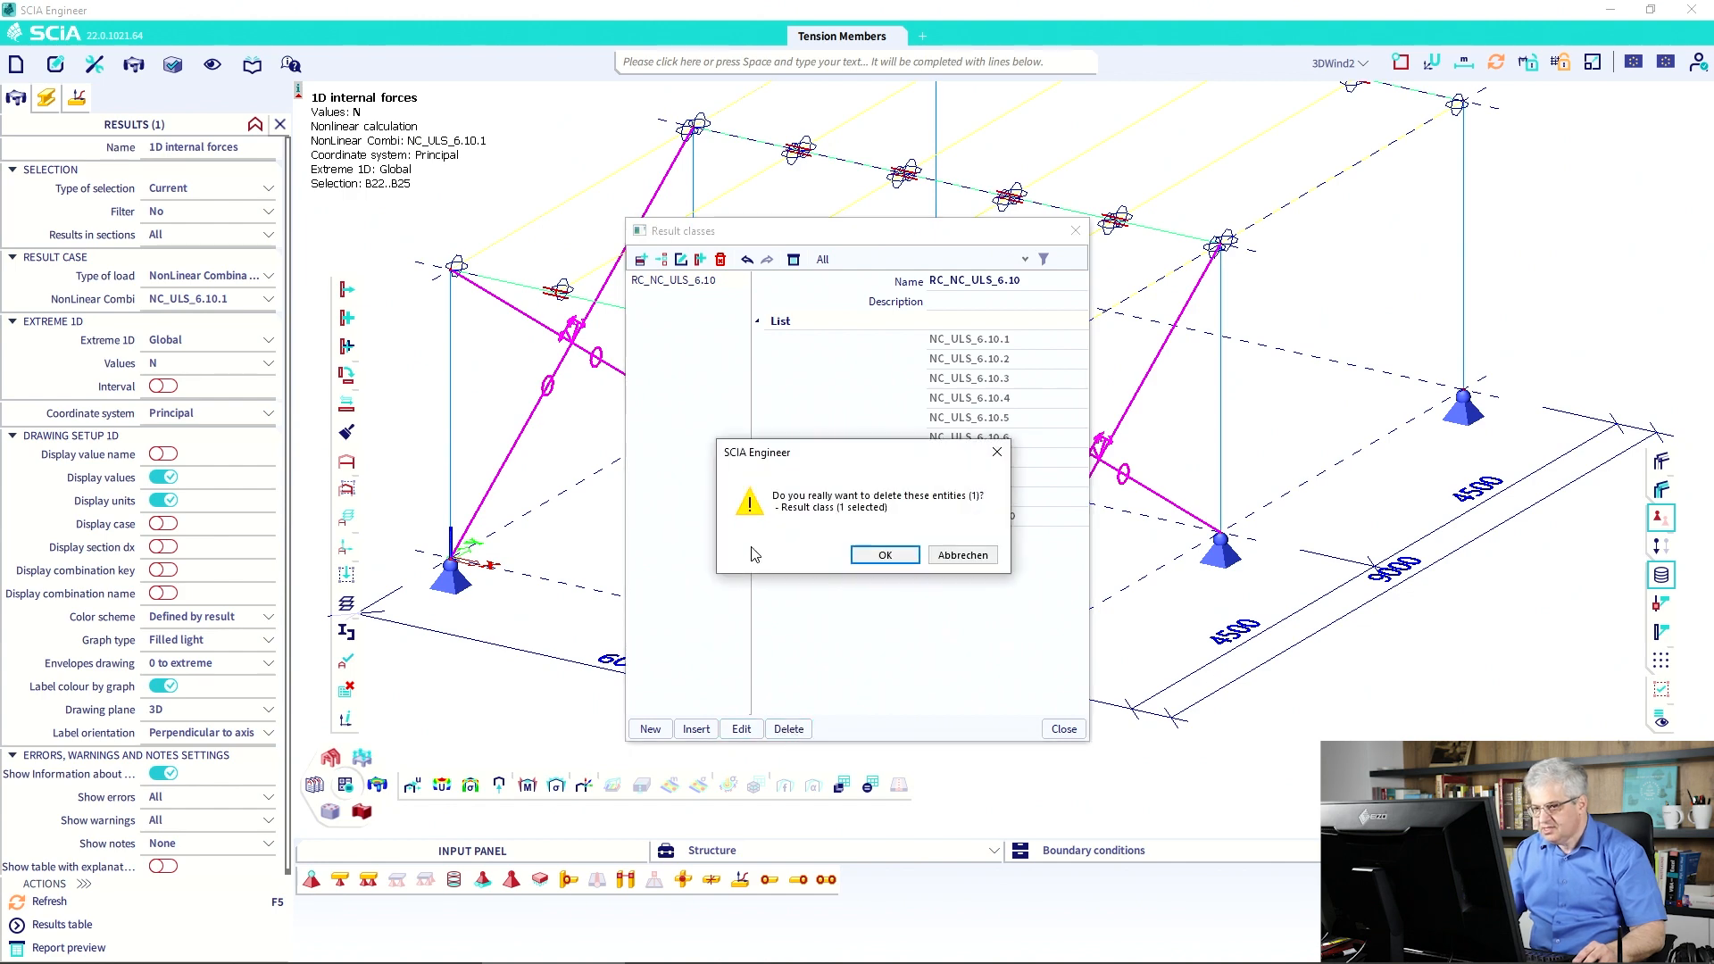
{"action": "left_click", "coordinate": [853, 554]}
Create class RC_NL_ULS holding nonlinear combinations NC_ULS_6.10.1–6.10.10, save and close.
{"action": "left_click", "coordinate": [649, 730]}
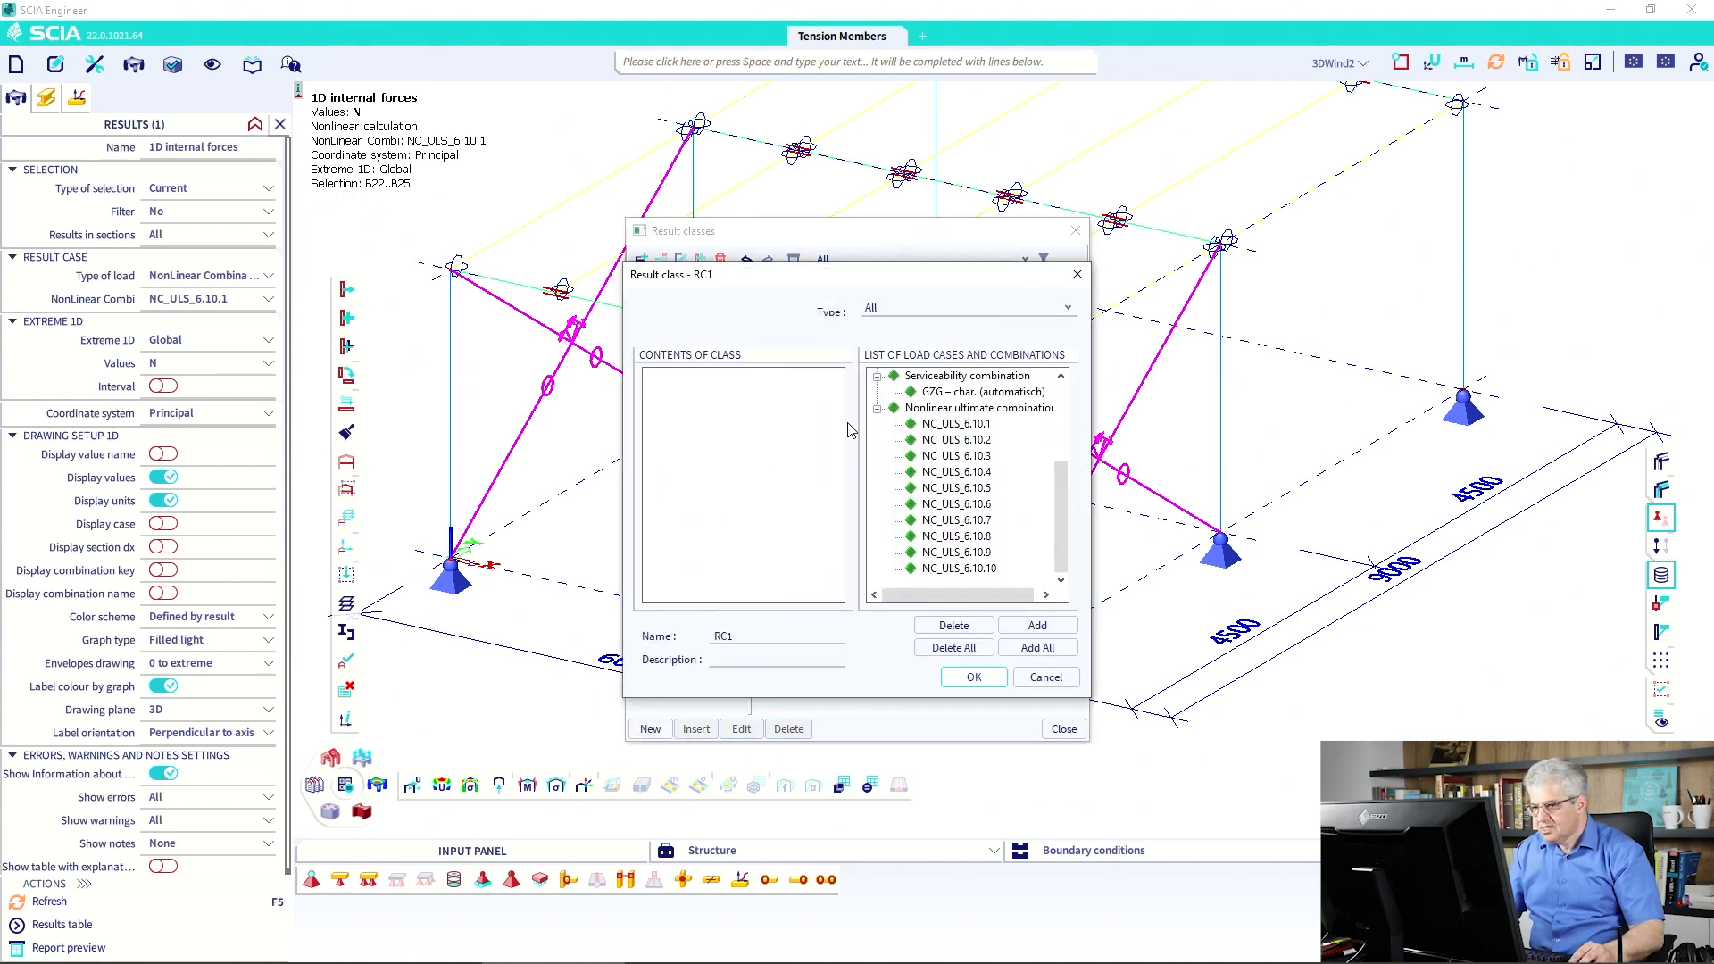
{"action": "left_click_drag", "start_coordinate": [925, 415], "coordinate": [769, 411]}
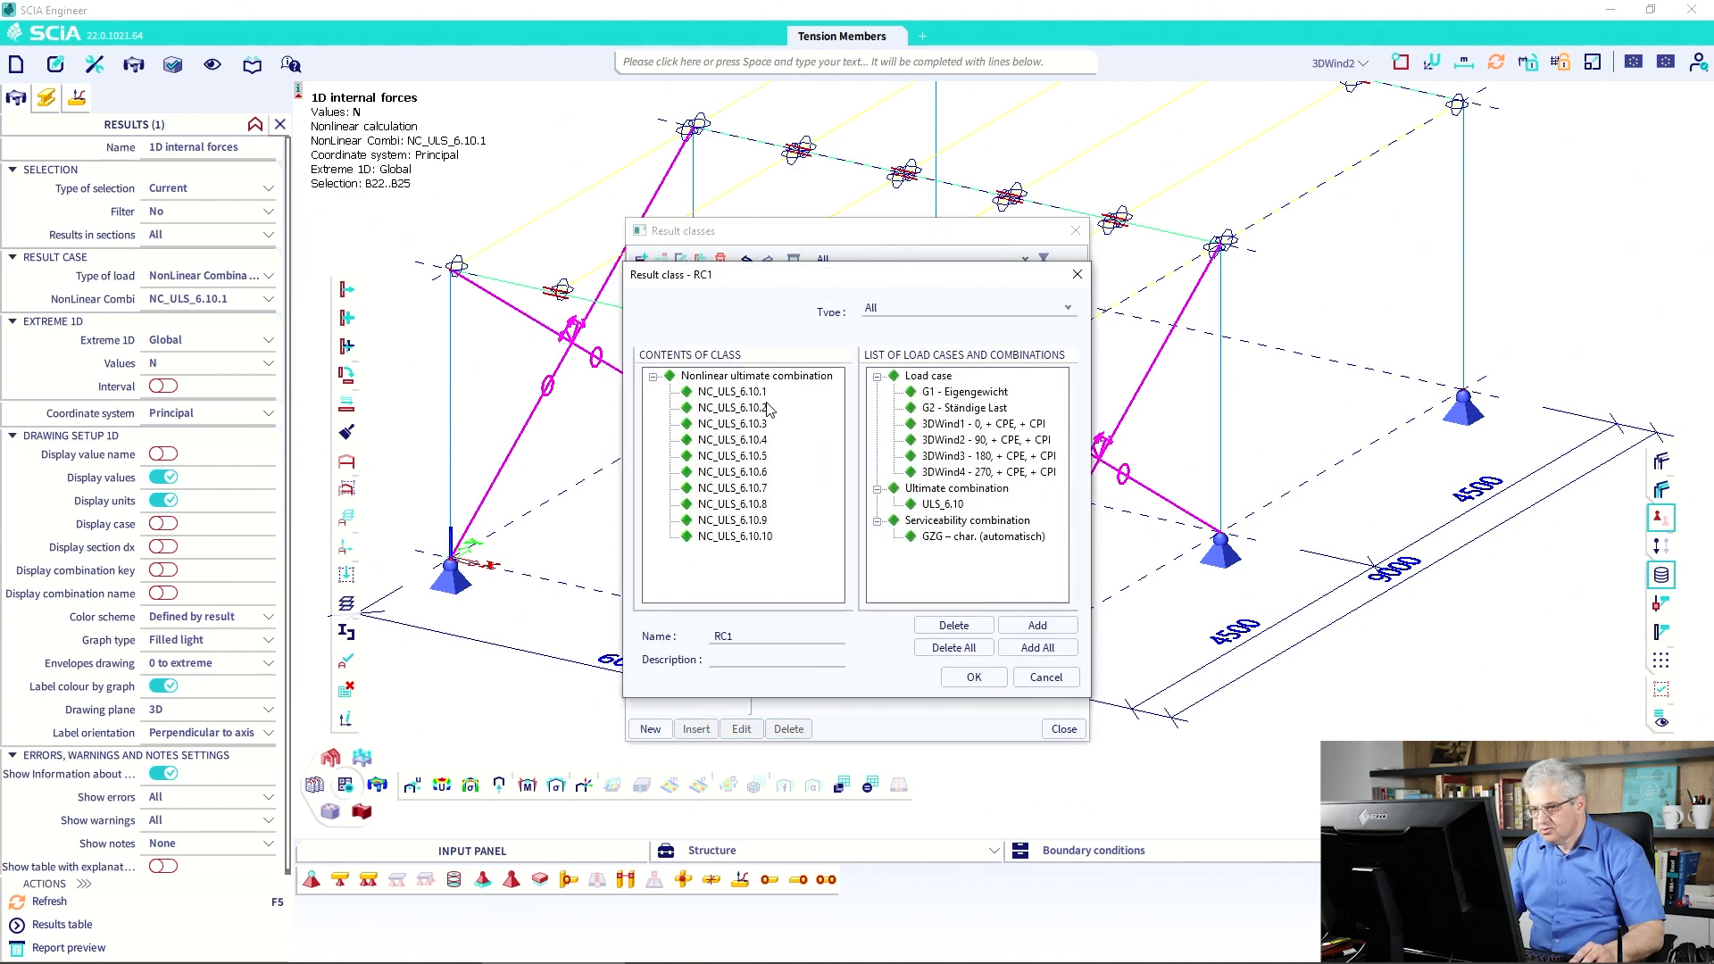
{"action": "double_click", "coordinate": [745, 636]}
{"action": "left_click", "coordinate": [745, 637]}
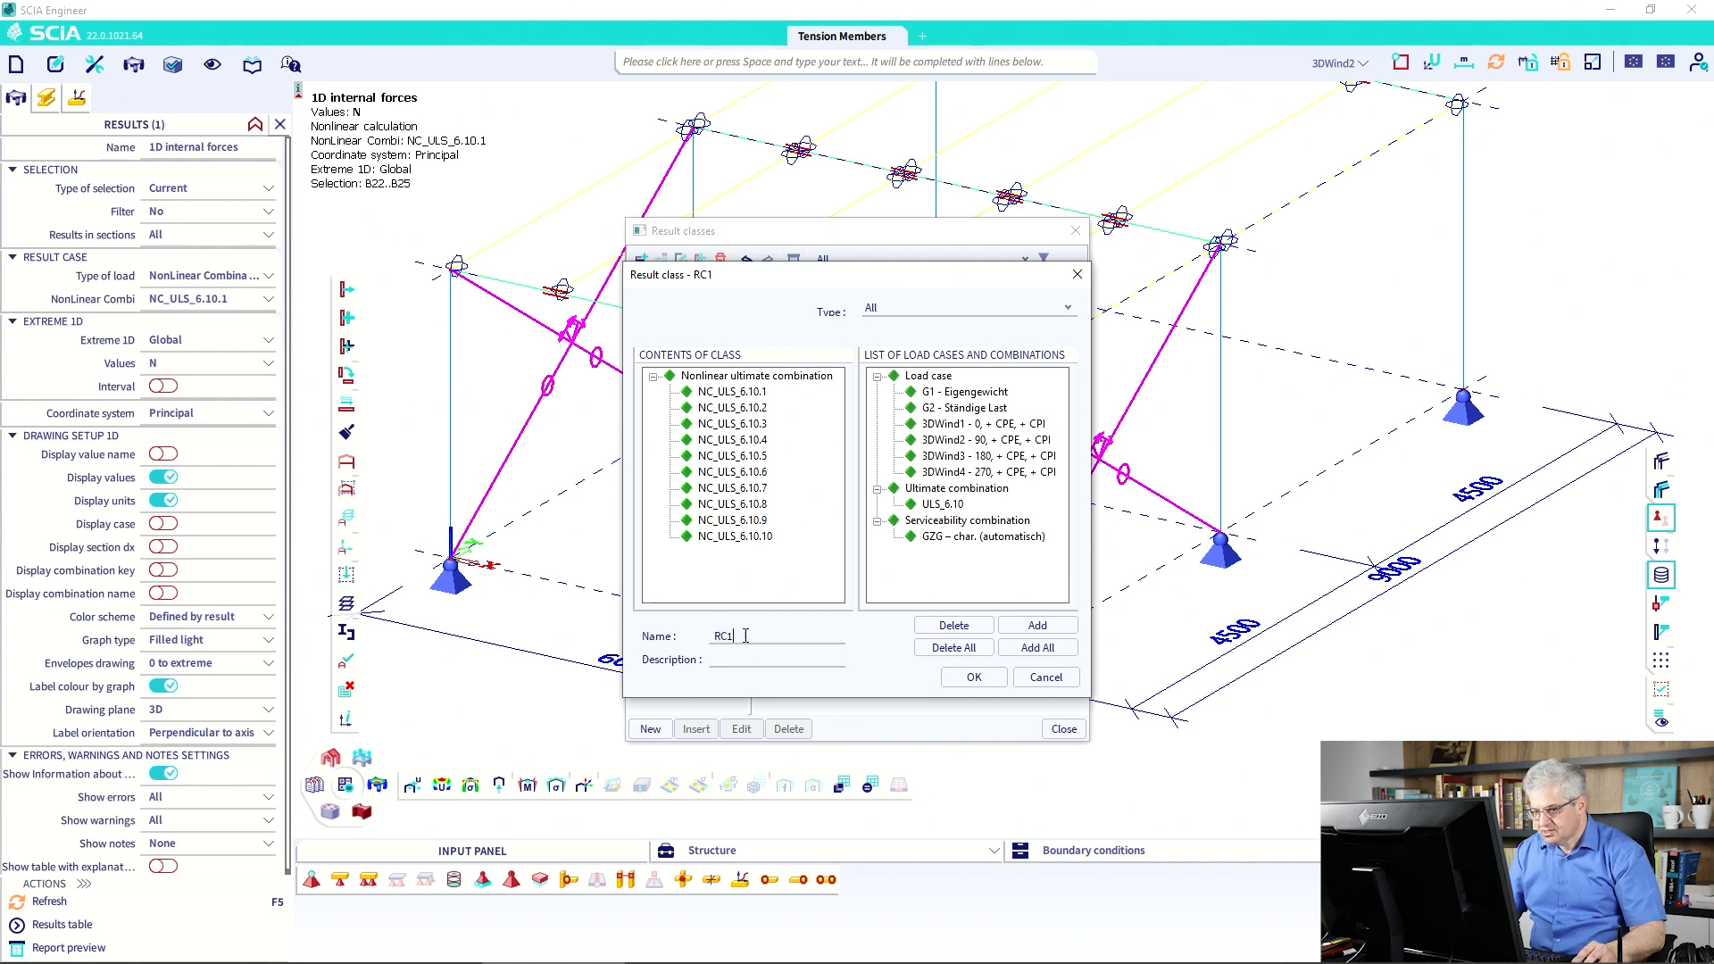
{"action": "key", "text": "BackSpace"}
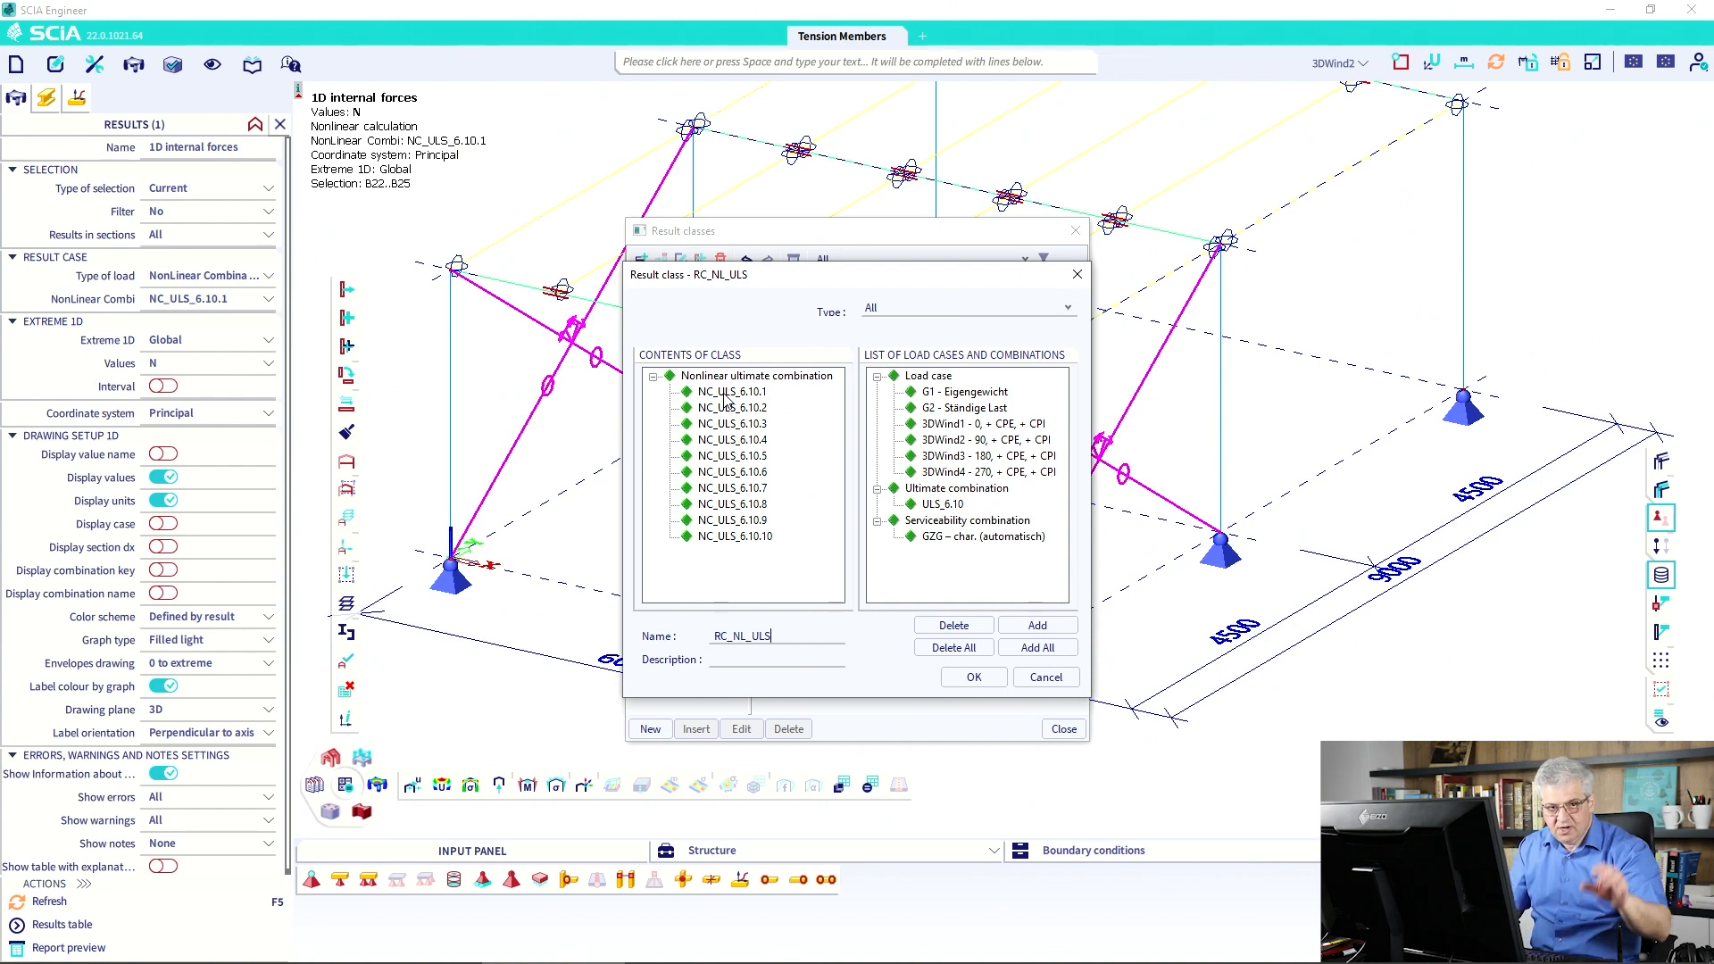
{"action": "left_click", "coordinate": [974, 678]}
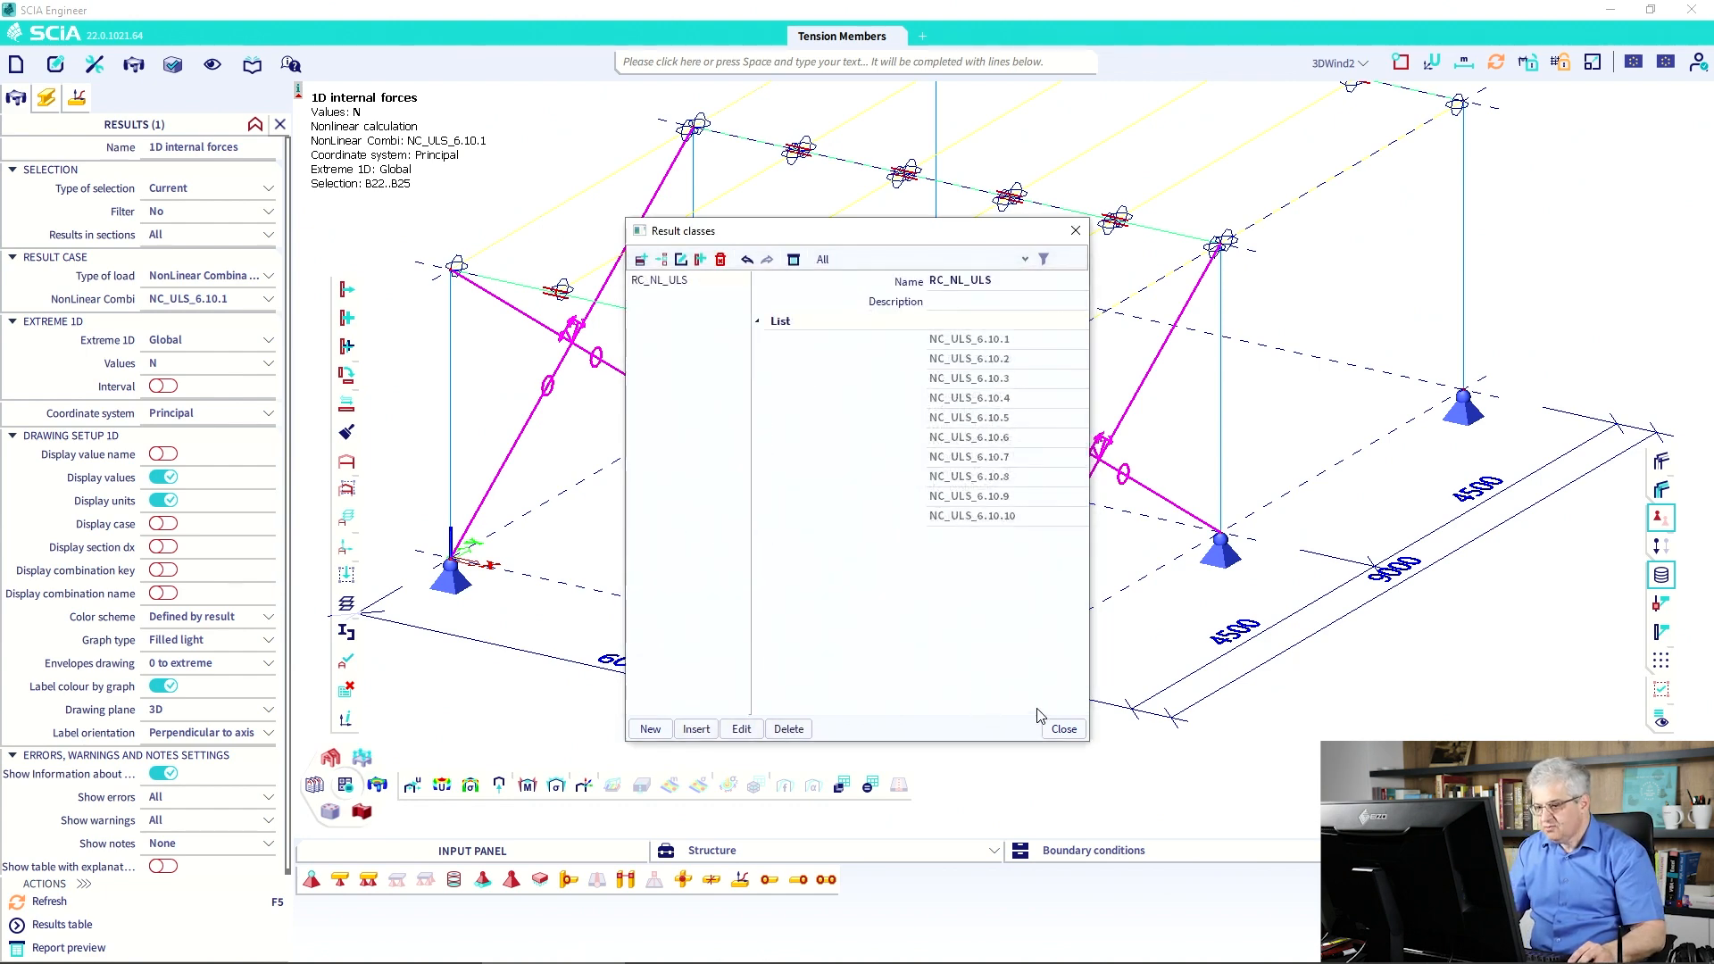
{"action": "left_click", "coordinate": [1063, 728]}
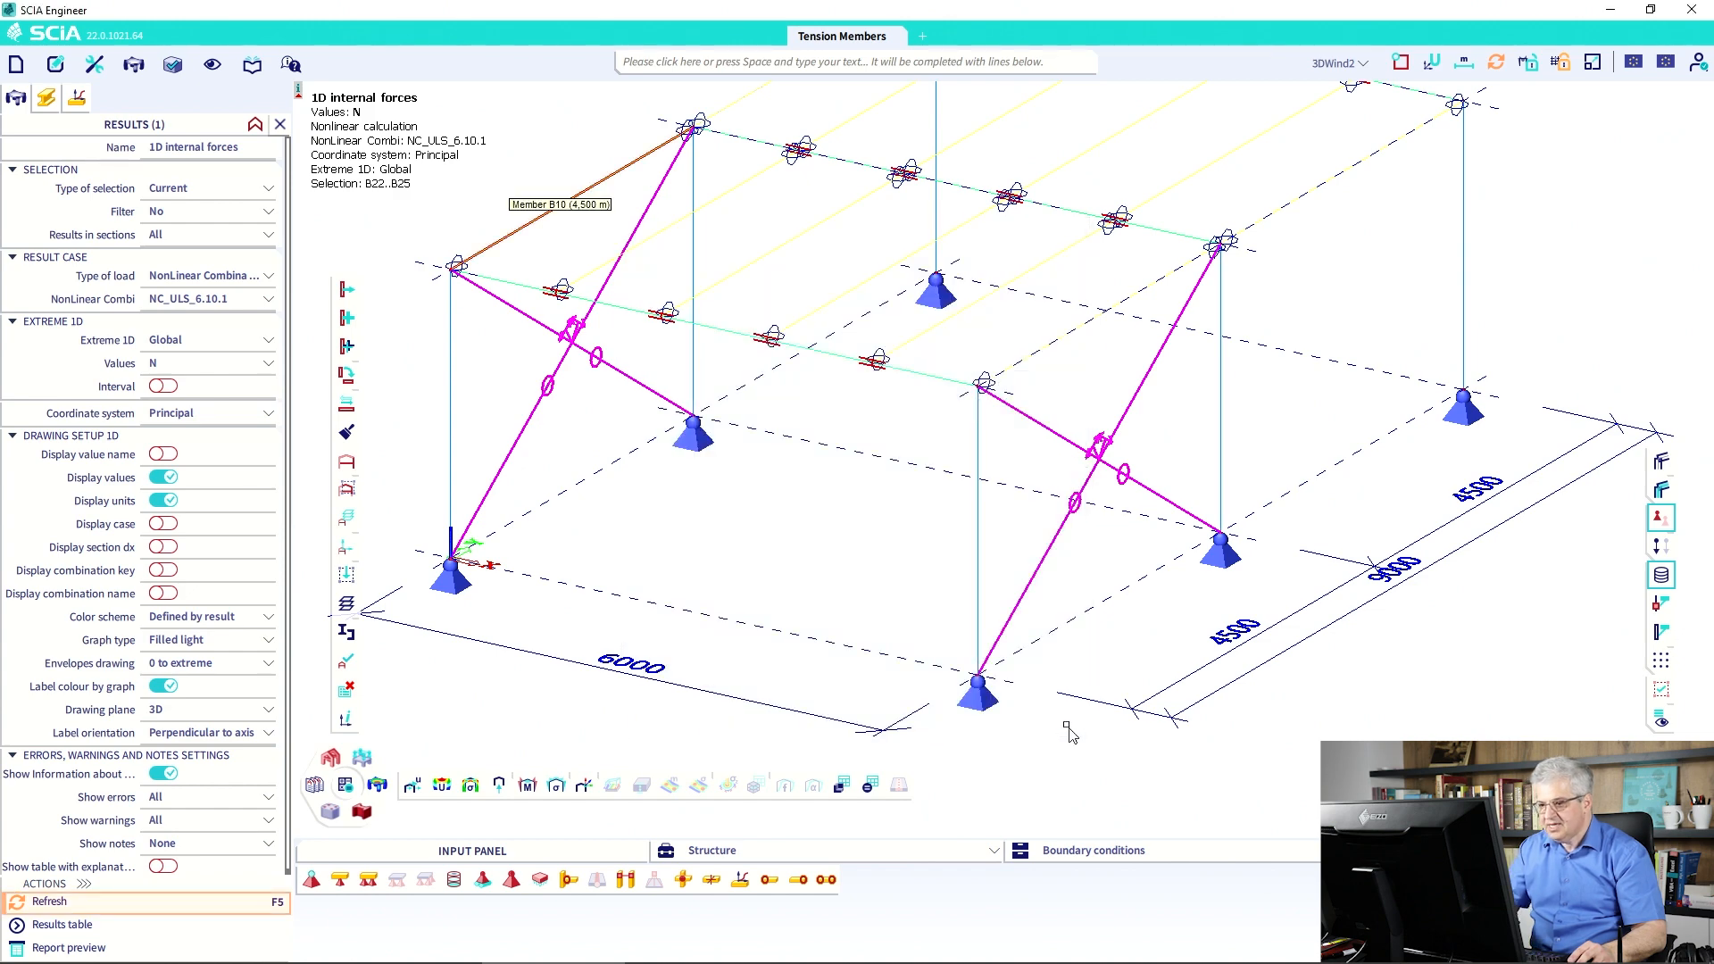
Show the brace normal force diagrams for result class RC_NL_ULS.
{"action": "left_click", "coordinate": [230, 303]}
{"action": "left_click", "coordinate": [224, 276]}
{"action": "left_click", "coordinate": [219, 327]}
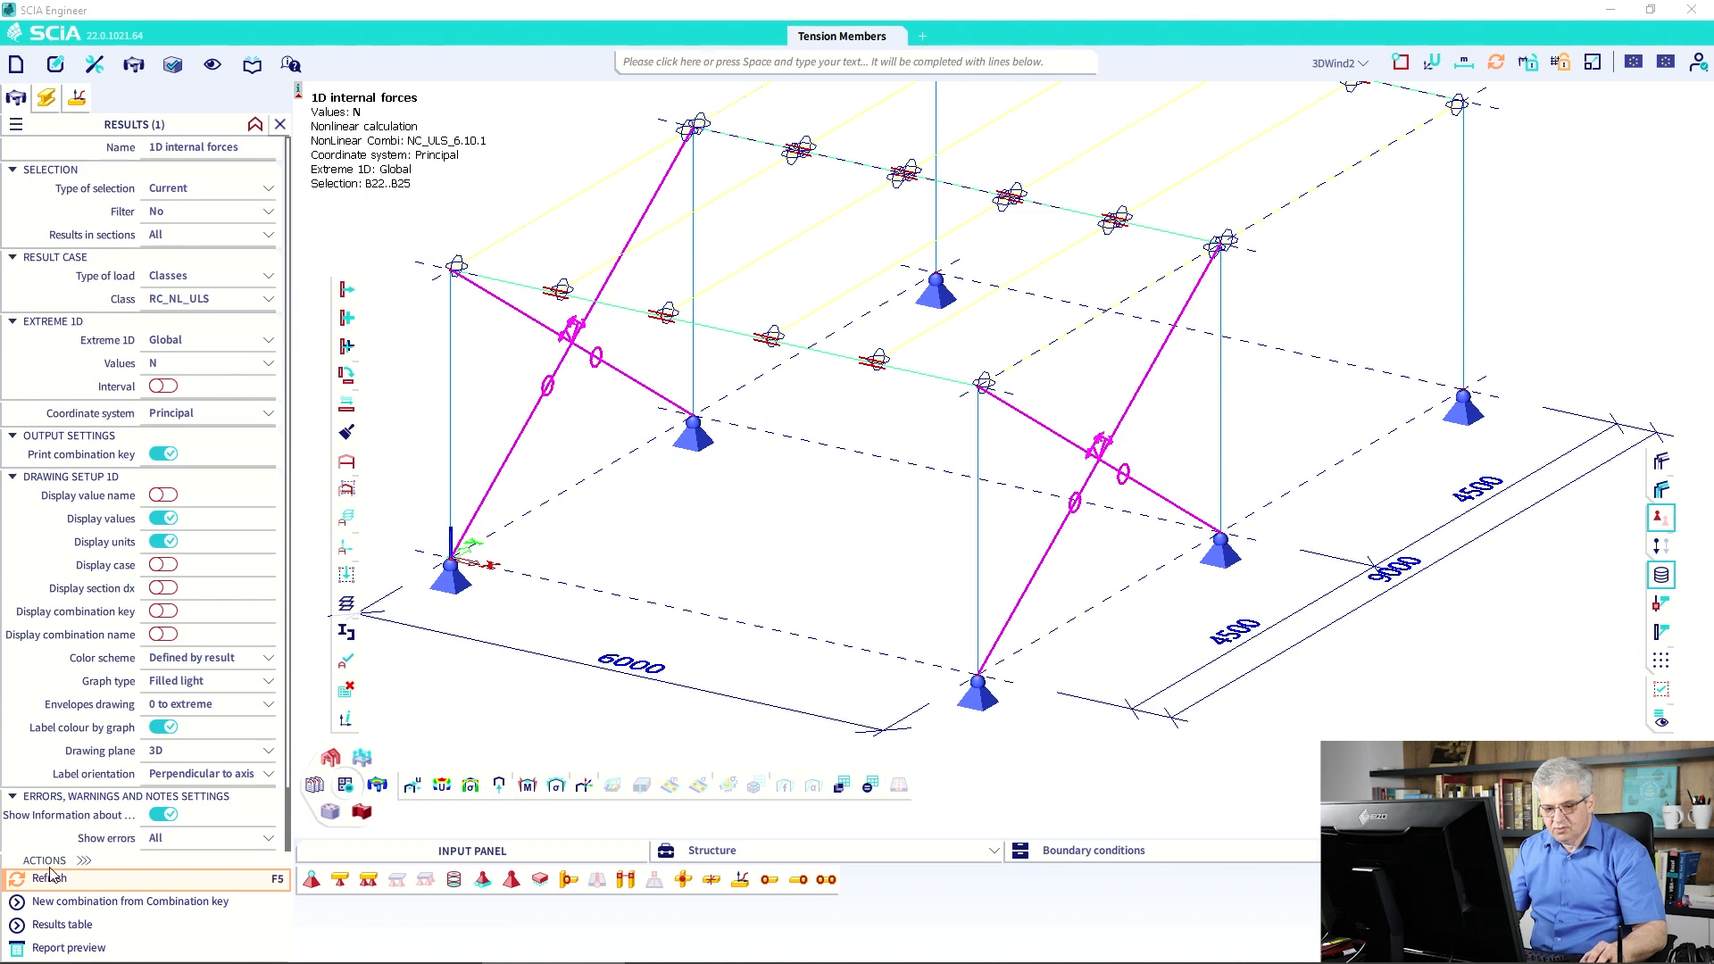
{"action": "left_click", "coordinate": [51, 877]}
Label extremes per member (e.g. 16.92 kN, 7.11 kN) and clear the brace selection.
{"action": "scroll", "coordinate": [614, 623], "scroll_direction": "down", "scroll_amount": 3}
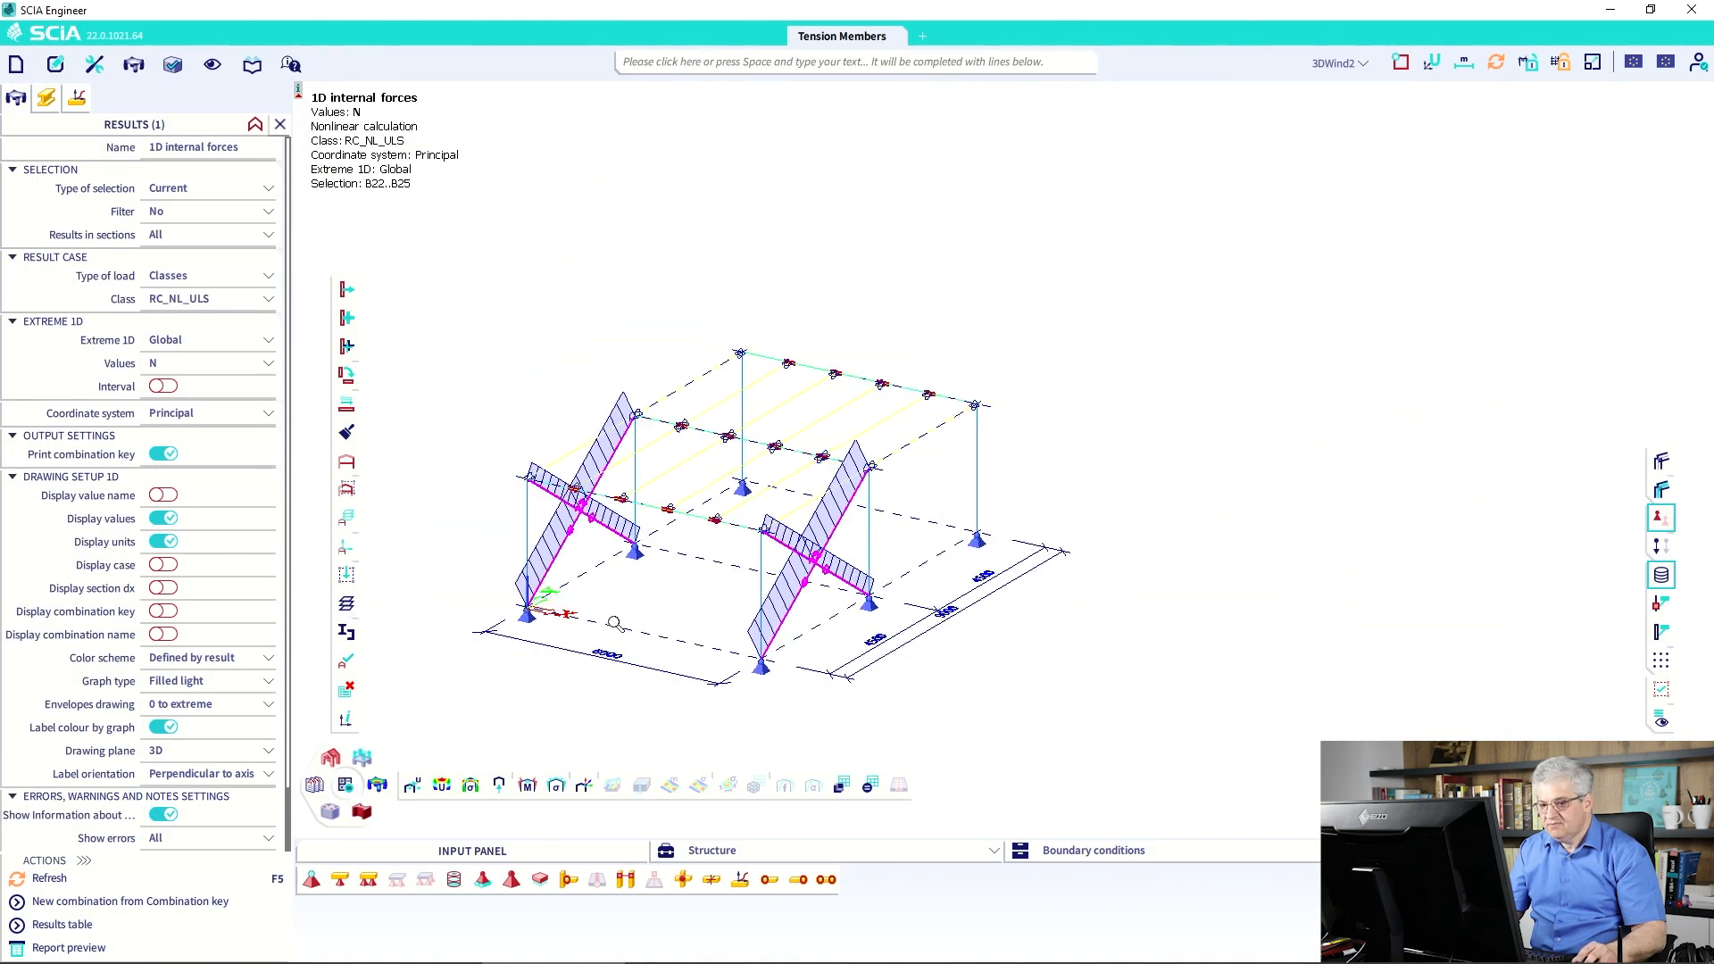
{"action": "left_click", "coordinate": [177, 343]}
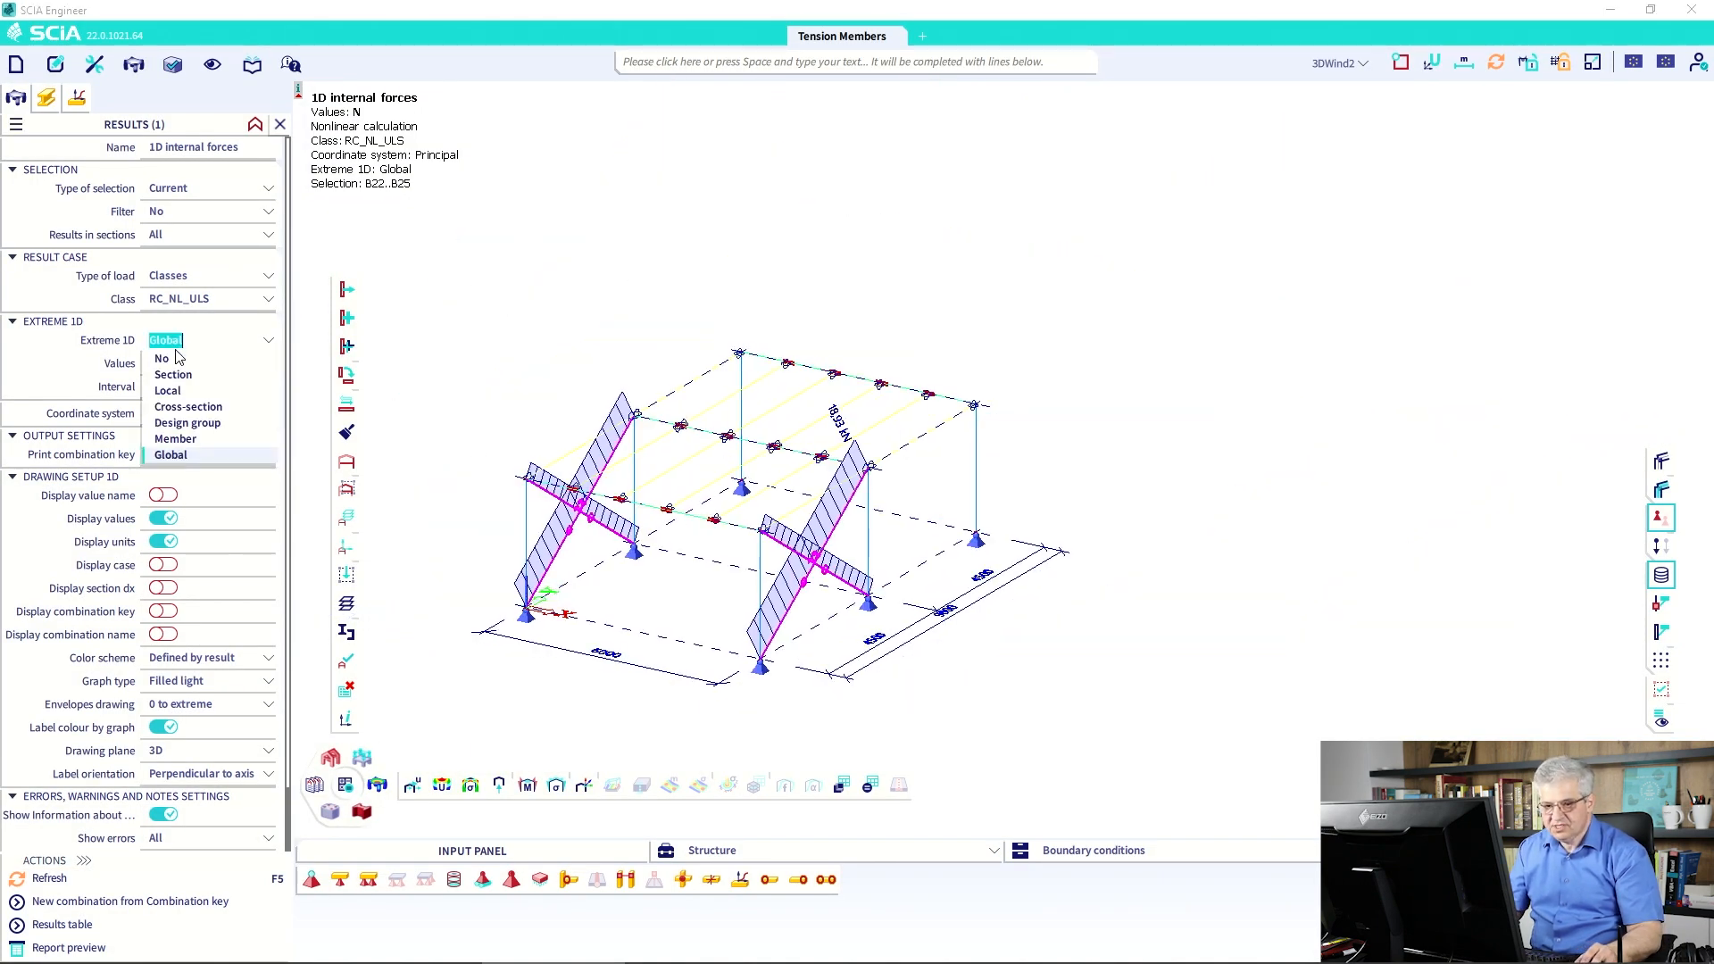
{"action": "left_click", "coordinate": [175, 439]}
{"action": "left_click", "coordinate": [50, 879]}
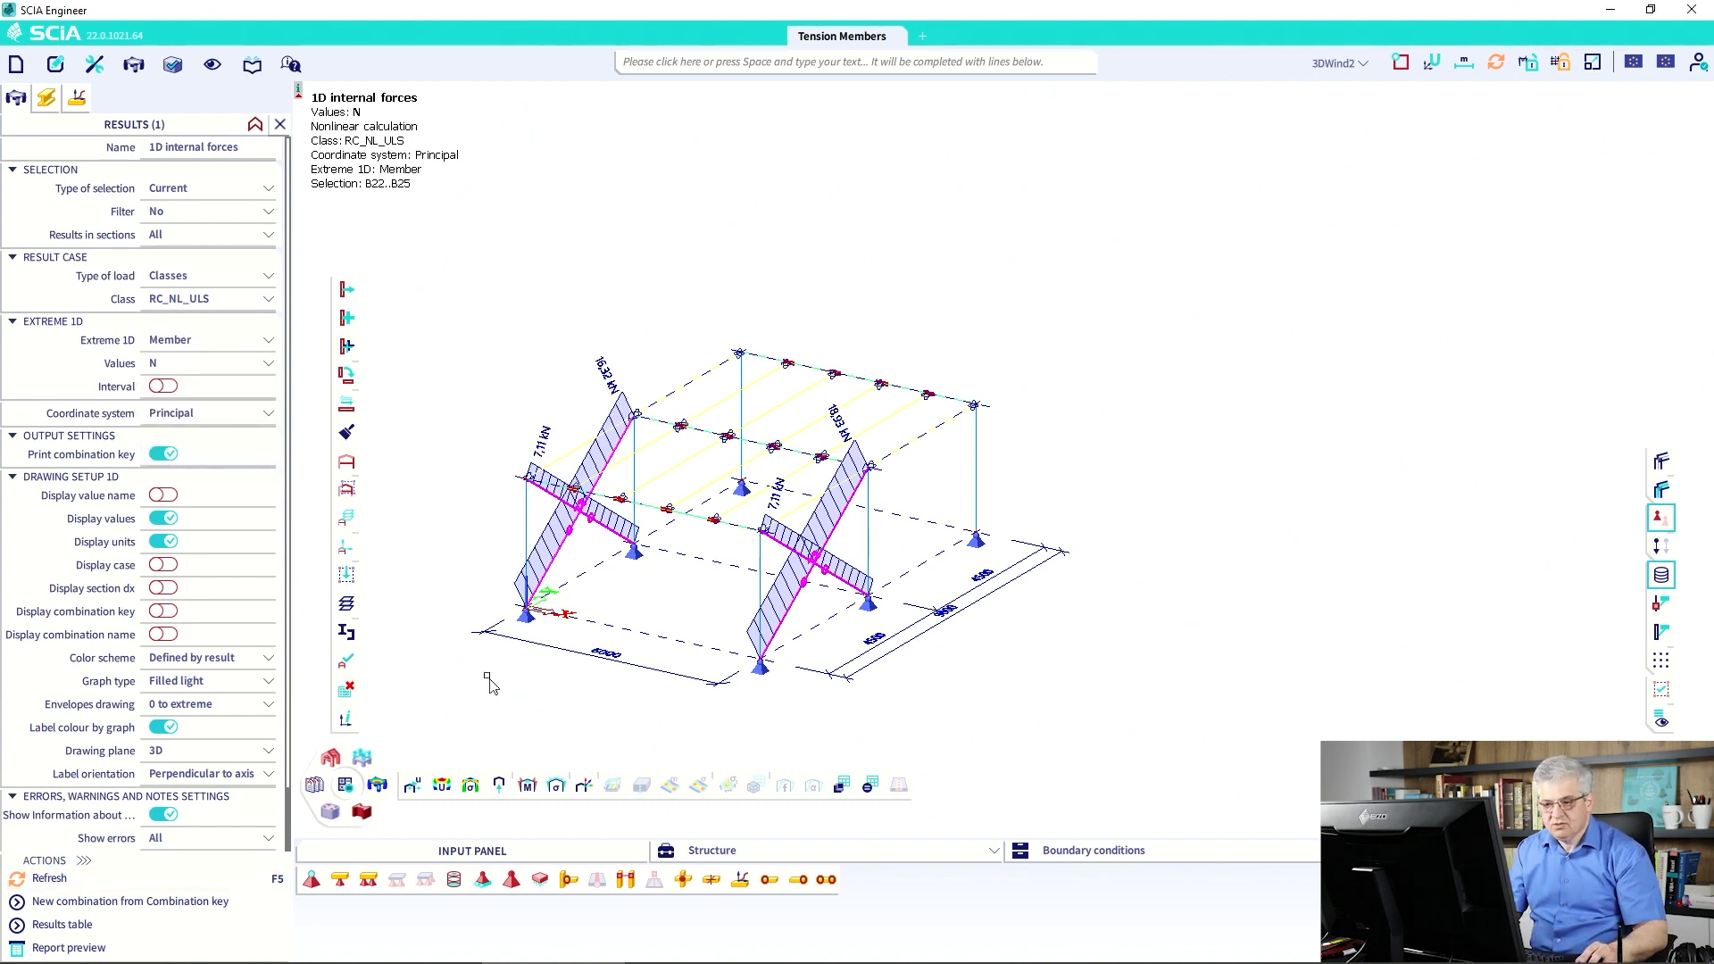
{"action": "middle_click_drag", "start_coordinate": [711, 487], "coordinate": [750, 446]}
{"action": "key", "text": "Escape"}
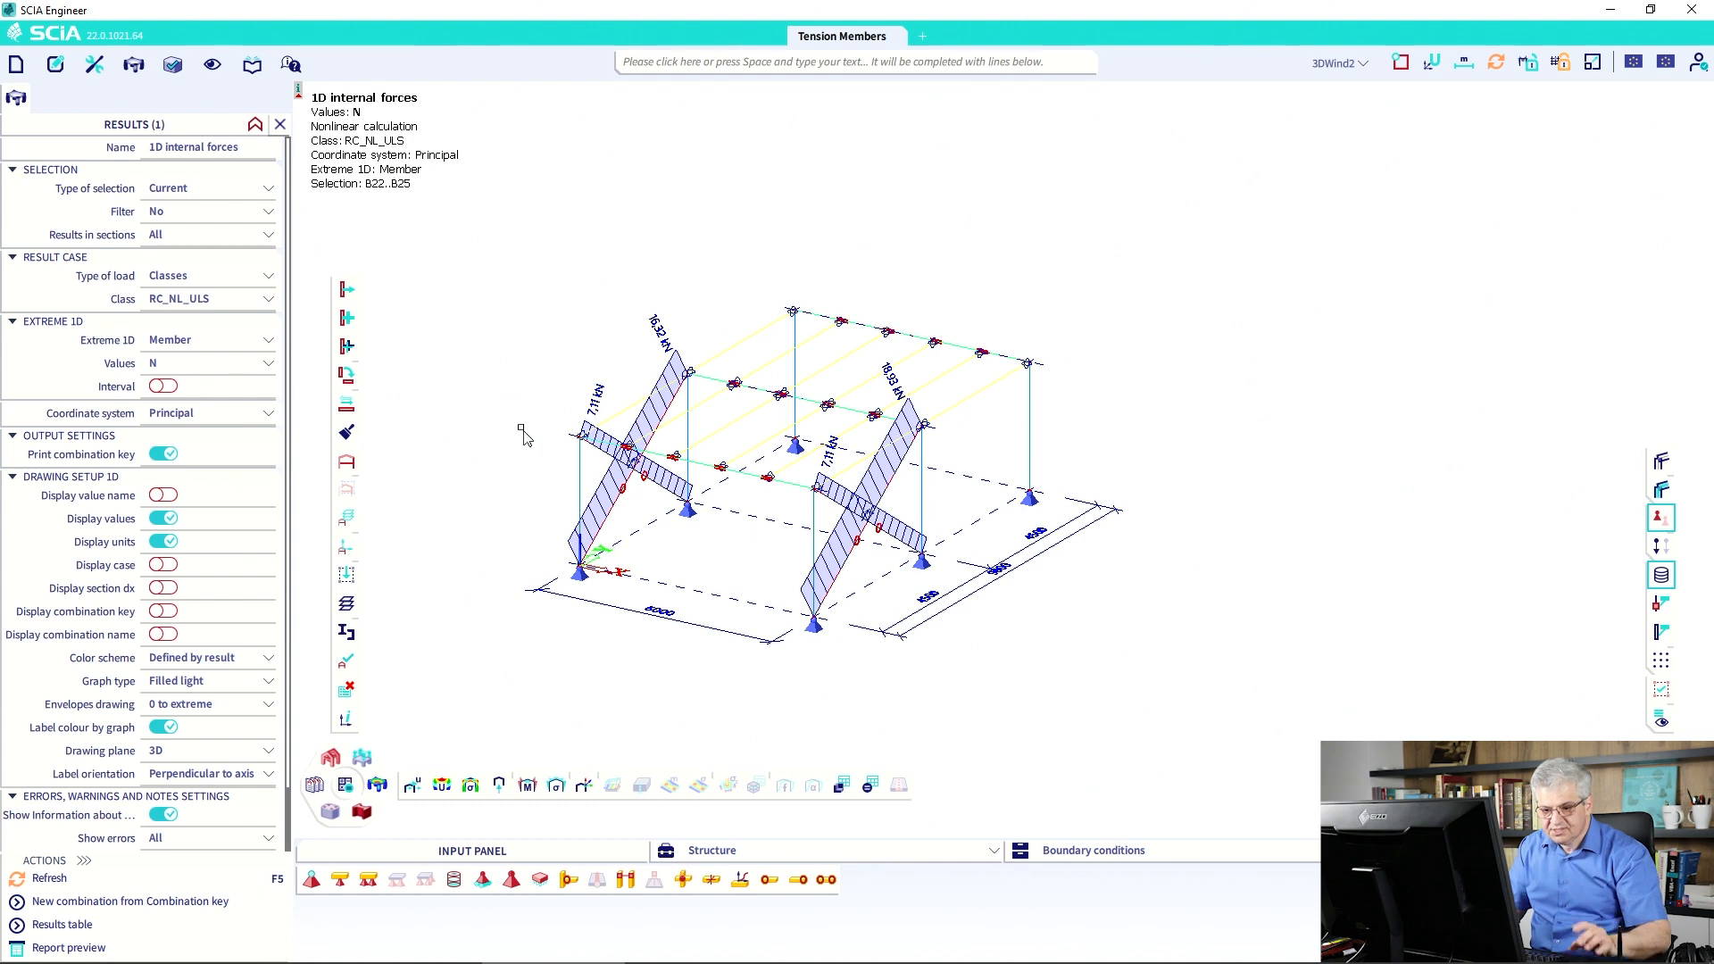
{"action": "left_click", "coordinate": [332, 760]}
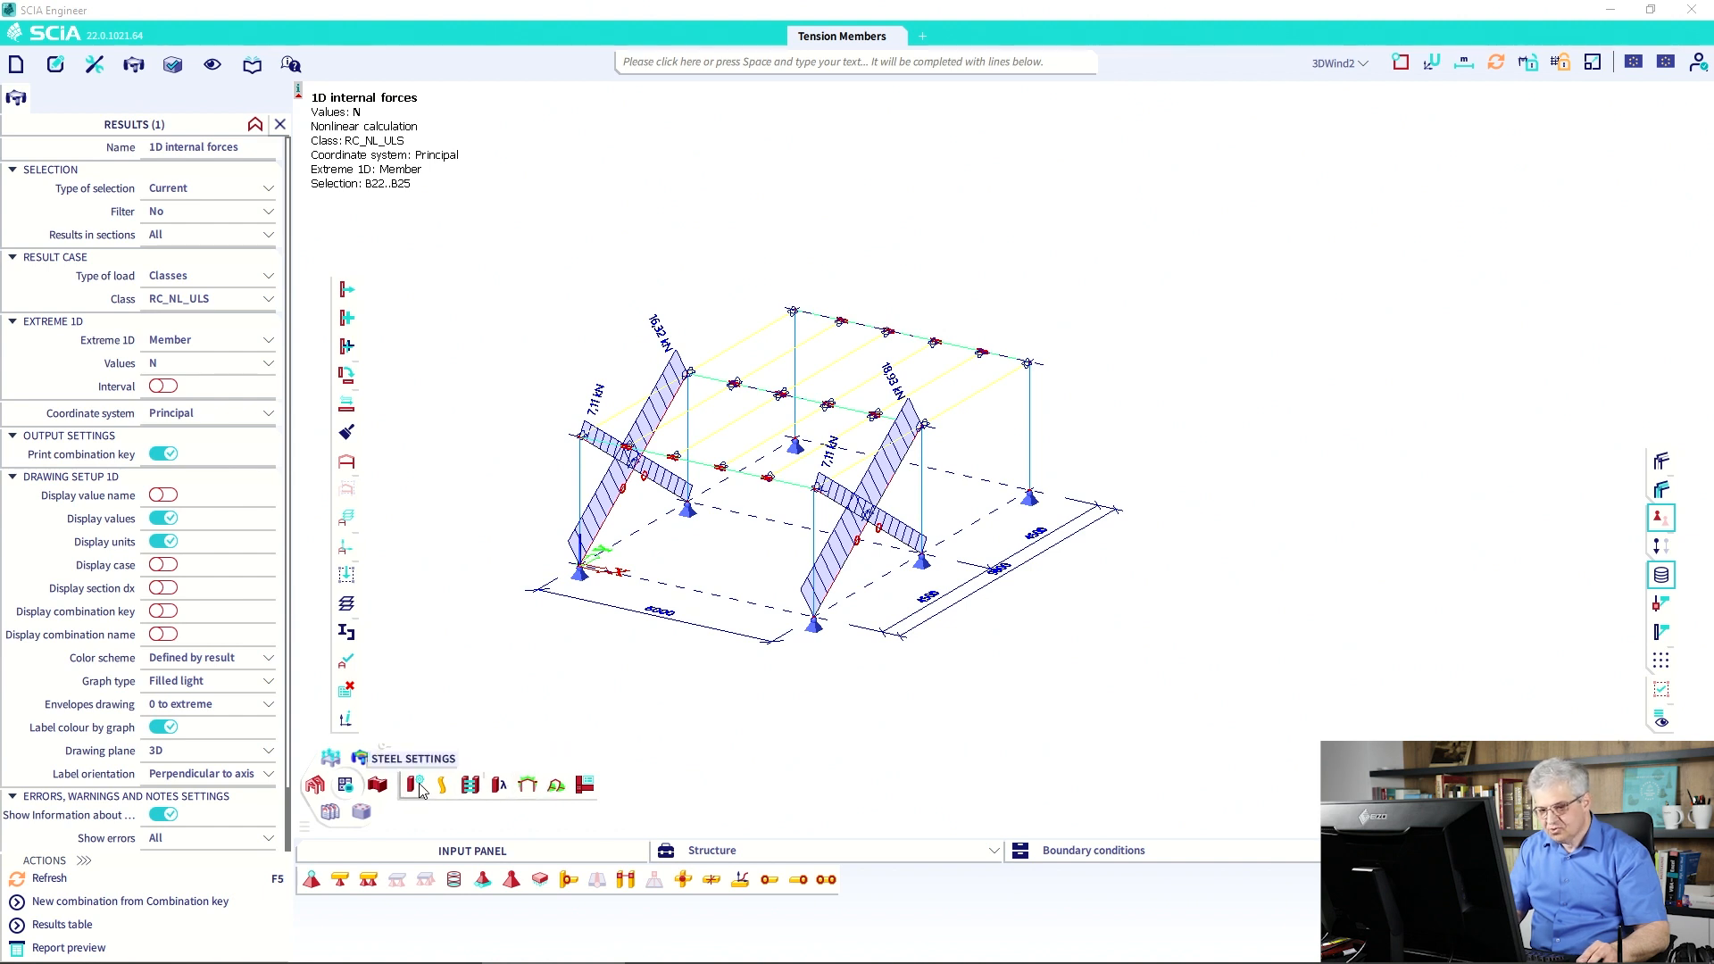
Switch the Input panel to All categories with the Steel workstation and open Steel member data.
{"action": "left_click", "coordinate": [1107, 852]}
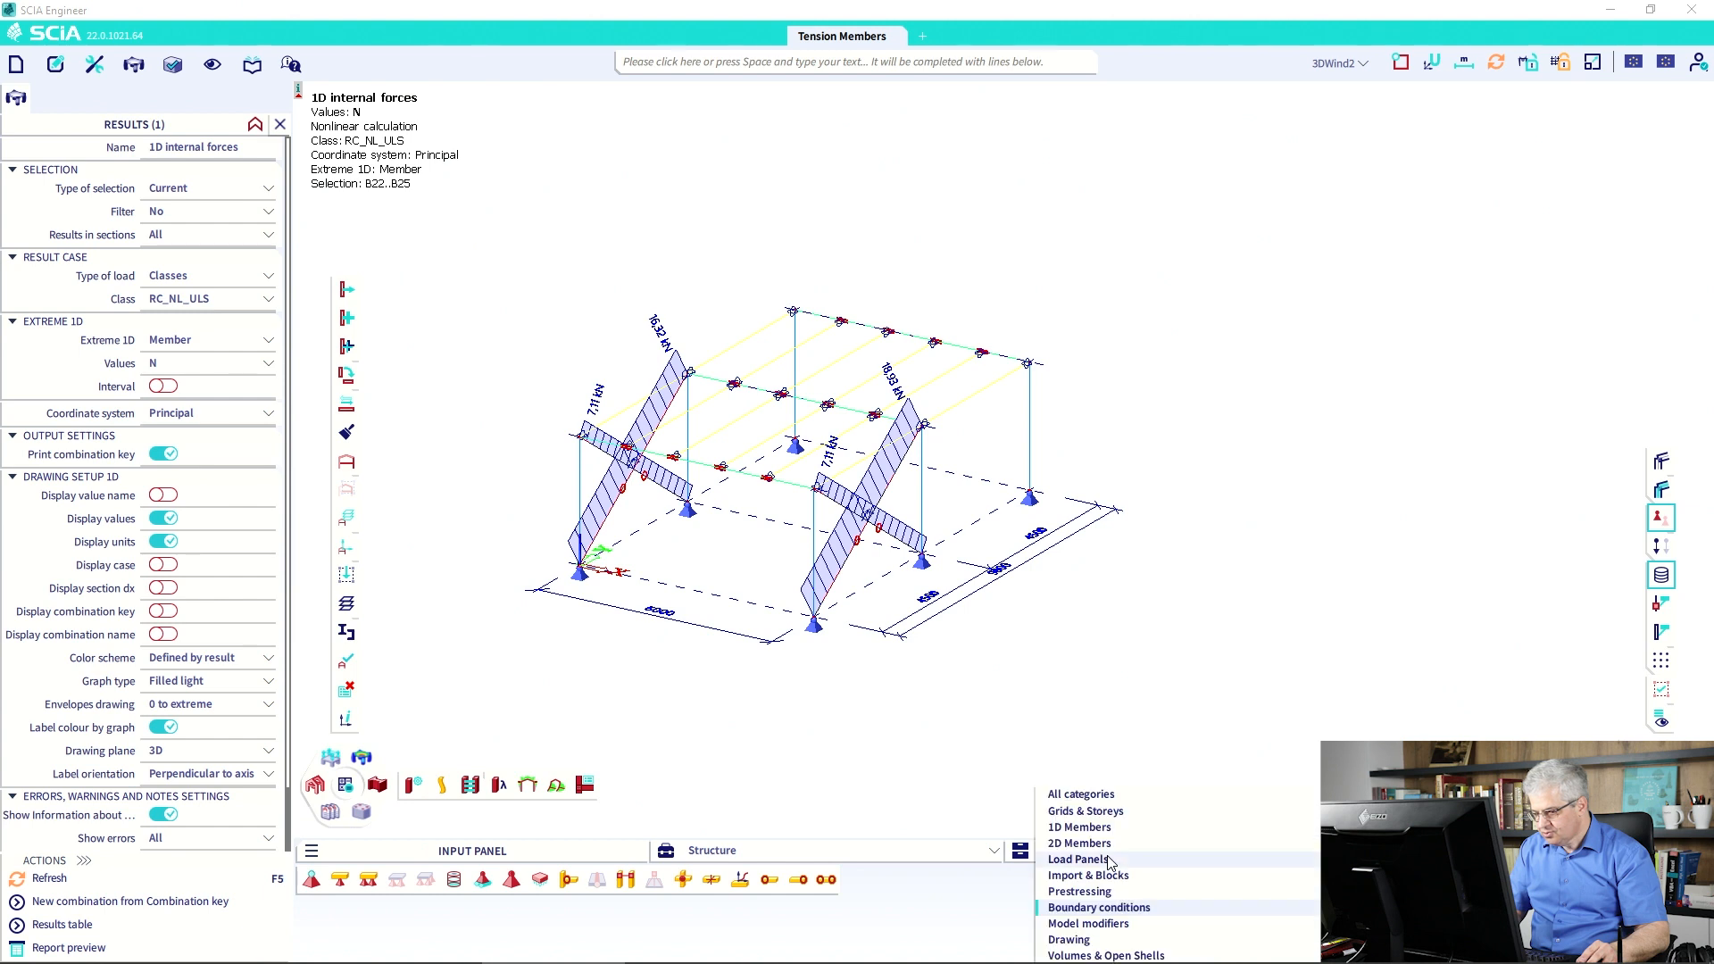
{"action": "left_click", "coordinate": [1080, 794]}
{"action": "left_click", "coordinate": [770, 859]}
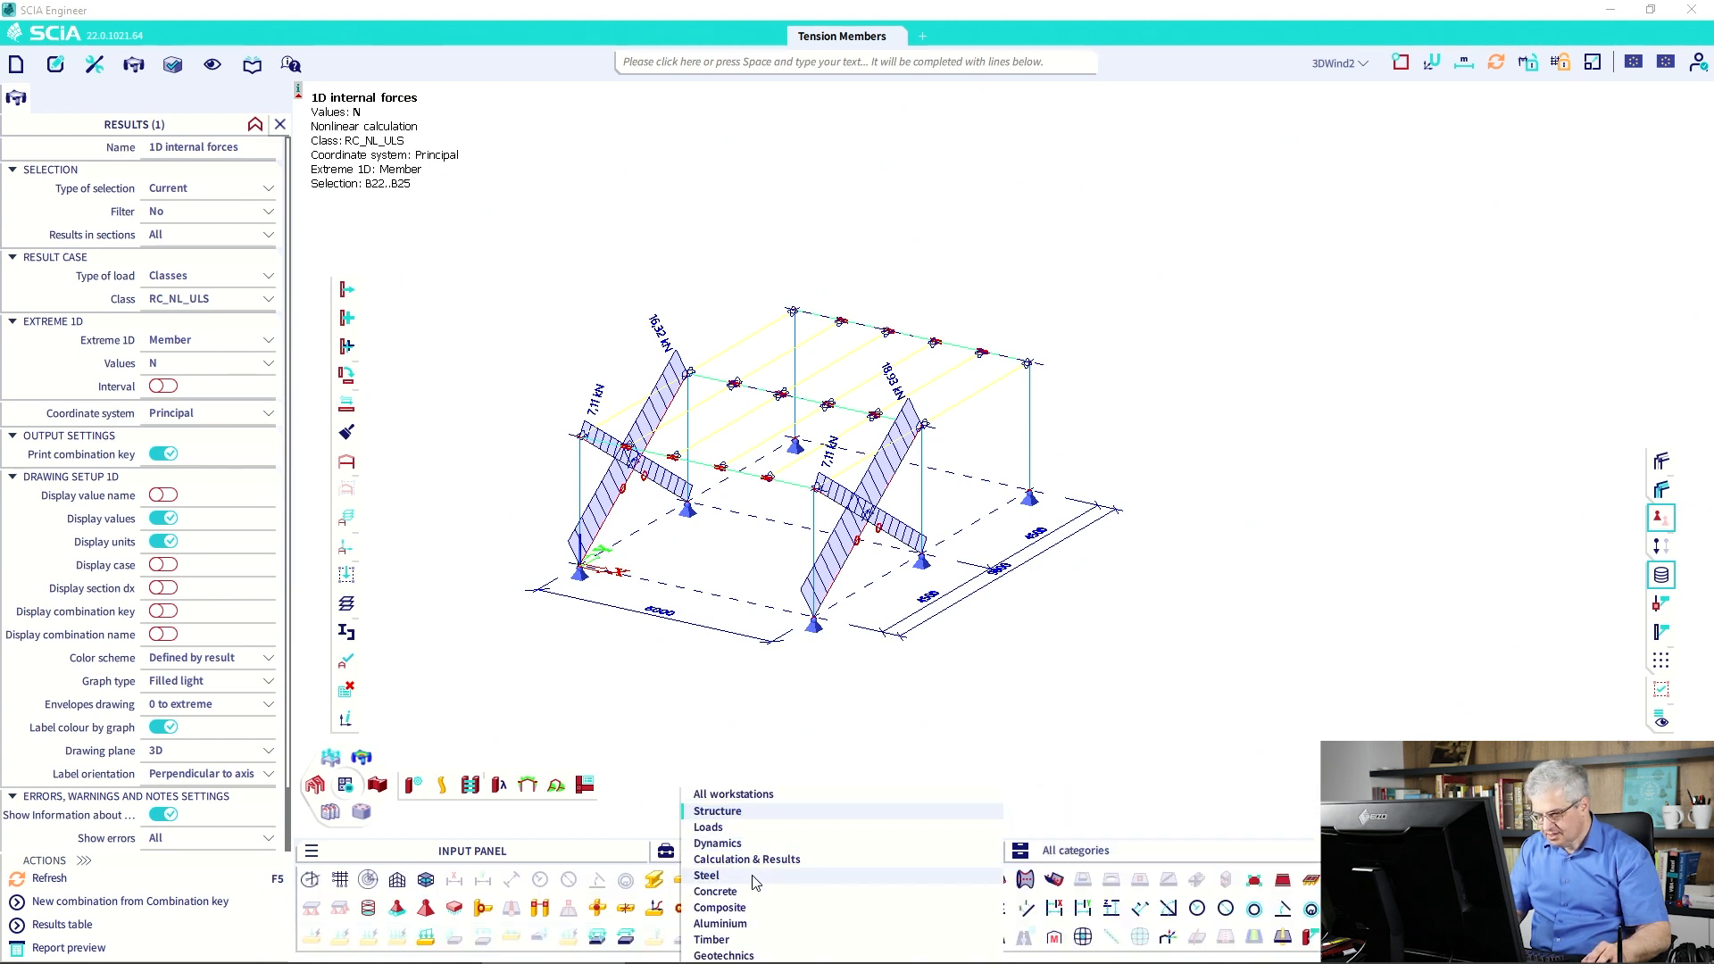
{"action": "left_click", "coordinate": [753, 884]}
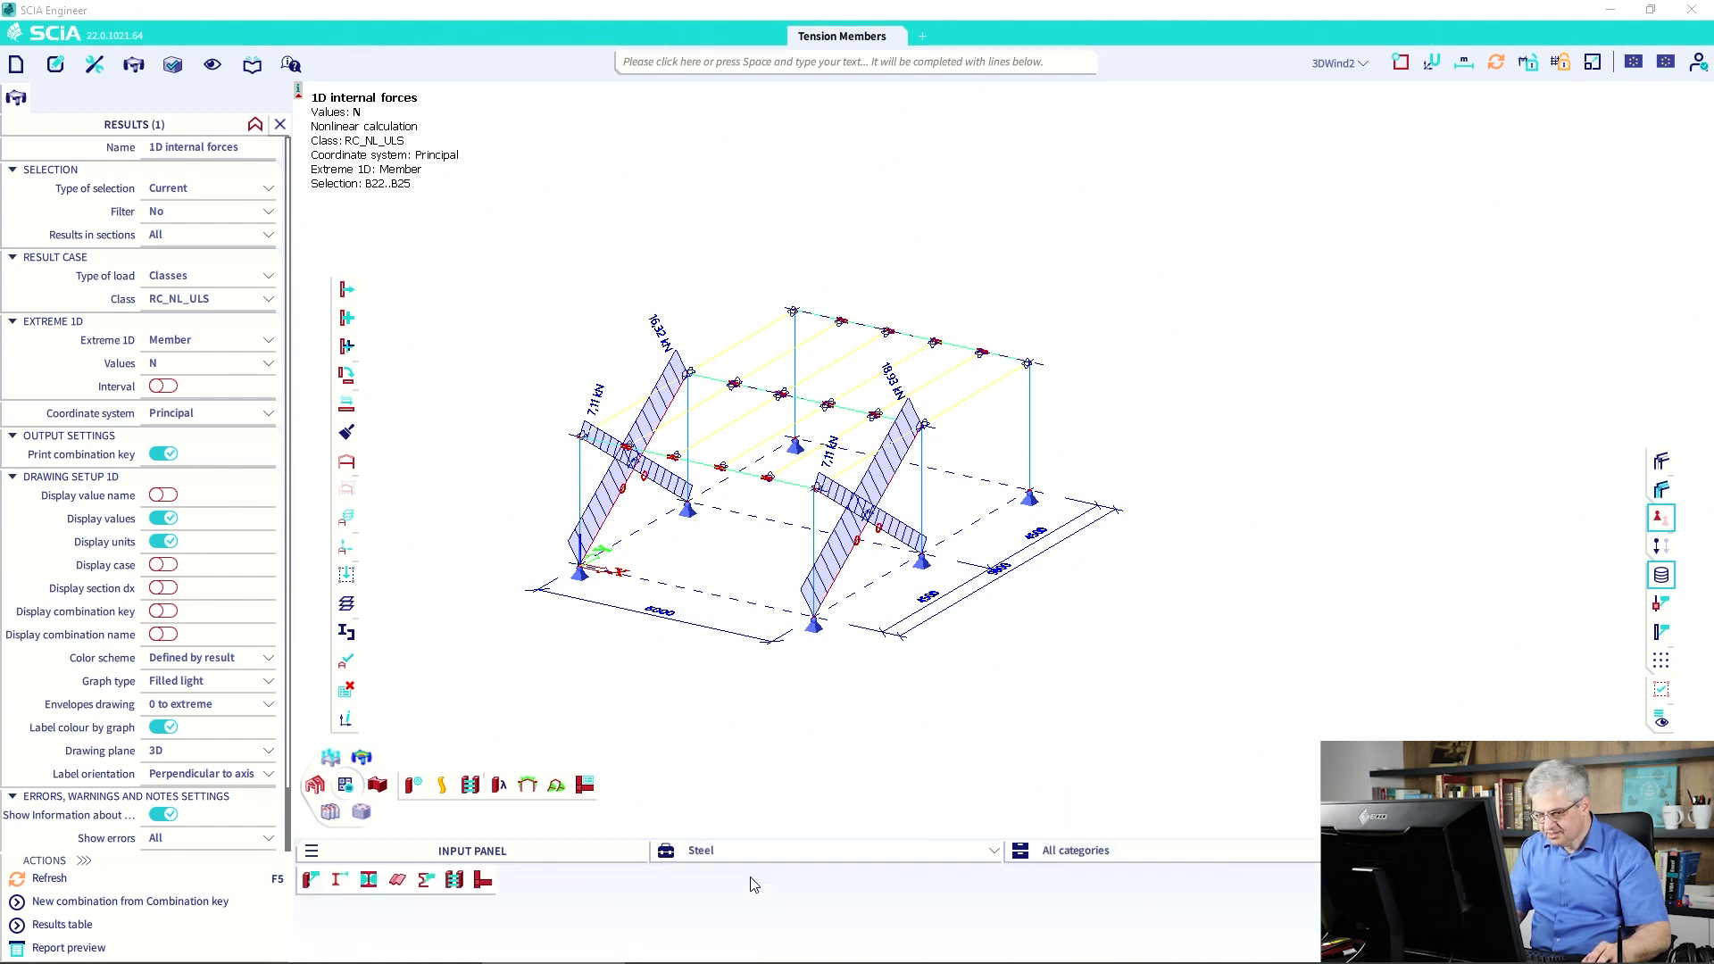
{"action": "left_click", "coordinate": [315, 880]}
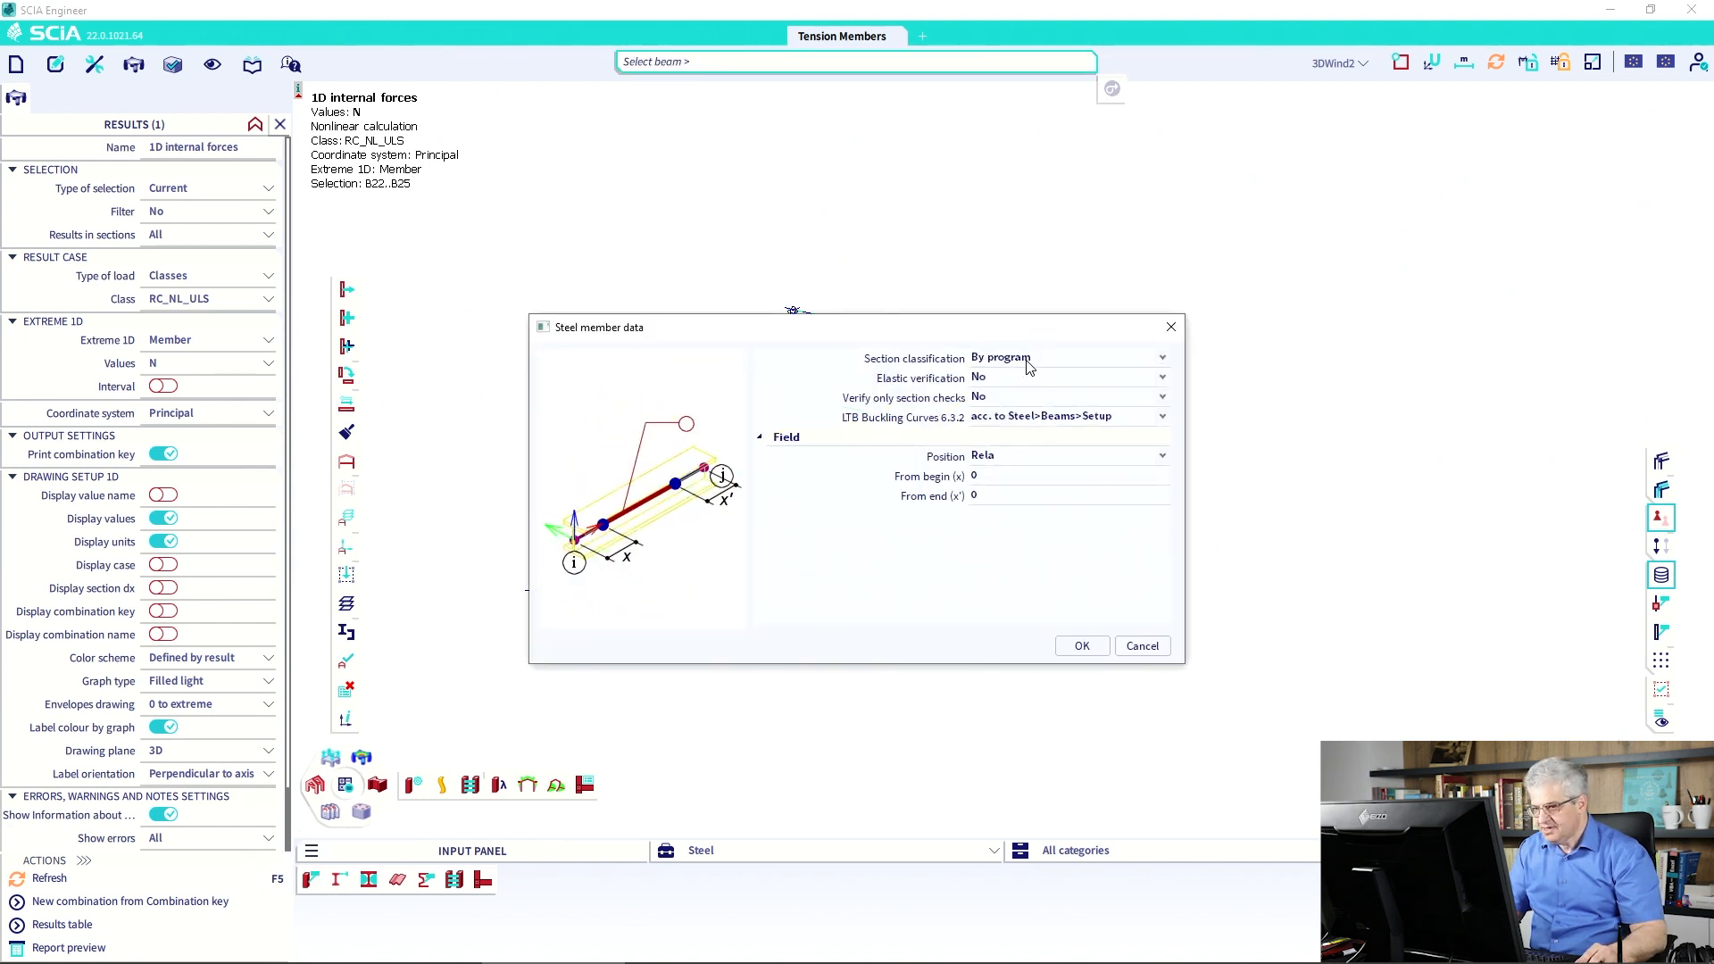
Set Verify only section checks to Yes and confirm the steel member data.
{"action": "left_click", "coordinate": [1013, 398]}
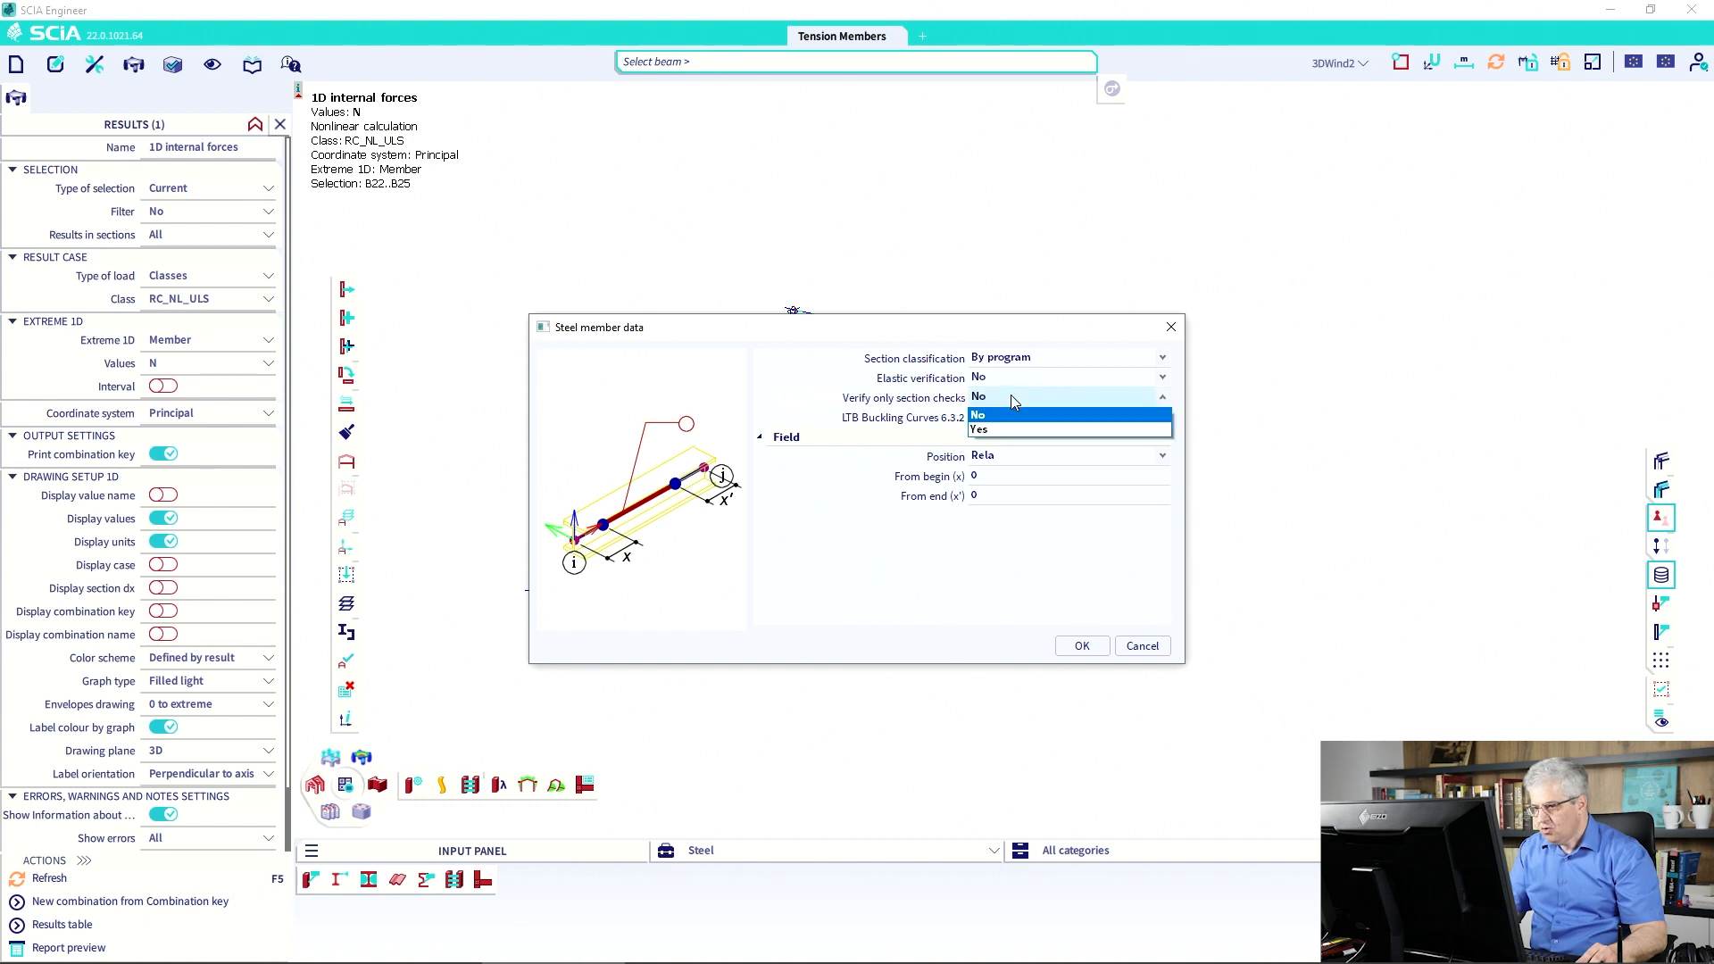
{"action": "left_click", "coordinate": [1004, 428]}
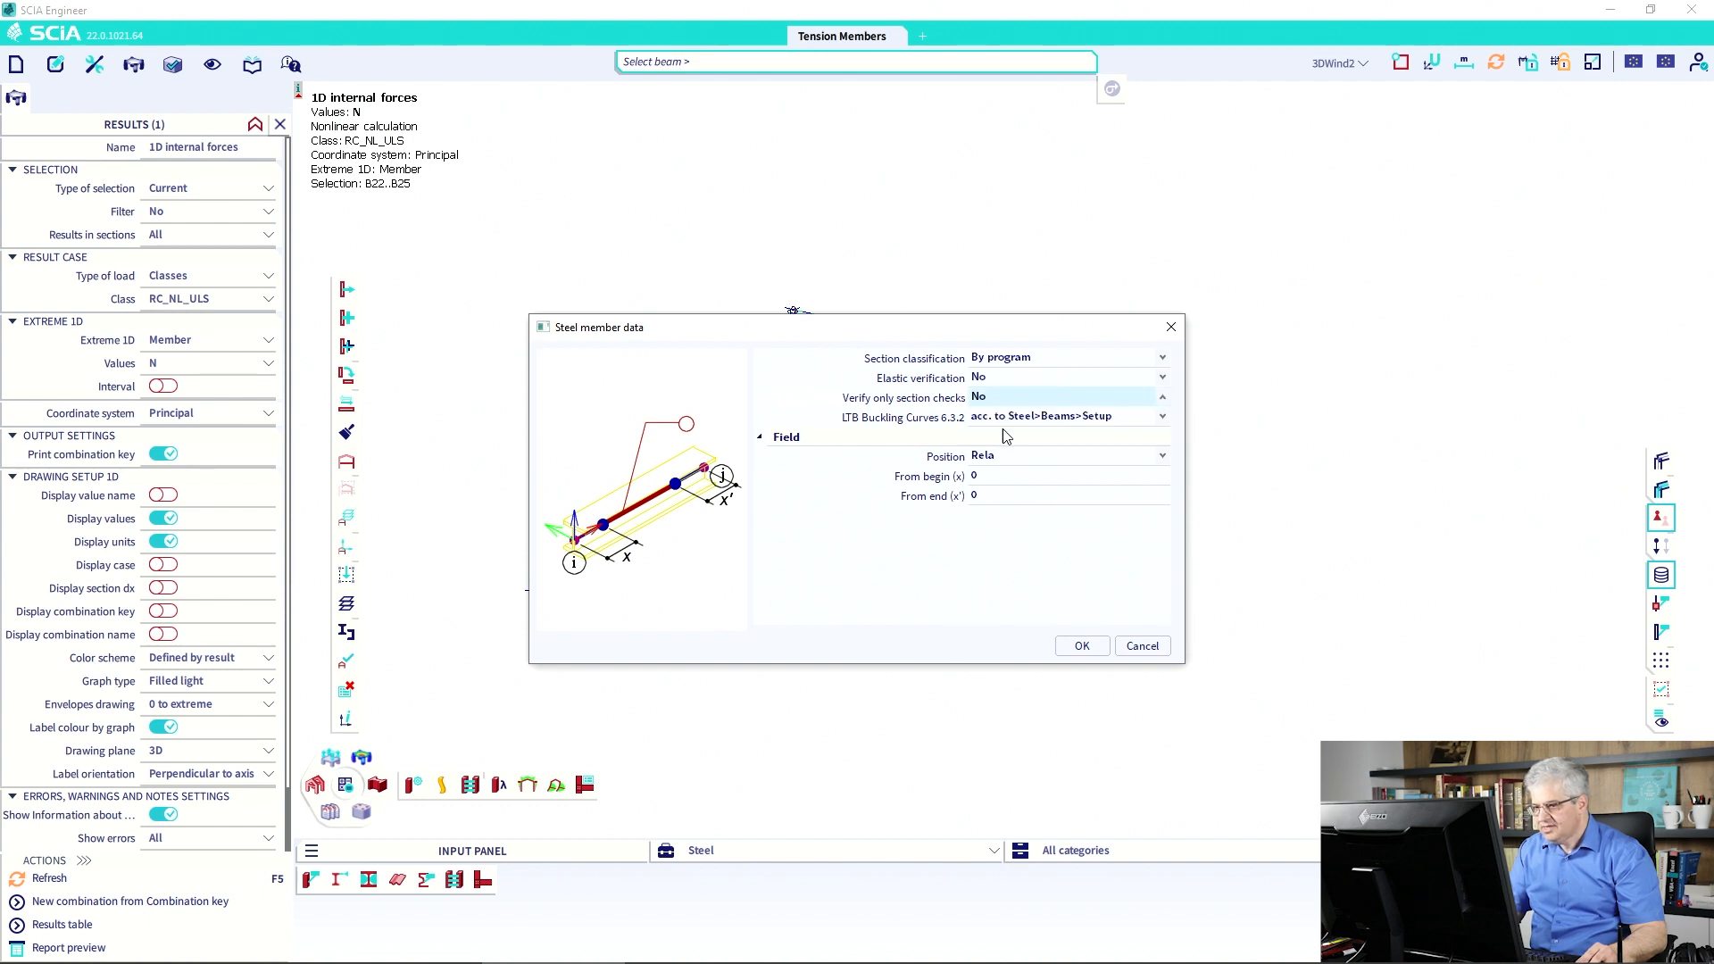
{"action": "left_click", "coordinate": [1081, 645]}
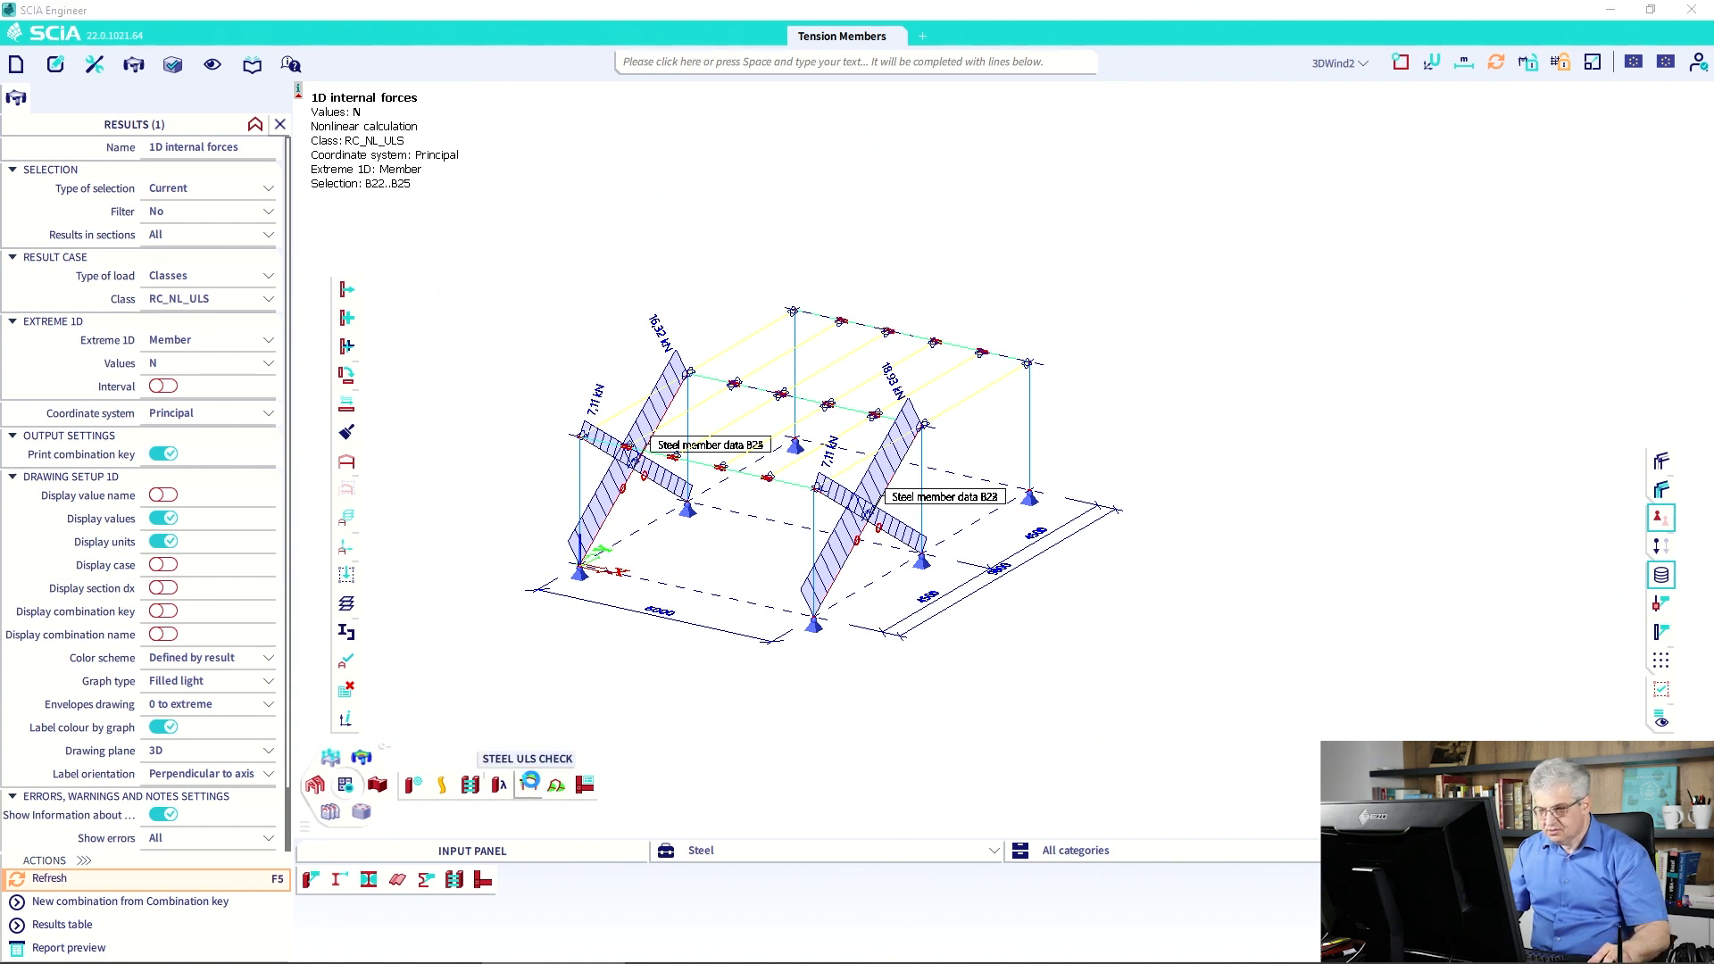
Run the EC3 ULS steel check for class RC_NL_ULS with extremes reported per member.
{"action": "left_click", "coordinate": [529, 785]}
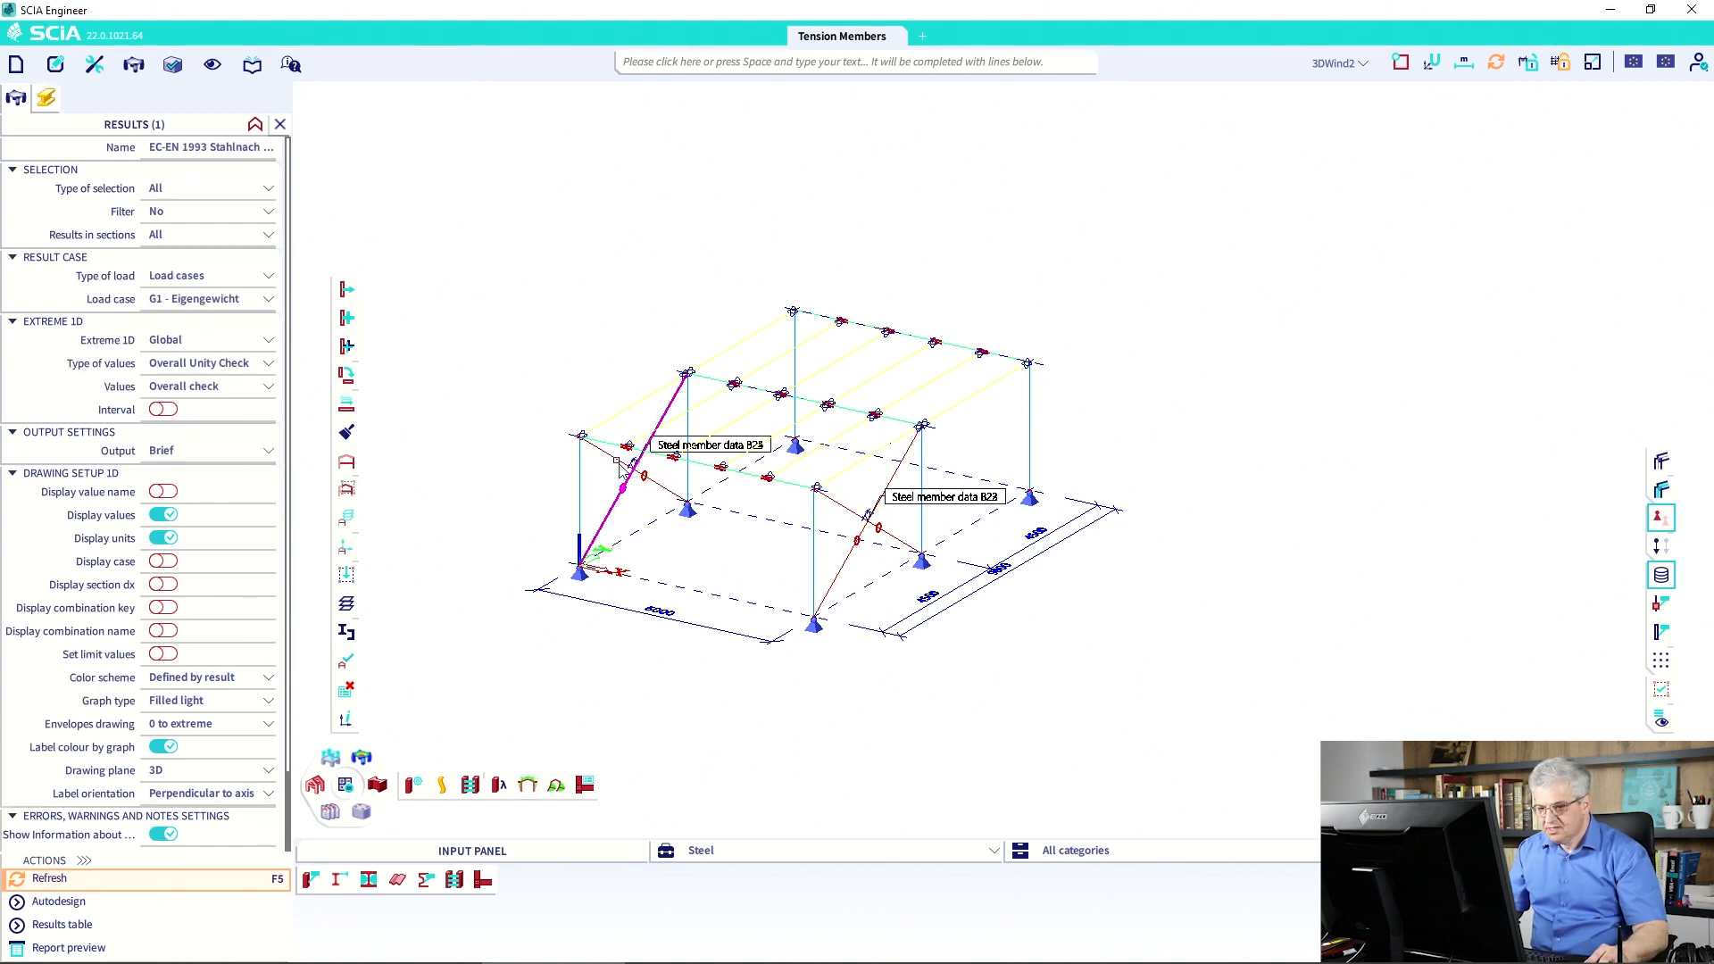
{"action": "left_click", "coordinate": [187, 275]}
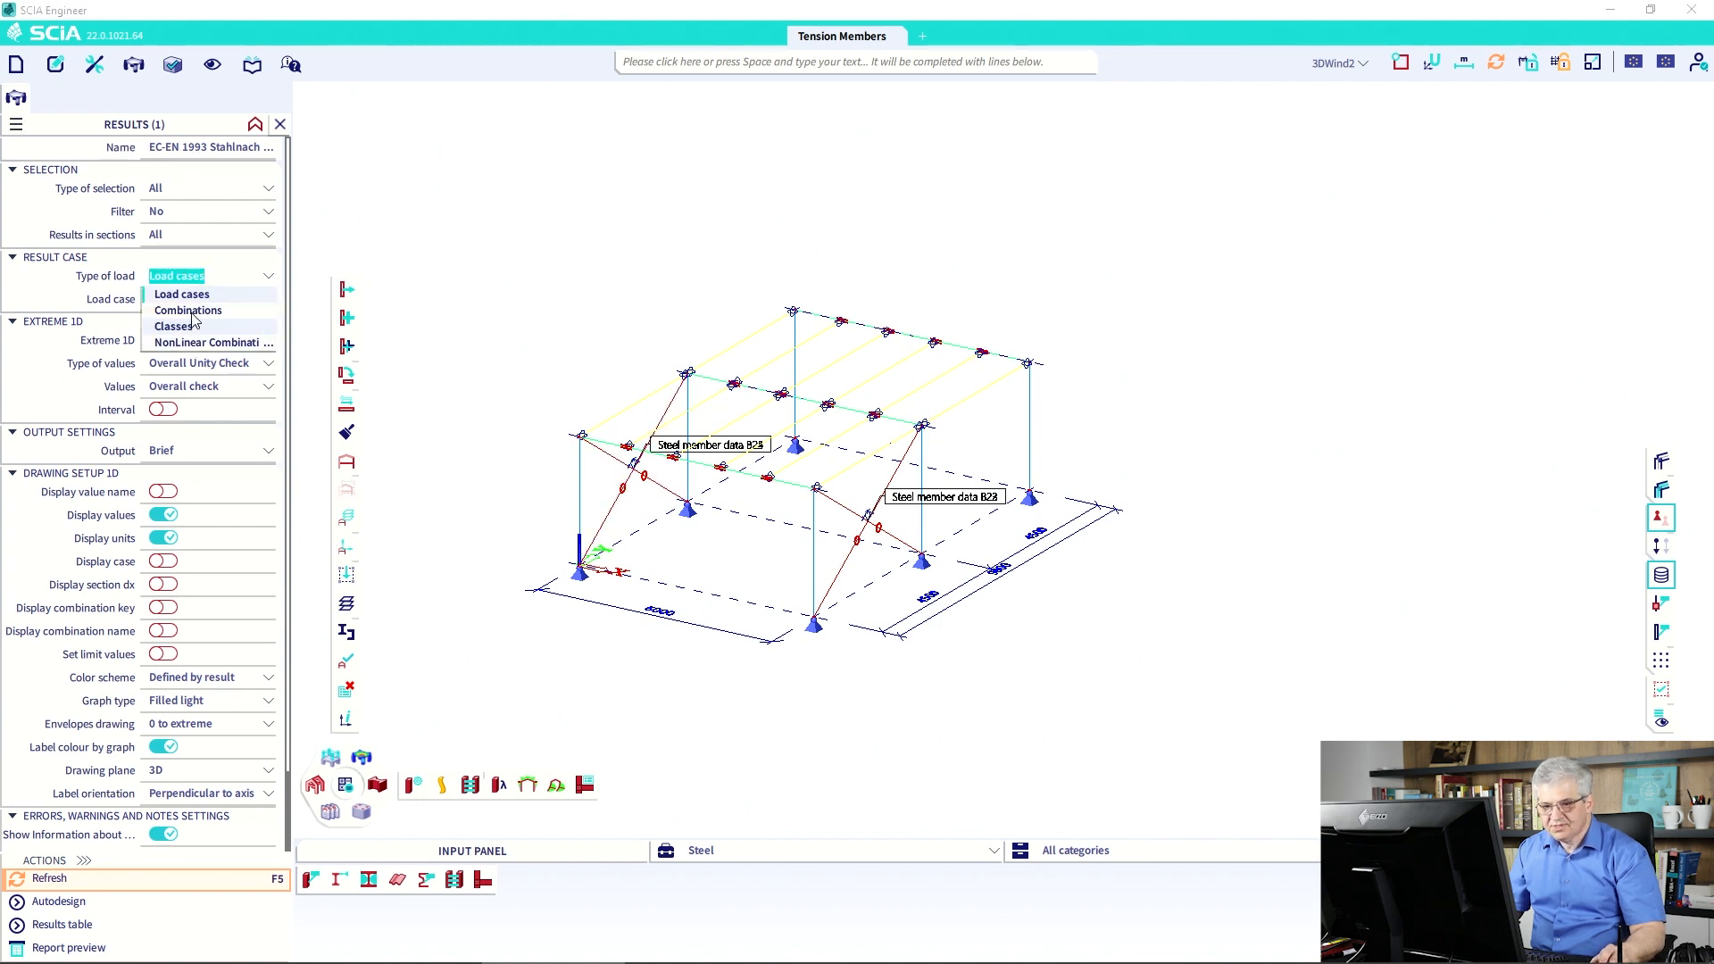
{"action": "left_click", "coordinate": [191, 325]}
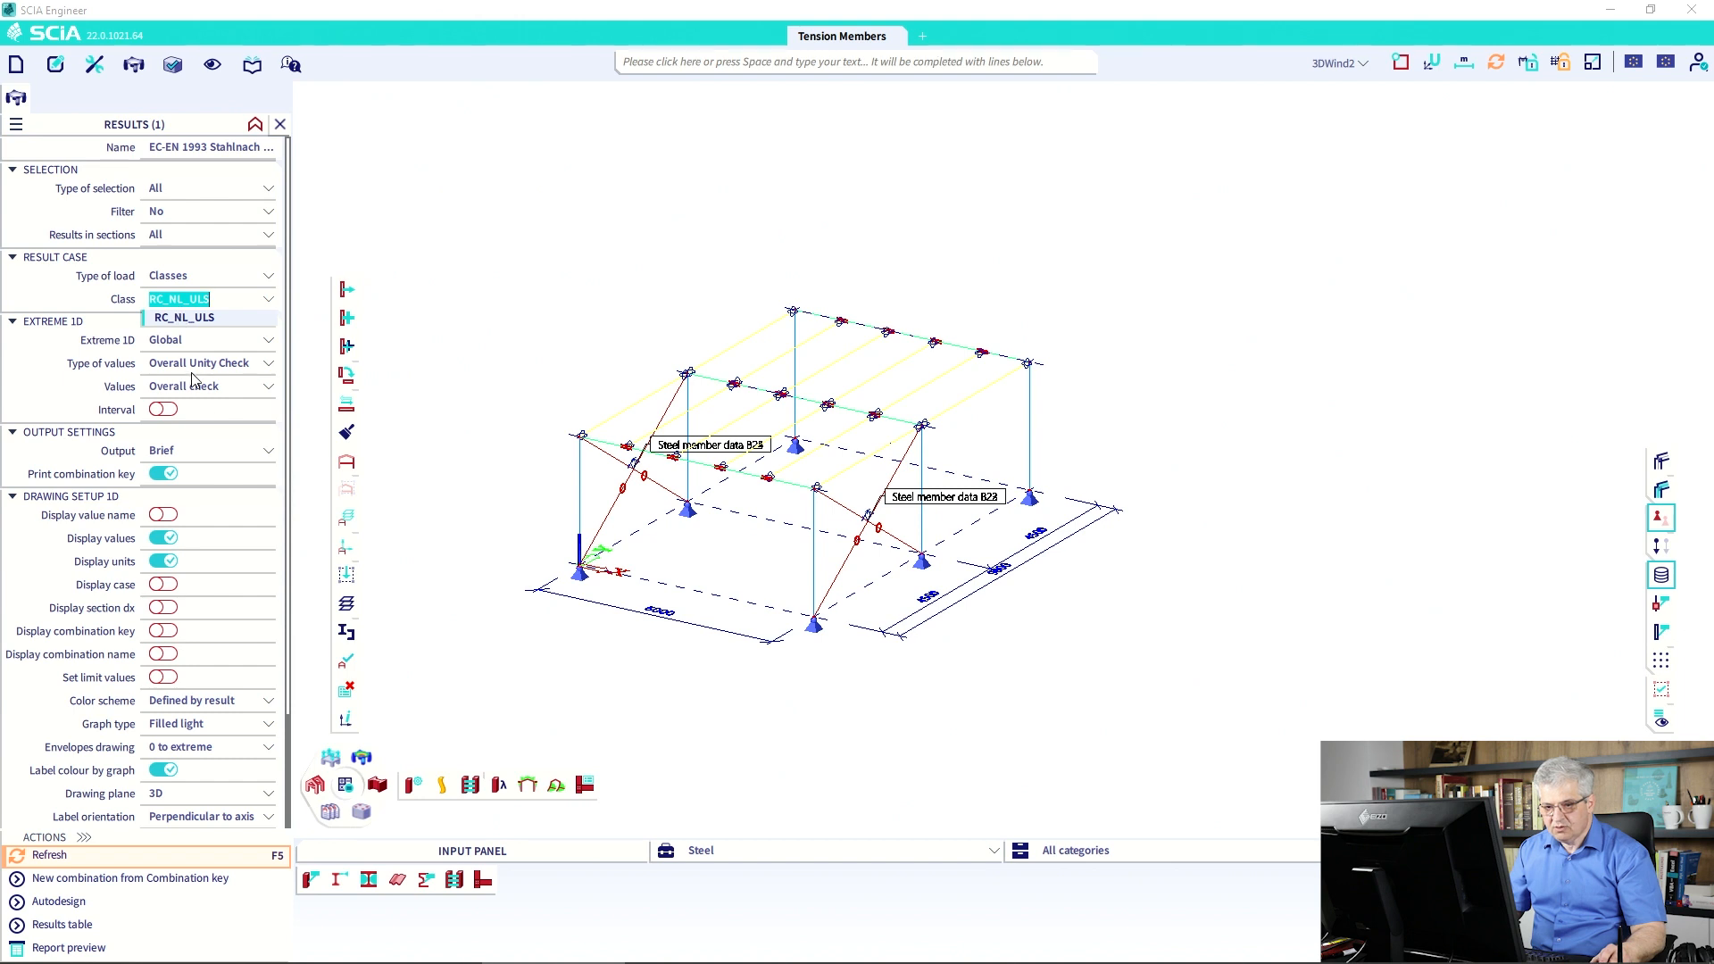
{"action": "left_click", "coordinate": [194, 341]}
{"action": "left_click", "coordinate": [192, 423]}
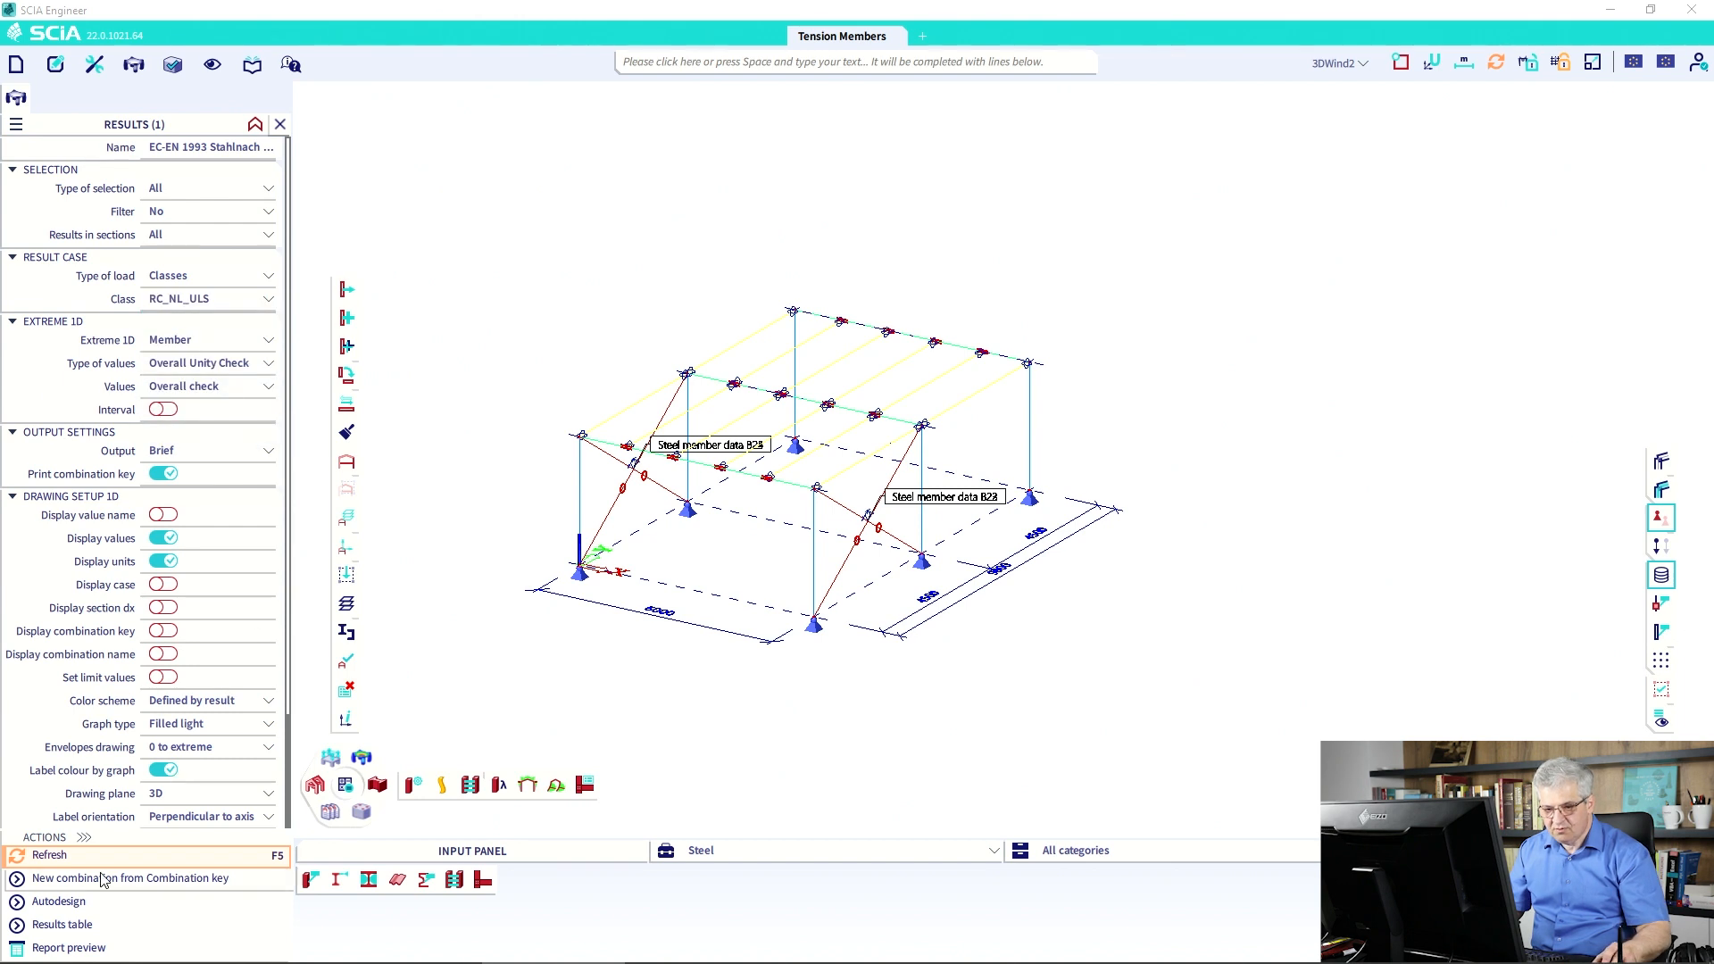
{"action": "left_click", "coordinate": [50, 855]}
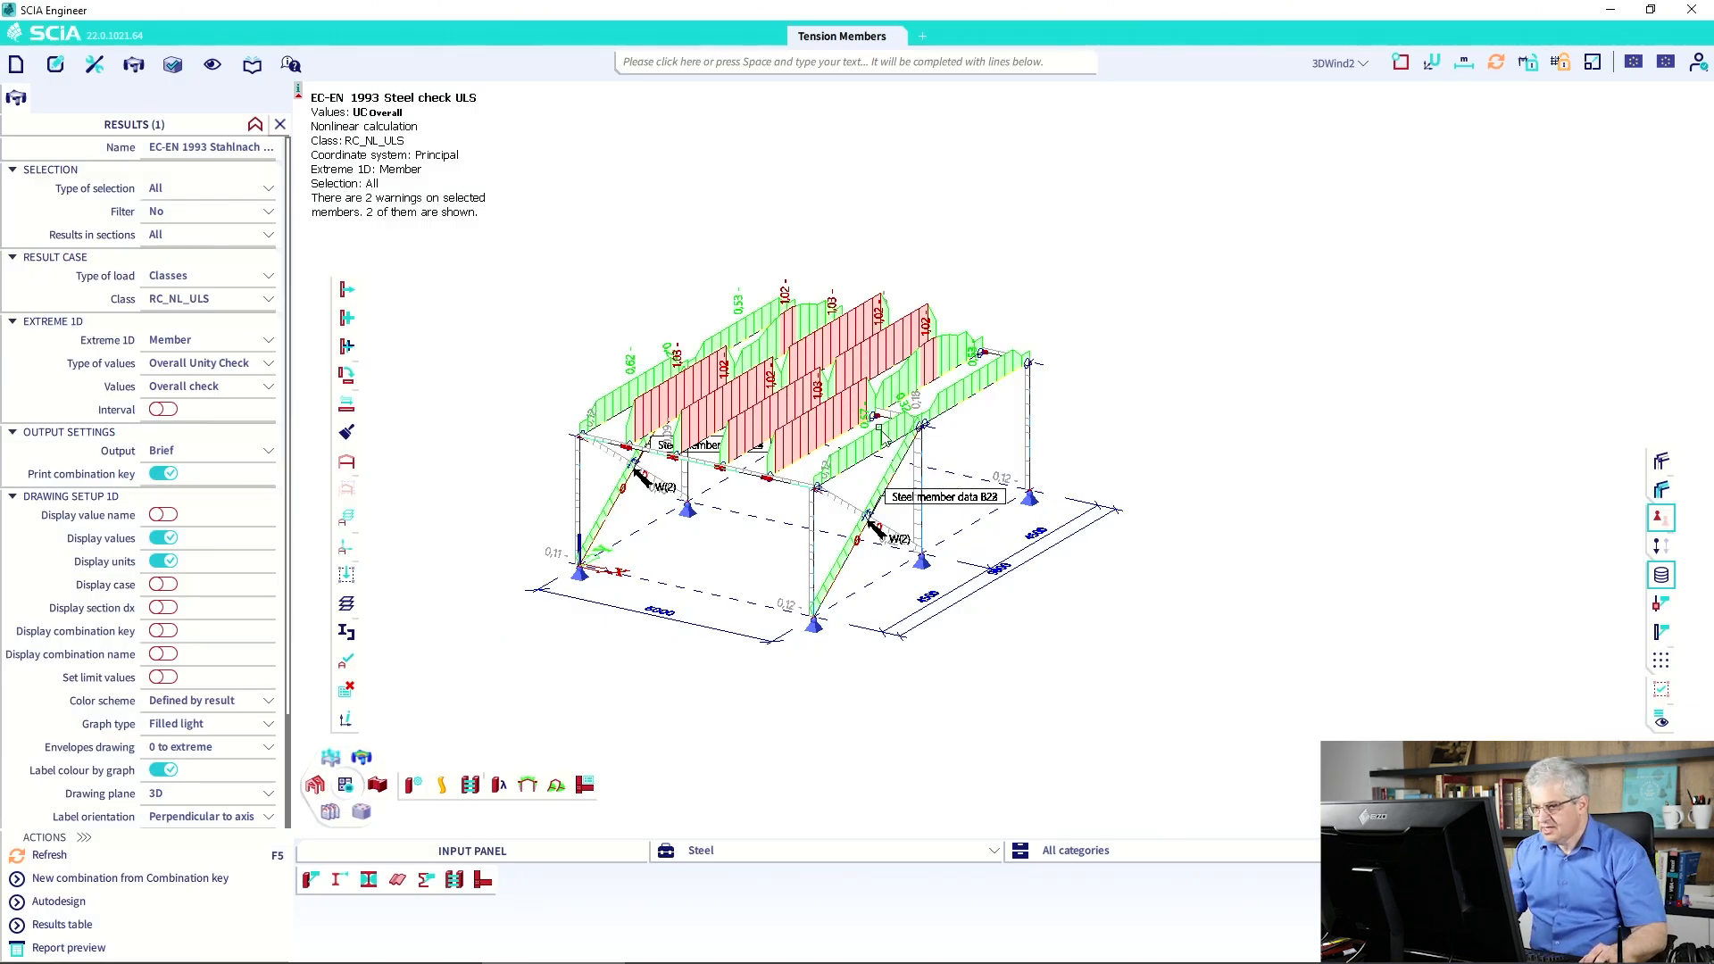
Inspect the properties of diagonal brace B23, then deselect it.
{"action": "left_click", "coordinate": [846, 514]}
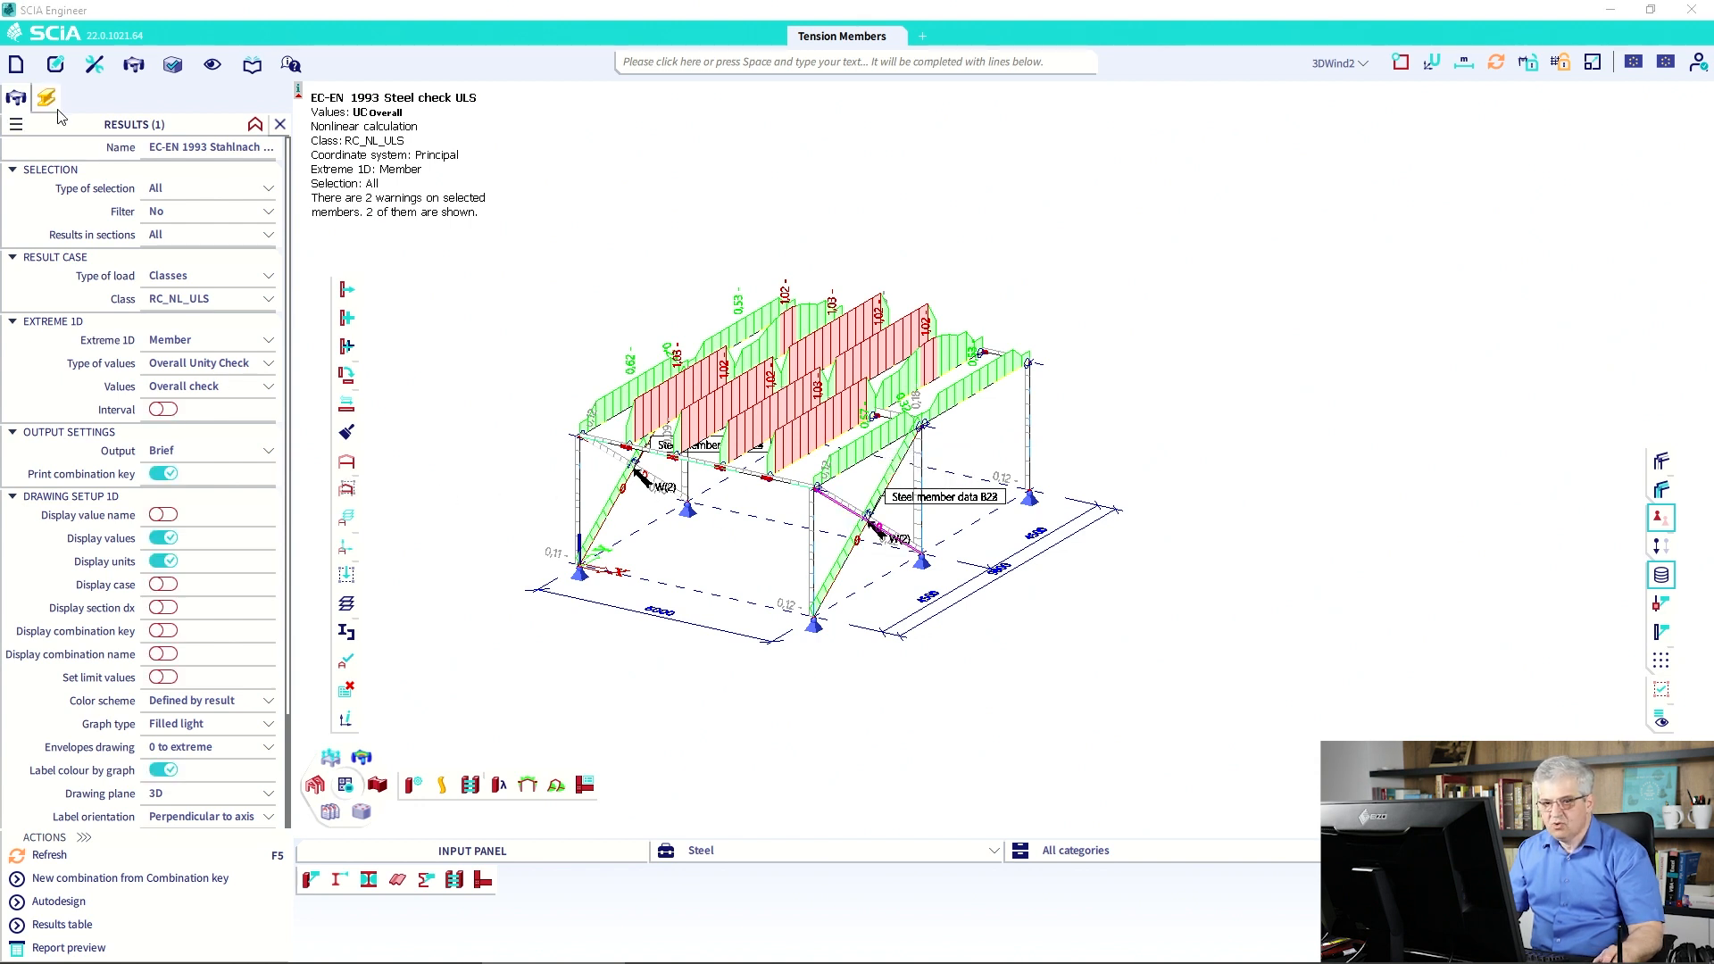
{"action": "left_click", "coordinate": [46, 98]}
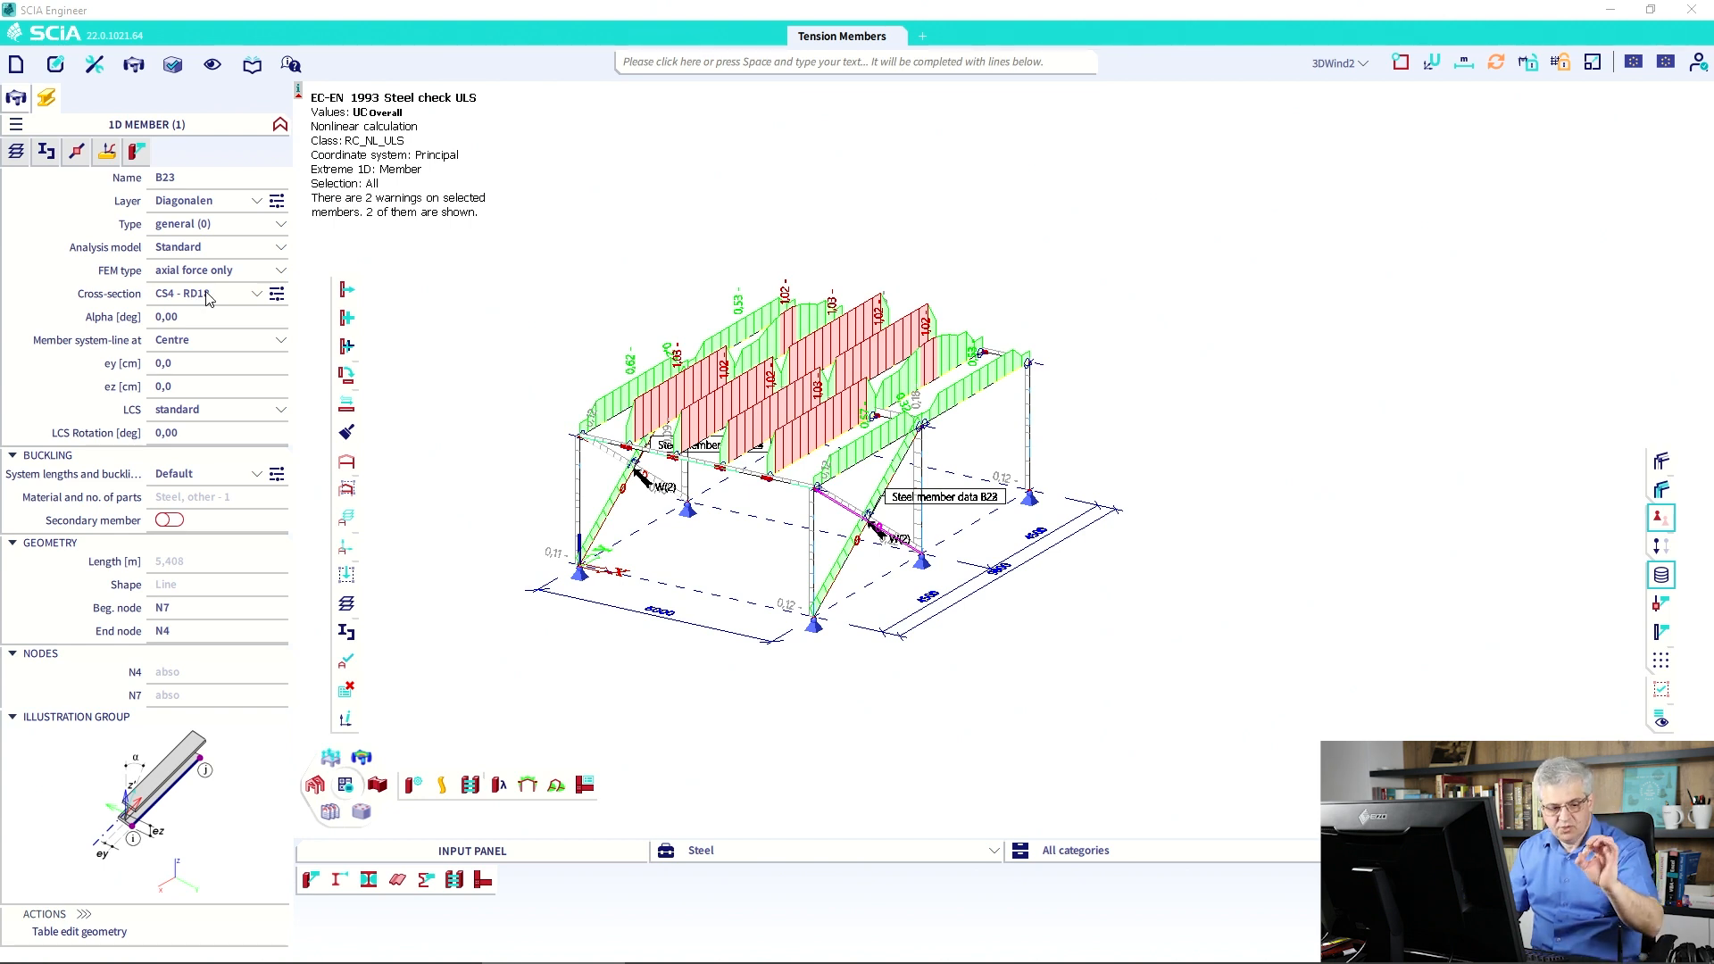
{"action": "key", "text": "Escape"}
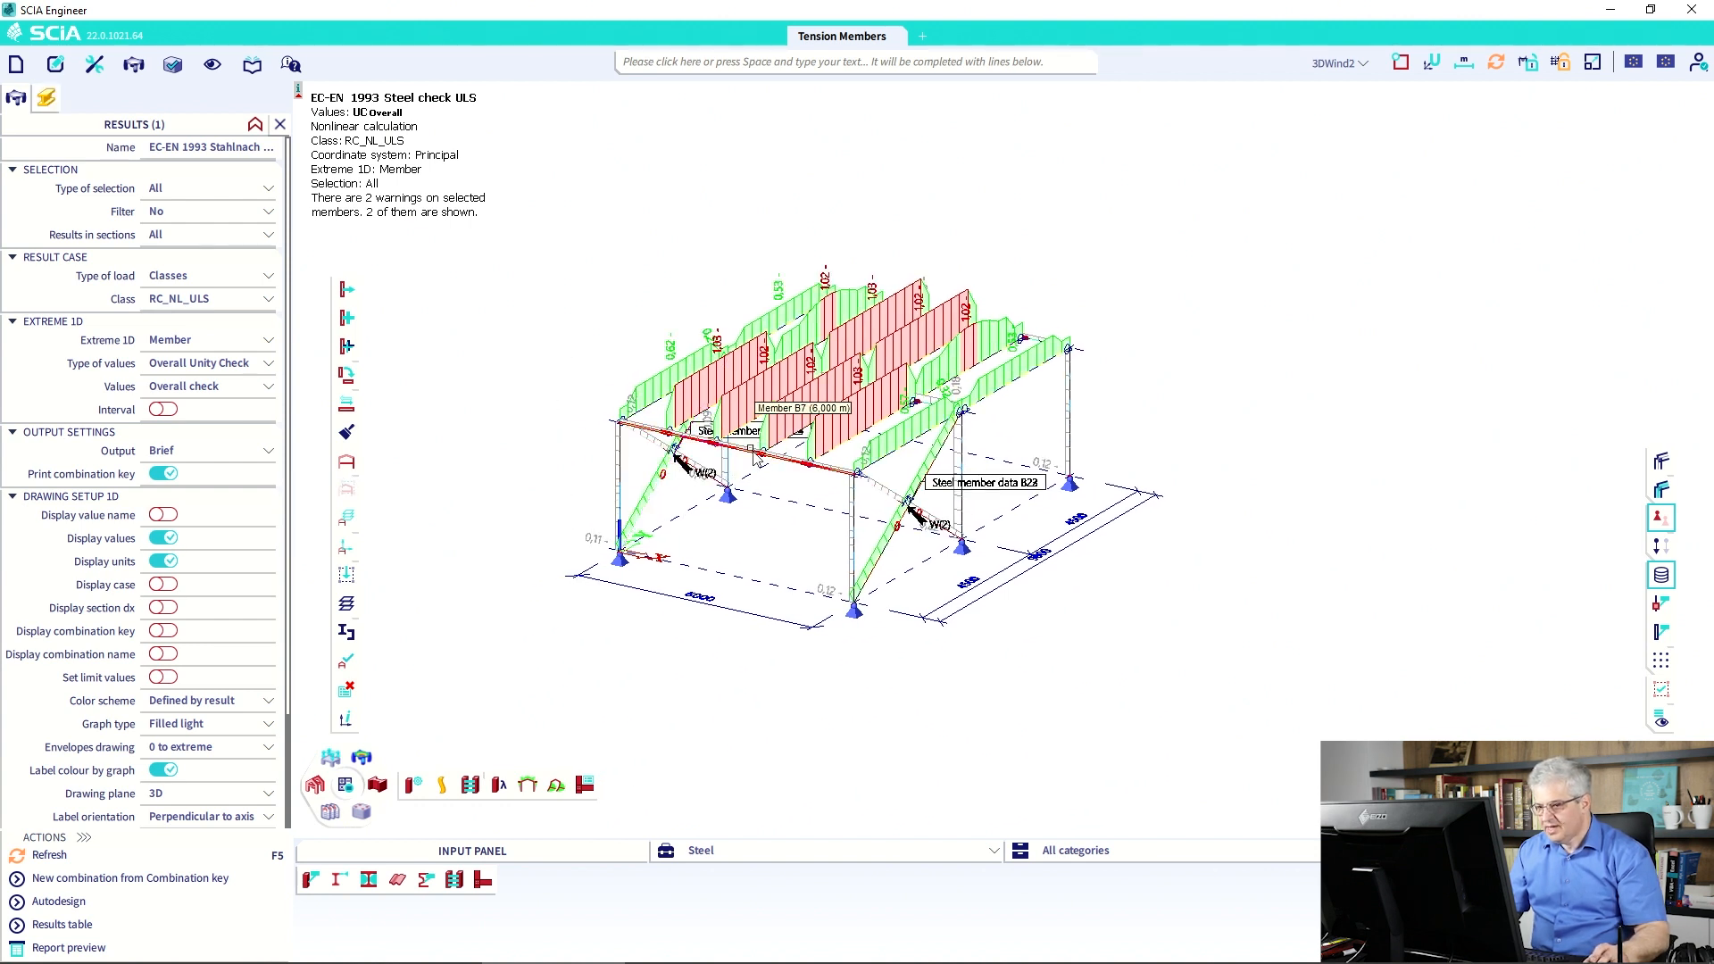
Delete the overlapping steel member data label and restrict results to the current selection.
{"action": "left_click", "coordinate": [956, 501]}
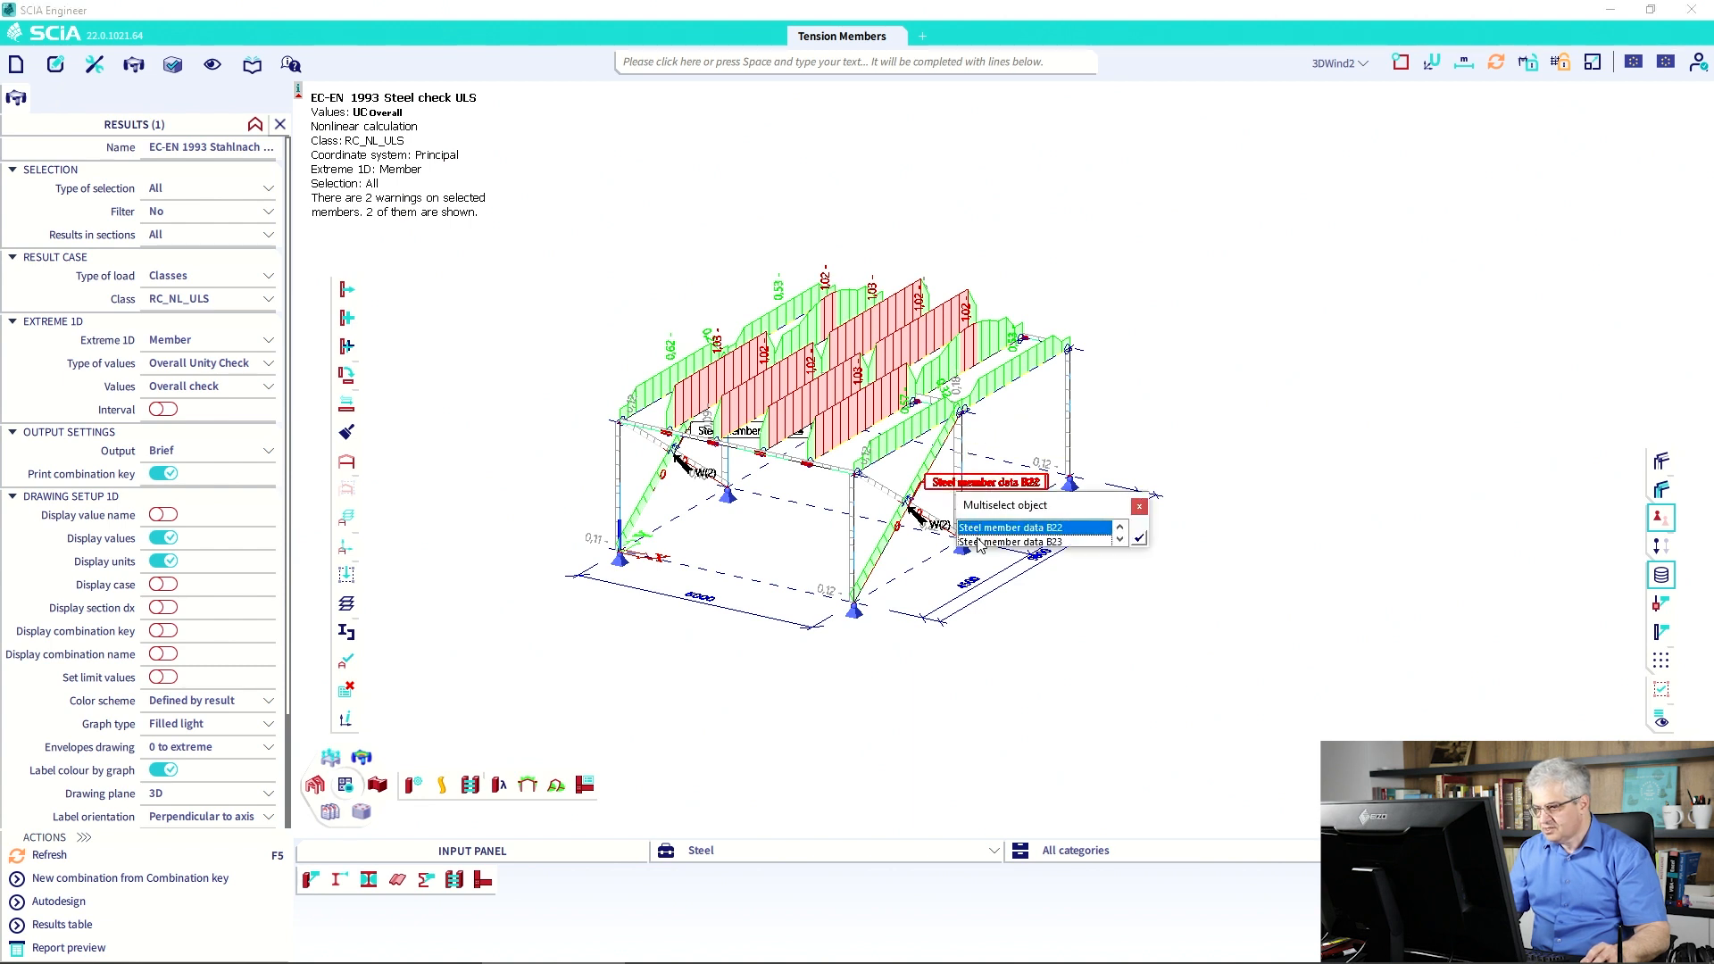
{"action": "left_click", "coordinate": [1138, 537]}
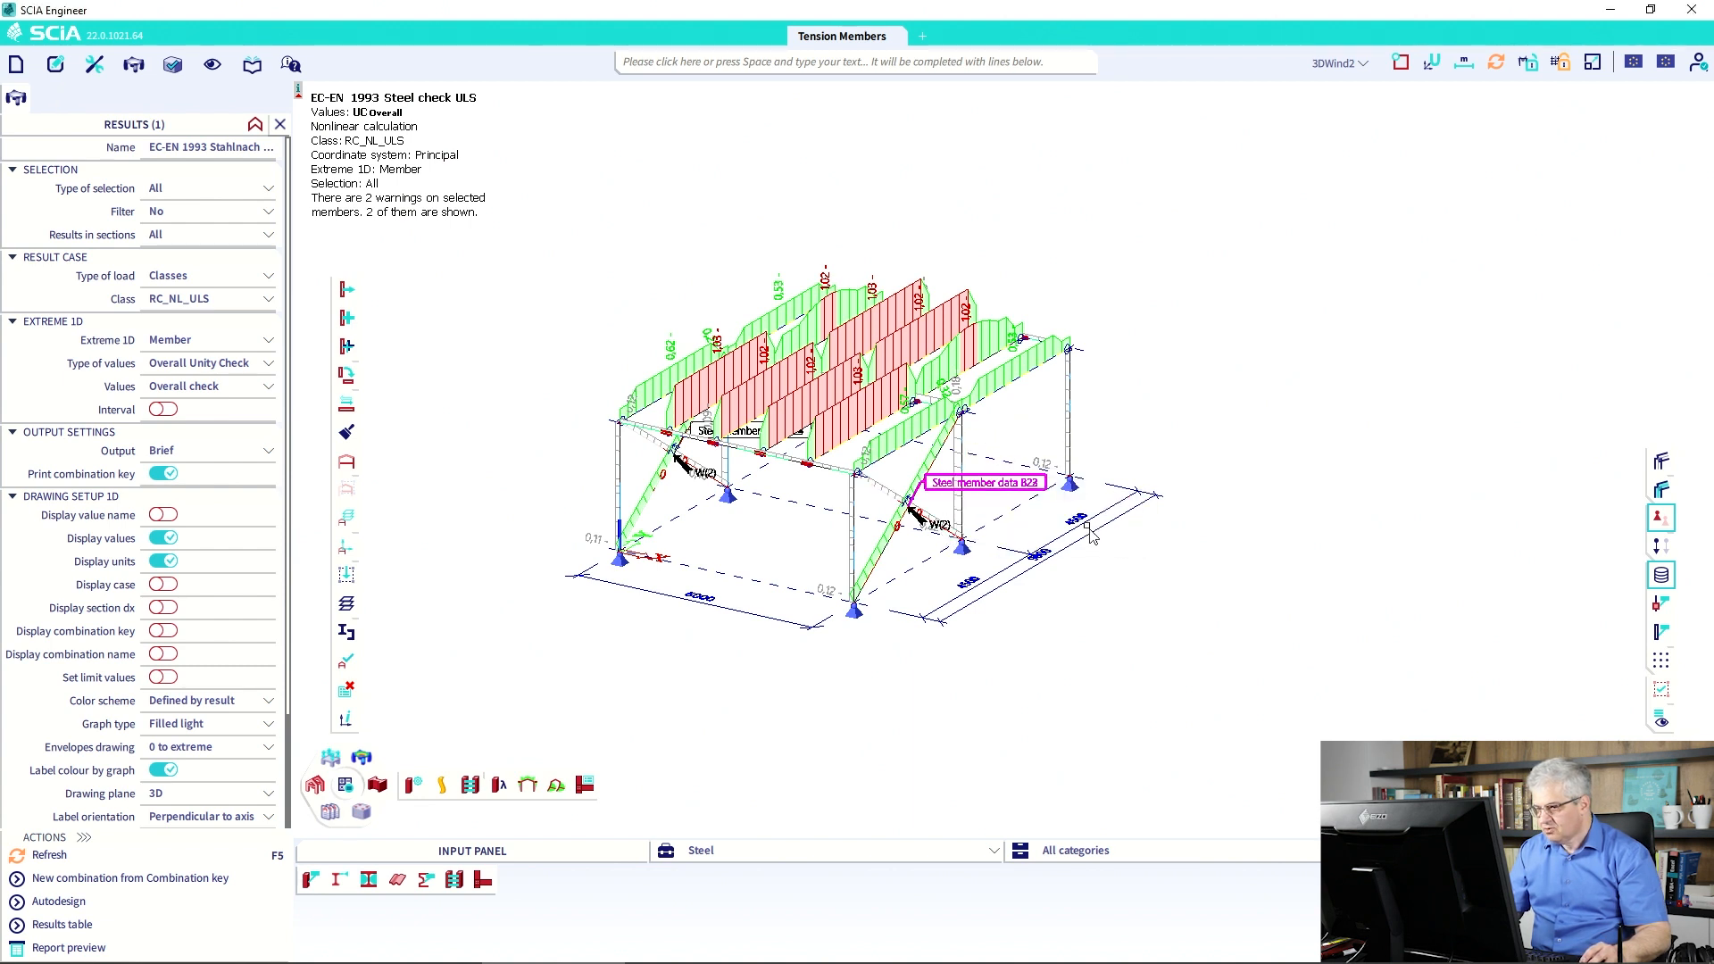
{"action": "key", "text": "Delete"}
{"action": "left_click", "coordinate": [887, 557]}
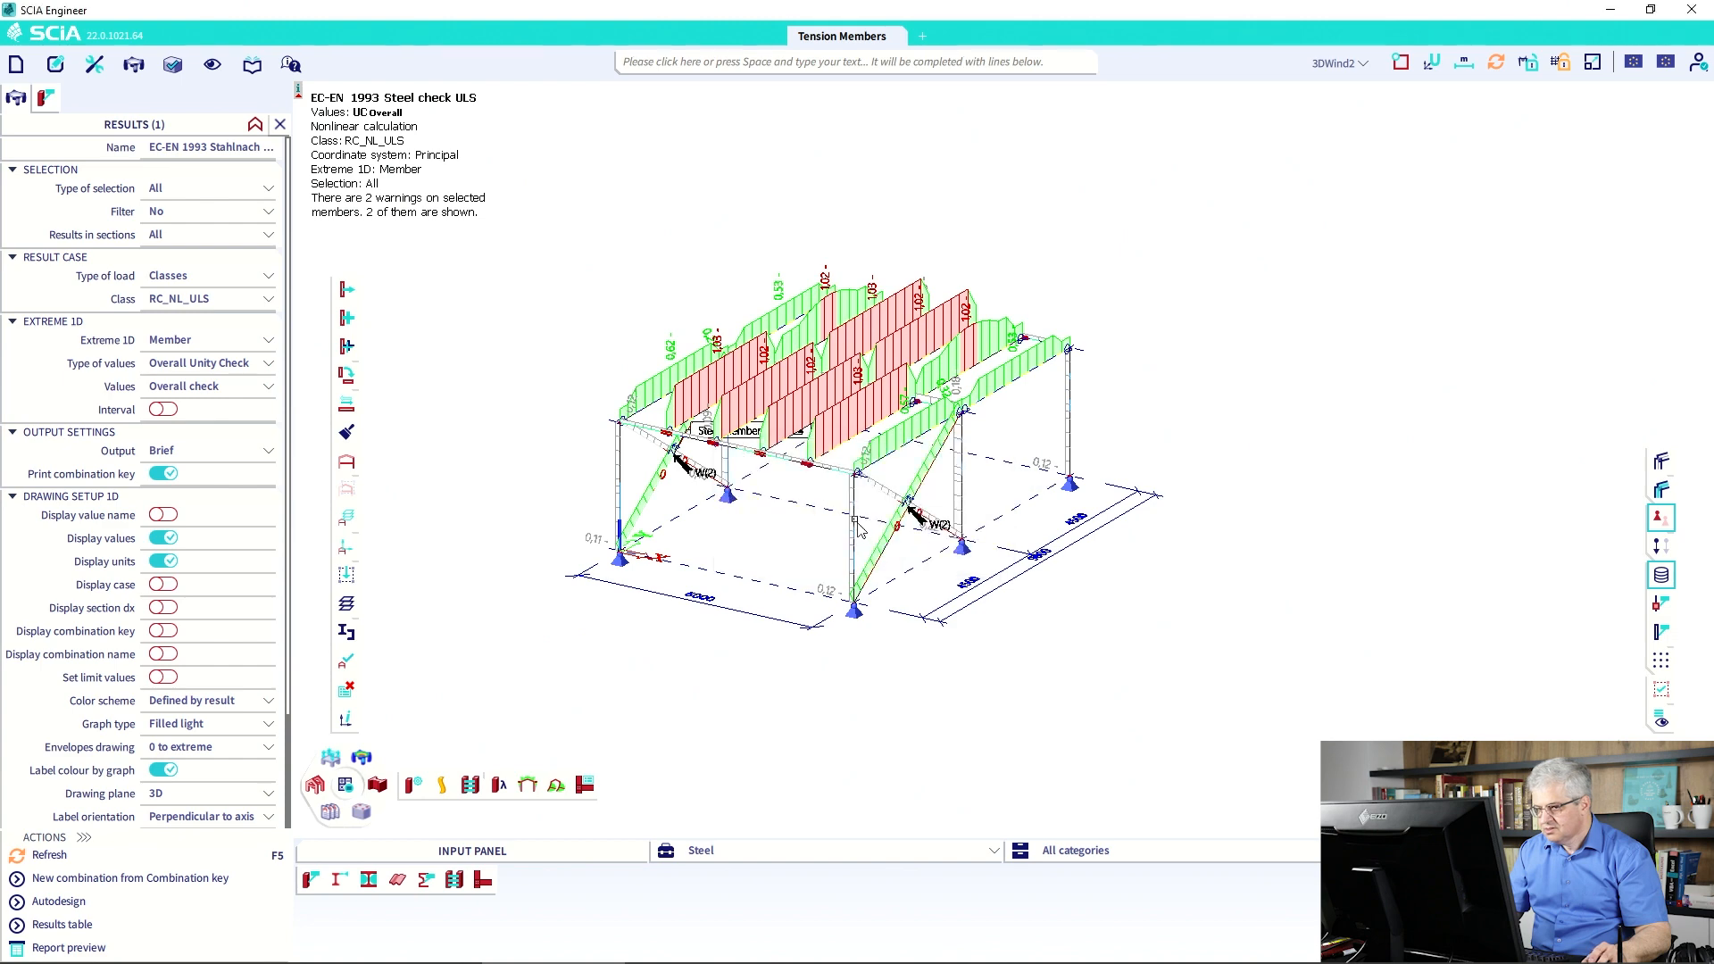
{"action": "left_click", "coordinate": [183, 190]}
{"action": "left_click", "coordinate": [173, 222]}
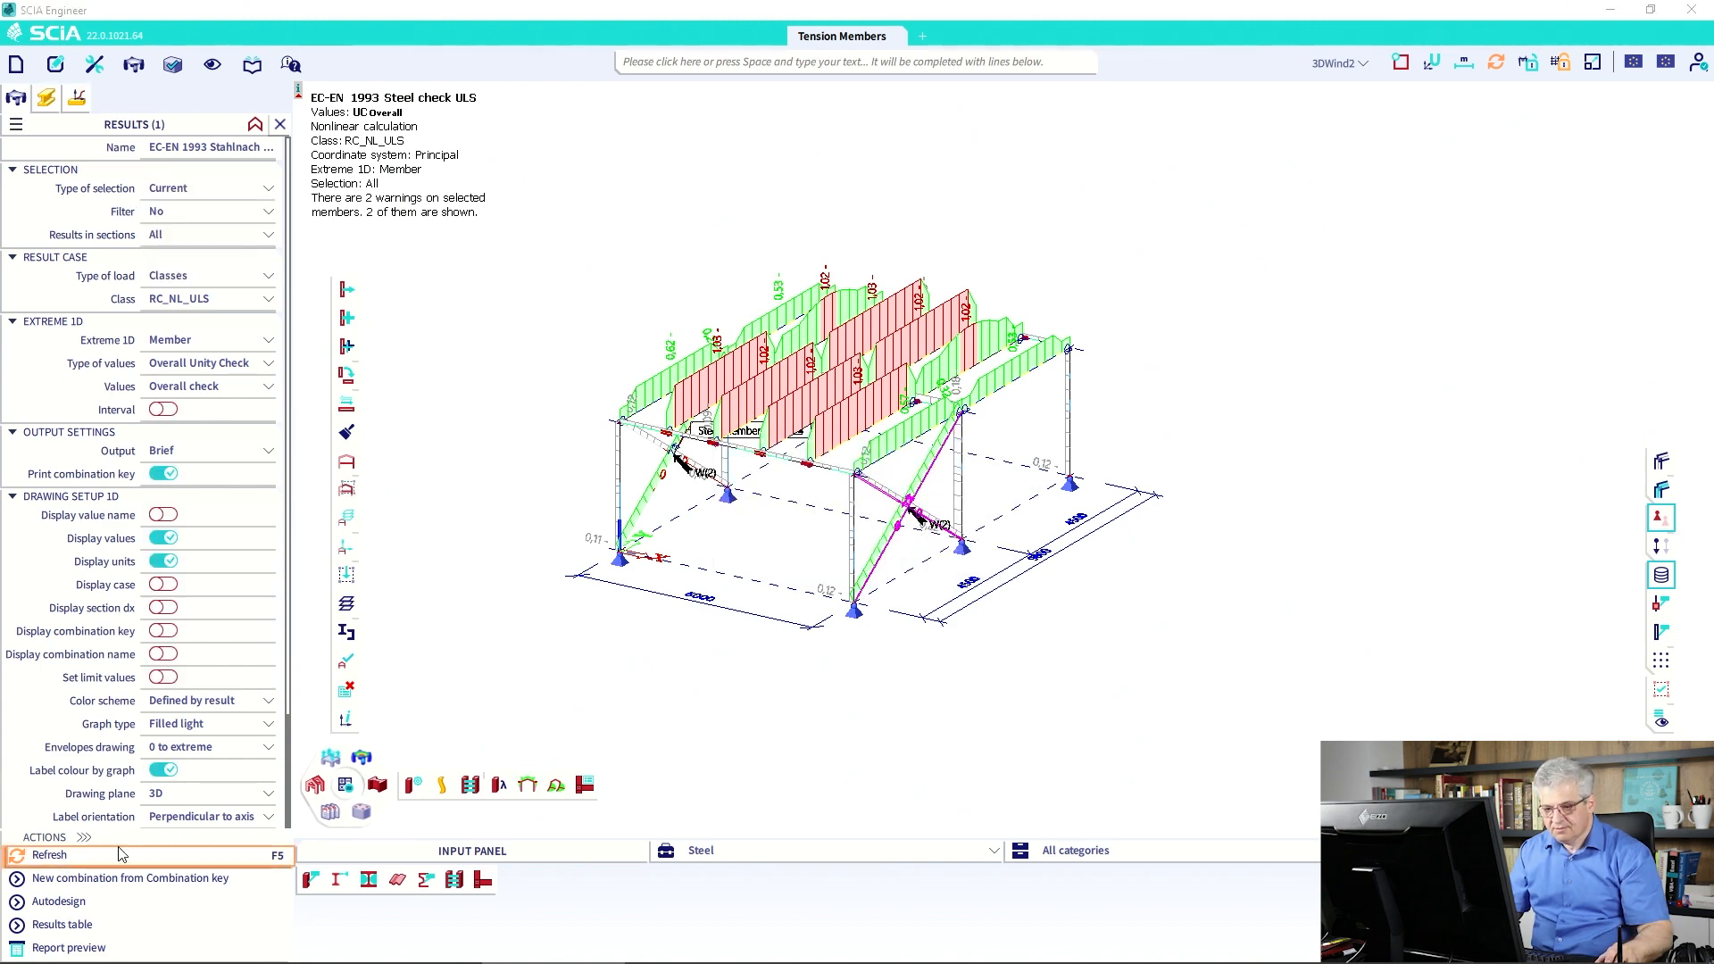
Refresh results for the selected braces and set Extreme 1D to Global.
{"action": "left_click", "coordinate": [50, 855]}
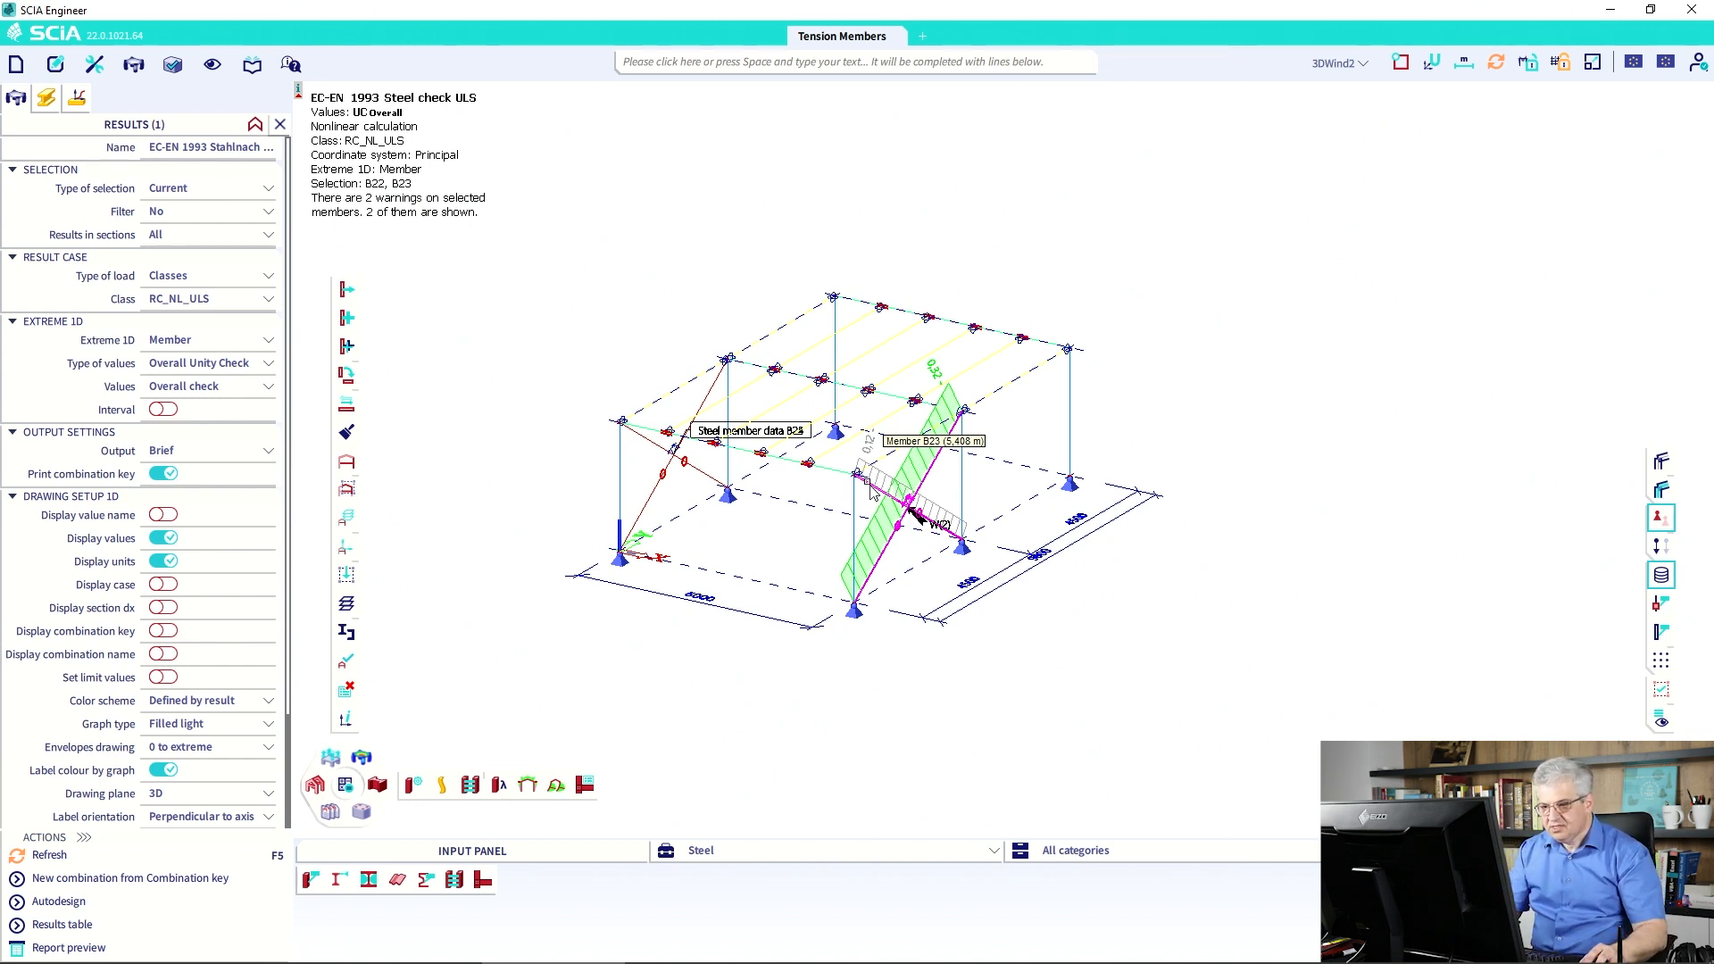
{"action": "left_click", "coordinate": [190, 343]}
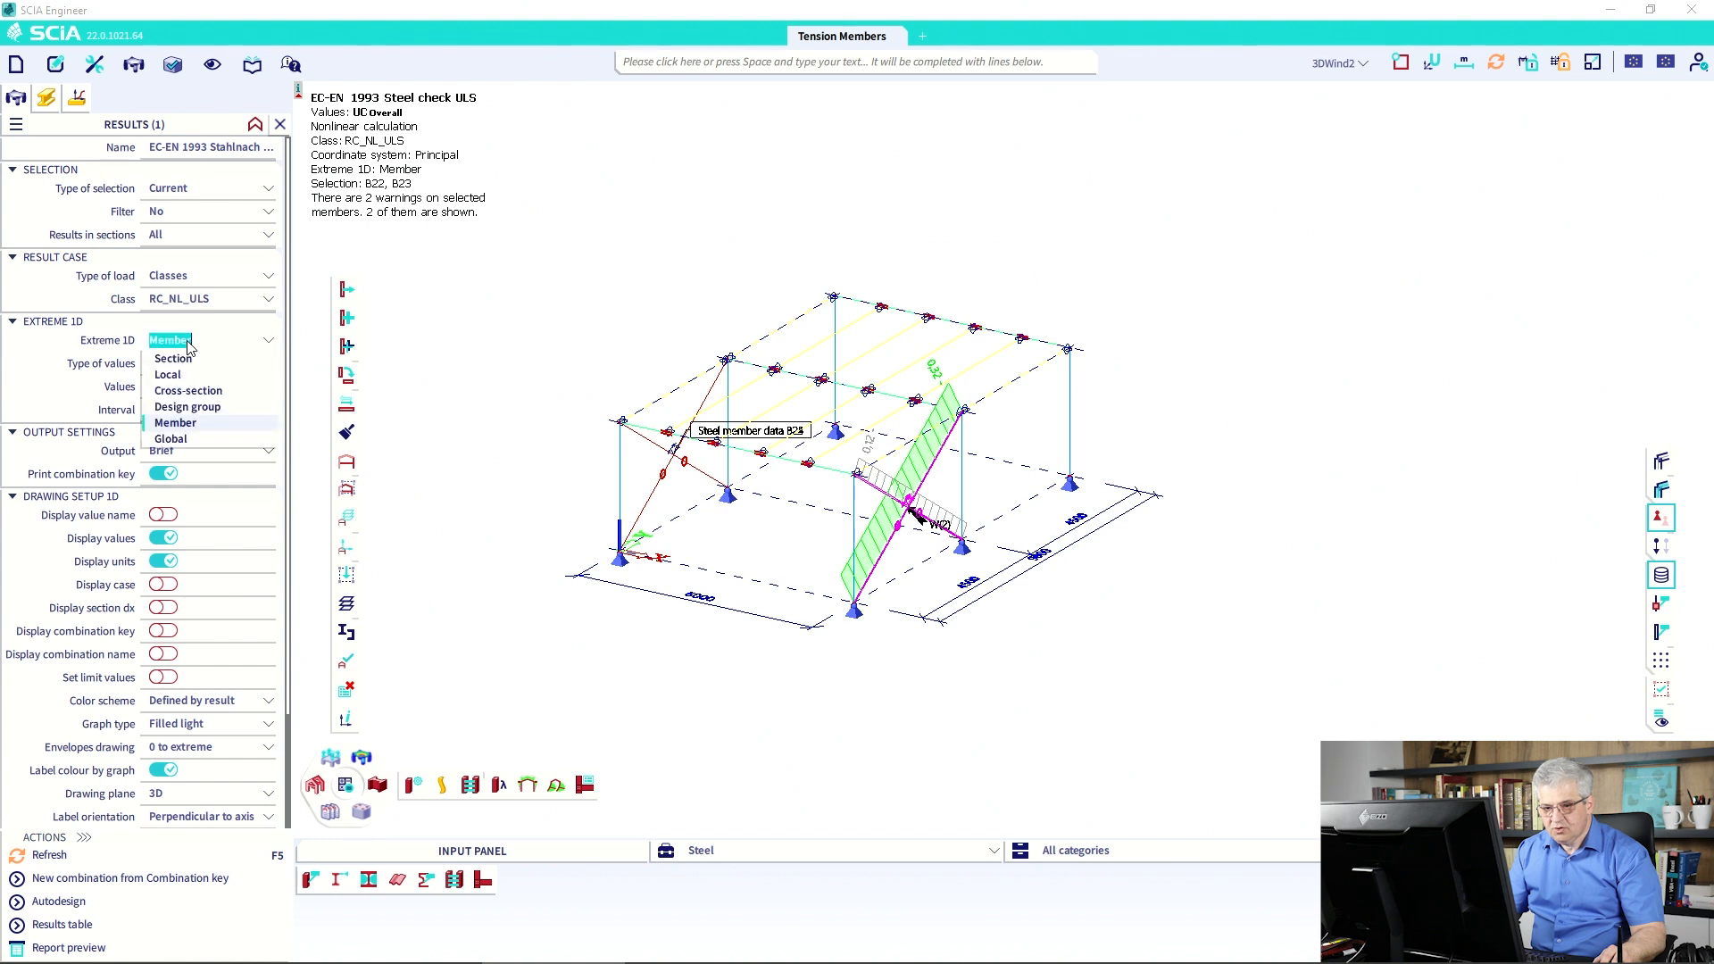
{"action": "left_click", "coordinate": [171, 439]}
Preview a detailed check report with tables and formulas showing B22's unity check 0.32.
{"action": "left_click", "coordinate": [183, 452]}
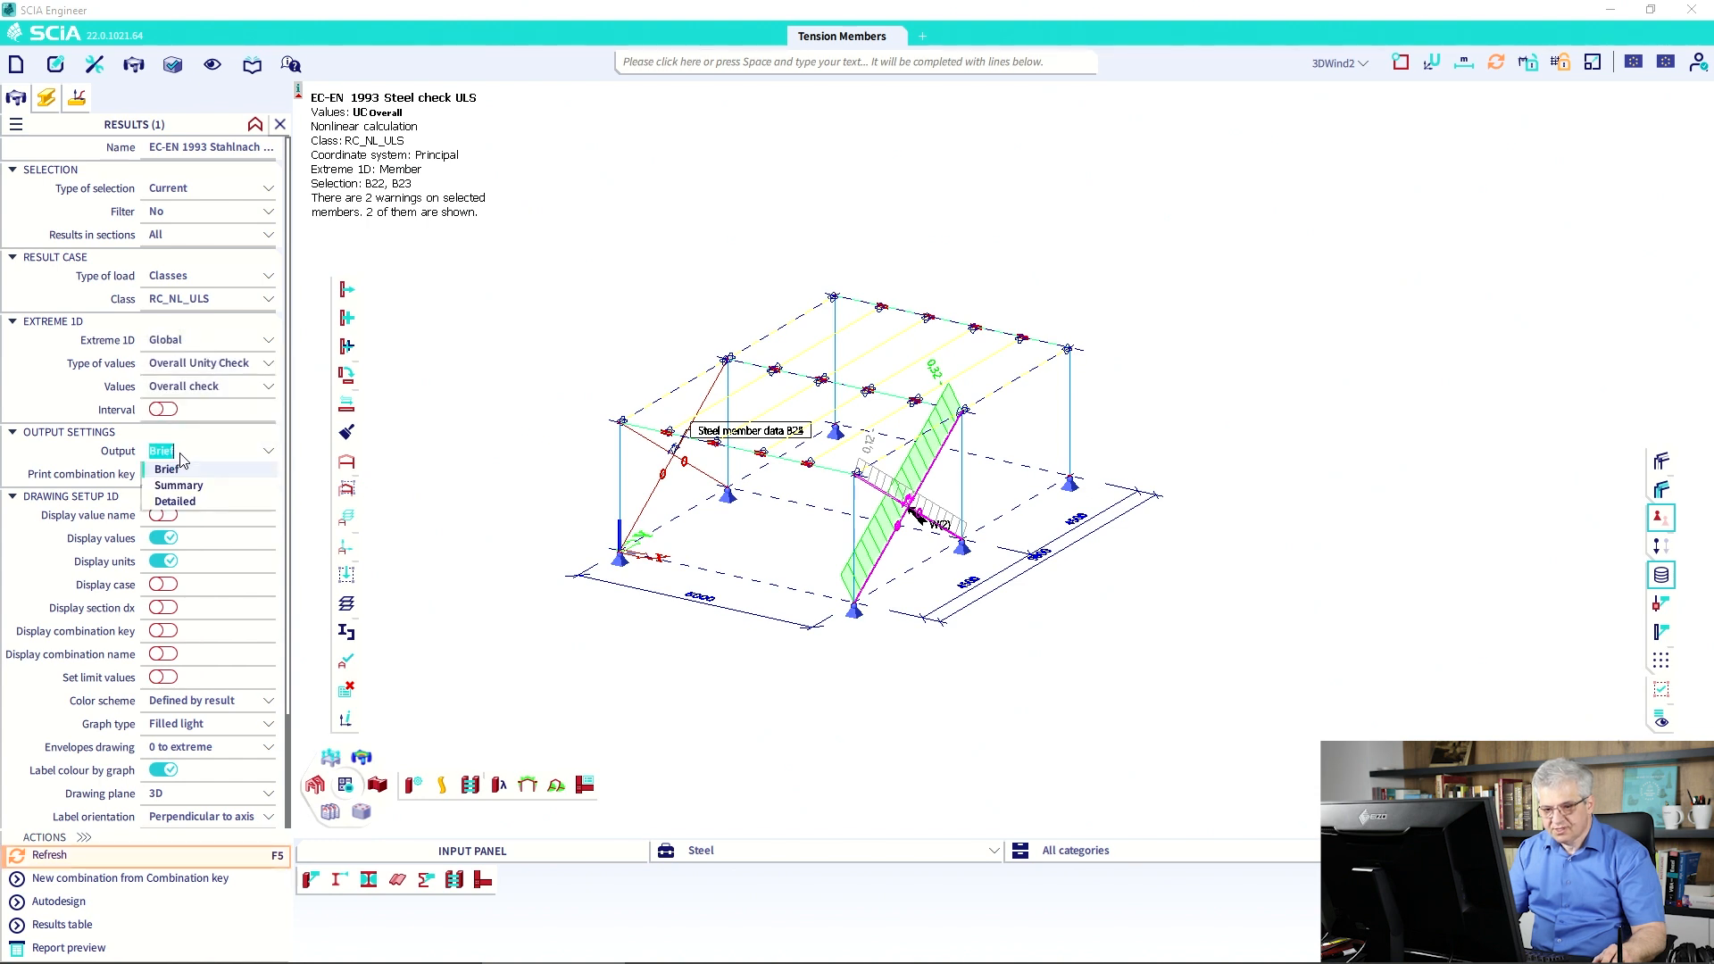
{"action": "left_click", "coordinate": [183, 501]}
{"action": "left_click", "coordinate": [183, 474]}
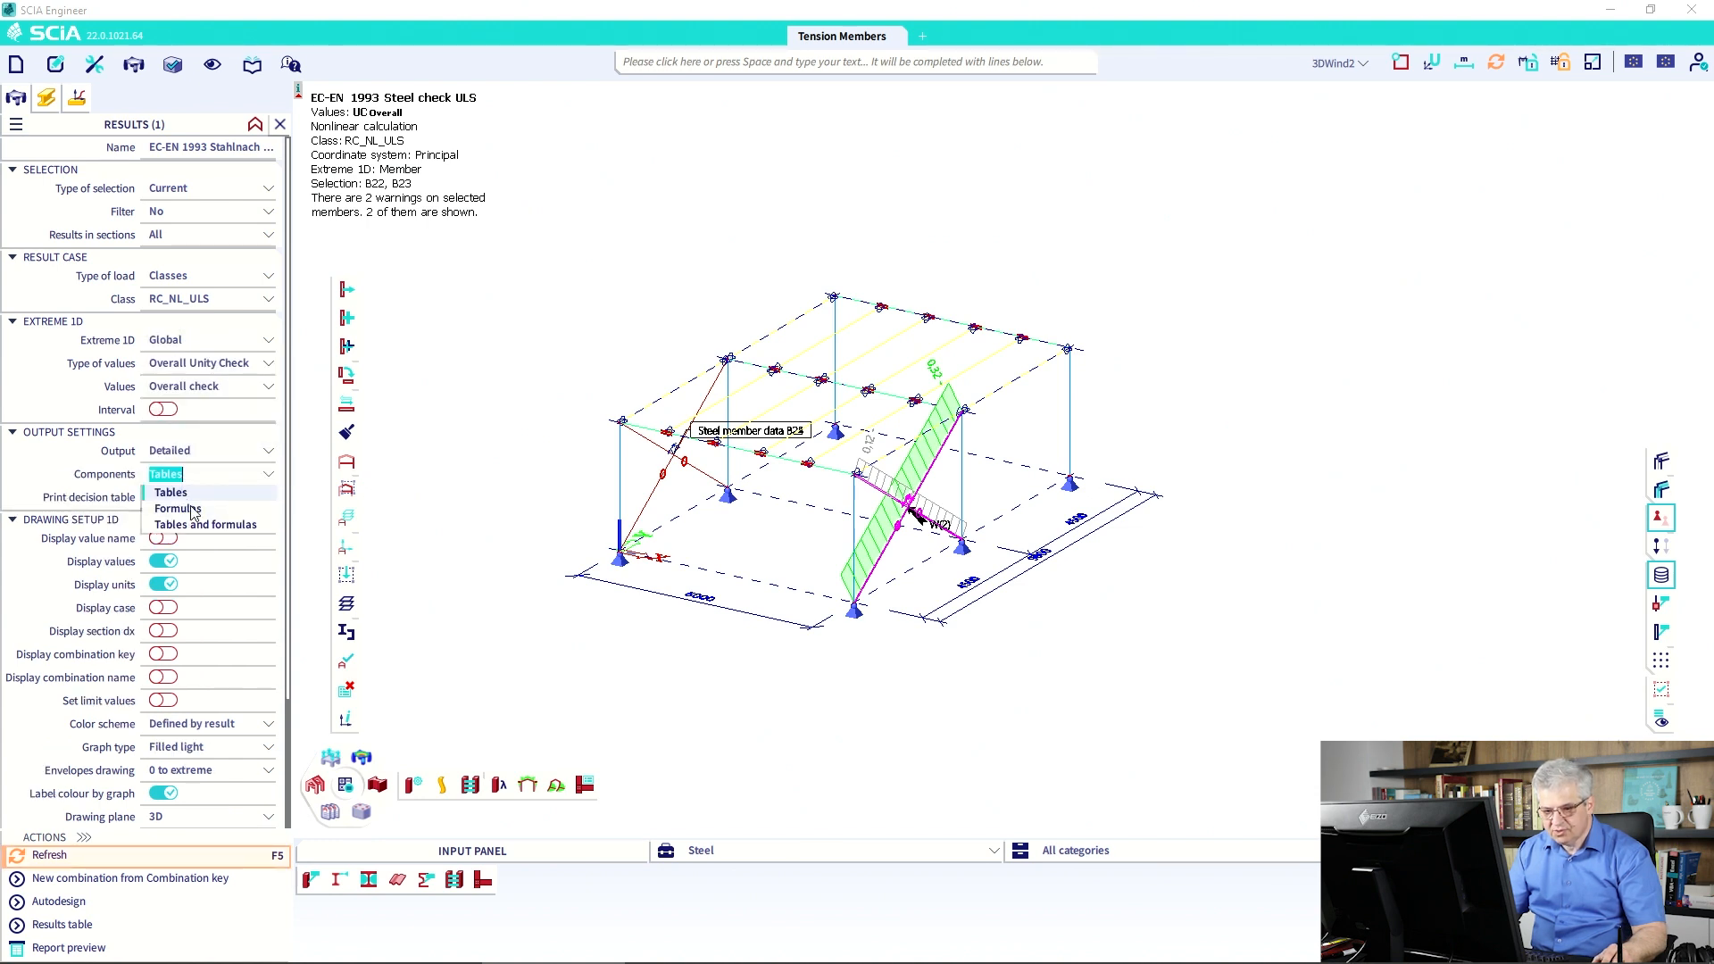
{"action": "left_click", "coordinate": [205, 525]}
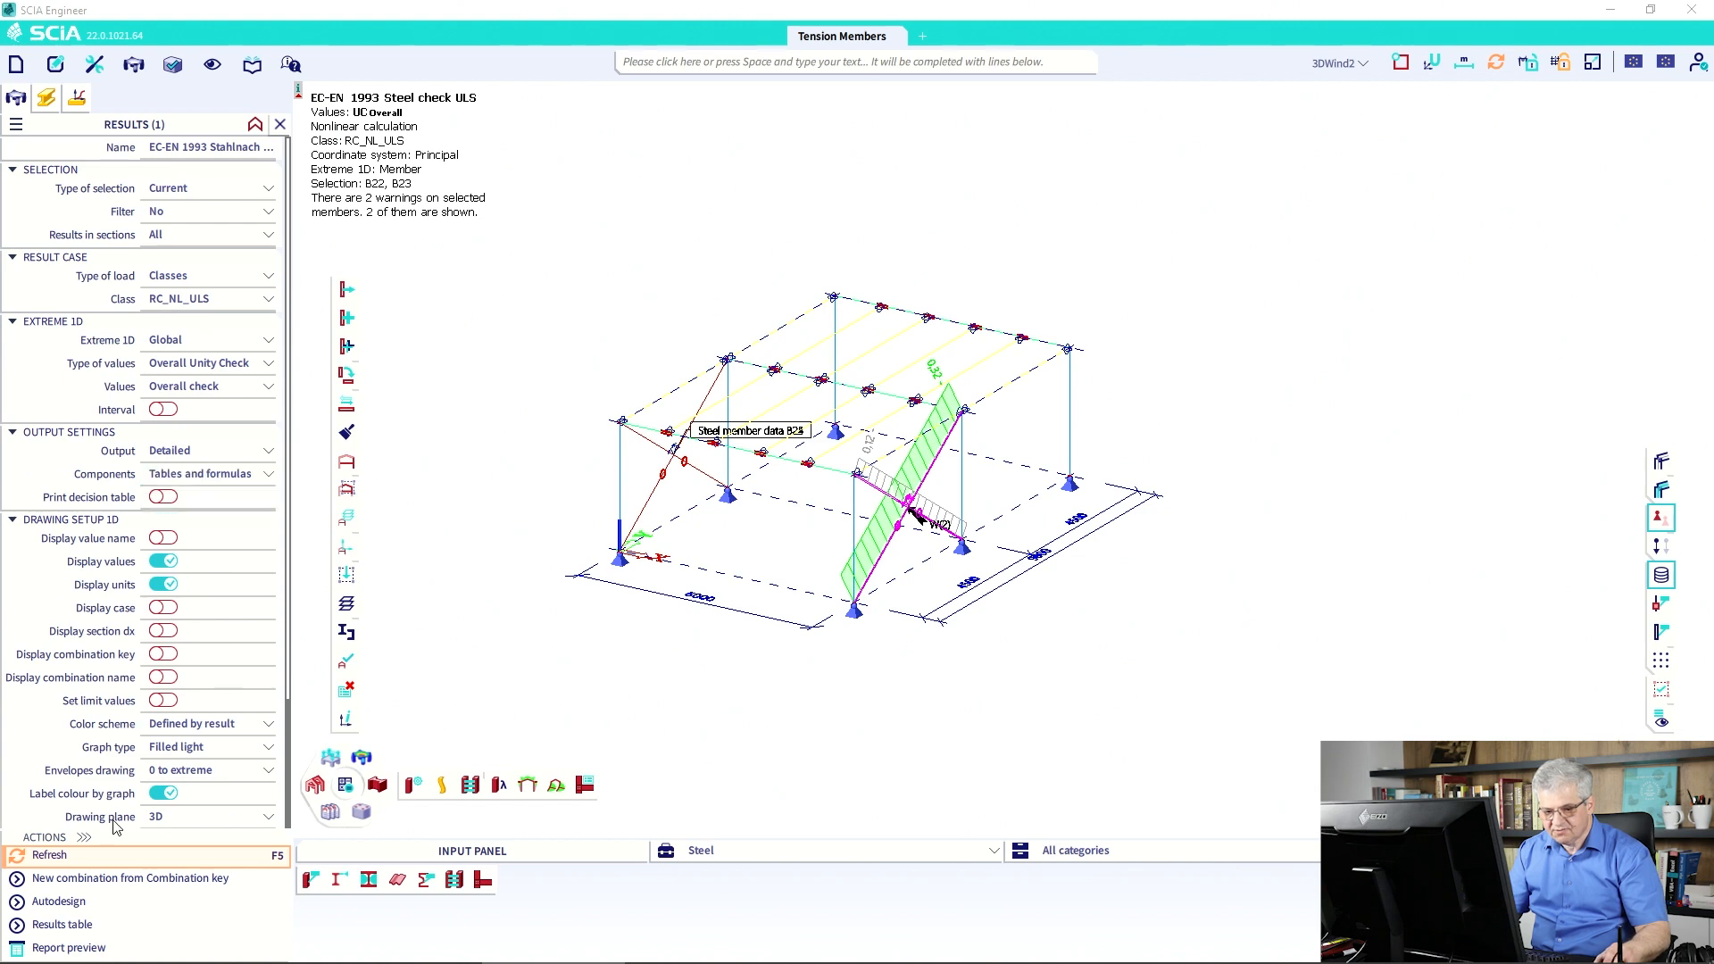
{"action": "left_click", "coordinate": [75, 857]}
{"action": "left_click", "coordinate": [69, 948]}
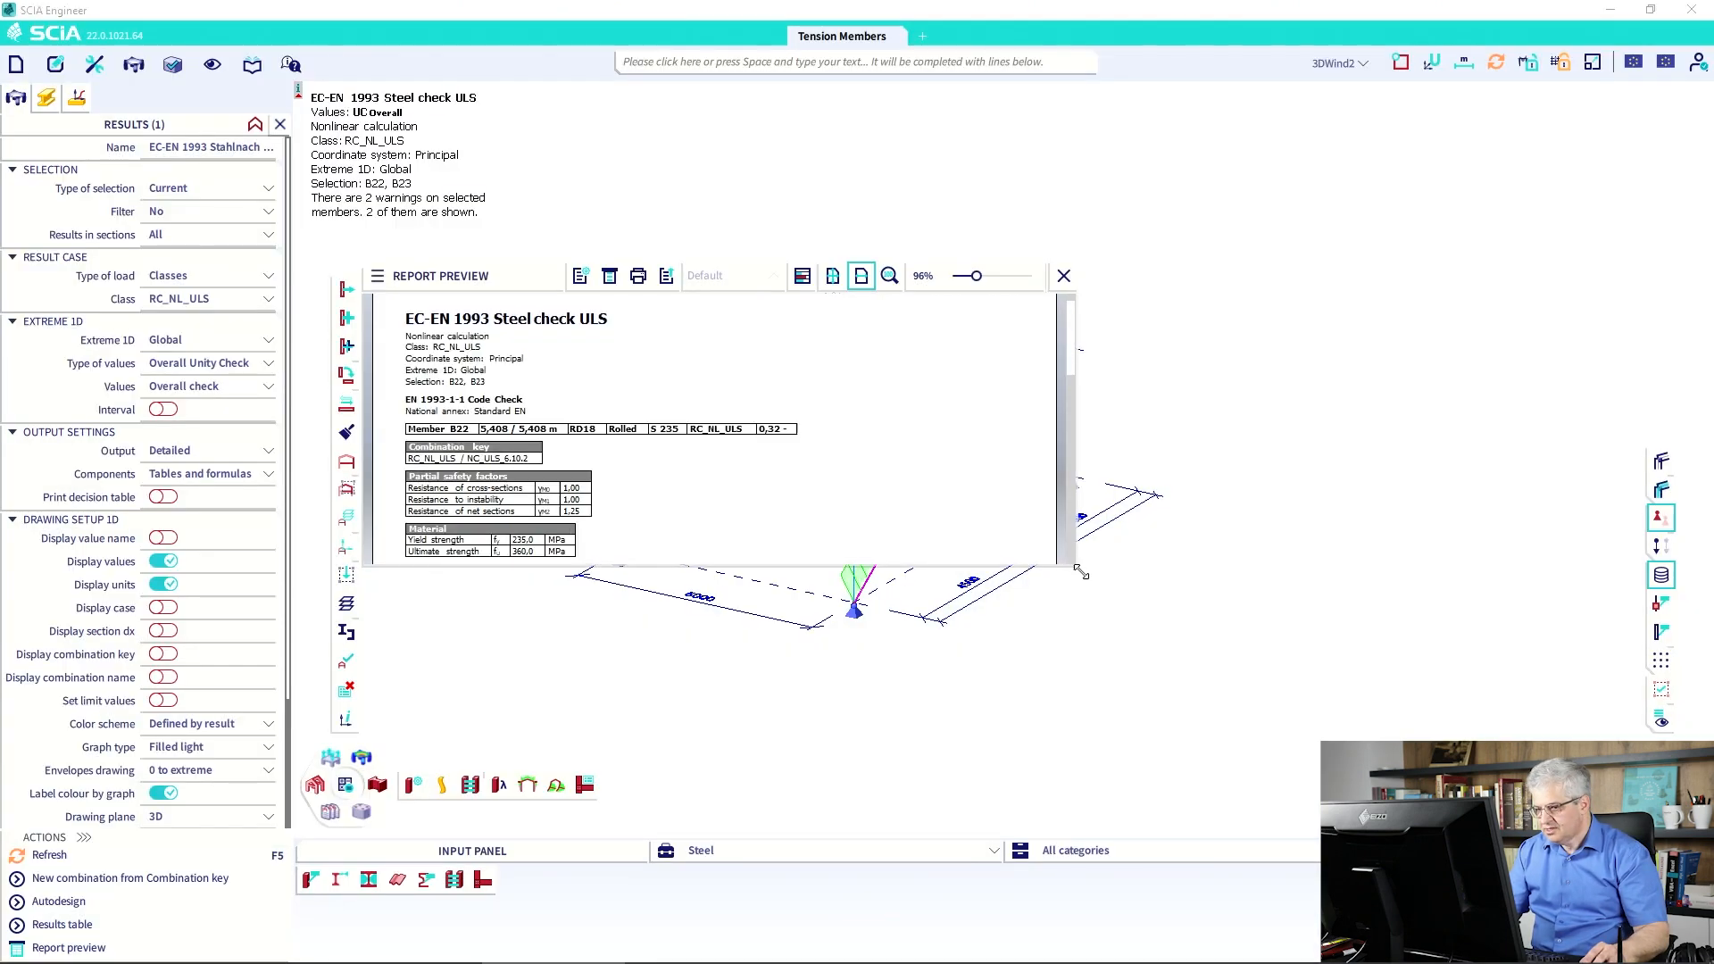
Enlarge the report preview and read B22's tension check down to unity check 0.32.
{"action": "left_click_drag", "start_coordinate": [1062, 566], "coordinate": [1379, 823]}
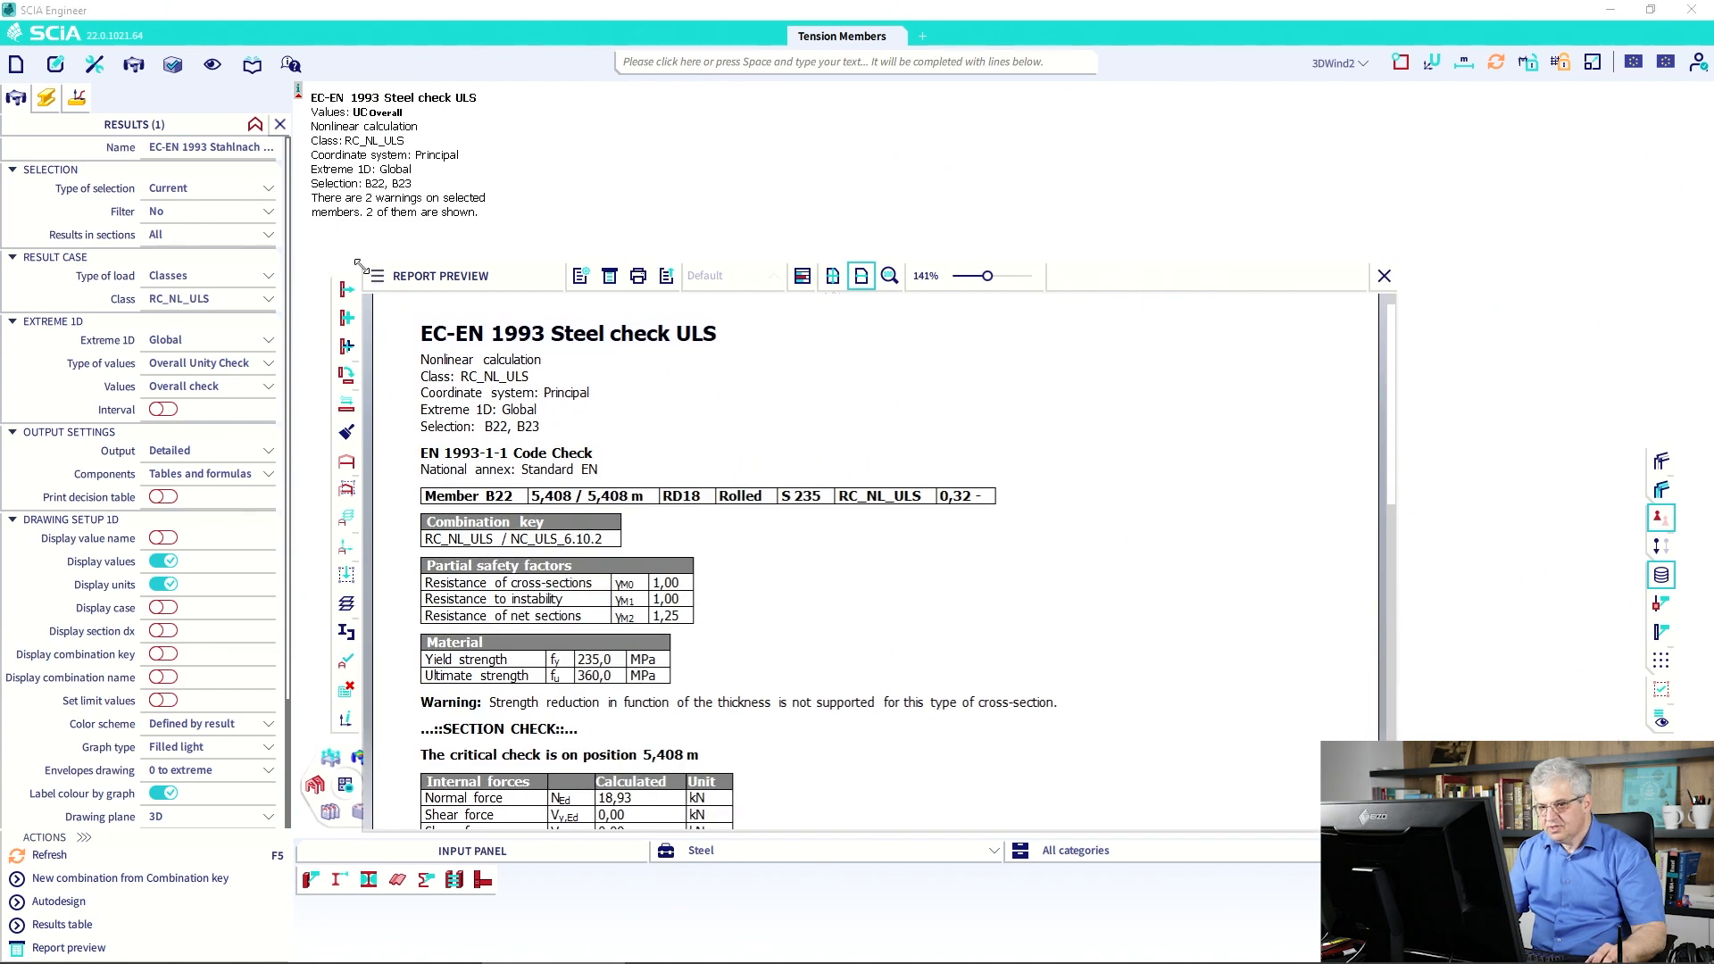
{"action": "left_click_drag", "start_coordinate": [361, 266], "coordinate": [270, 123]}
{"action": "scroll", "coordinate": [907, 547], "scroll_direction": "down", "scroll_amount": 3}
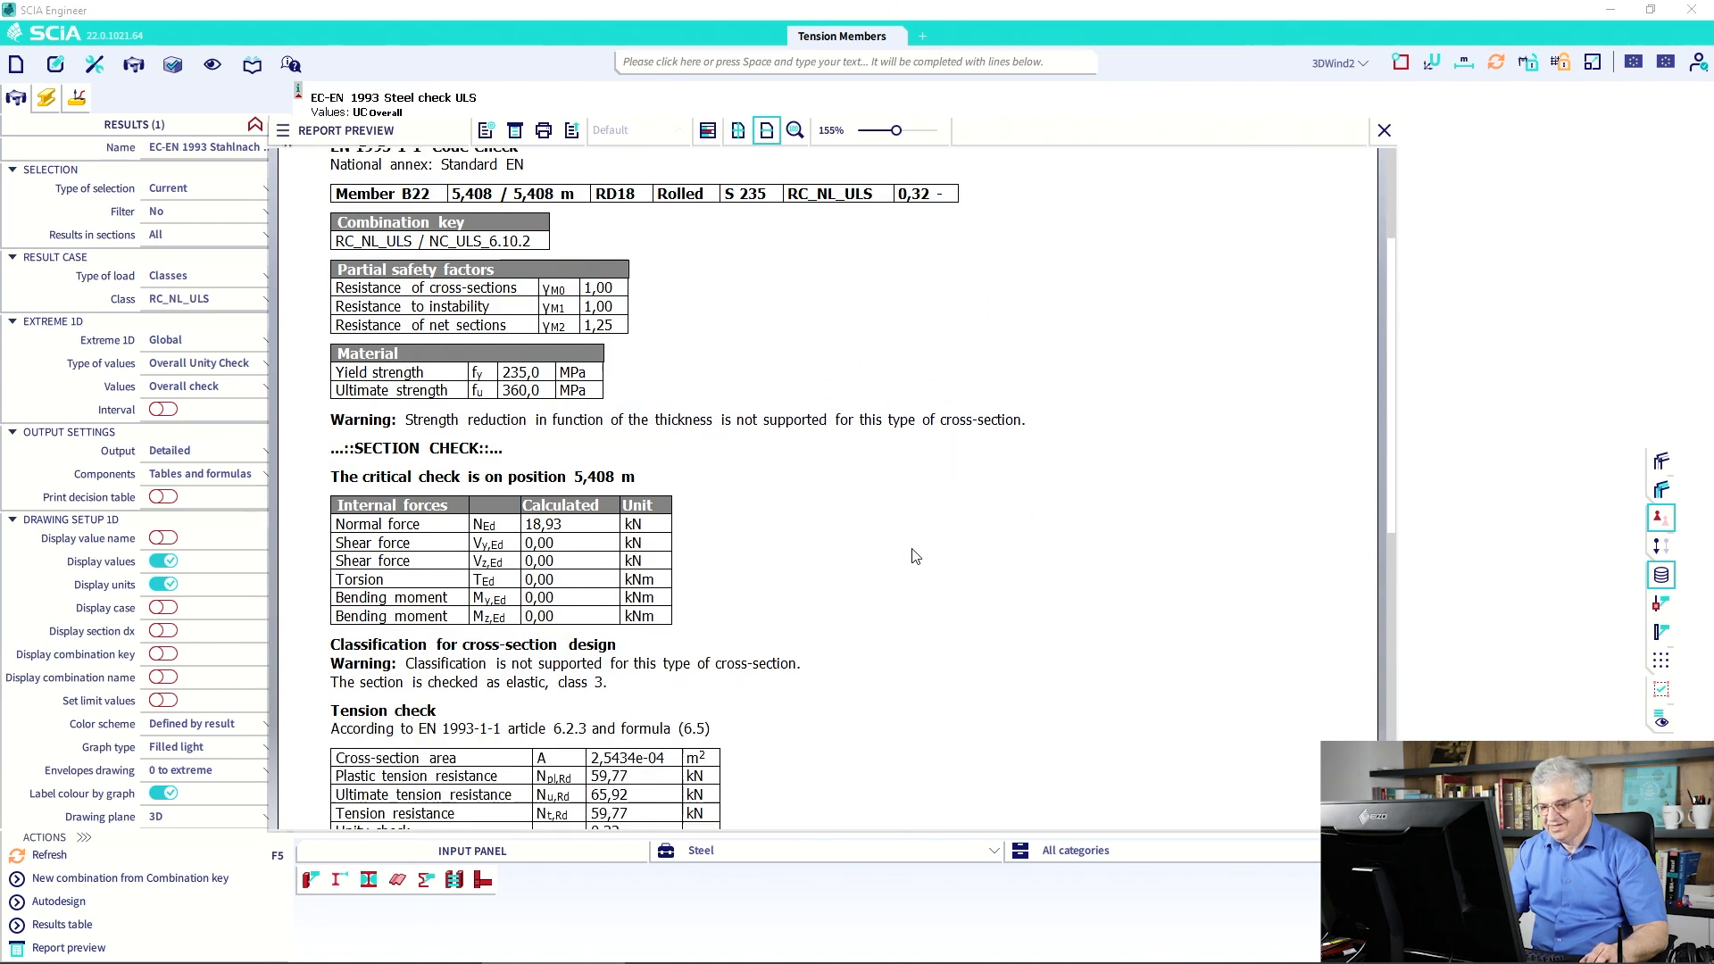
{"action": "scroll", "coordinate": [1396, 275], "scroll_direction": "up", "scroll_amount": 3}
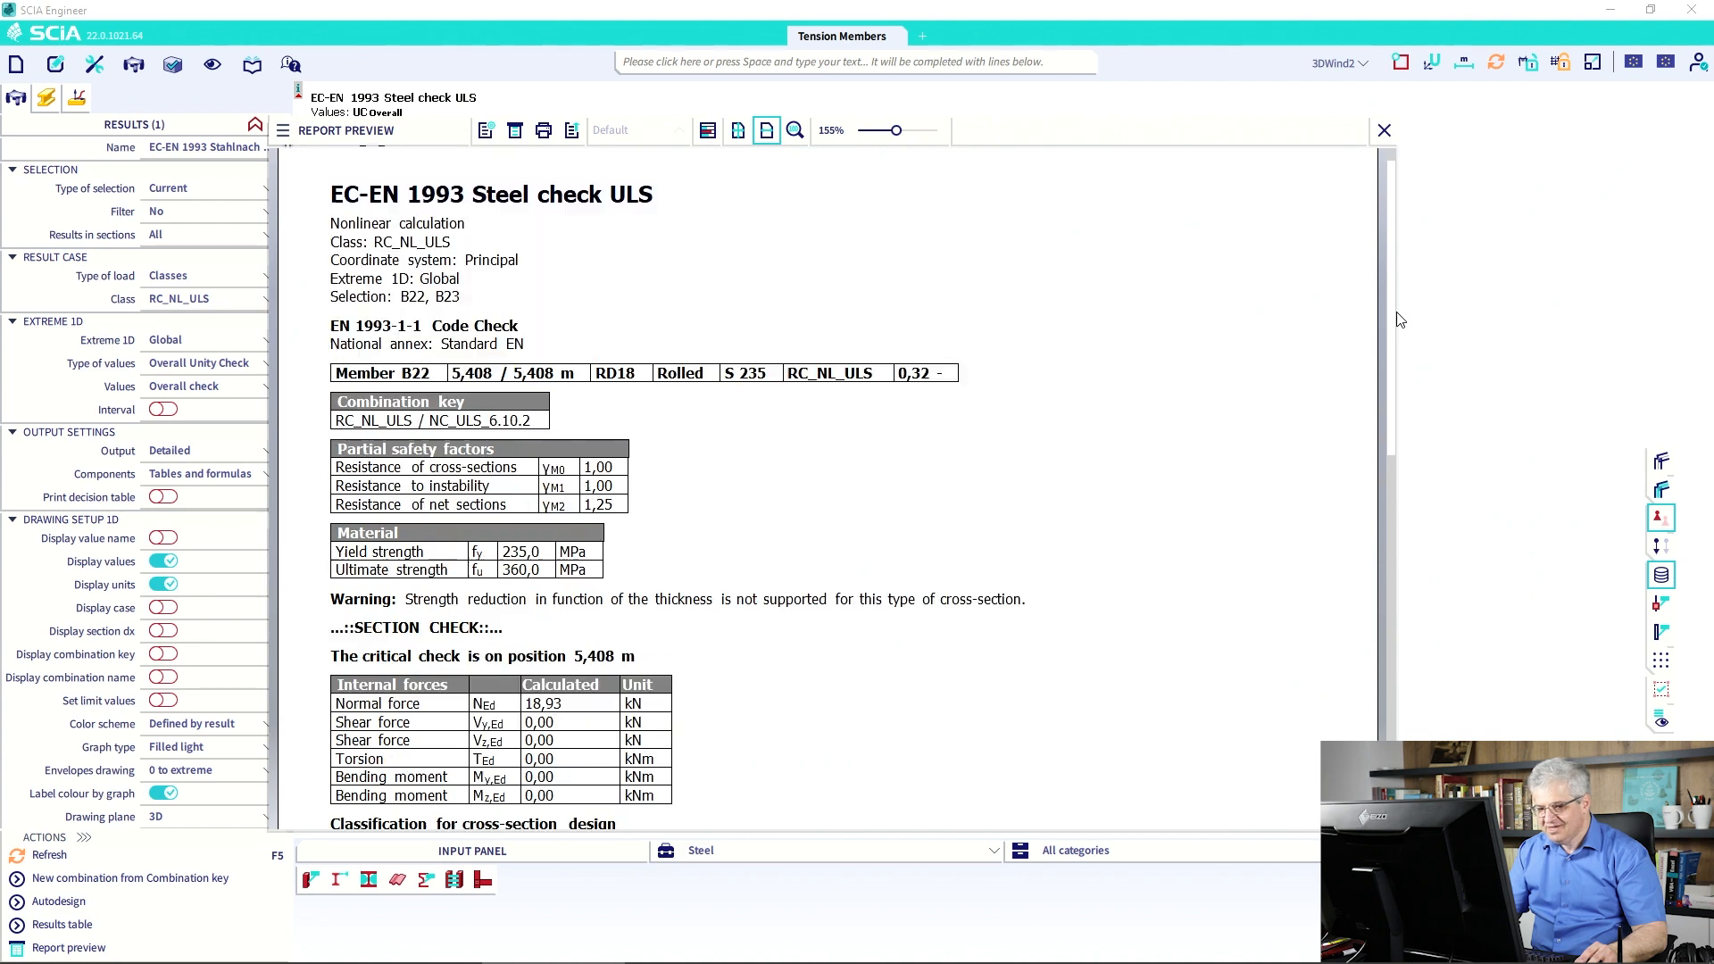
{"action": "scroll", "coordinate": [1397, 294], "scroll_direction": "down", "scroll_amount": 4}
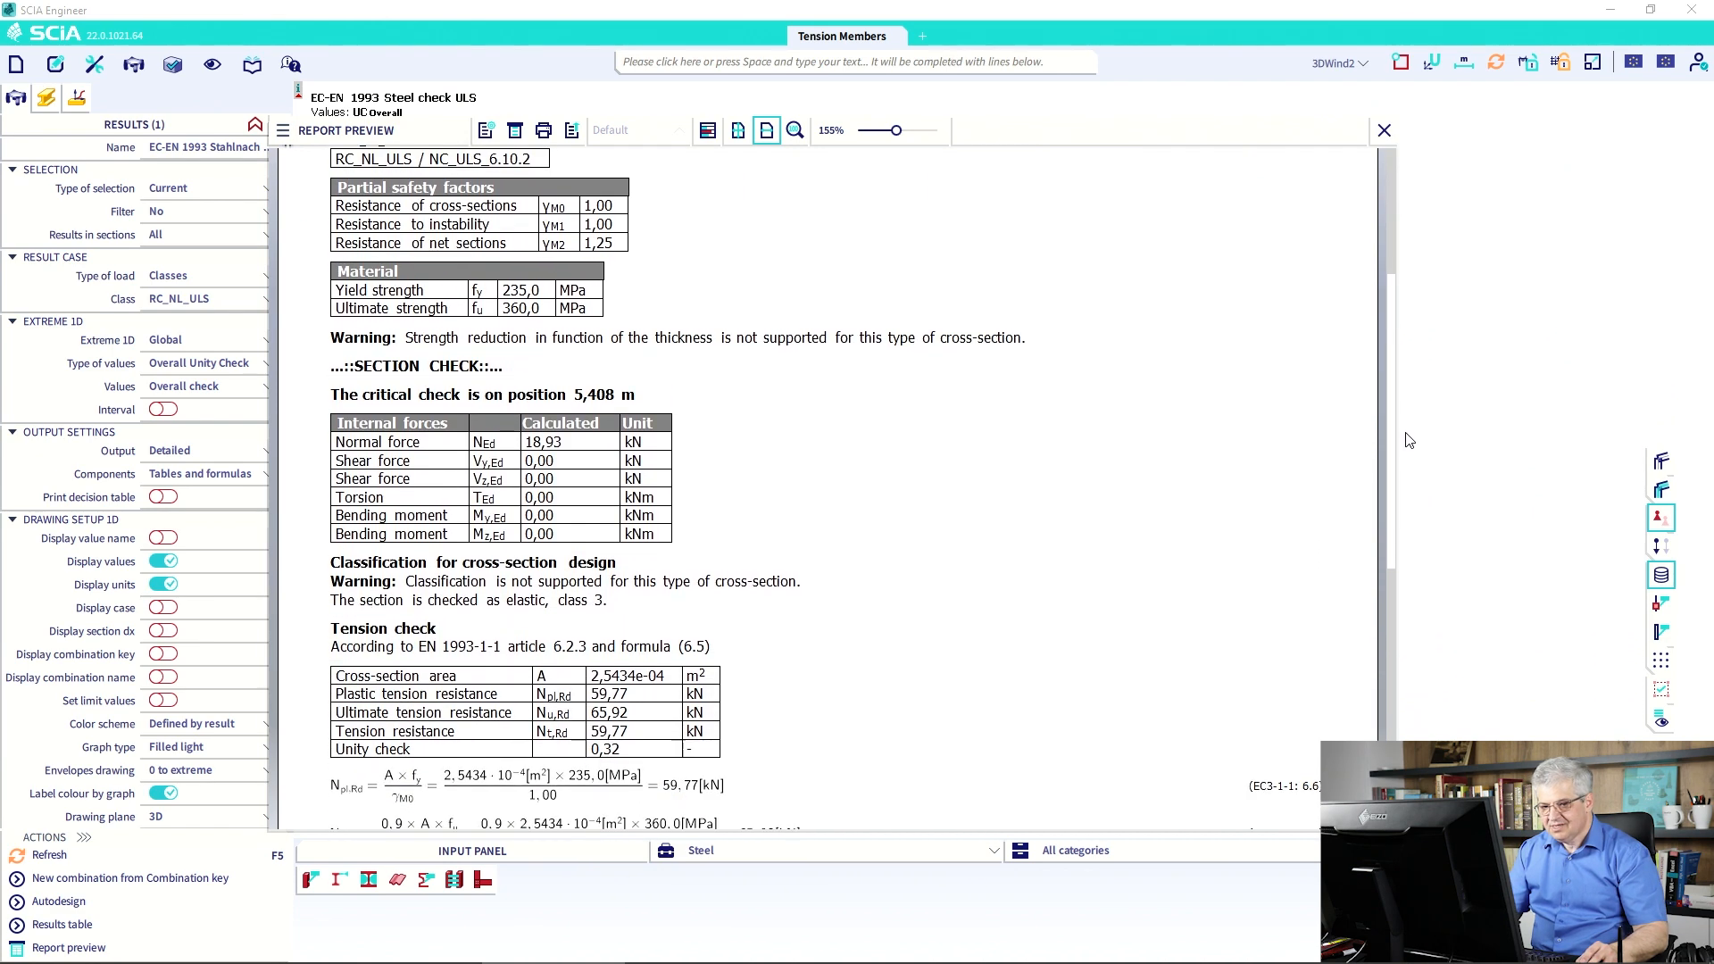
{"action": "scroll", "coordinate": [562, 417], "scroll_direction": "down", "scroll_amount": 6}
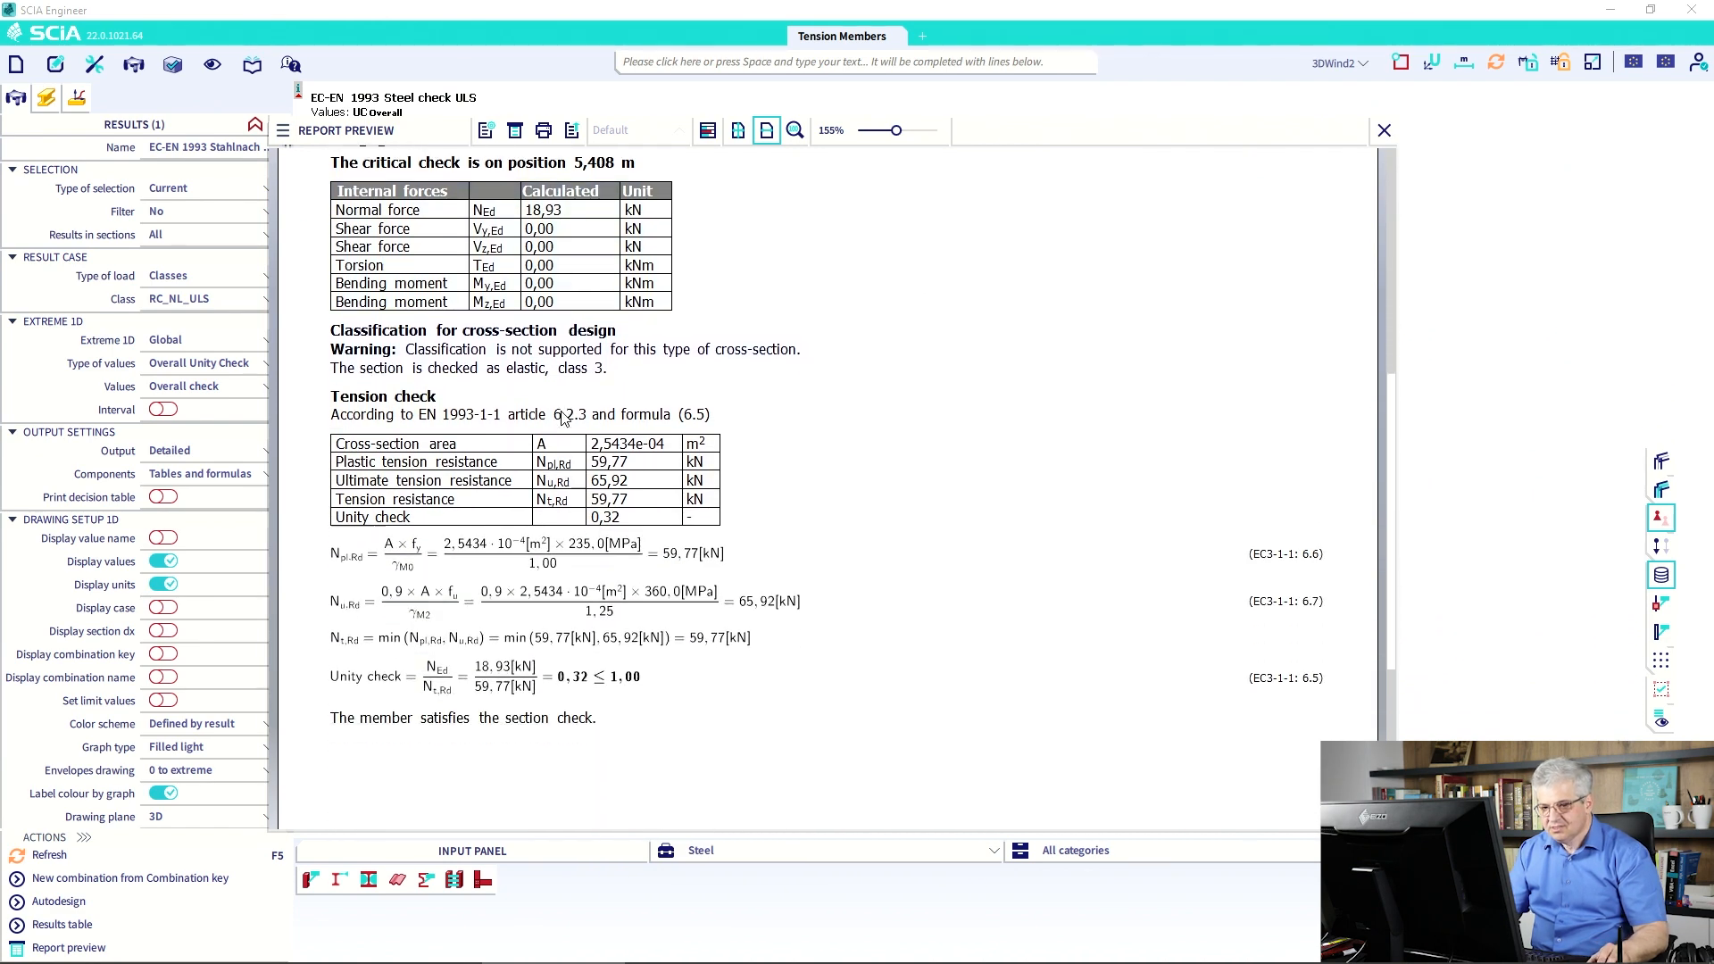
{"action": "scroll", "coordinate": [564, 420], "scroll_direction": "down", "scroll_amount": 1}
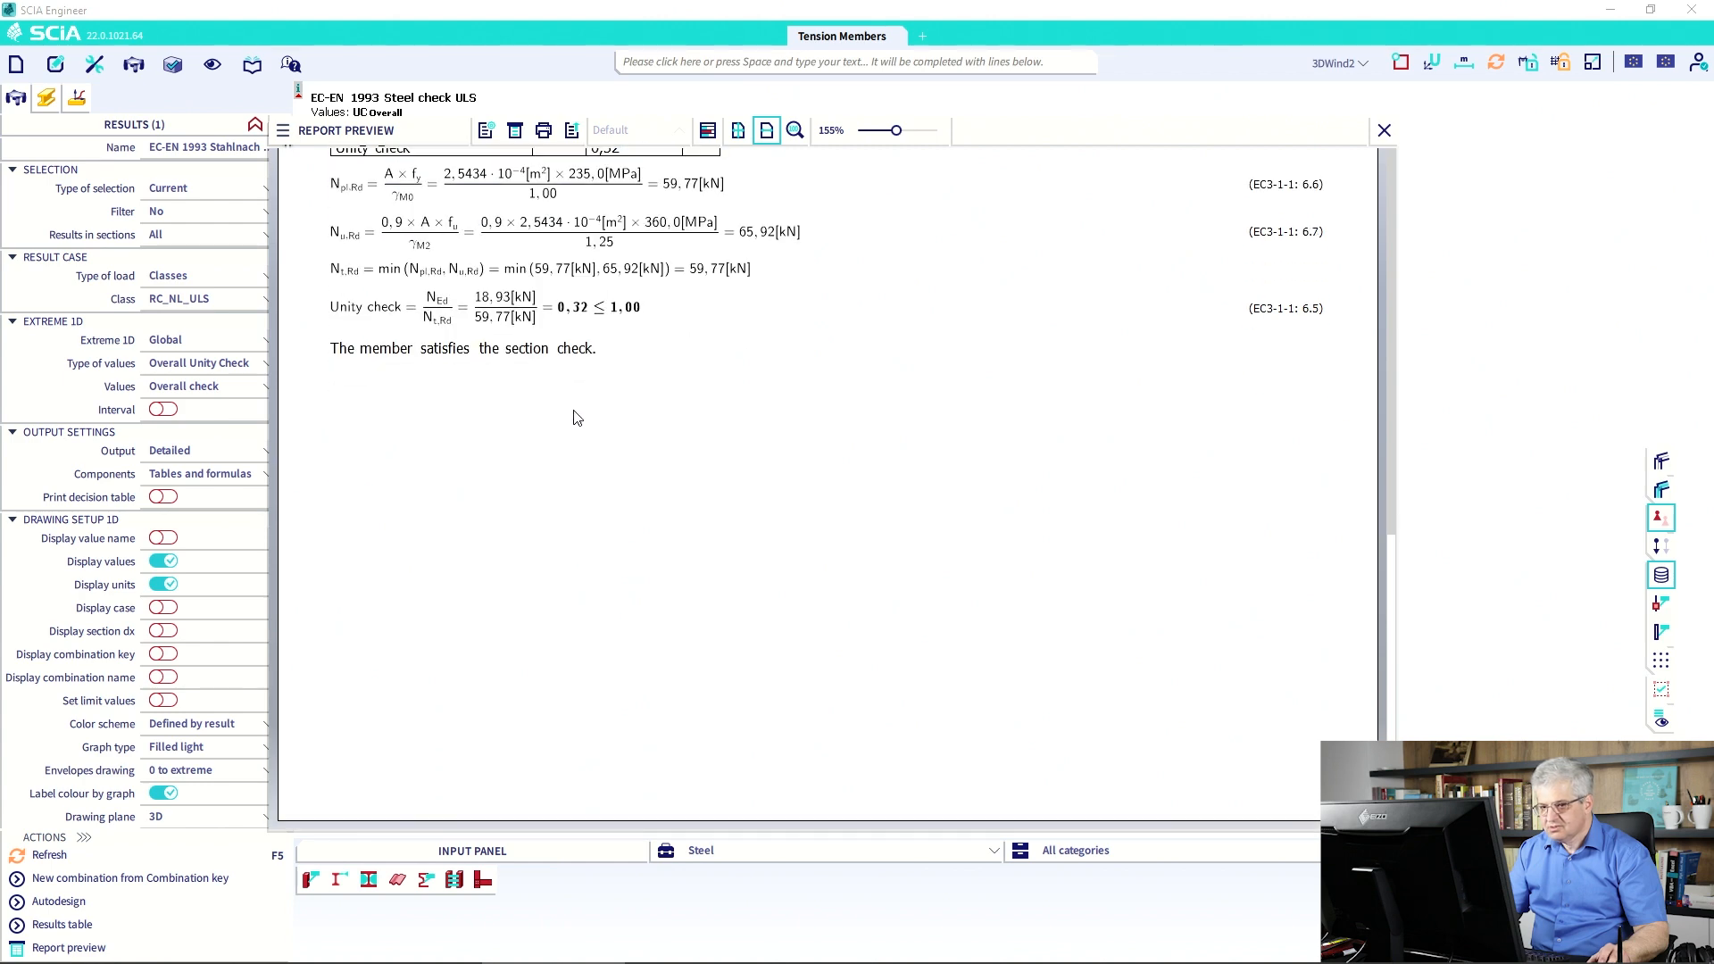
{"action": "scroll", "coordinate": [577, 417], "scroll_direction": "up", "scroll_amount": 7}
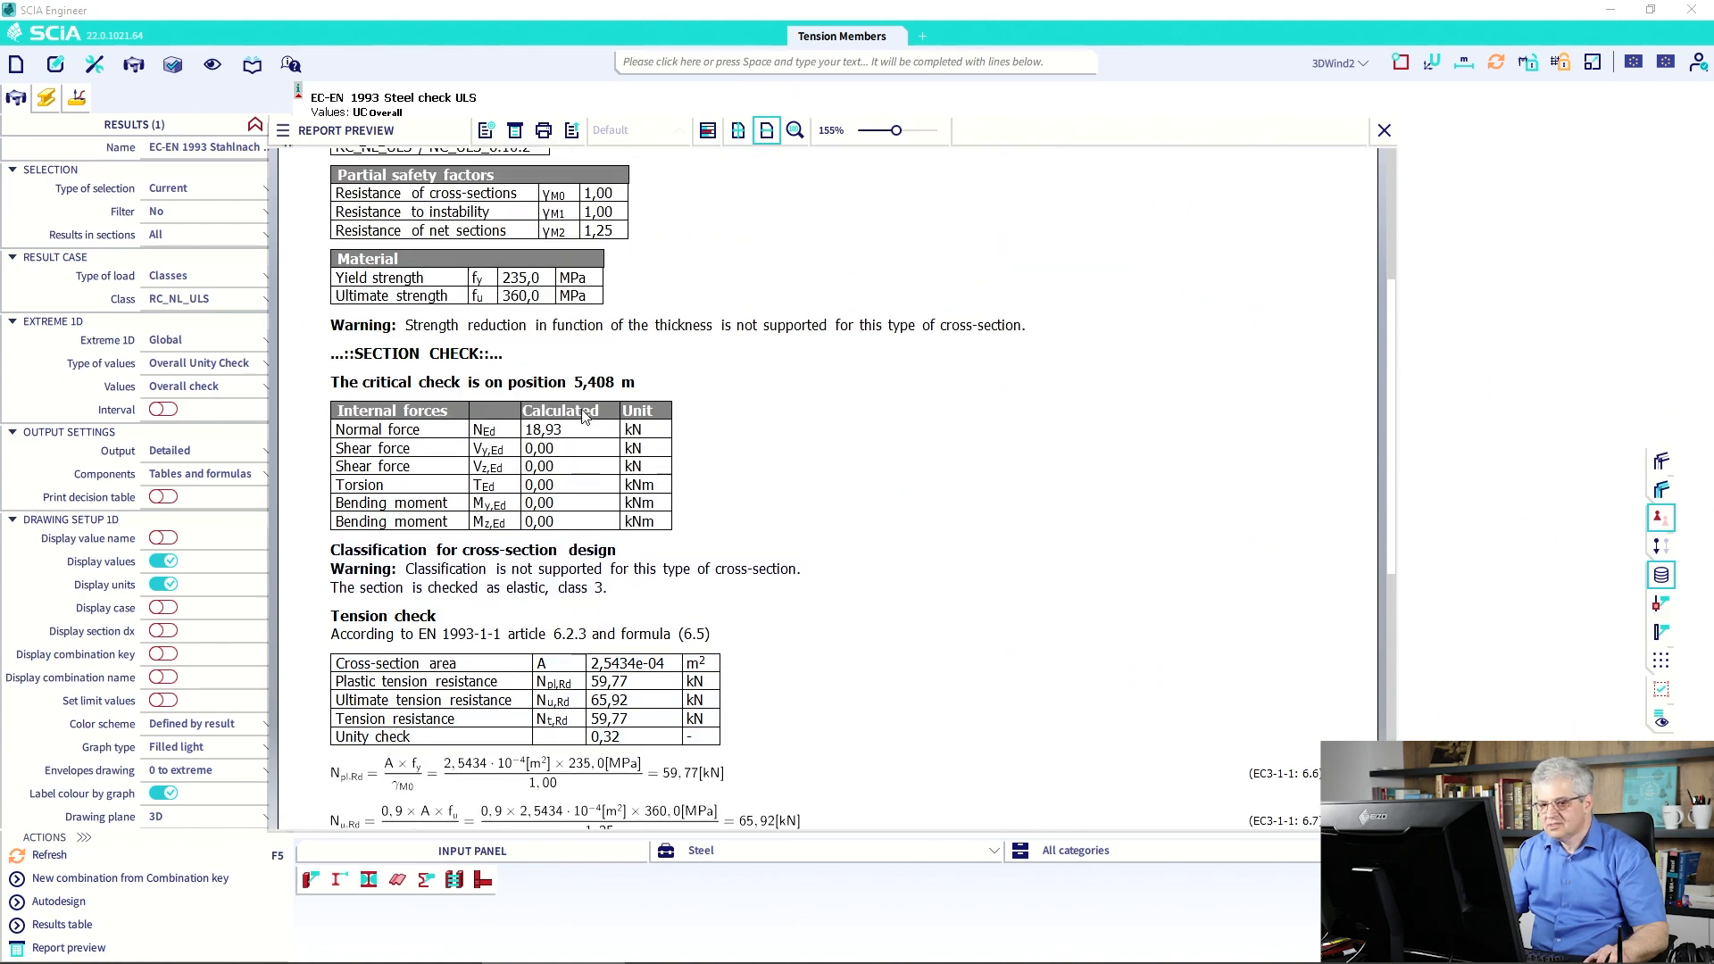
{"action": "scroll", "coordinate": [612, 555], "scroll_direction": "up", "scroll_amount": 4}
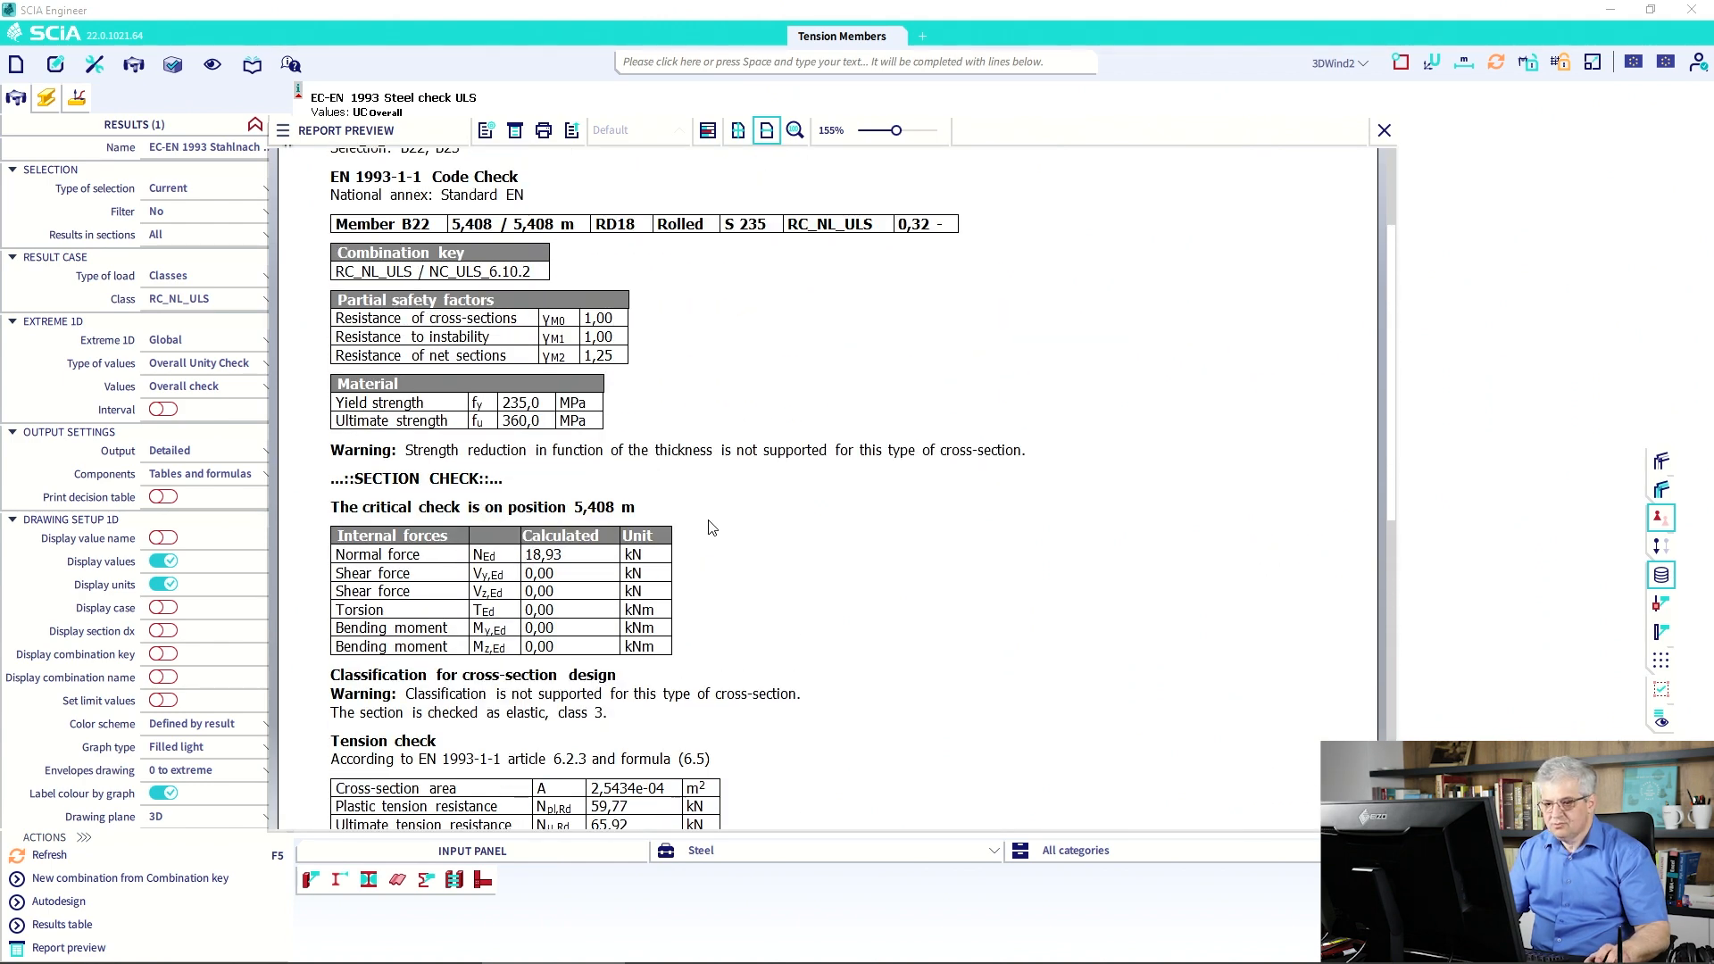
Close the report preview and clear the B22/B23 selection in the 3D results.
{"action": "left_click", "coordinate": [1383, 131]}
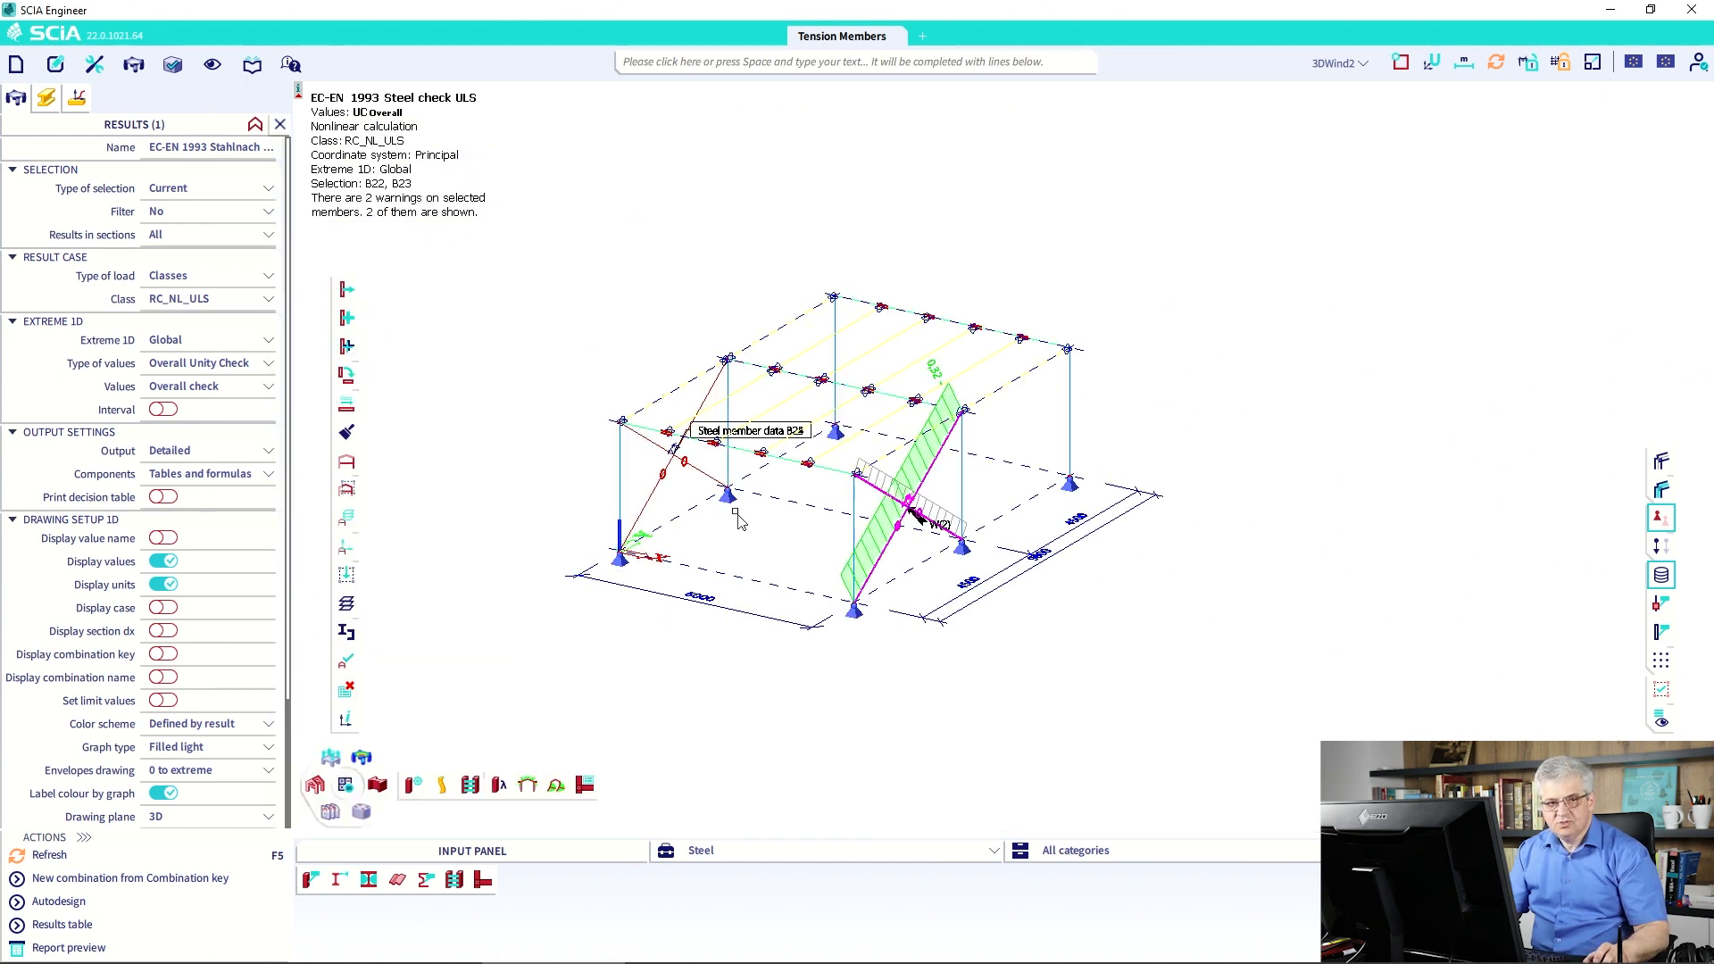
{"action": "key", "text": "Escape"}
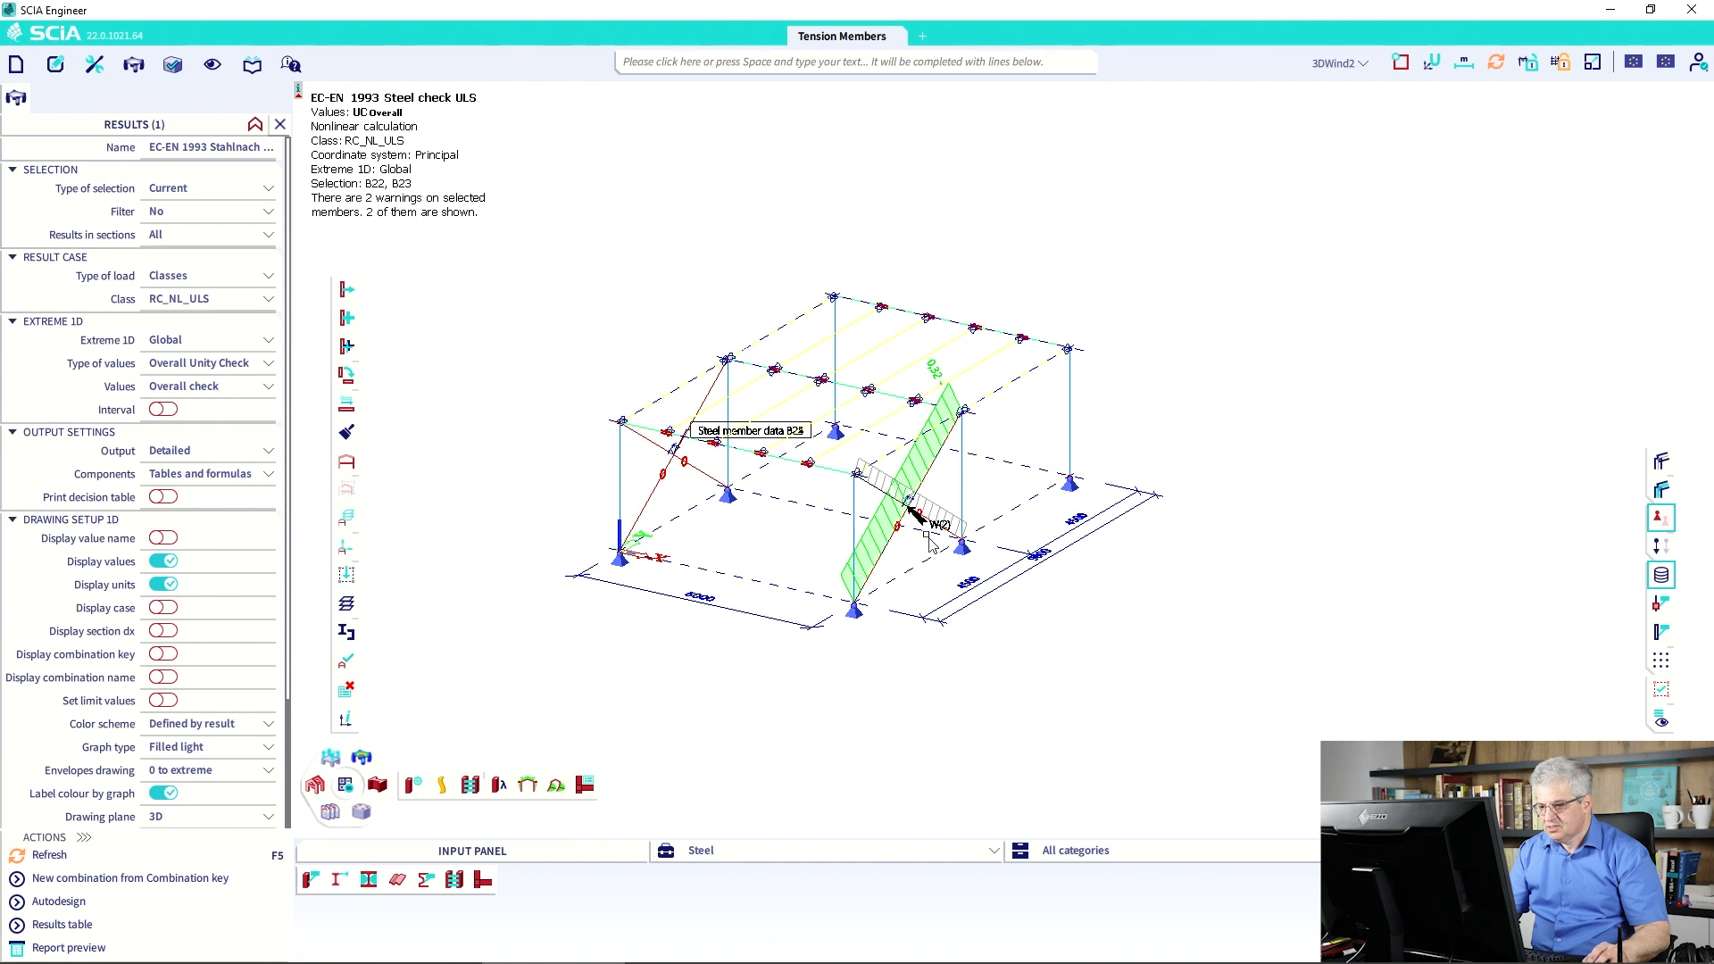
{"action": "mouse_move", "coordinate": [928, 535]}
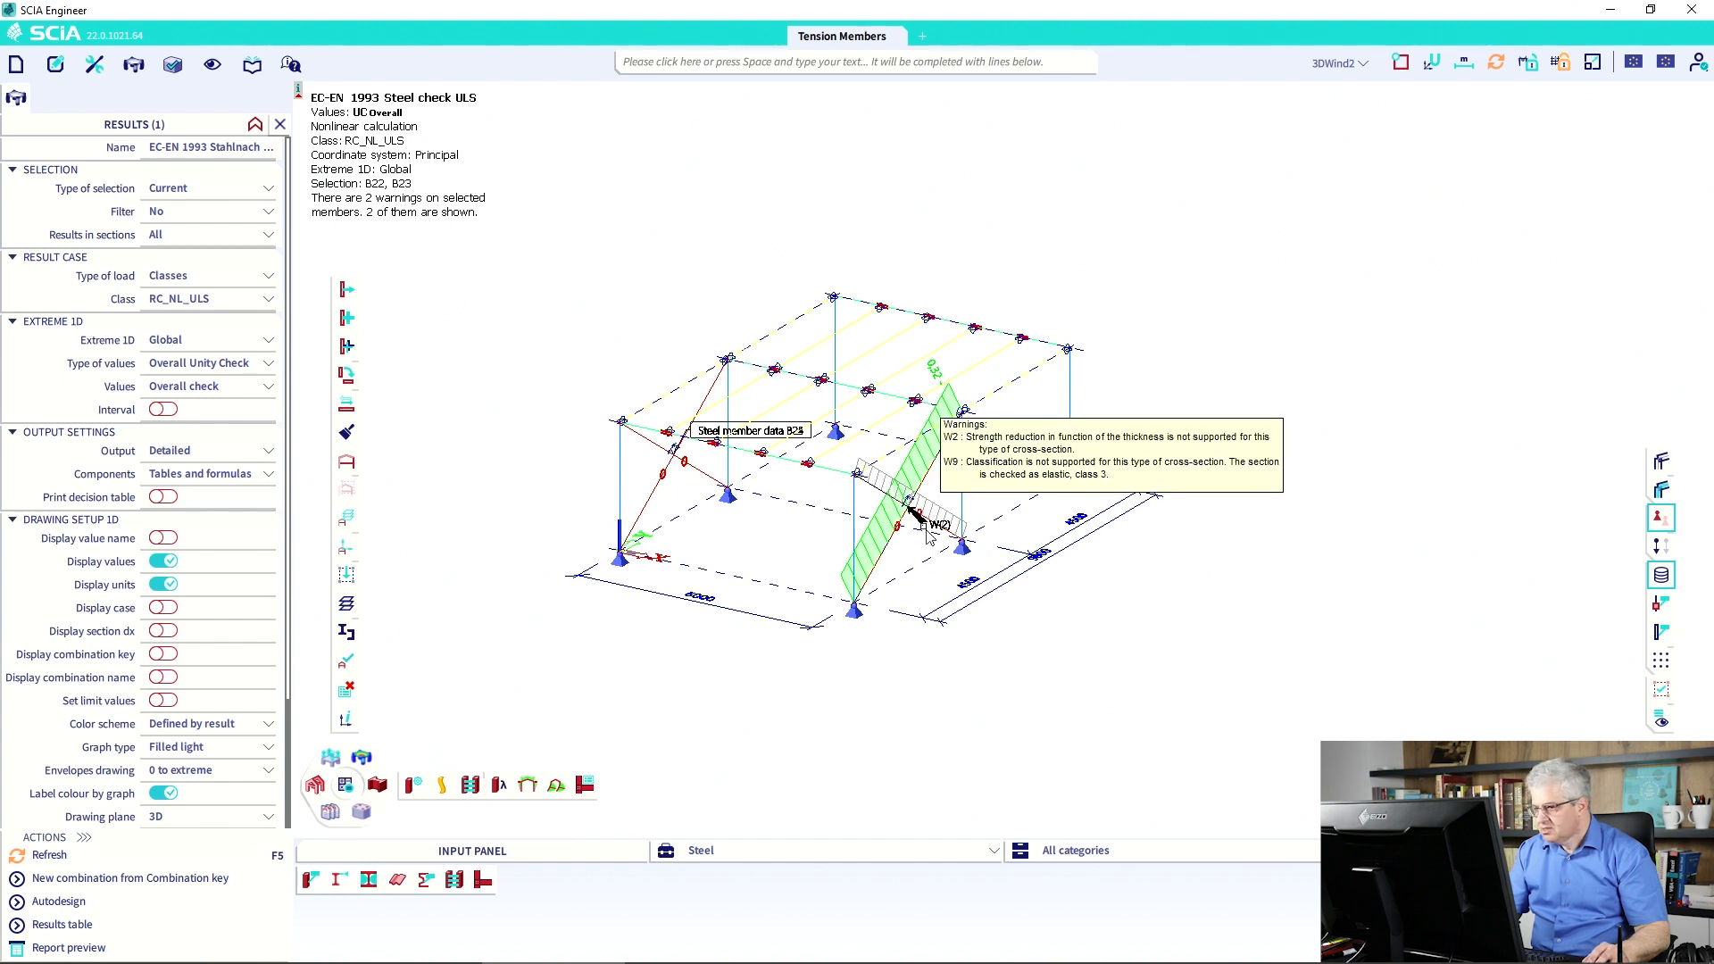